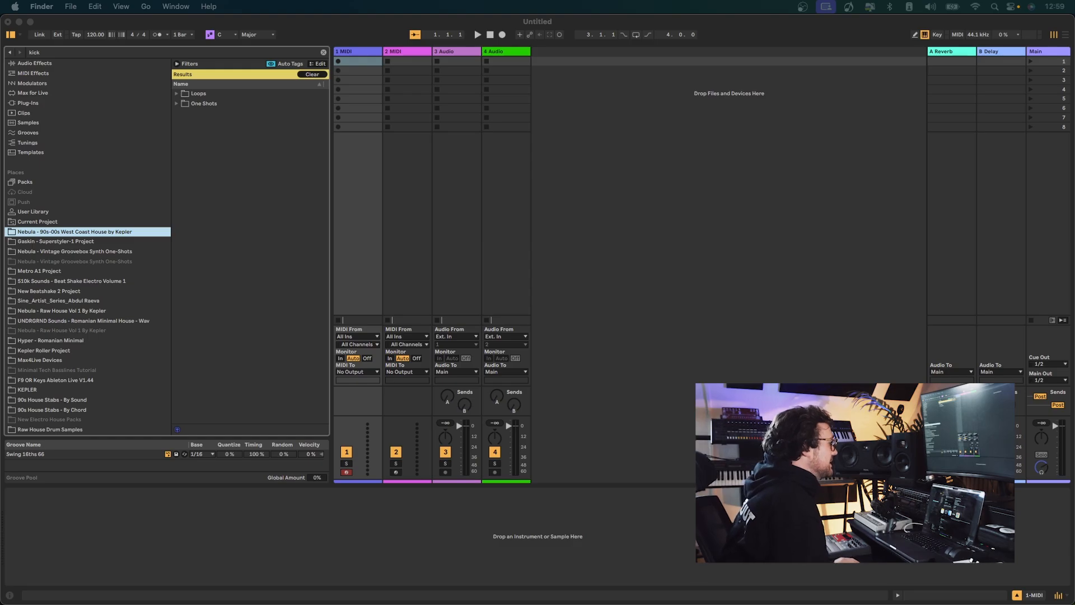
# Switch to Chrome and open The Classic Mix CD Series profile from the H:Foundation – Nite:Life 02 SoundCloud page in a new tab
pyautogui.press('super+Tab')
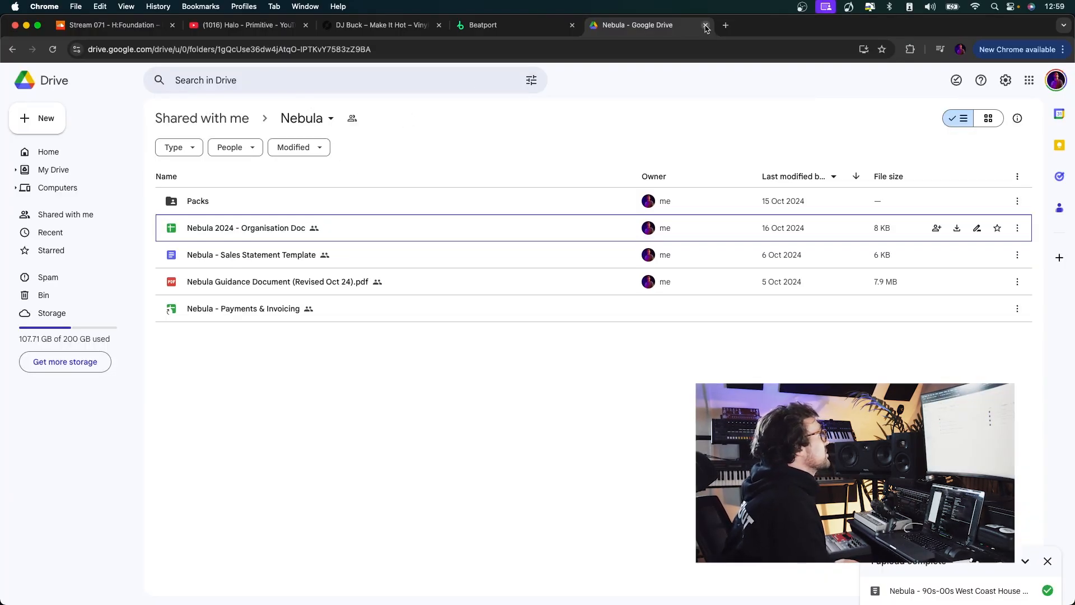
pyautogui.hotkey('ctrl', 'Tab')
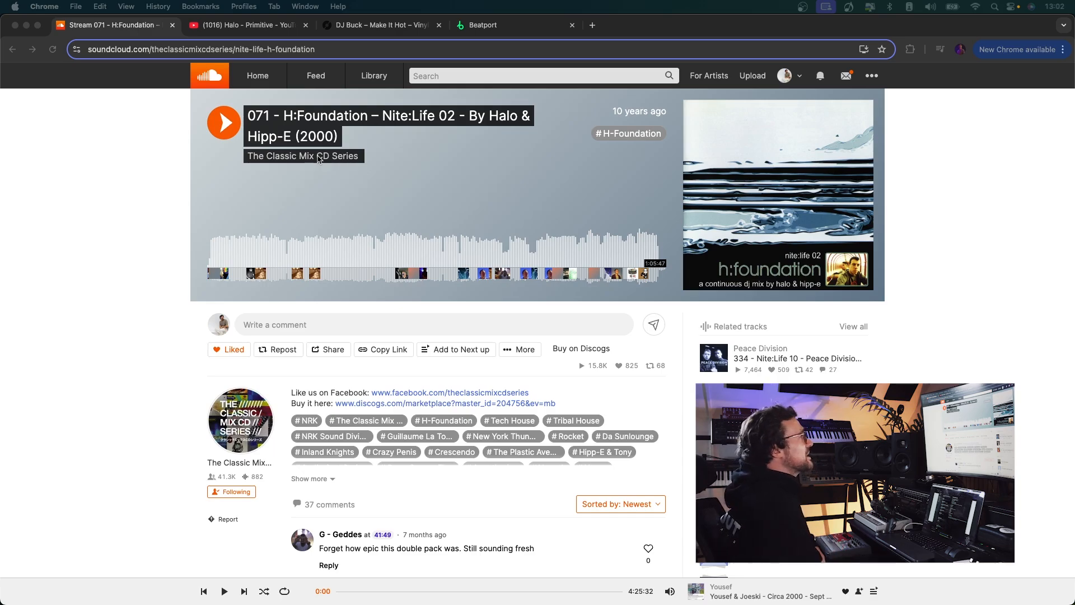
pyautogui.click(292, 160)
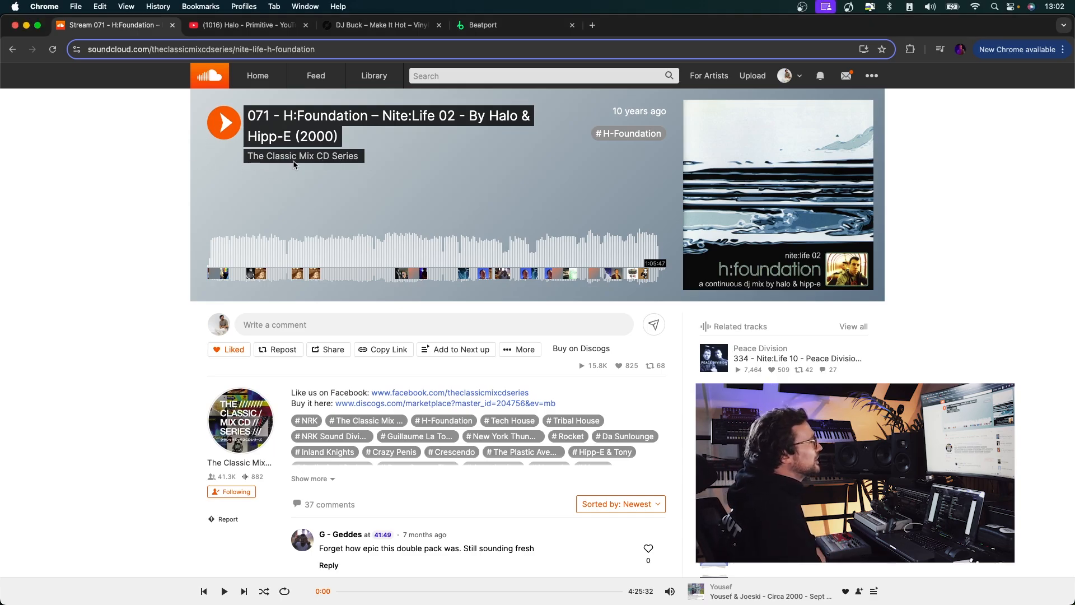
pyautogui.keyDown('shift'); pyautogui.keyDown('super'); pyautogui.click(304, 160); pyautogui.keyUp('super'); pyautogui.keyUp('shift')
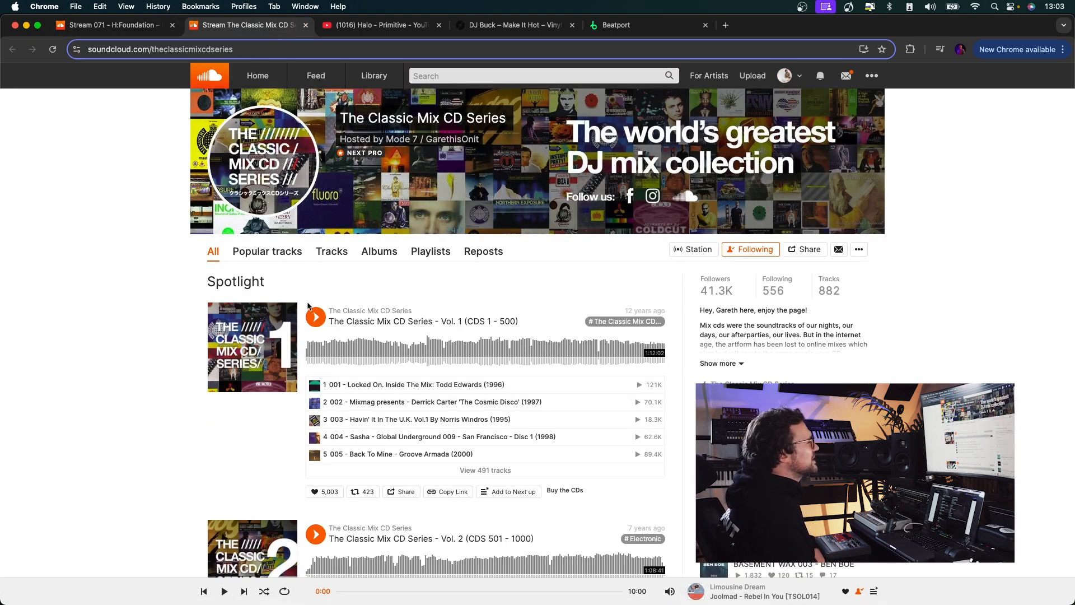
# Look through the profile's spotlight playlists and its full list of tracks, and close the profile
pyautogui.scroll(-3, 152, 284)
pyautogui.scroll(-2, 166, 284)
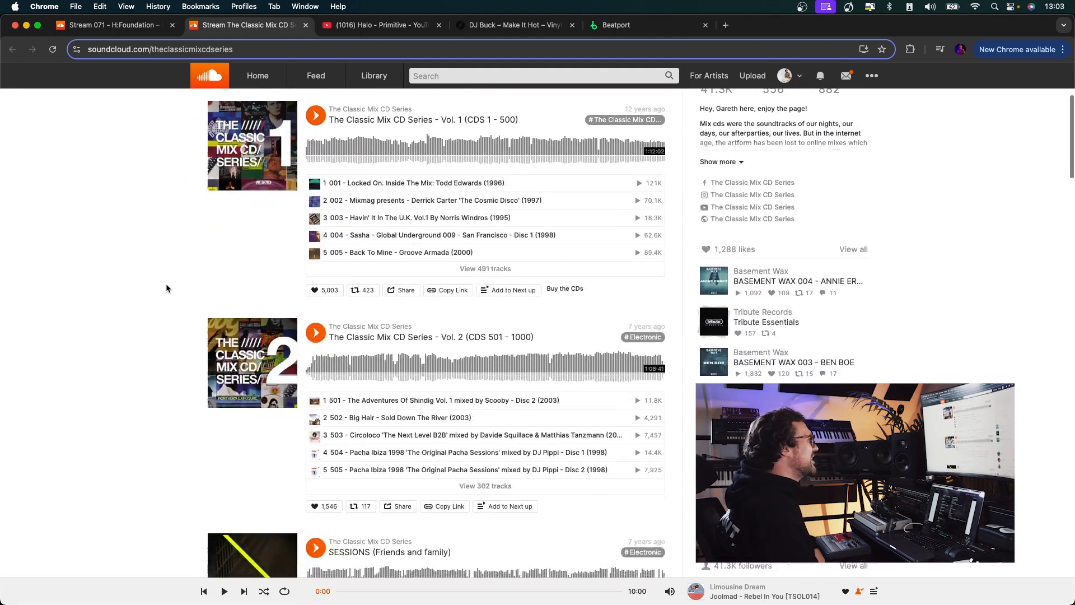
pyautogui.scroll(5, 165, 283)
pyautogui.click(331, 190)
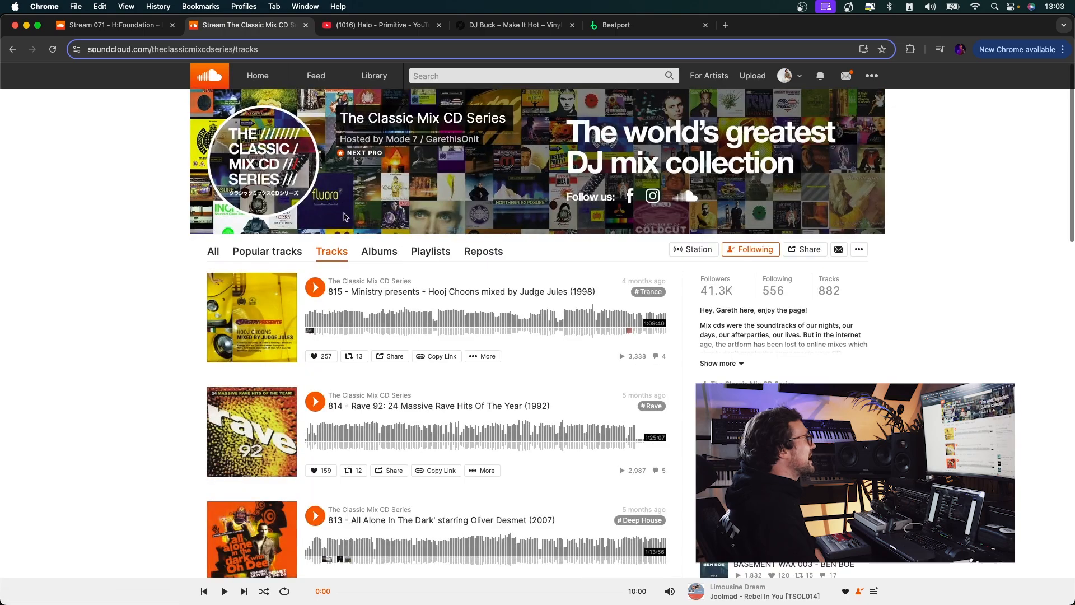
pyautogui.scroll(-3, 480, 297)
pyautogui.scroll(-5, 480, 300)
pyautogui.scroll(10, 481, 296)
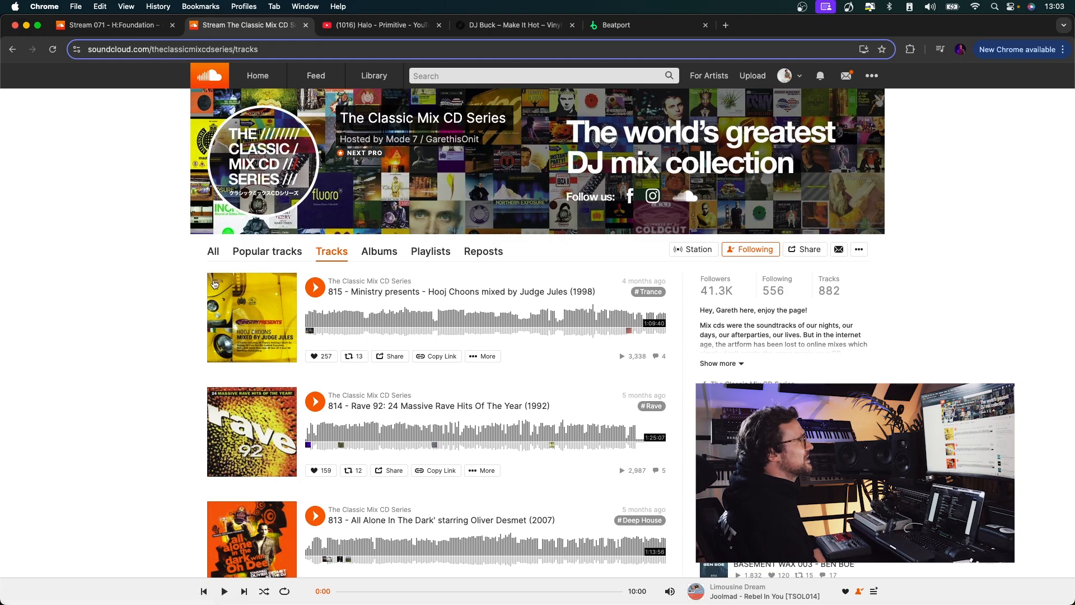
pyautogui.click(213, 252)
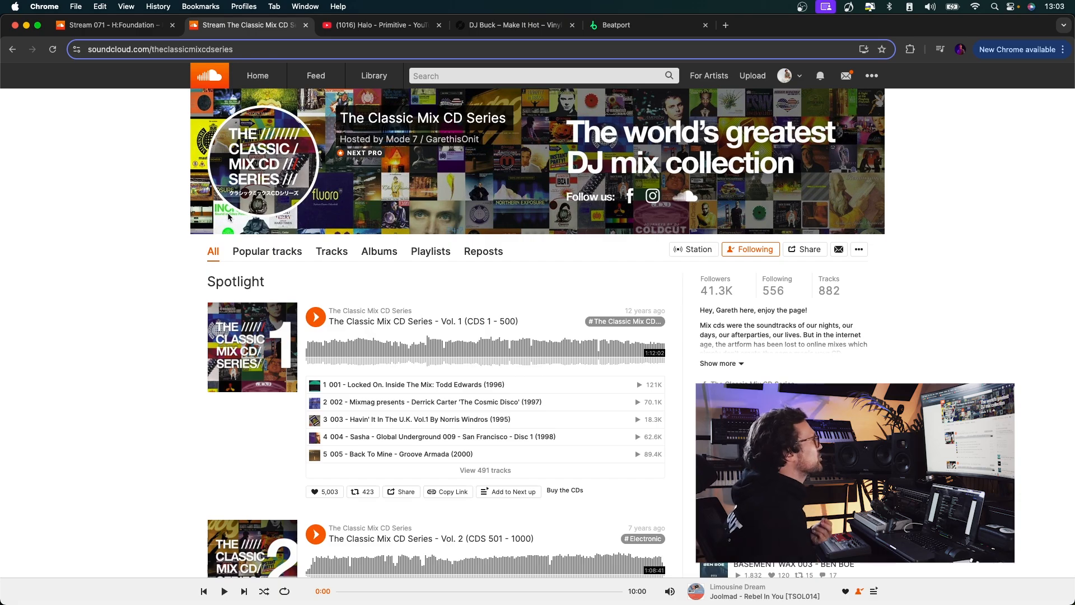
pyautogui.click(305, 26)
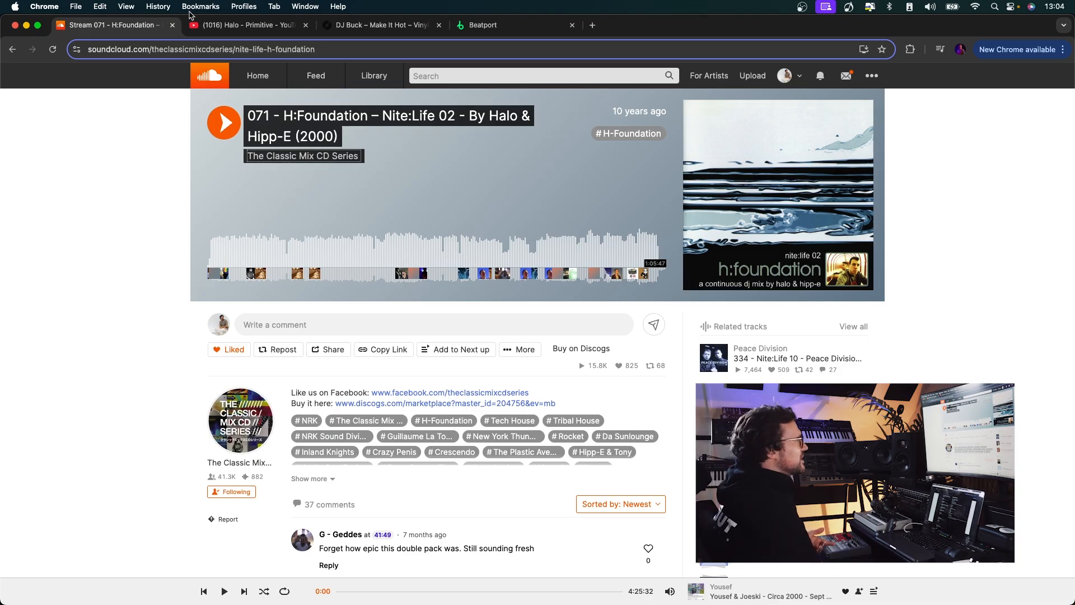
# View the YouTube page for the Halo - Primitive record
pyautogui.click(215, 26)
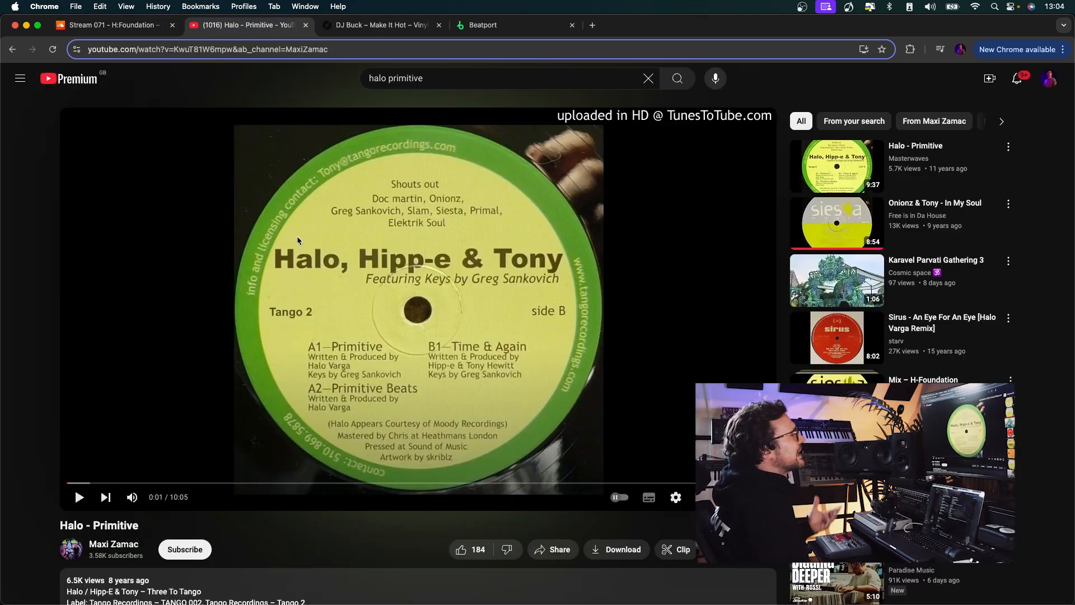
pyautogui.scroll(-2, 288, 273)
pyautogui.scroll(2, 287, 274)
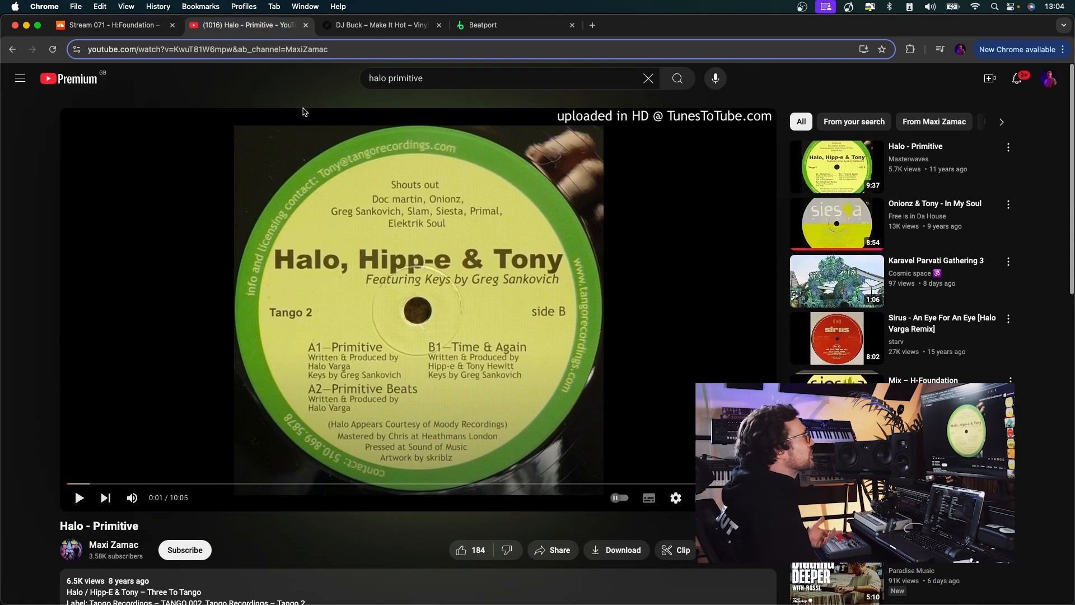
# Open the Siesta Music label page from the Make It Hot release on Discogs in a new tab and browse its releases
pyautogui.click(370, 26)
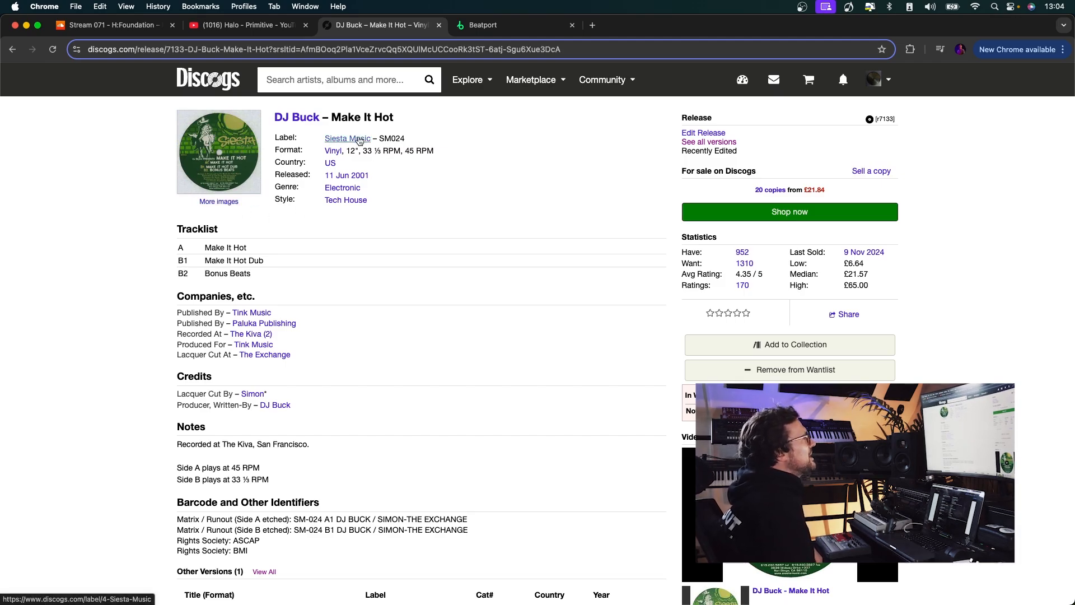
pyautogui.keyDown('super'); pyautogui.click(360, 140); pyautogui.keyUp('super')
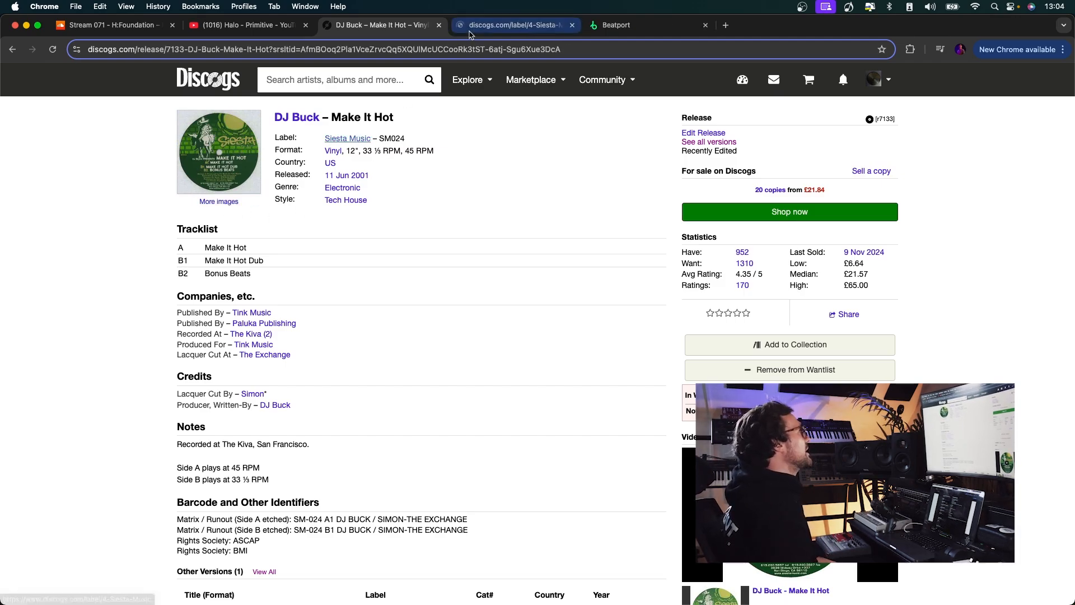
pyautogui.click(481, 25)
pyautogui.scroll(-15, 421, 184)
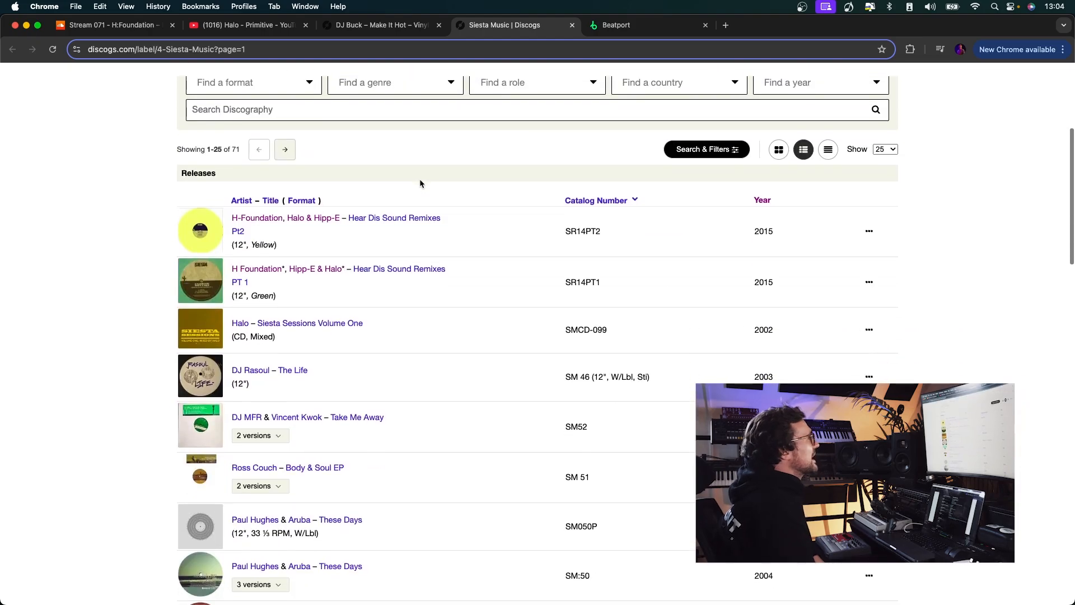
pyautogui.scroll(-10, 420, 183)
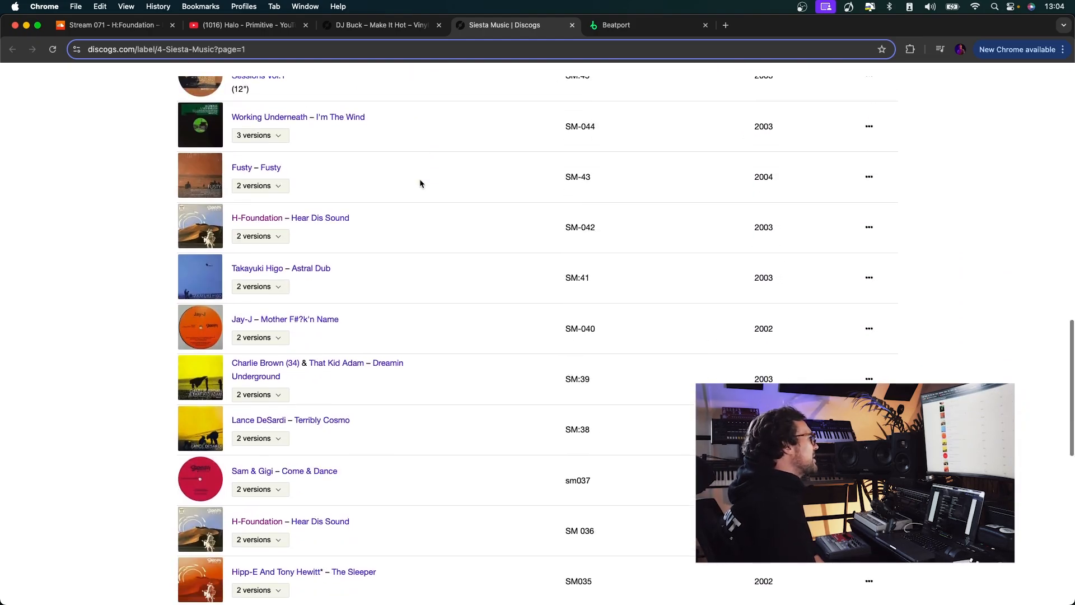
pyautogui.scroll(9, 420, 184)
pyautogui.scroll(10, 420, 182)
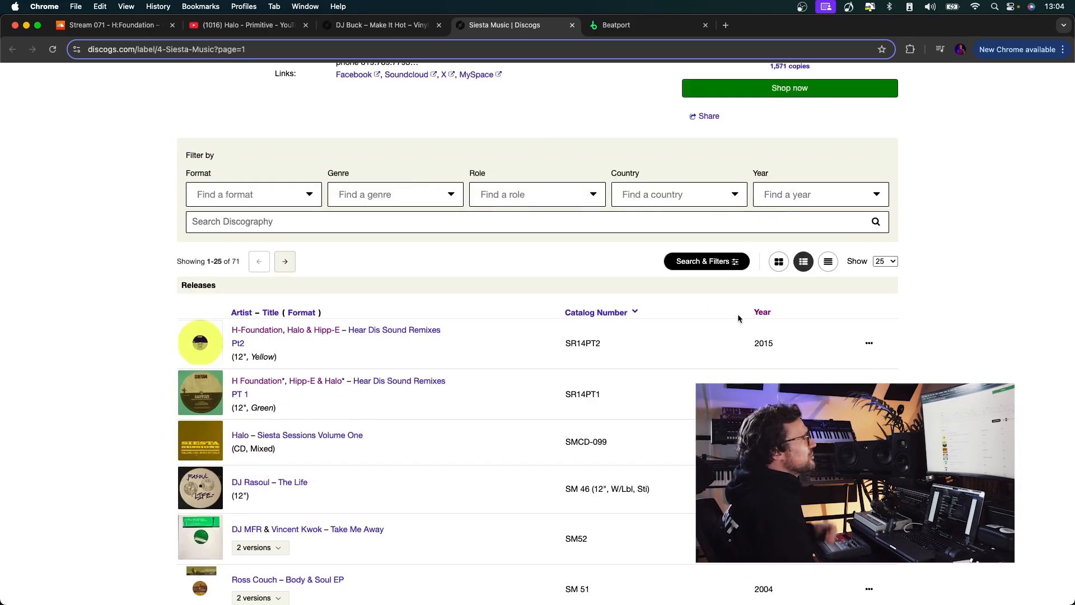
# Sort the Siesta Music releases by year, oldest first, and look through the label's early records
pyautogui.click(762, 312)
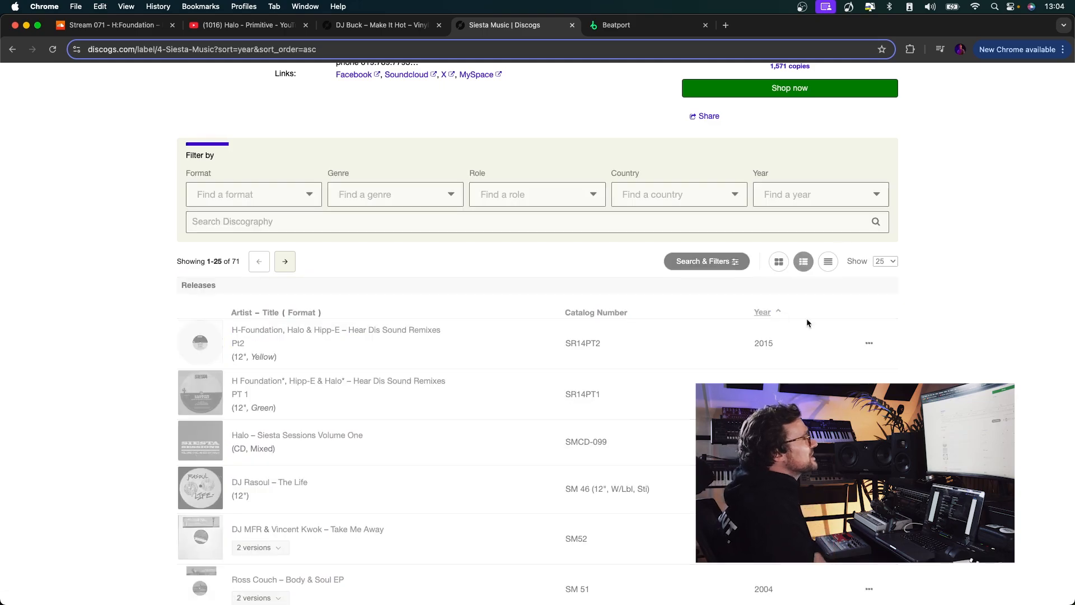
pyautogui.scroll(-3, 372, 308)
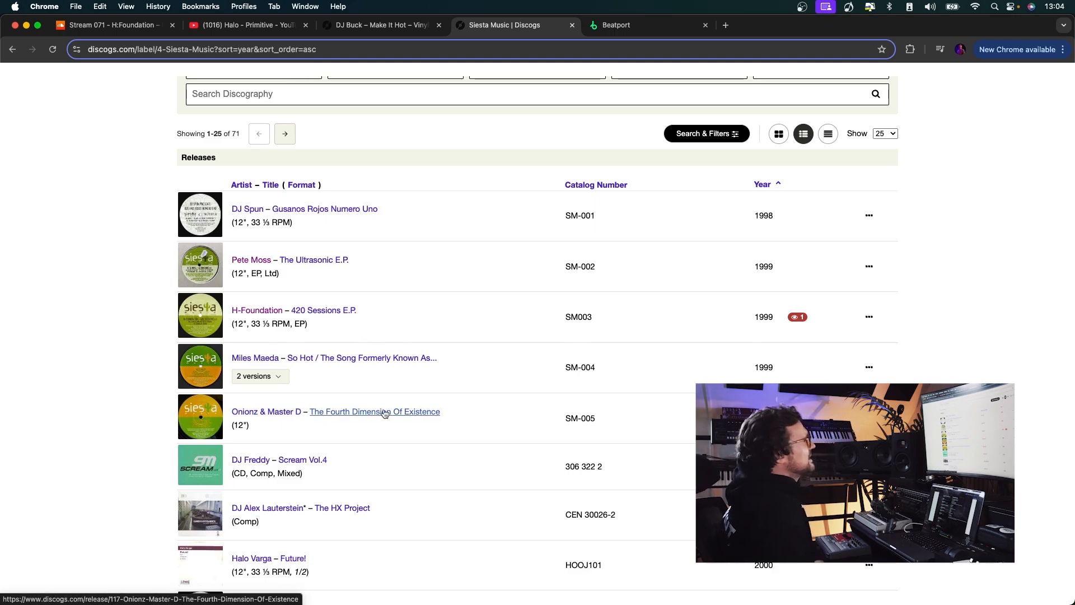
pyautogui.scroll(-3, 510, 375)
pyautogui.scroll(-1, 519, 386)
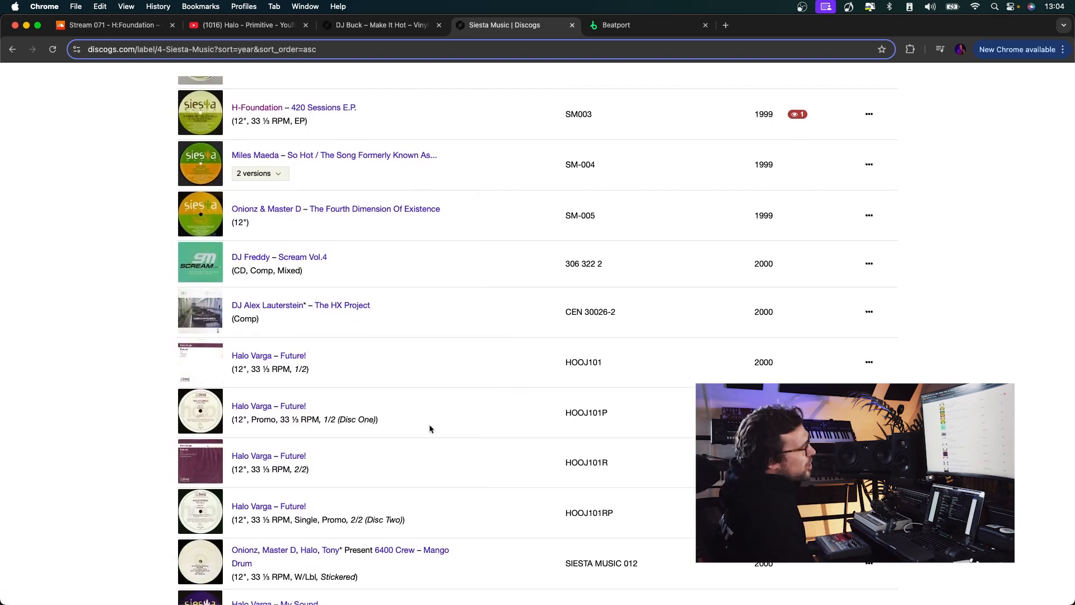
pyautogui.scroll(-4, 430, 428)
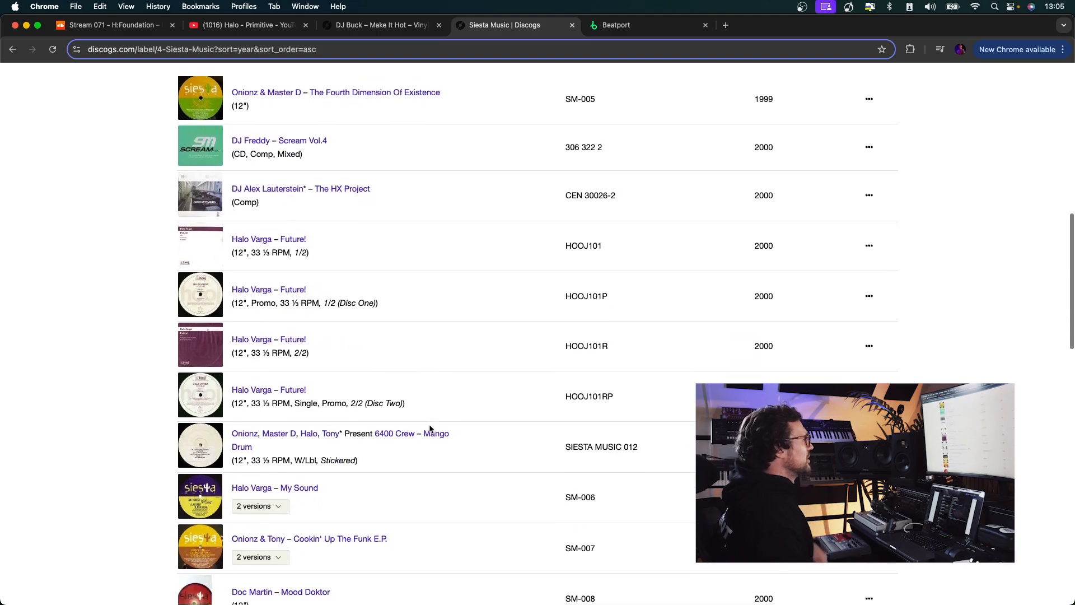
pyautogui.scroll(-2, 429, 427)
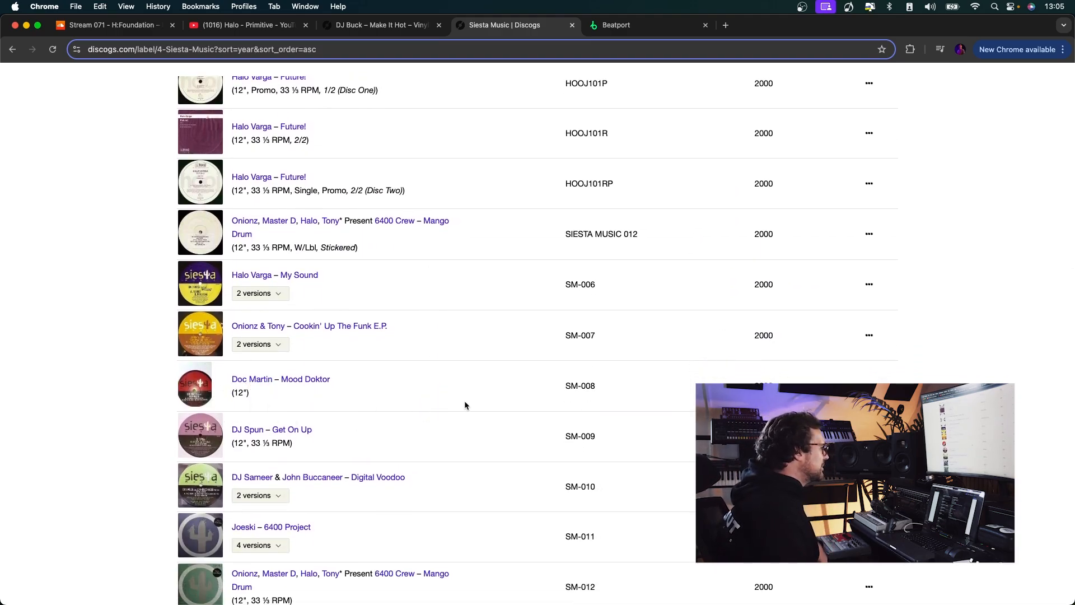
pyautogui.scroll(-2, 465, 405)
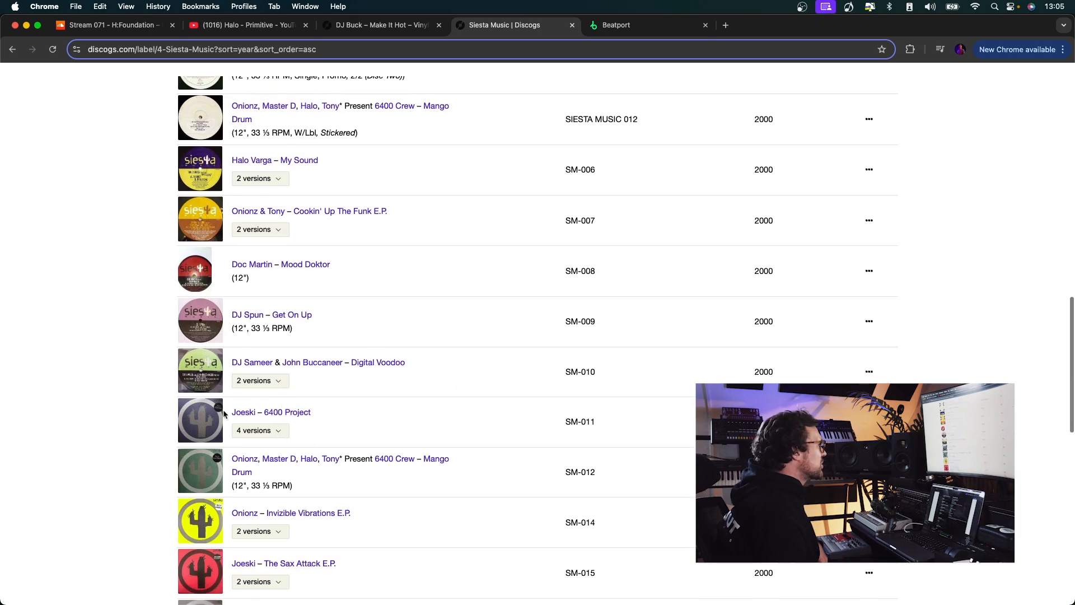
pyautogui.scroll(-3, 485, 420)
pyautogui.scroll(-2, 484, 420)
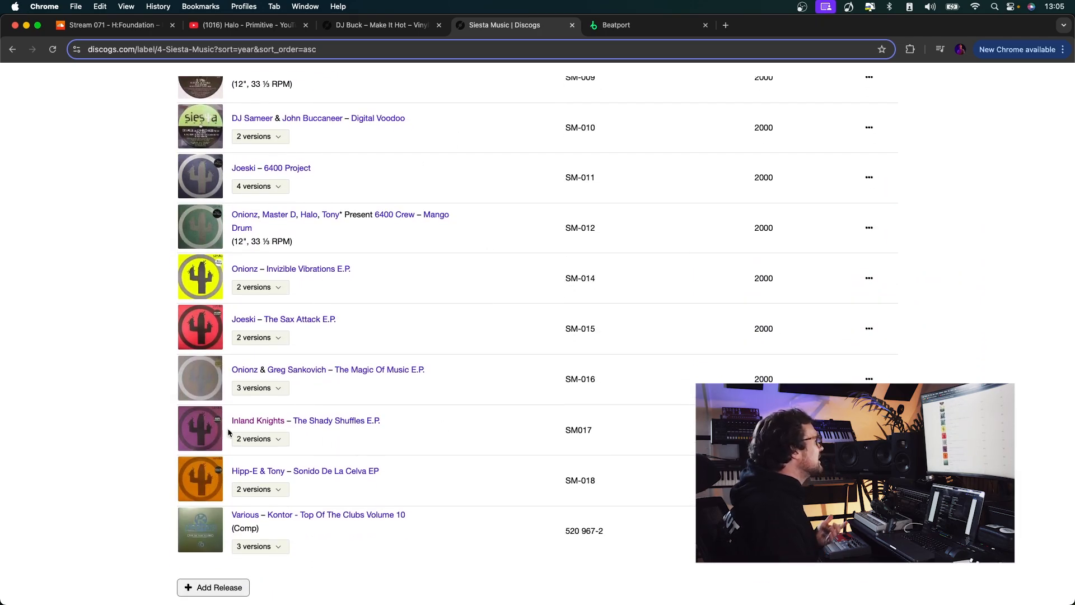
pyautogui.moveTo(253, 424)
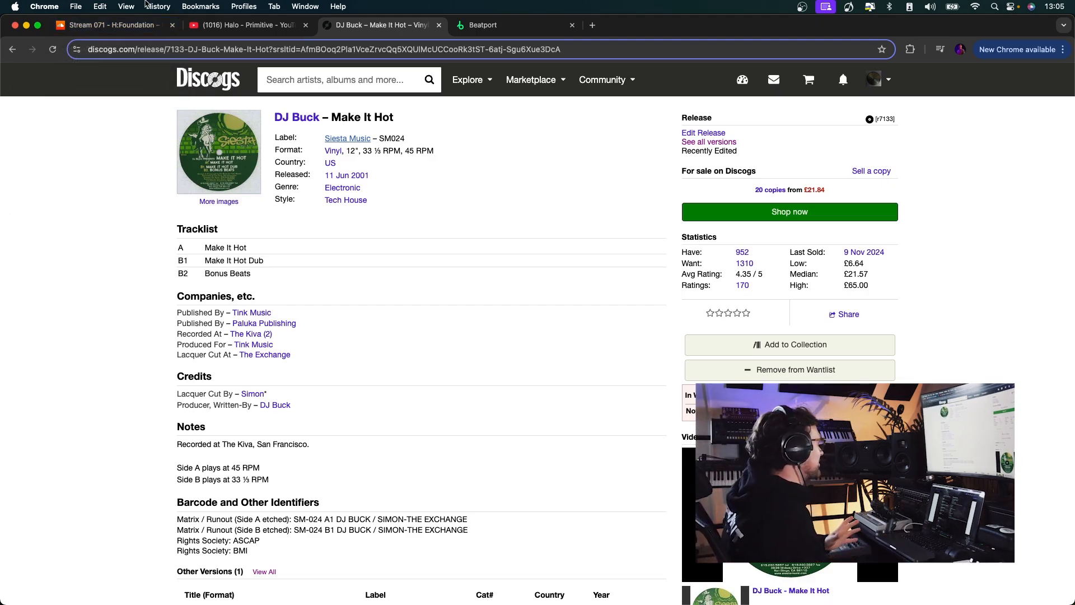
# Return to the H:Foundation – Nite:Life 02 mix on SoundCloud and audition it from about 2:03, pausing after a moment
pyautogui.click(129, 25)
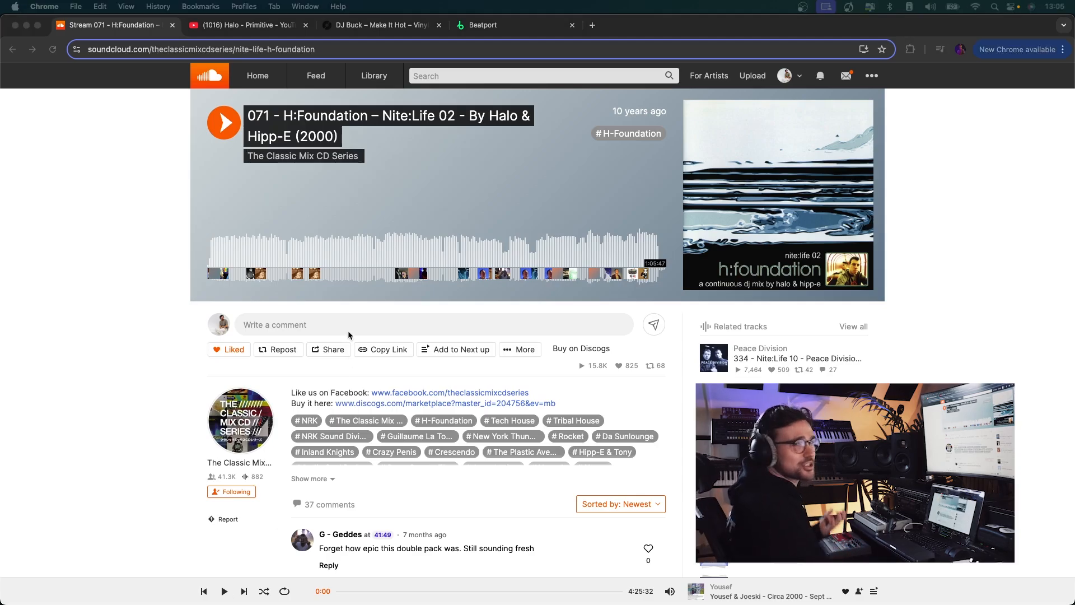
pyautogui.click(224, 129)
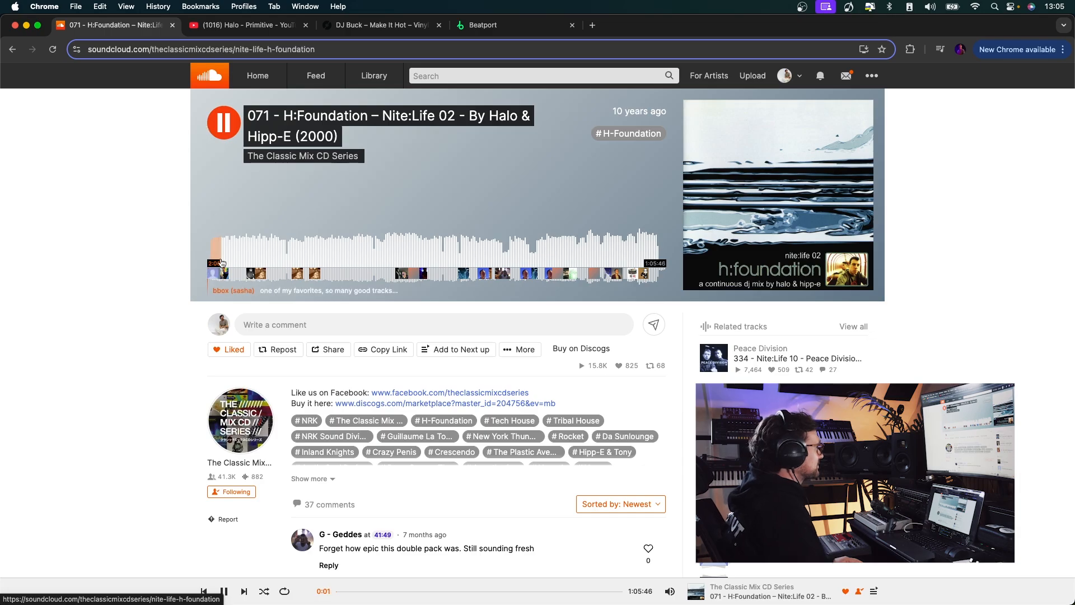
pyautogui.click(222, 263)
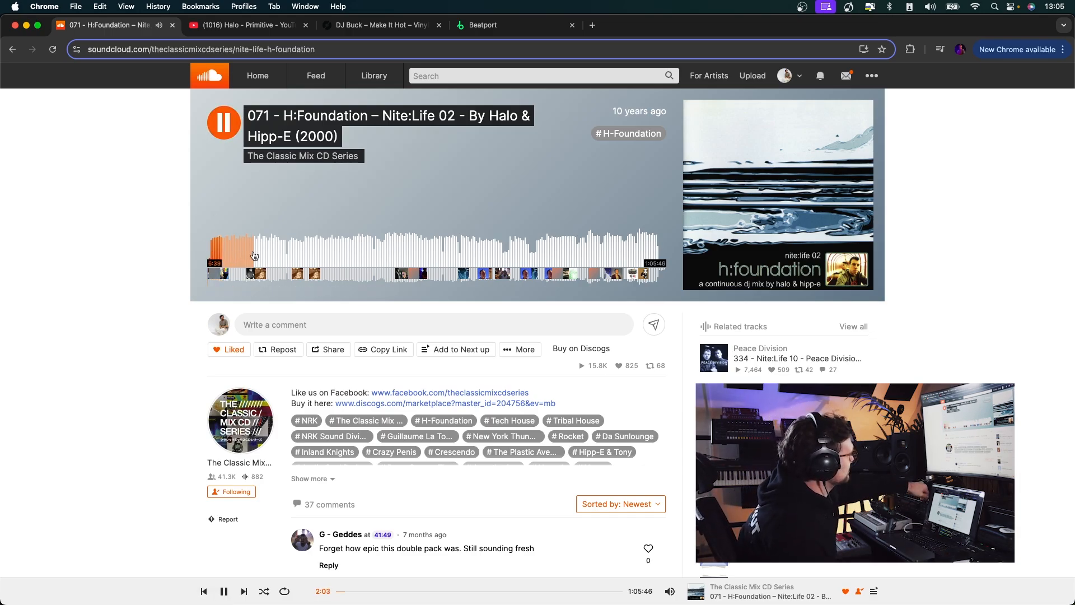
pyautogui.click(224, 134)
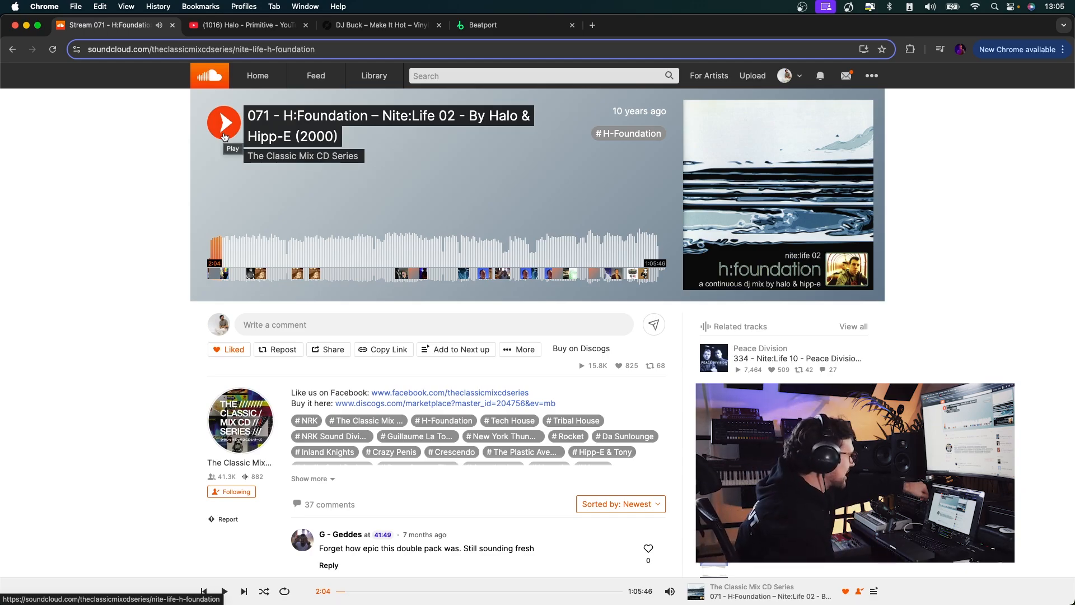
# Resume the mix and audition it from about 7:51, pausing after a moment
pyautogui.click(224, 129)
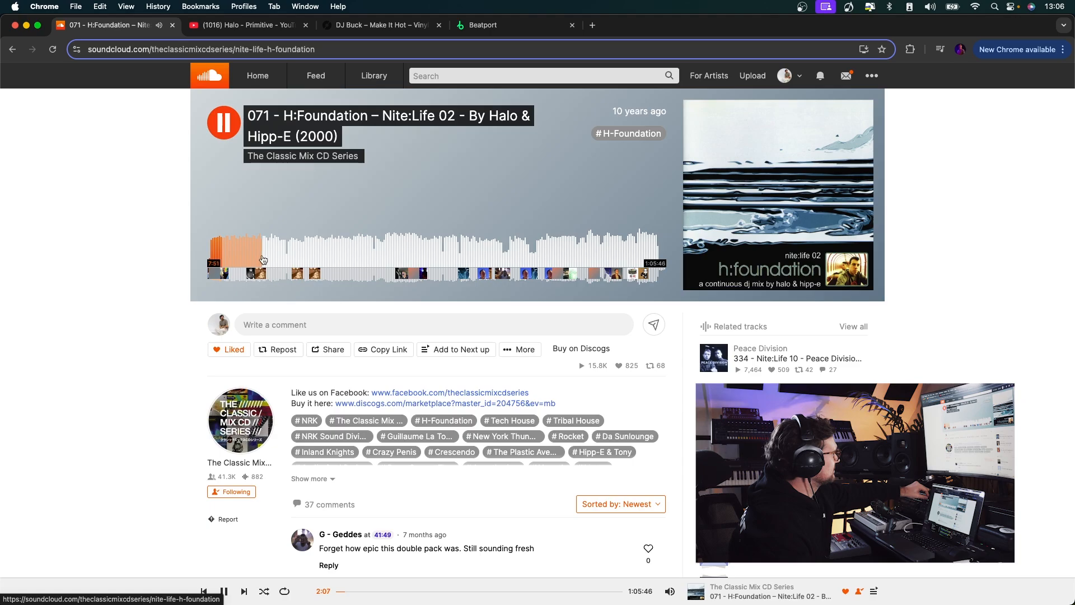
pyautogui.click(262, 260)
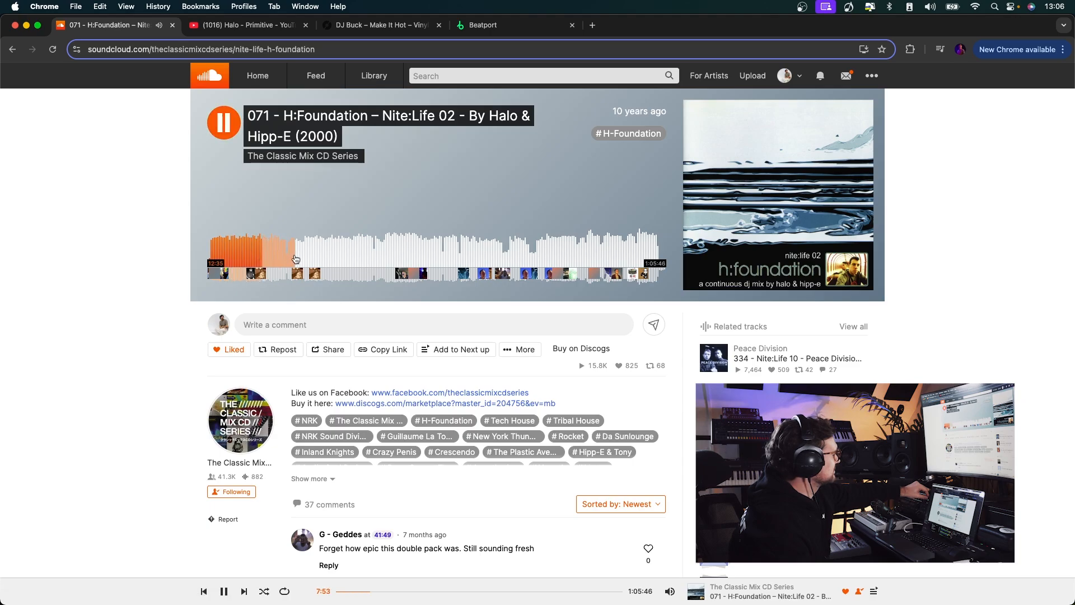
pyautogui.click(223, 132)
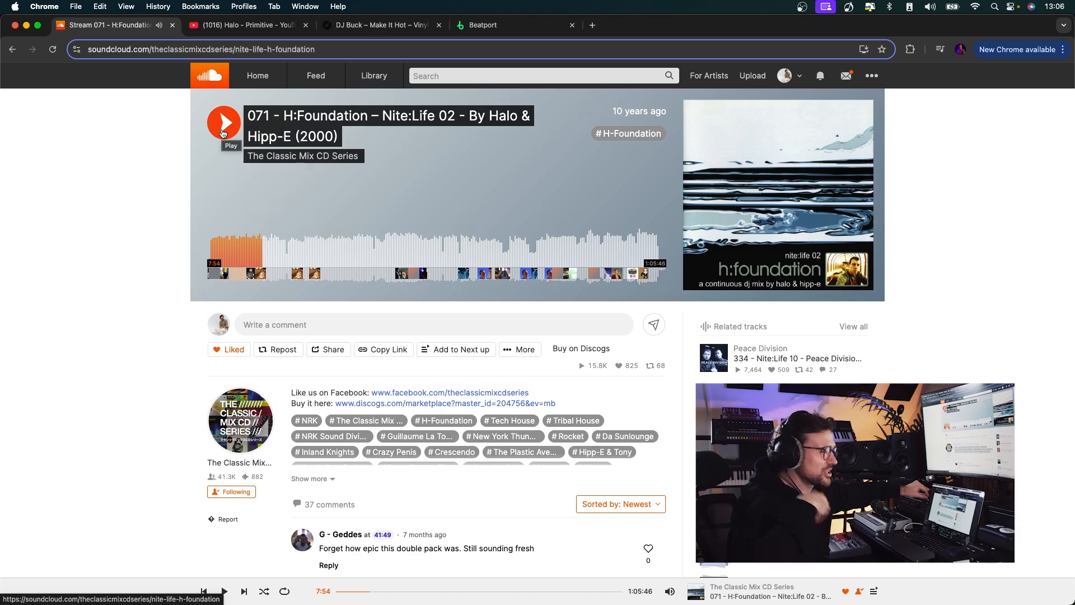
# Resume the mix and audition short passages from about 10:40 and about 15:20
pyautogui.click(222, 132)
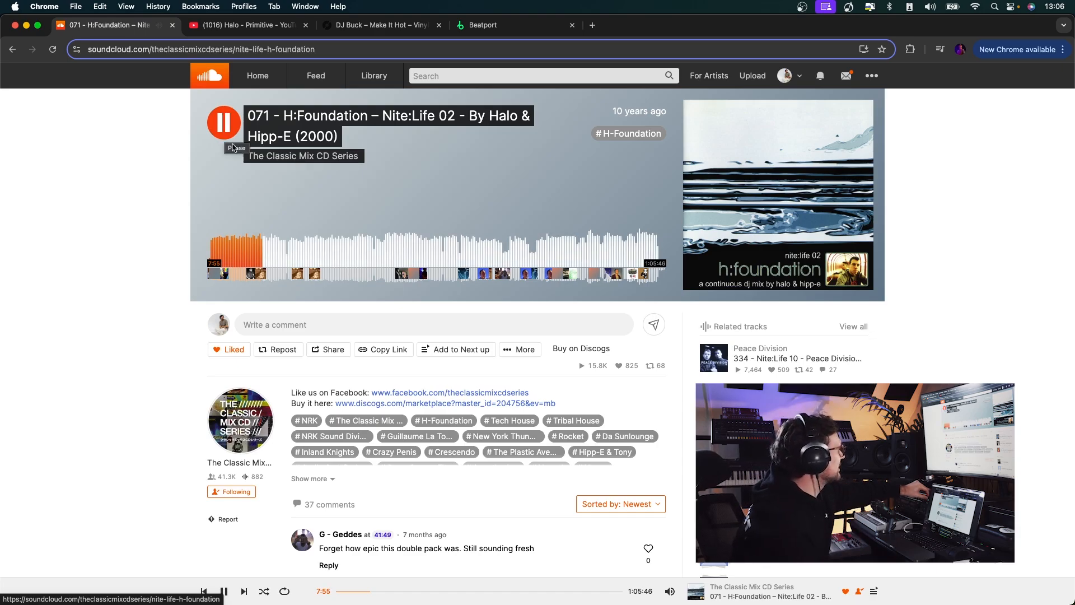
pyautogui.click(282, 253)
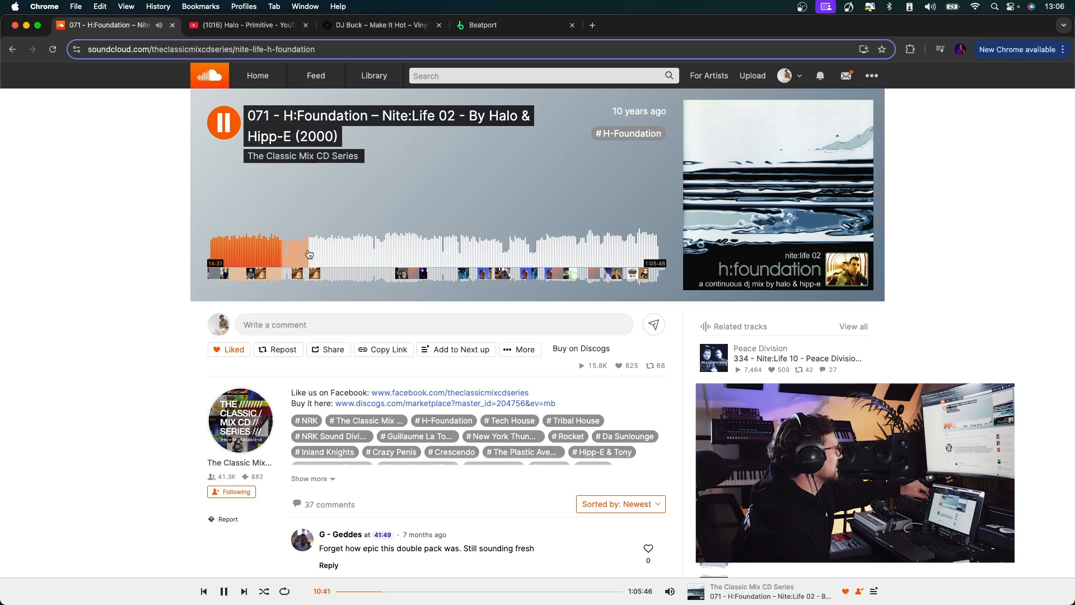
pyautogui.click(224, 123)
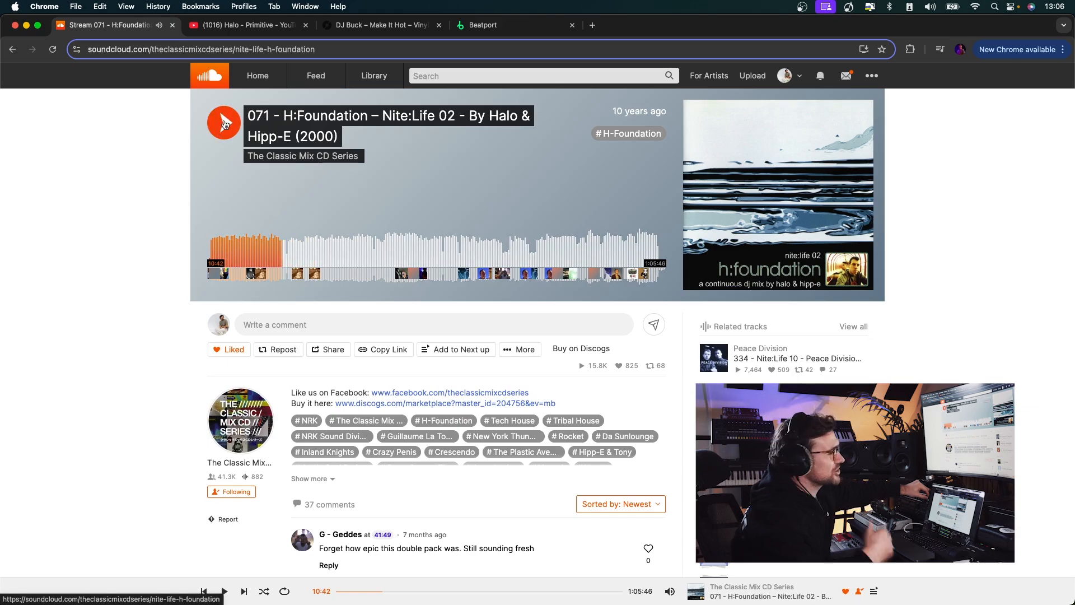
pyautogui.click(314, 251)
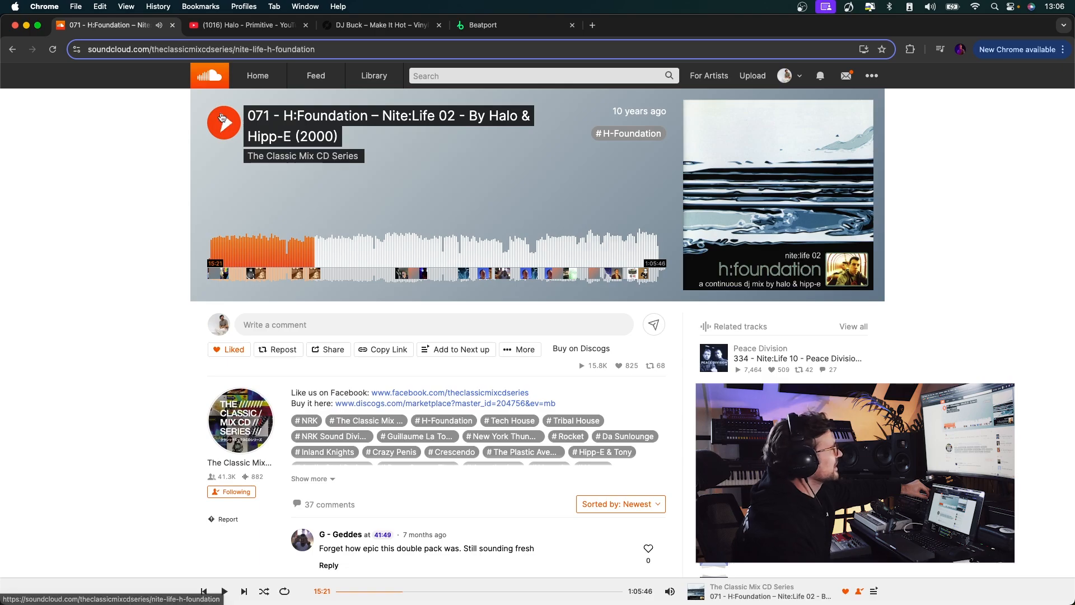
# Audition short passages of the H:Foundation mix from about 18:58 and about 22:24, pausing after each one
pyautogui.click(339, 261)
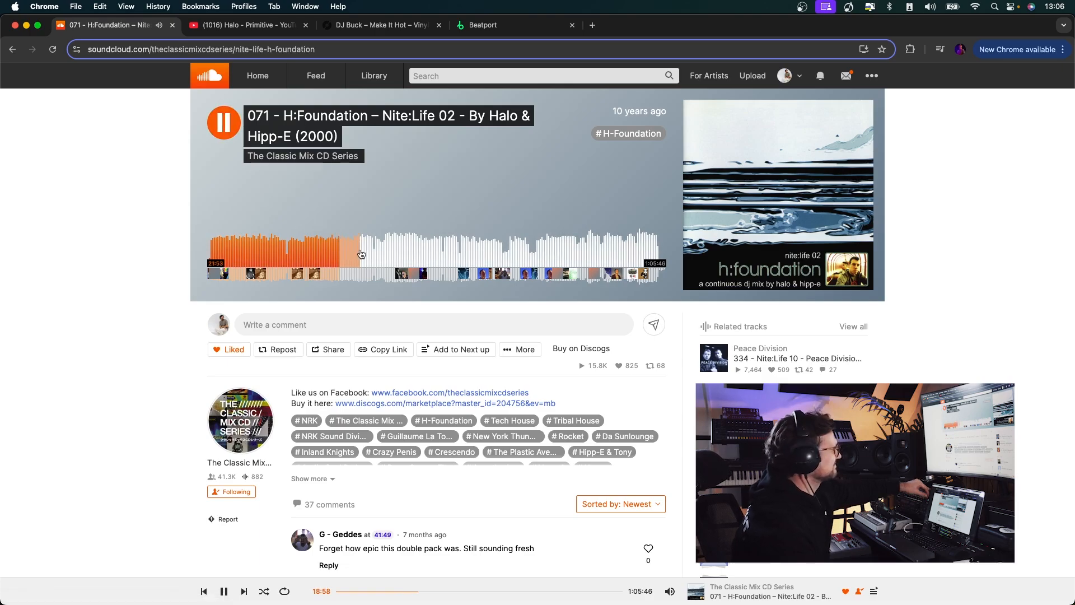
pyautogui.click(219, 128)
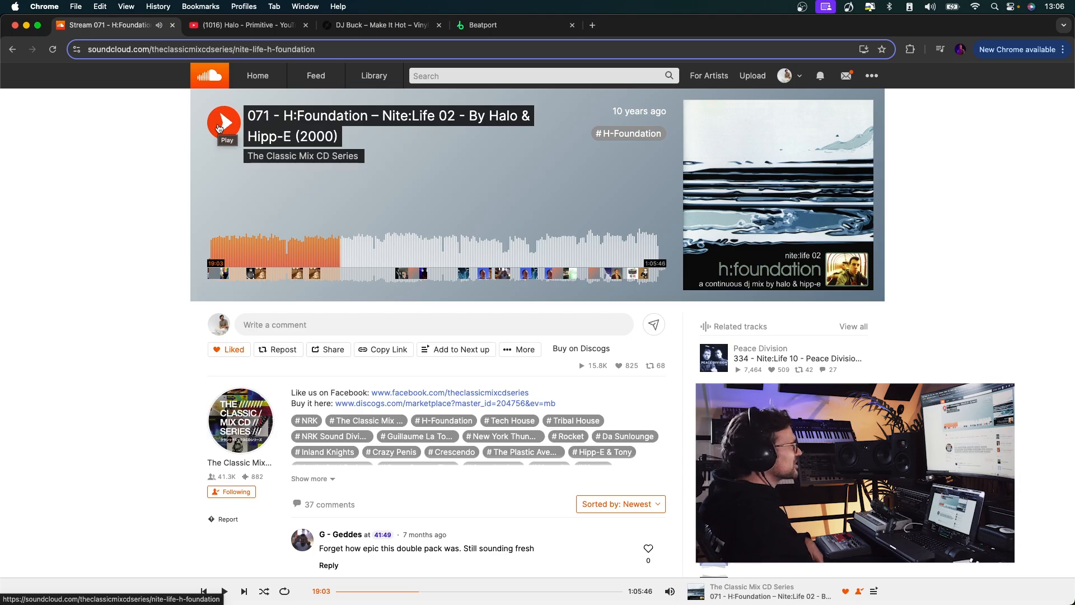
pyautogui.click(219, 128)
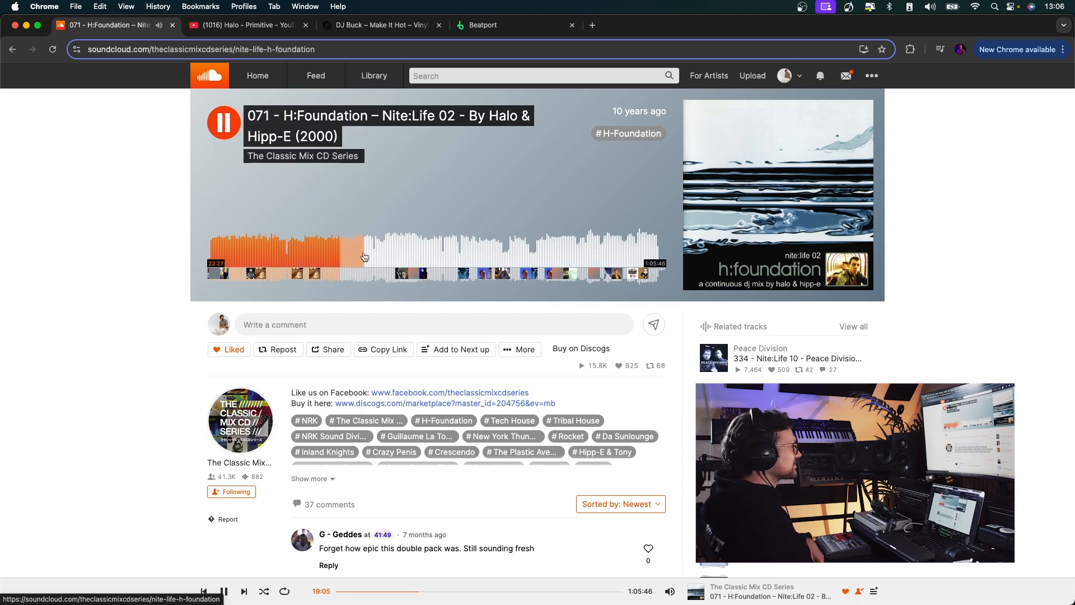
pyautogui.click(364, 257)
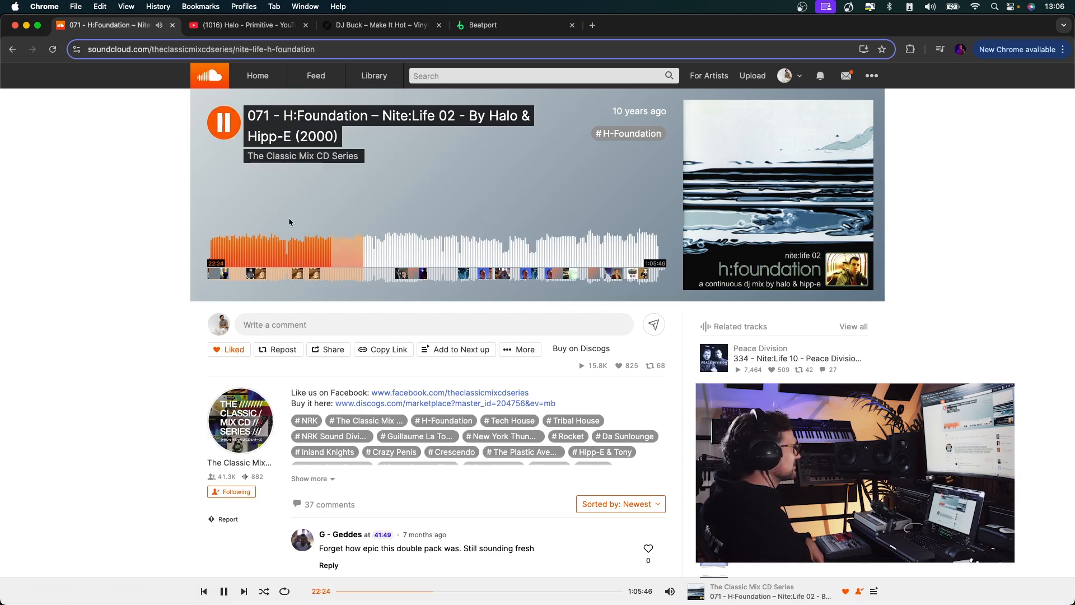
pyautogui.click(224, 128)
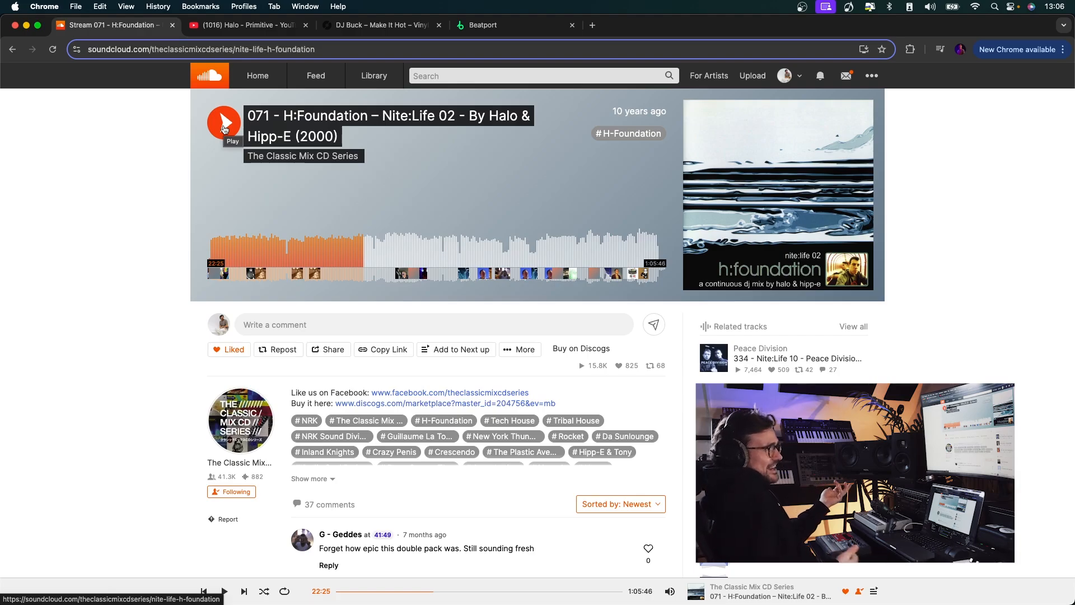
# Resume the mix and audition it from about 26:12, pausing after a moment
pyautogui.click(224, 128)
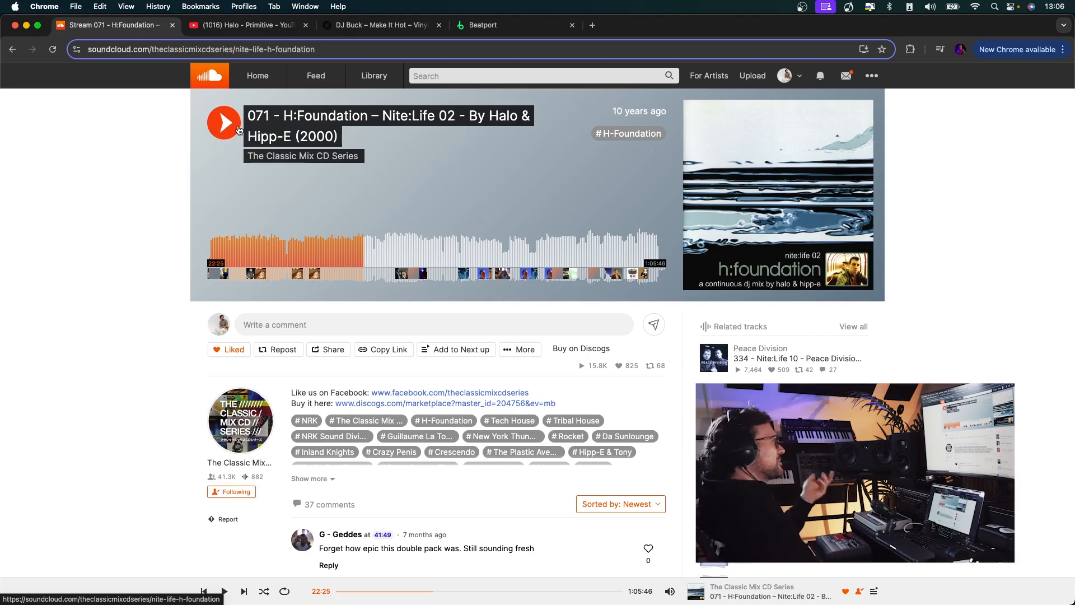
pyautogui.click(391, 247)
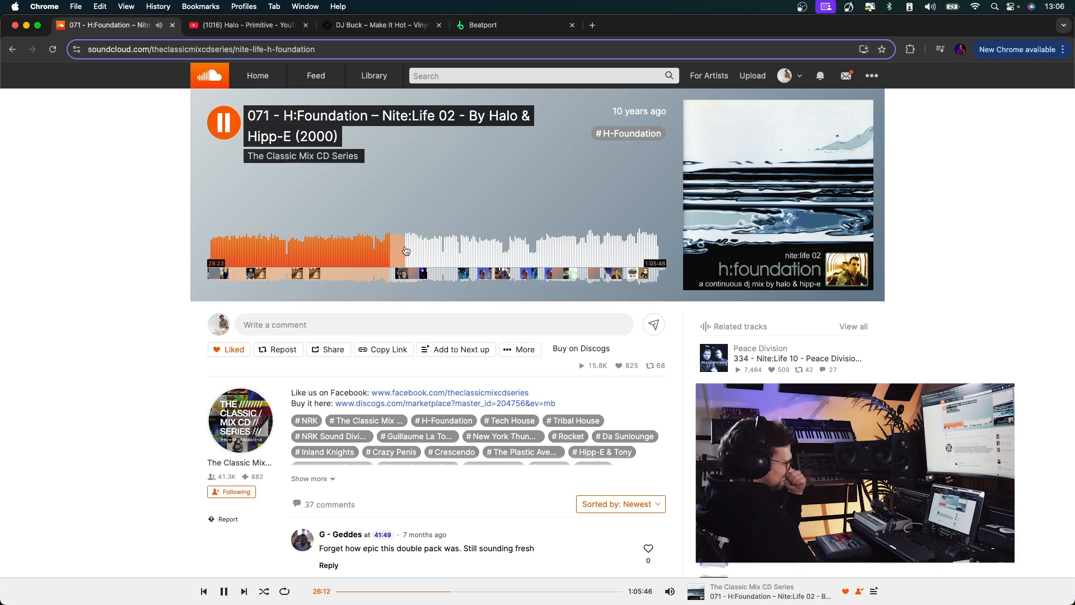
pyautogui.click(217, 124)
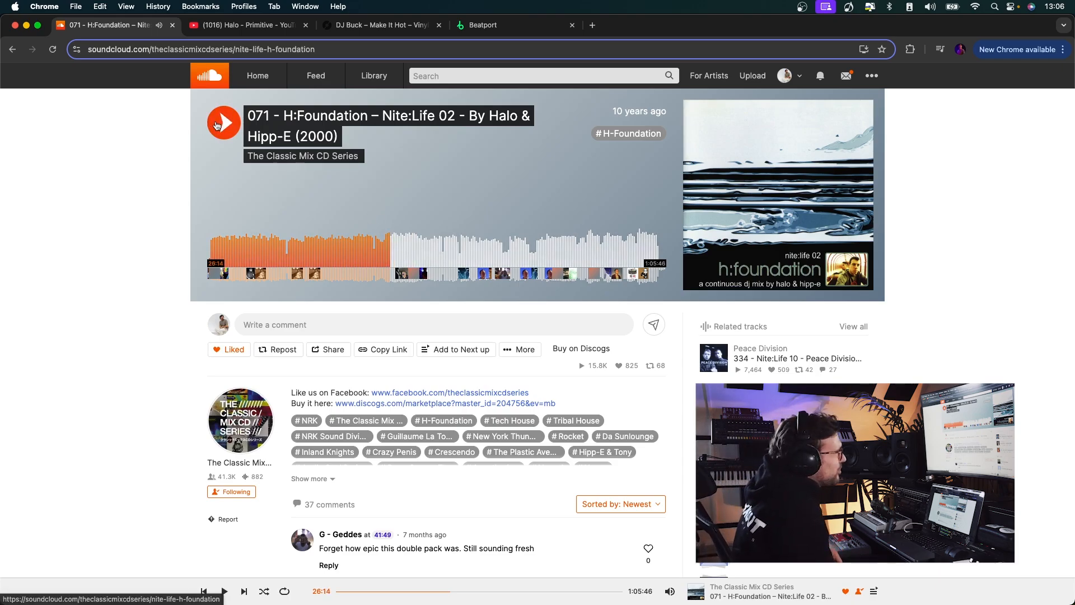
# Resume the mix and audition a longer passage from about 33:23, pausing and resuming playback along the way
pyautogui.click(218, 124)
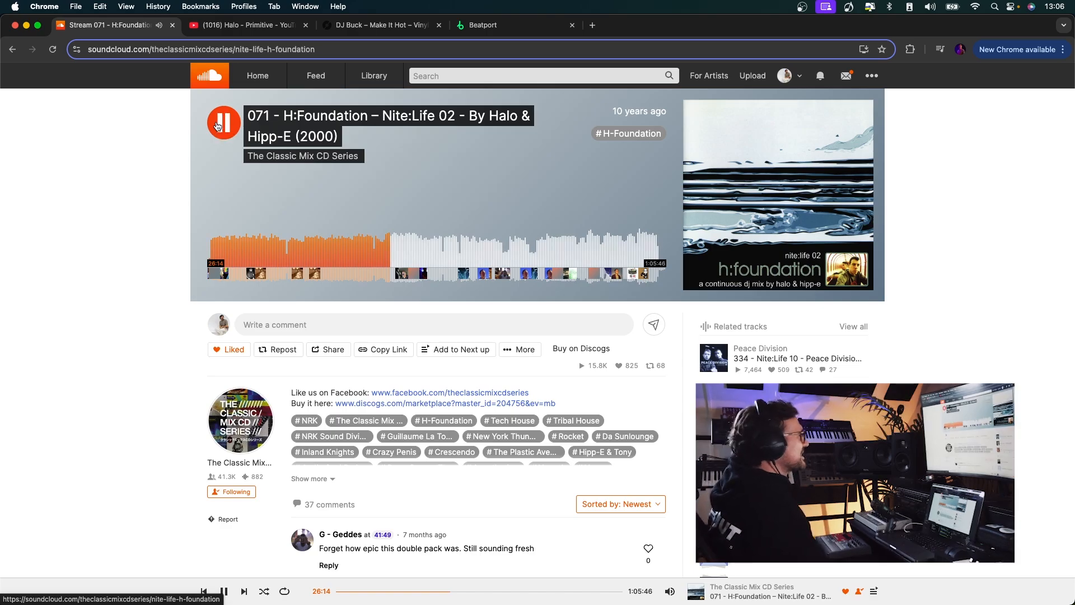
pyautogui.click(442, 253)
pyautogui.press('space')
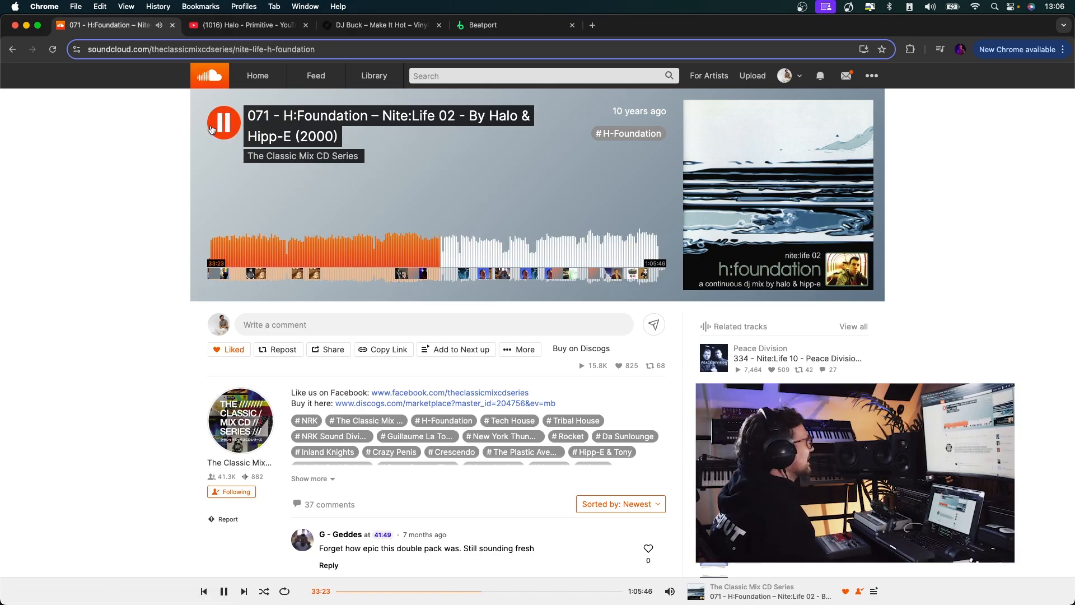
pyautogui.scroll(-1, 468, 464)
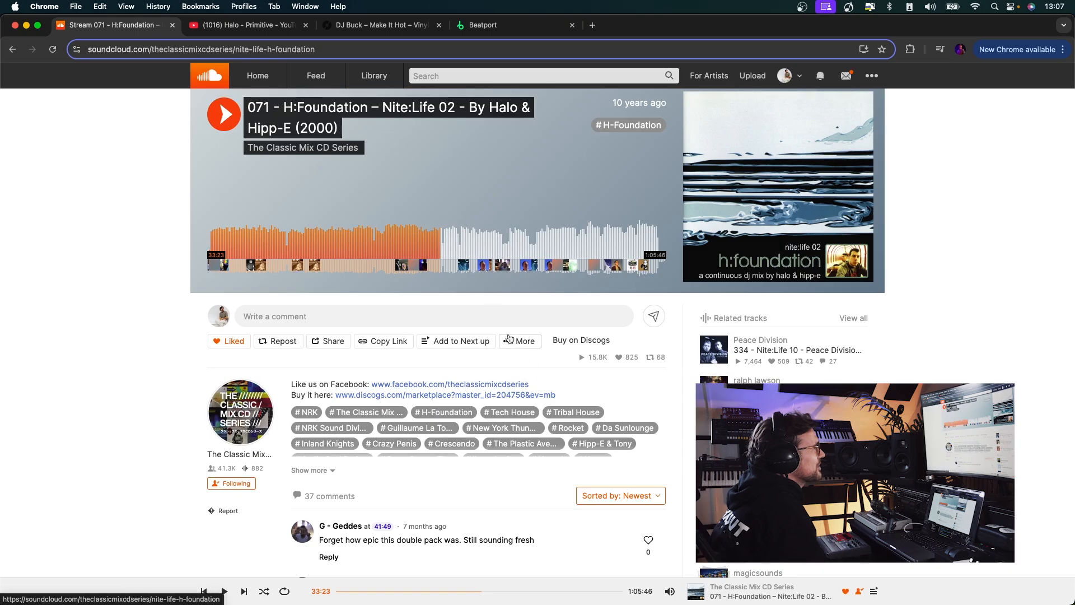
pyautogui.press('space')
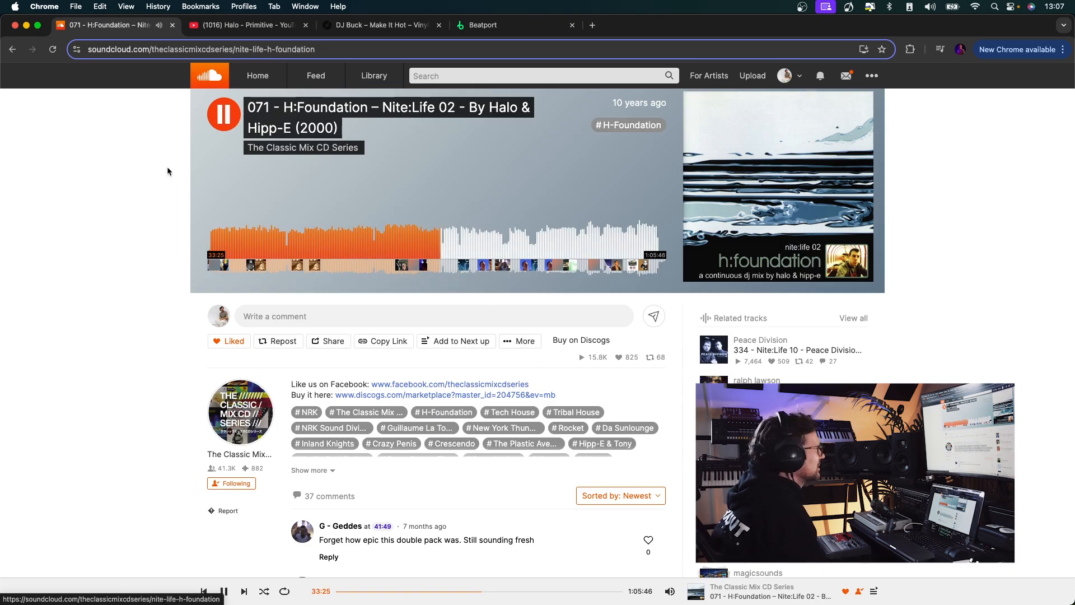
pyautogui.scroll(1, 161, 185)
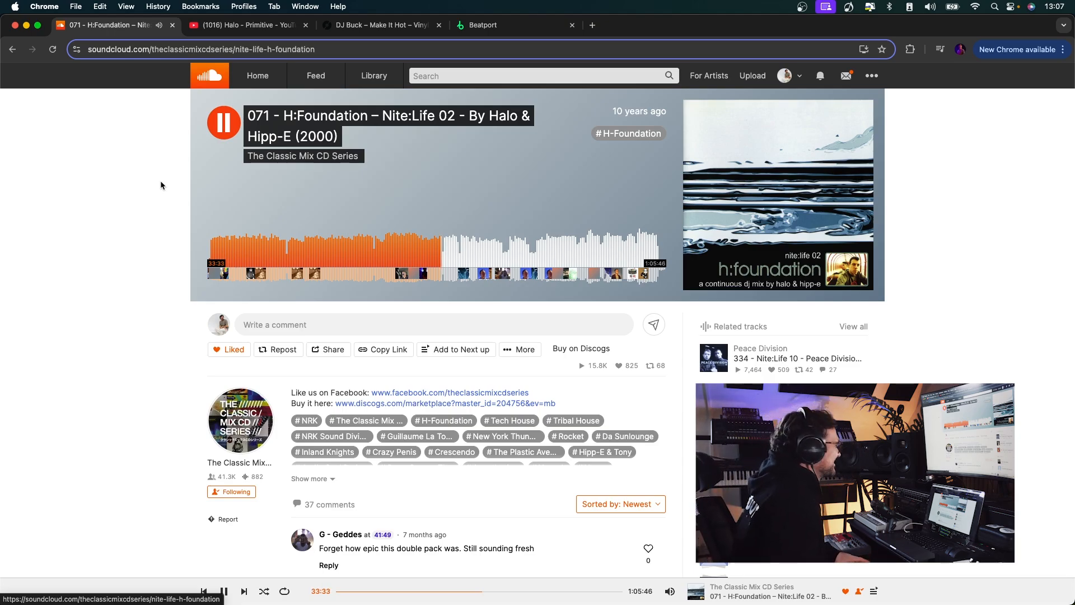
pyautogui.press('space')
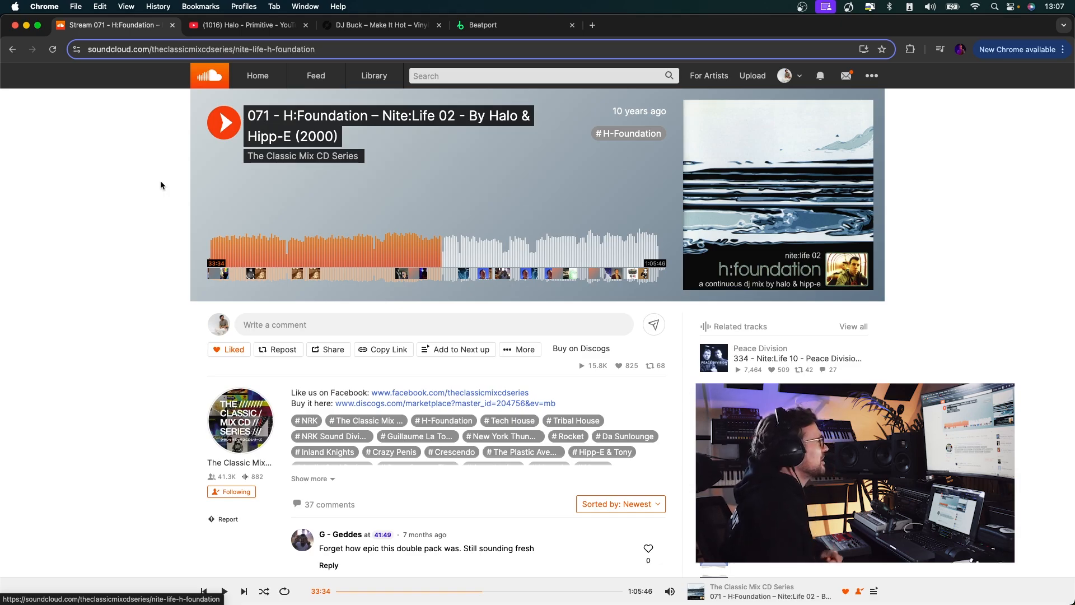
pyautogui.press('space')
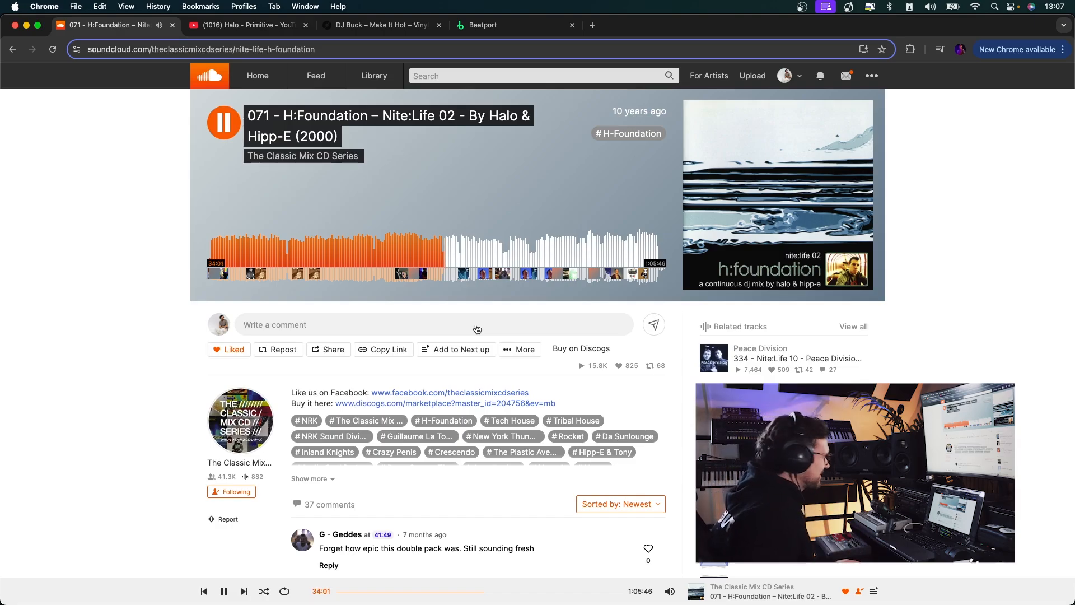
# Audition the mix from about 40:42 and about 41:43, glance through the listener comments, and pause playback
pyautogui.click(486, 252)
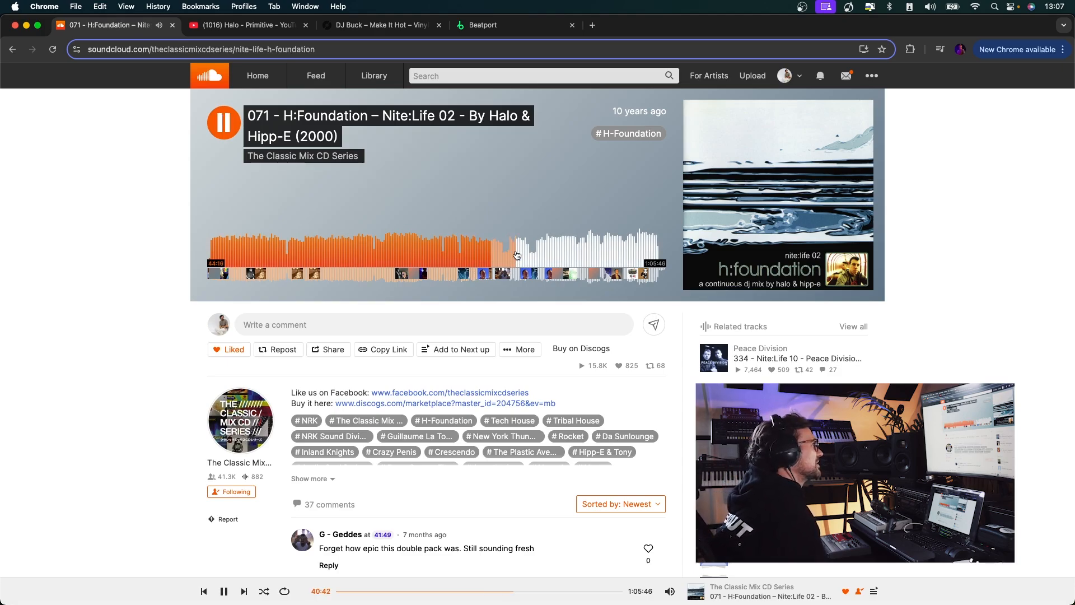
pyautogui.click(223, 121)
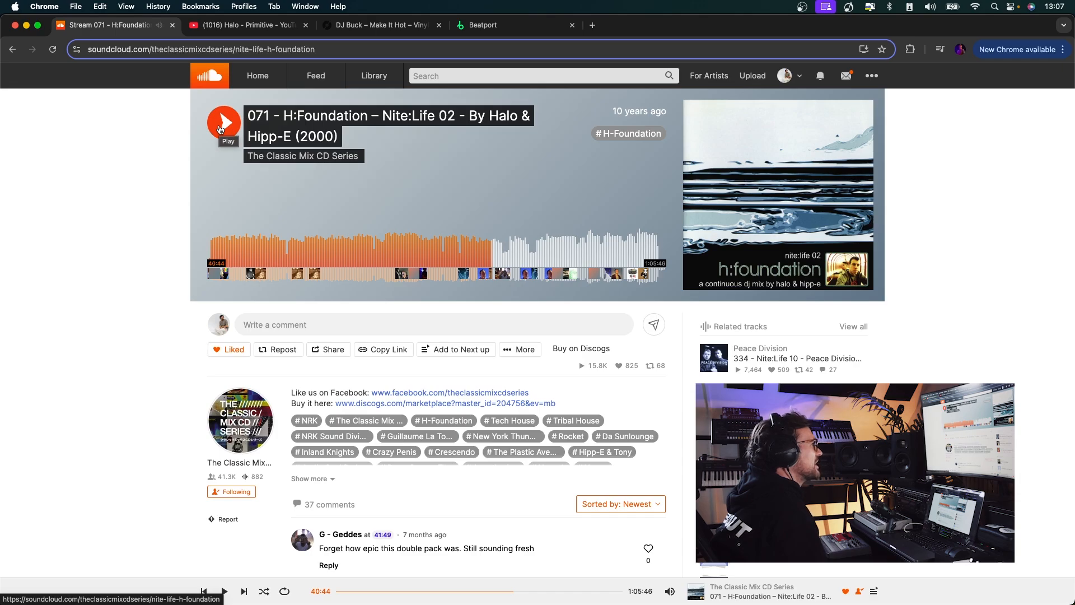
pyautogui.click(221, 127)
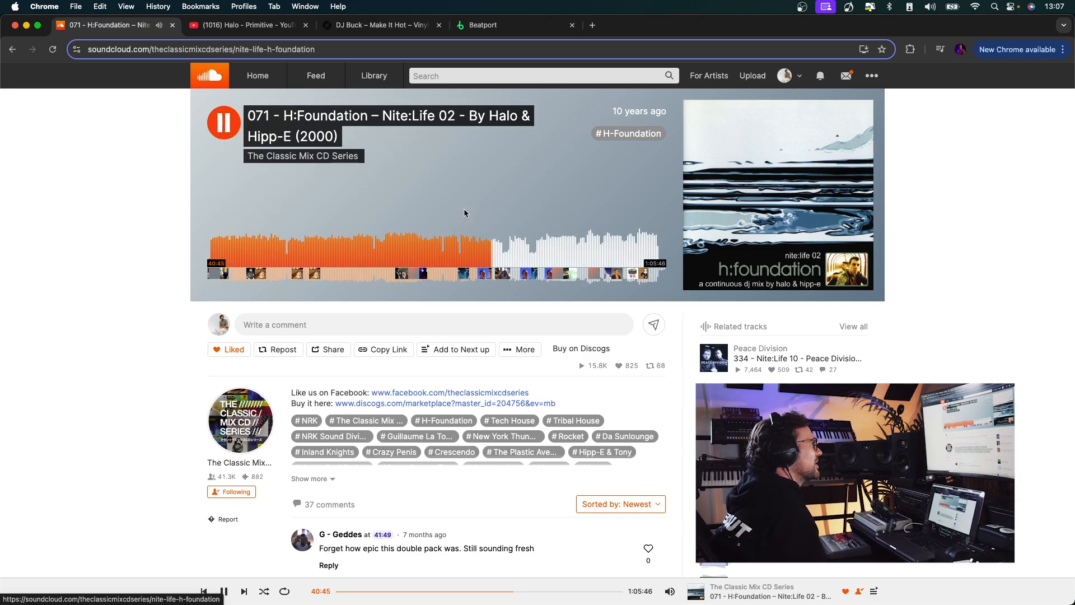
pyautogui.click(499, 280)
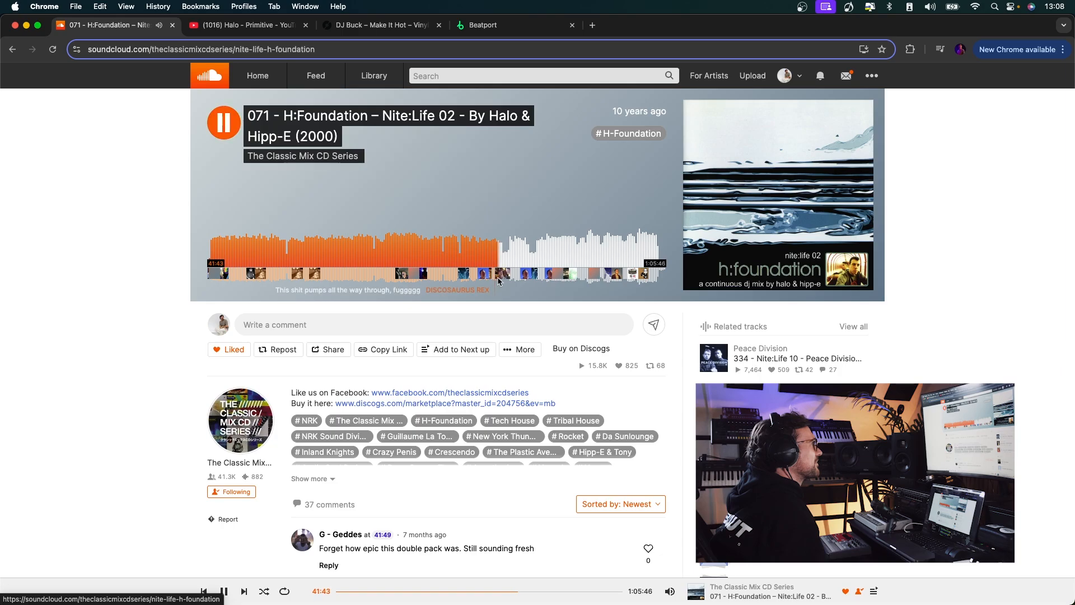
pyautogui.scroll(-10, 497, 295)
pyautogui.scroll(5, 496, 296)
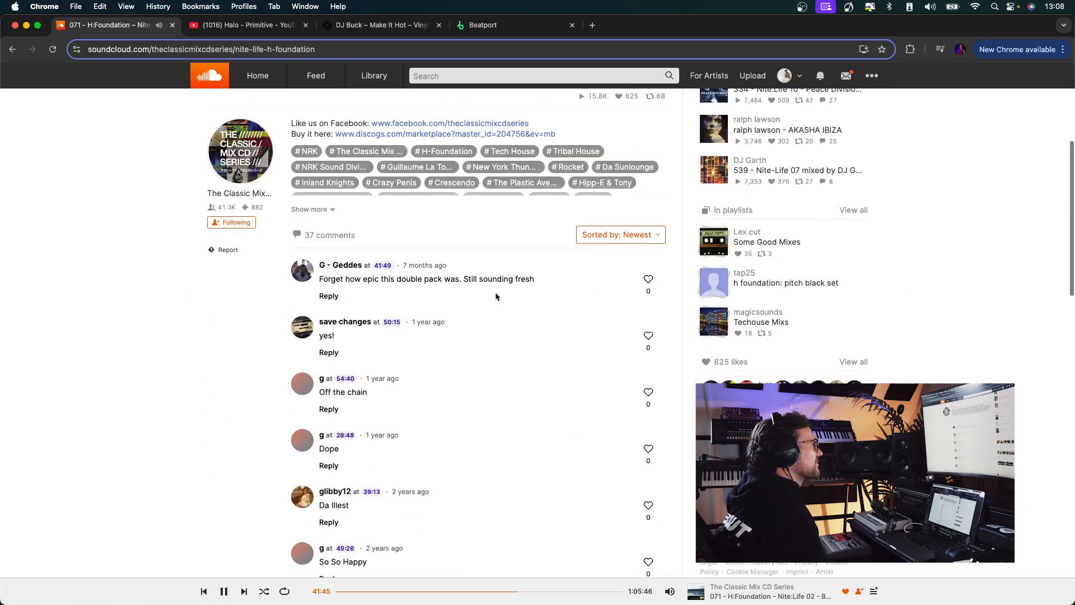
pyautogui.scroll(5, 495, 291)
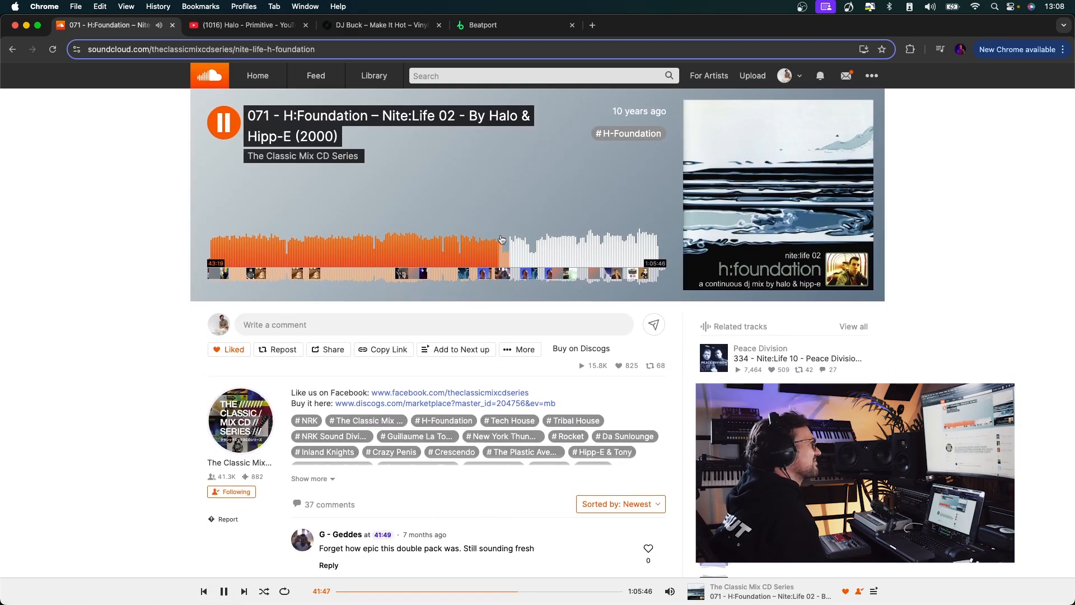
pyautogui.click(224, 128)
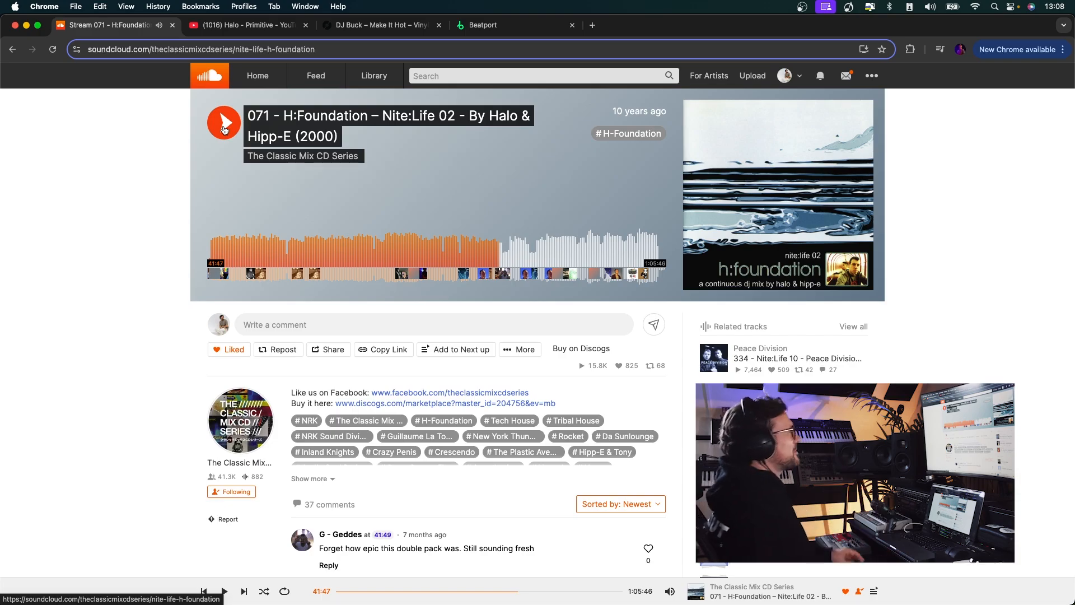
# Switch to the Halo - Primitive video on YouTube and audition it from about 1:55, pausing after a moment
pyautogui.click(252, 25)
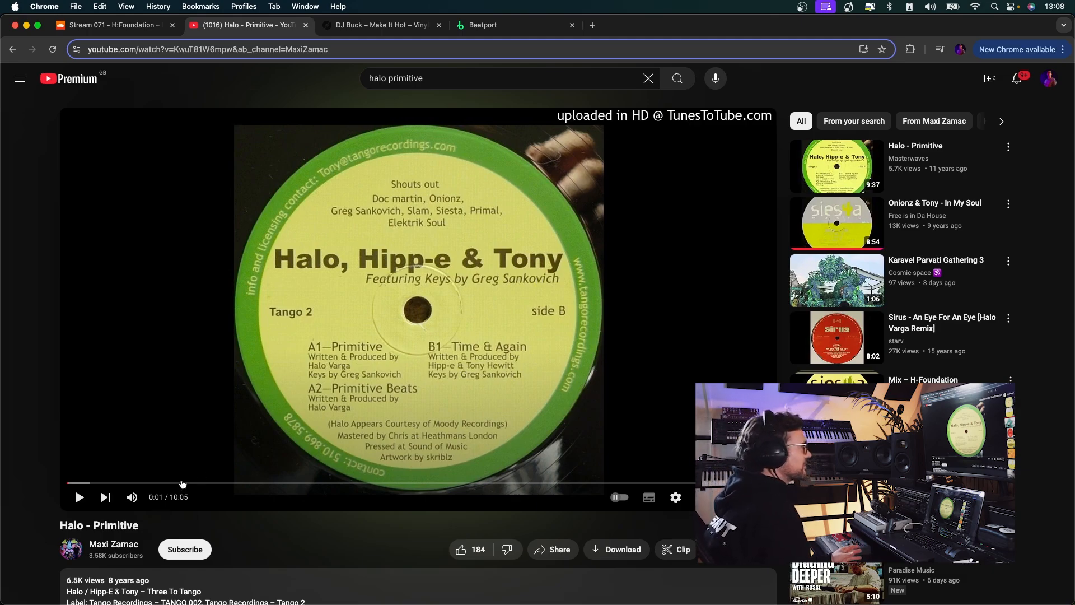
pyautogui.click(200, 484)
pyautogui.click(84, 505)
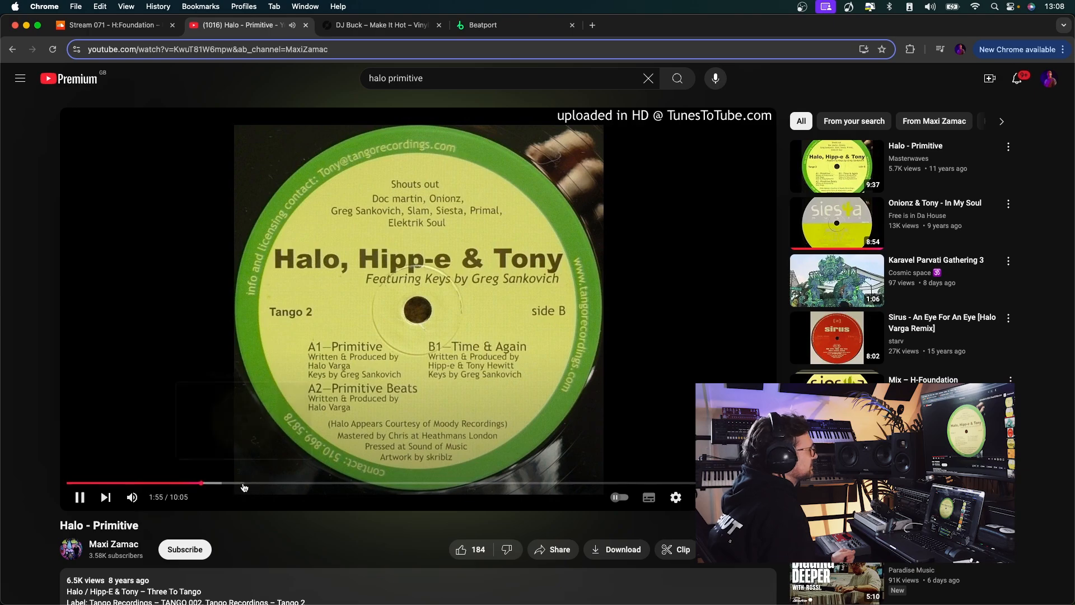
pyautogui.click(396, 379)
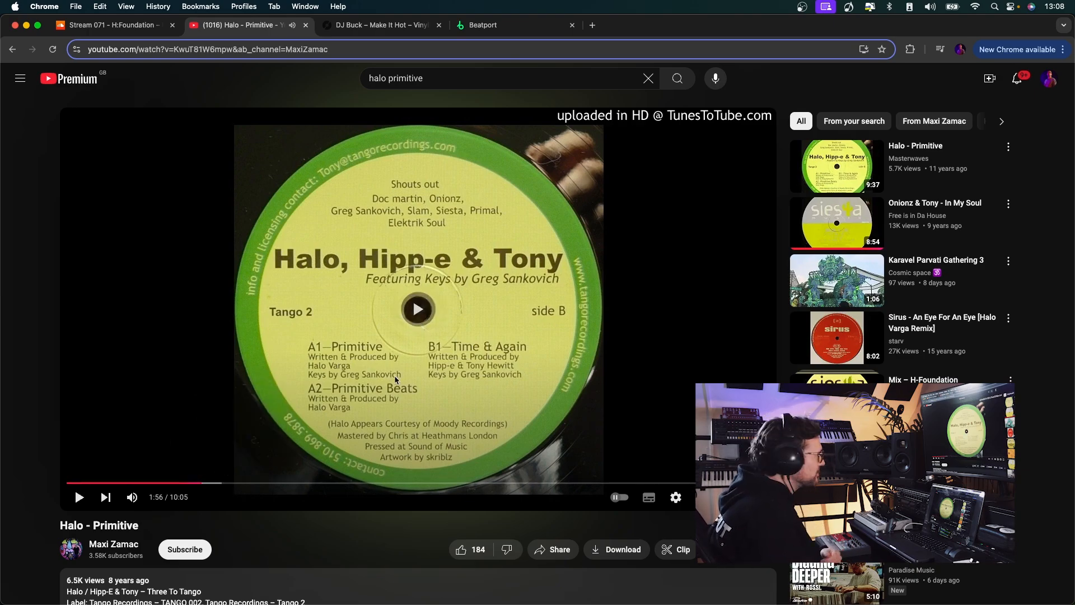
# Resume Halo - Primitive and audition it from about 3:00
pyautogui.click(396, 379)
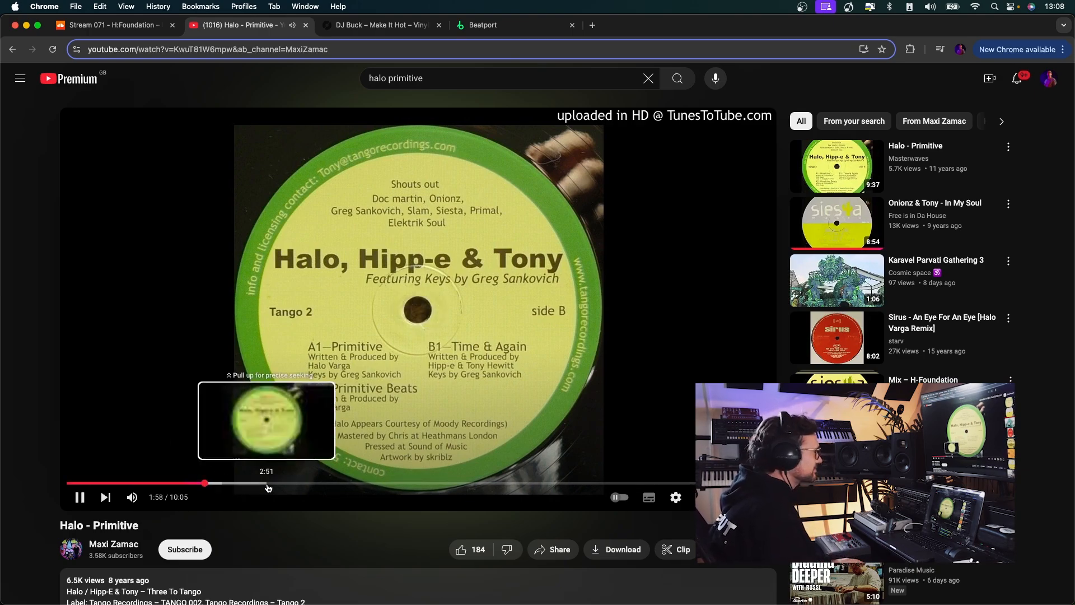
pyautogui.click(273, 483)
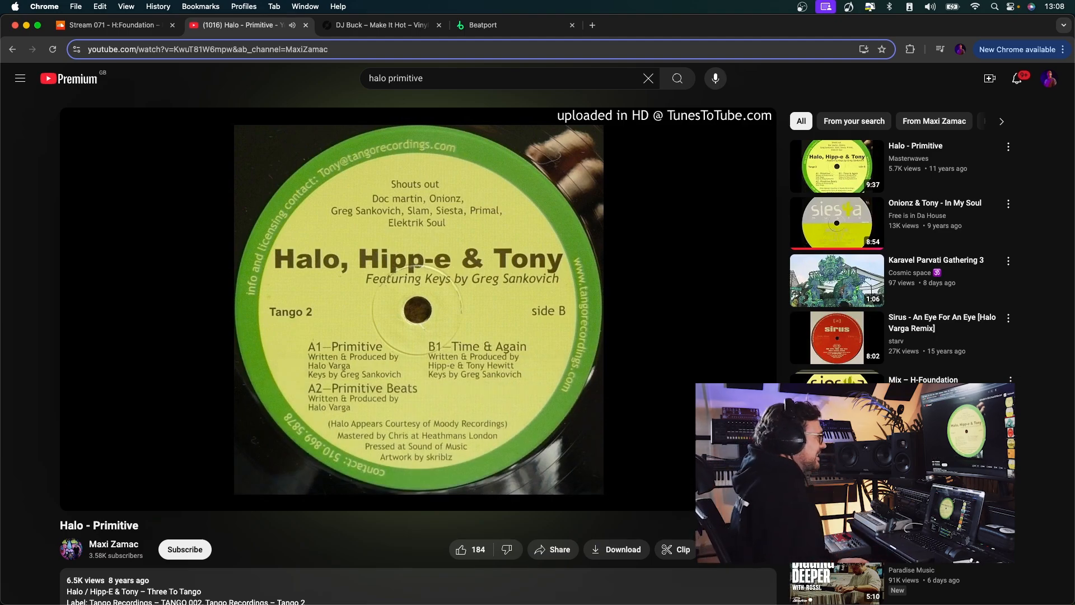
pyautogui.click(359, 471)
pyautogui.click(369, 470)
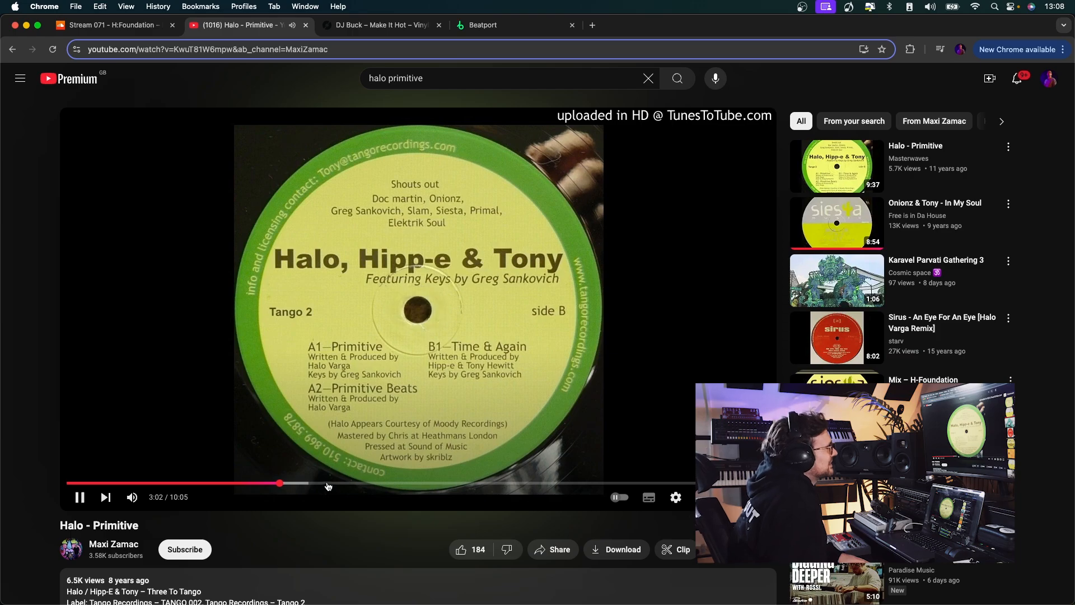
pyautogui.click(339, 470)
pyautogui.click(342, 471)
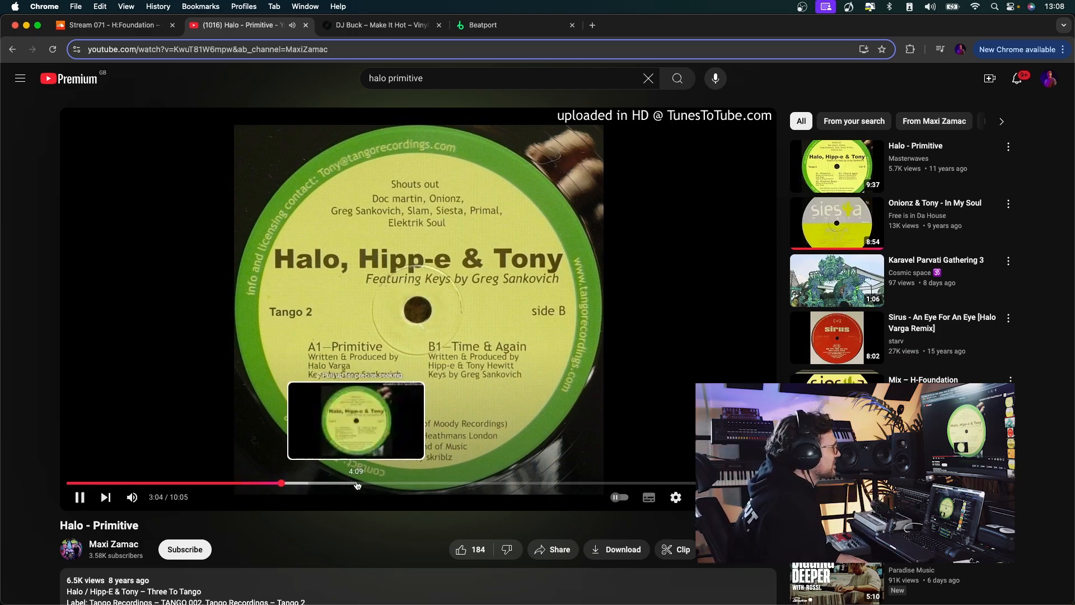
# Skip through Halo - Primitive from about 4:09 via 4:44, 5:09 and 5:51, and go back to listen from about 5:40
pyautogui.click(358, 483)
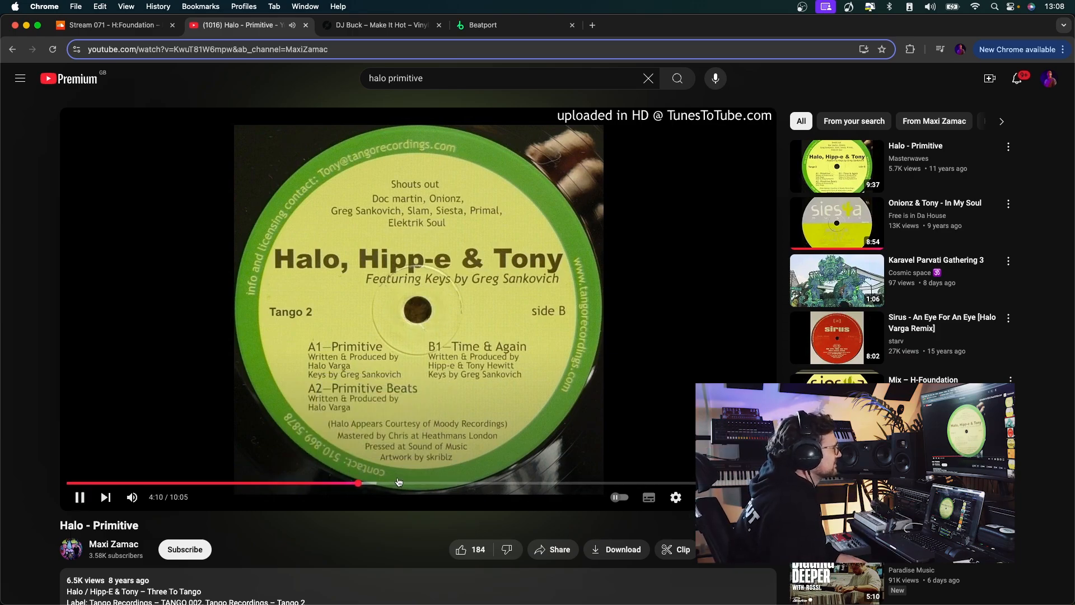
pyautogui.click(400, 482)
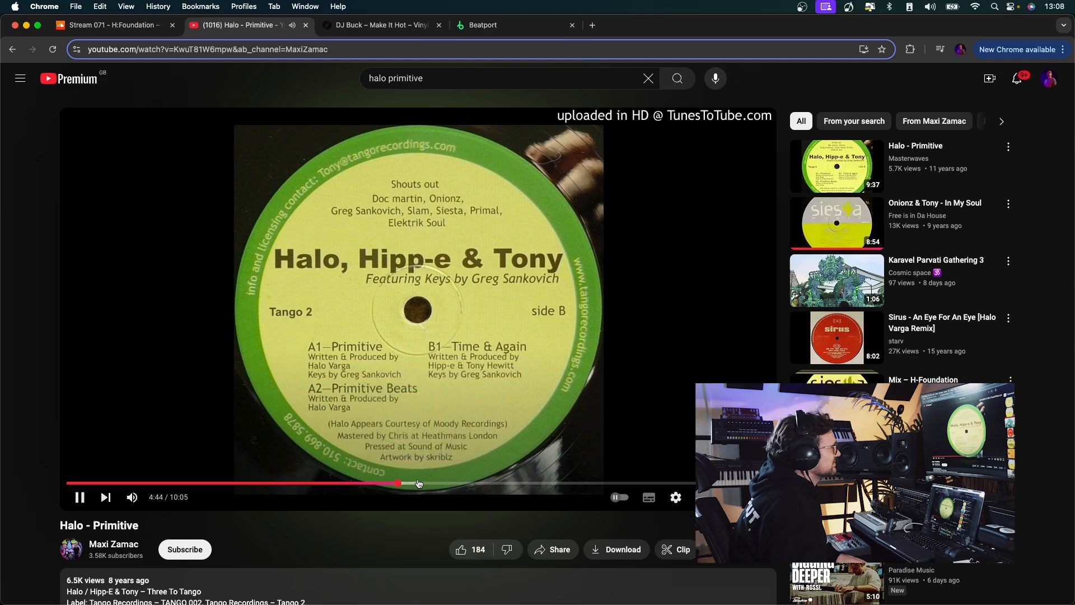
pyautogui.click(424, 483)
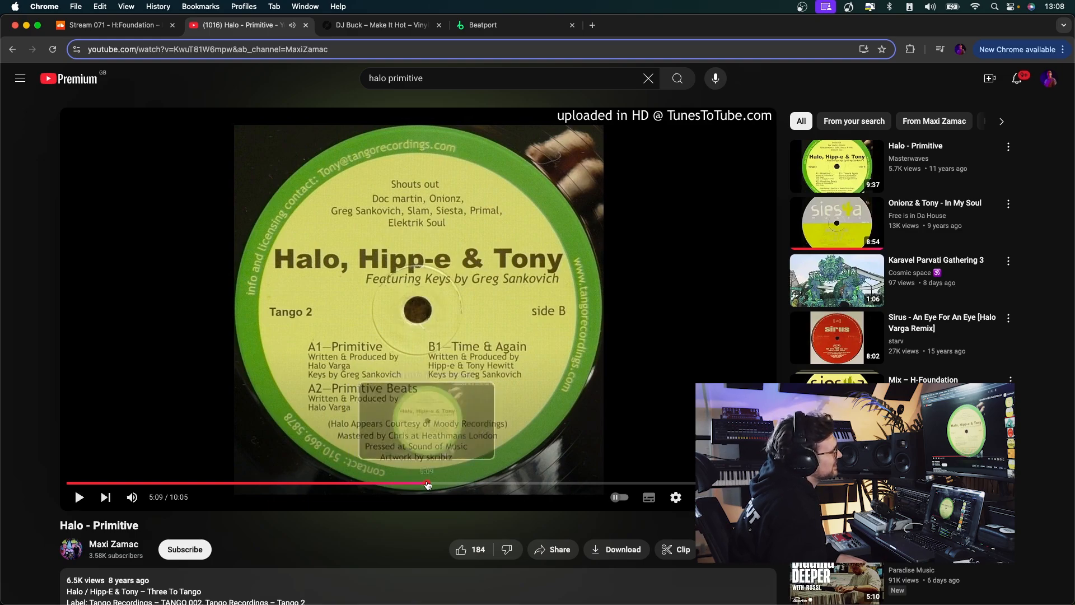
pyautogui.click(445, 482)
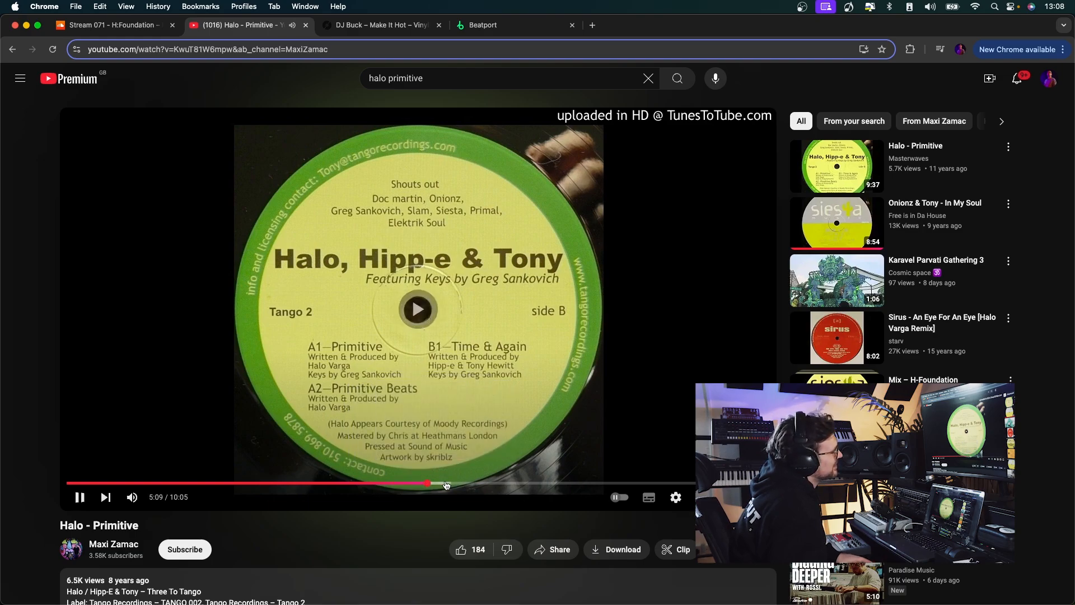
pyautogui.click(473, 483)
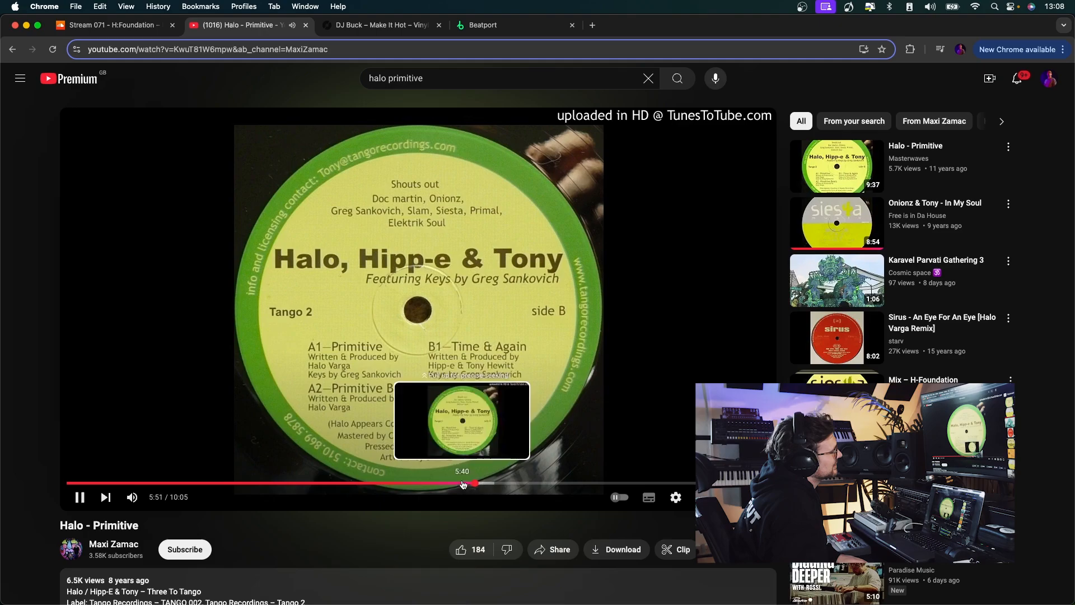
pyautogui.click(462, 483)
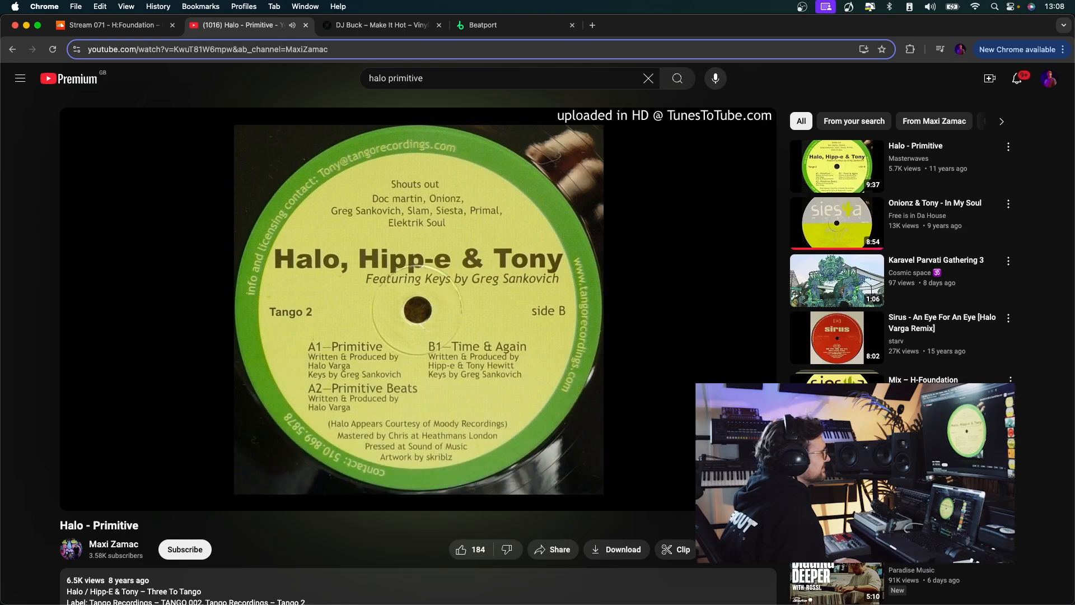
# Pause Halo - Primitive, switch to the DJ Buck – Make It Hot release on Discogs, and read its tracklist, credits and notes
pyautogui.click(447, 295)
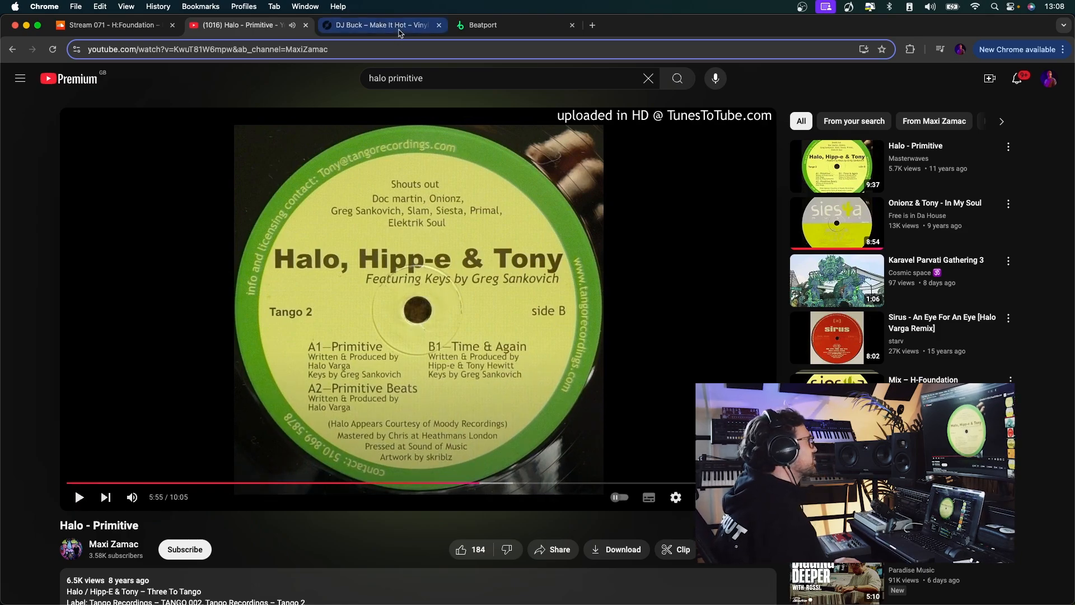
pyautogui.click(380, 24)
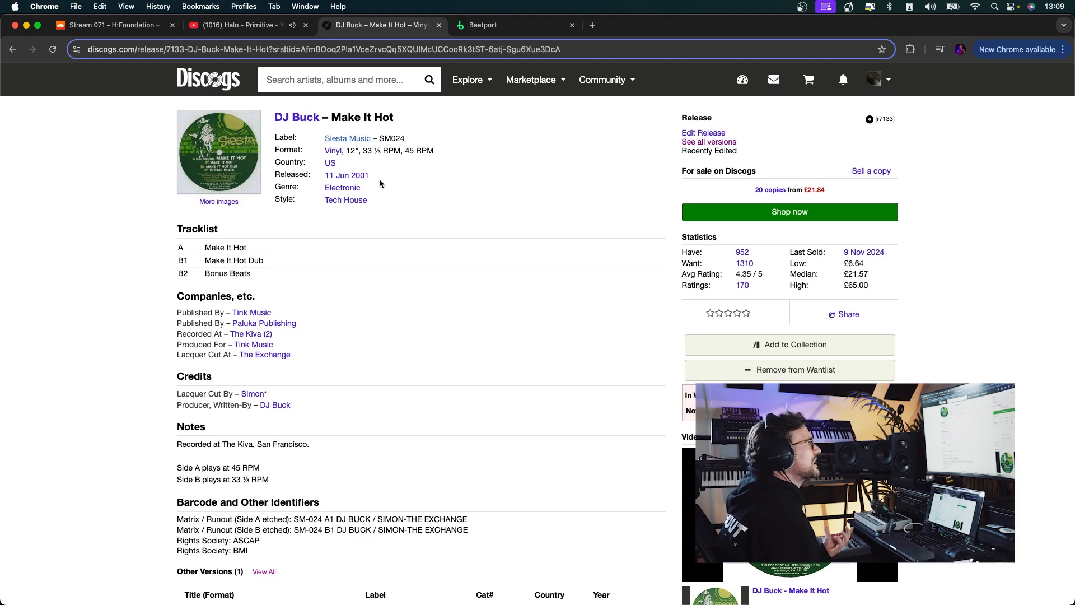
pyautogui.moveTo(205, 261); pyautogui.dragTo(264, 261)
pyautogui.click(293, 262)
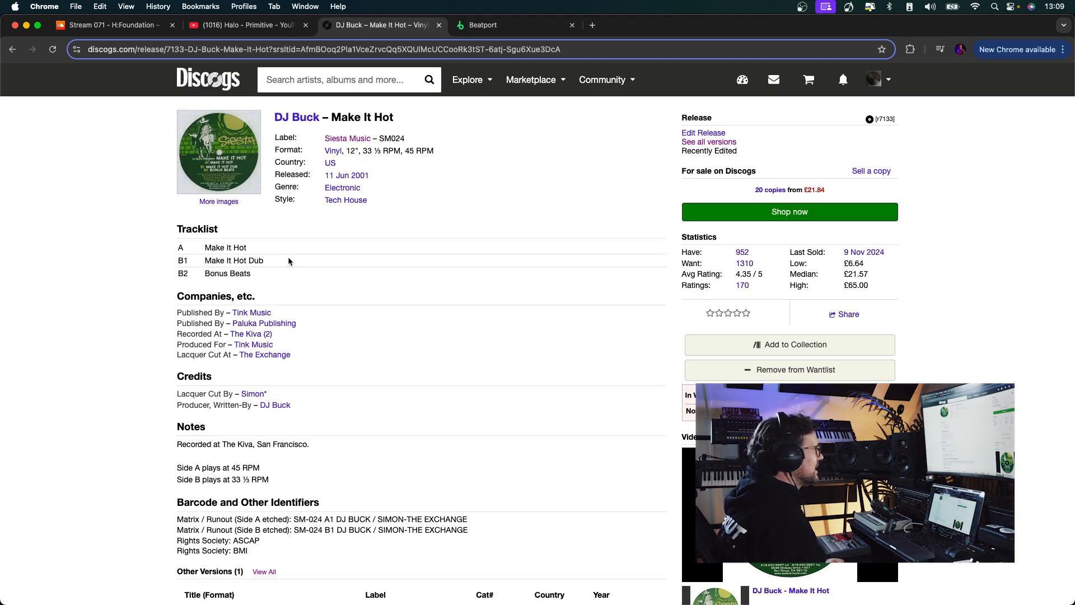
pyautogui.scroll(-3, 361, 281)
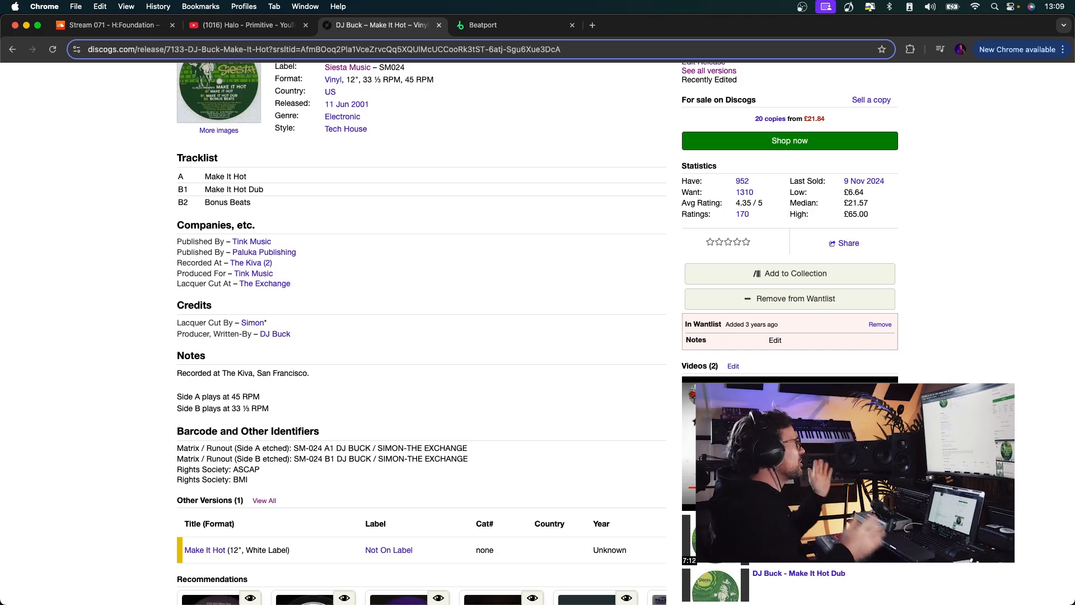
# Return to SoundCloud, open The Classic Mix CD Series profile, and browse the full track list of Vol. 1 (CDS 1 - 500)
pyautogui.click(107, 25)
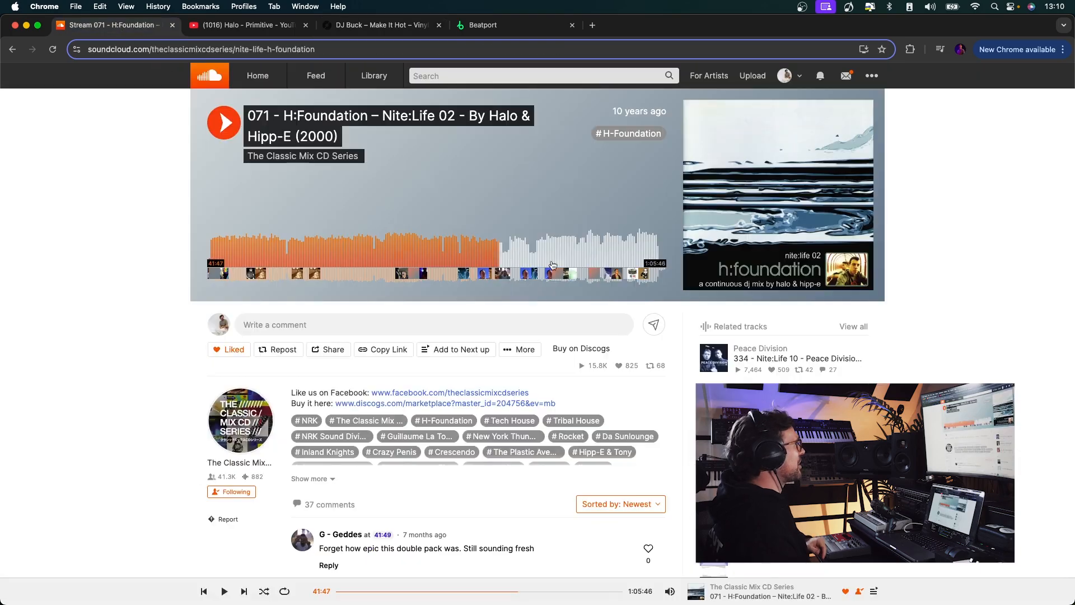
pyautogui.click(361, 158)
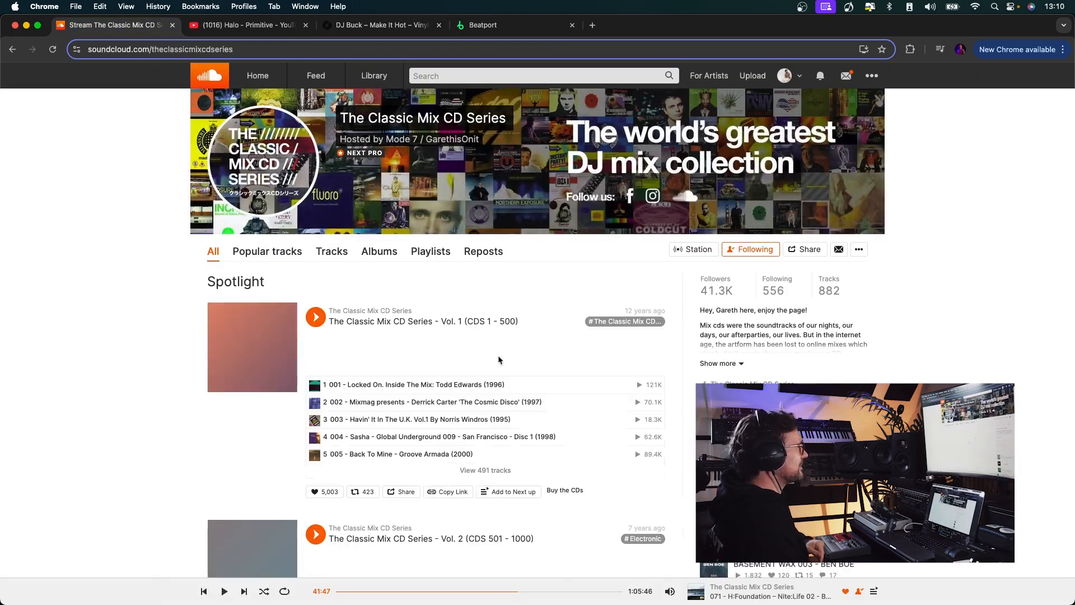
pyautogui.scroll(-1, 500, 360)
pyautogui.scroll(-1, 500, 360)
pyautogui.click(487, 404)
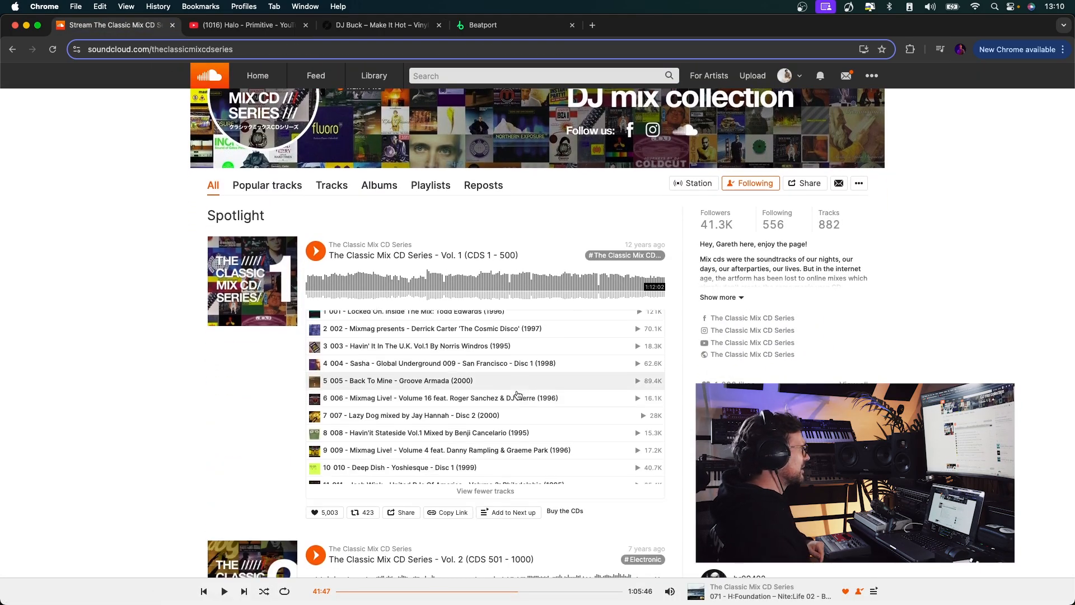
pyautogui.scroll(-2, 517, 395)
pyautogui.scroll(-5, 518, 395)
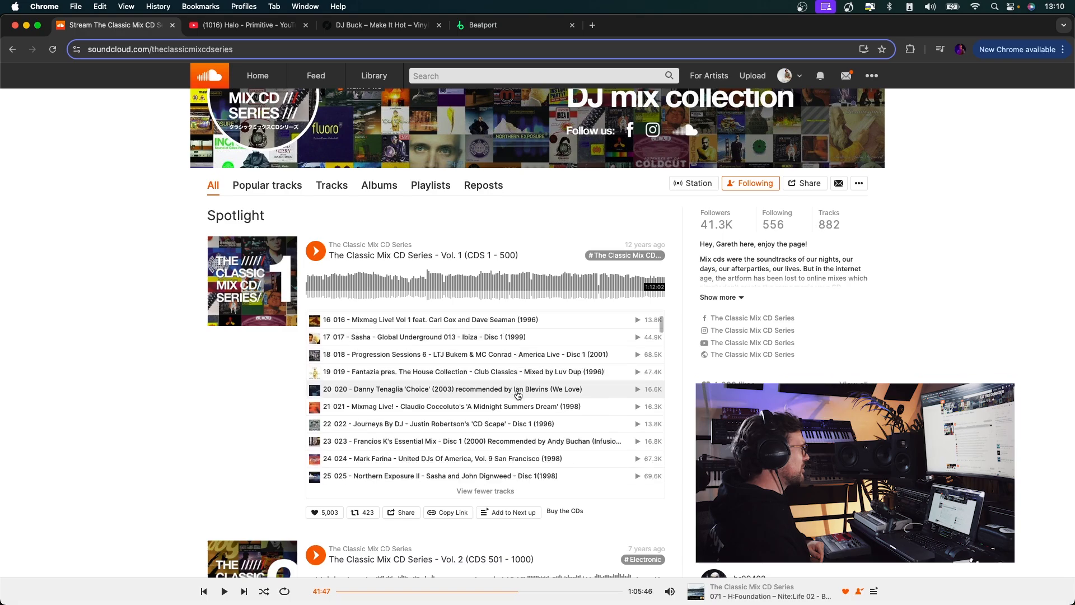
pyautogui.scroll(-2, 517, 396)
pyautogui.scroll(-2, 518, 396)
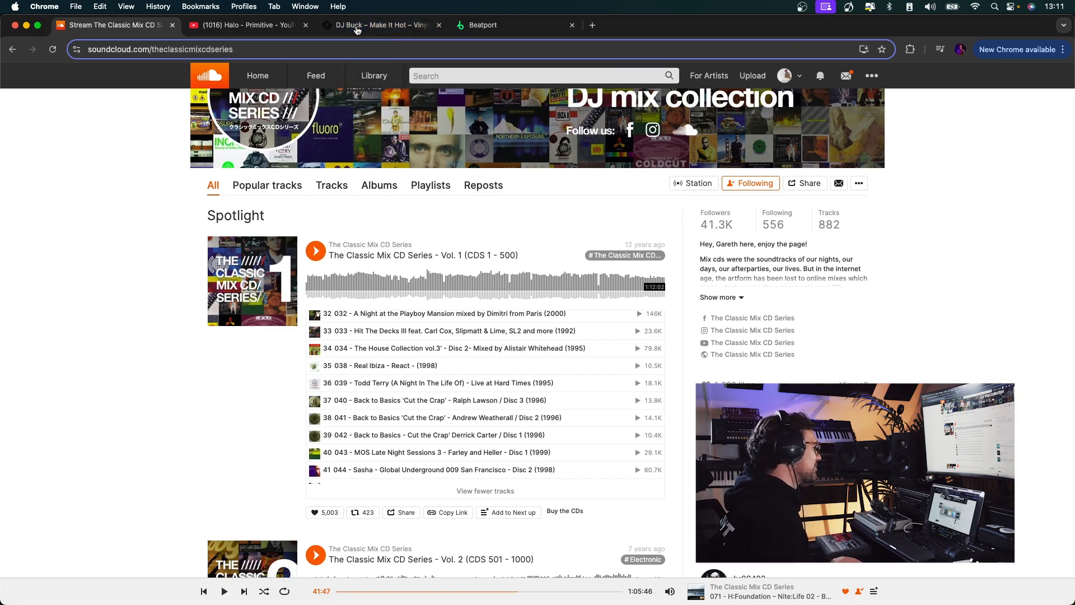
# Switch to Ableton Live and bring up the West Coast folder in a Finder window over it
pyautogui.press('super+Tab')
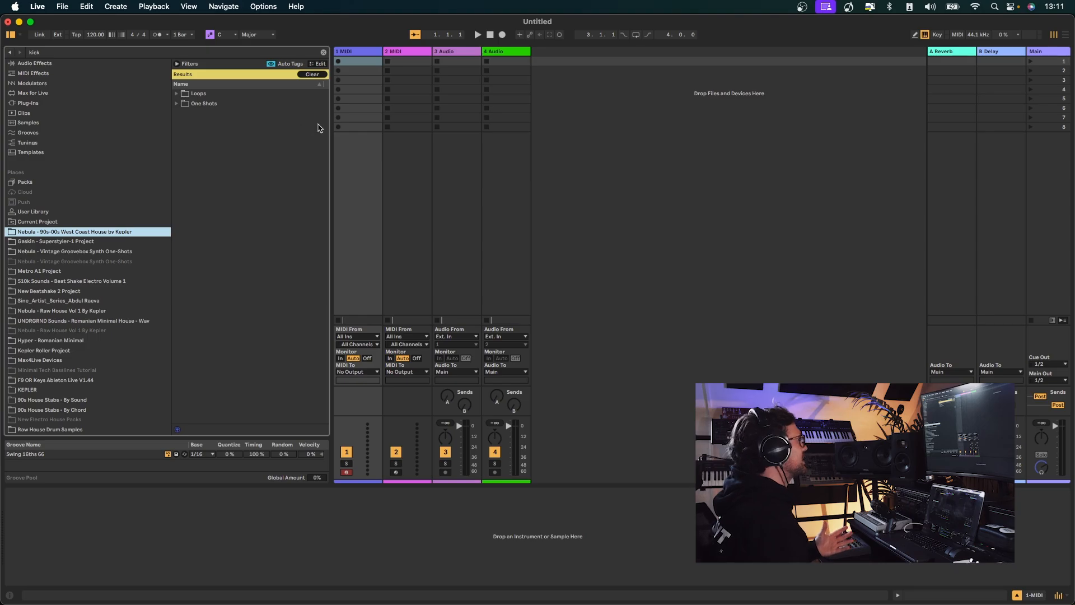
pyautogui.press('super+Tab')
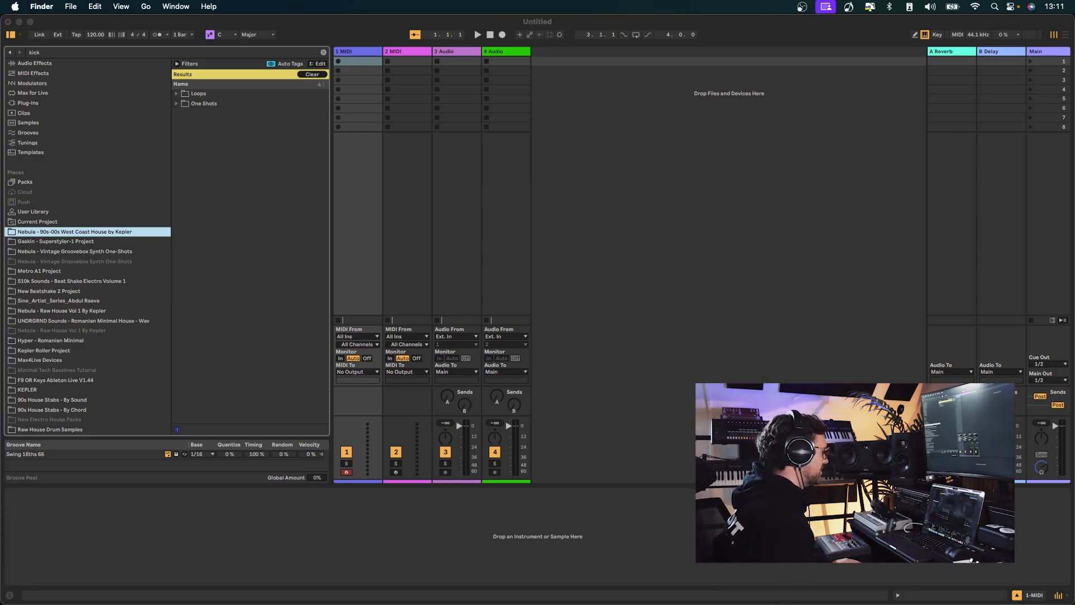
pyautogui.press('super+n')
pyautogui.moveTo(312, 110); pyautogui.dragTo(392, 604)
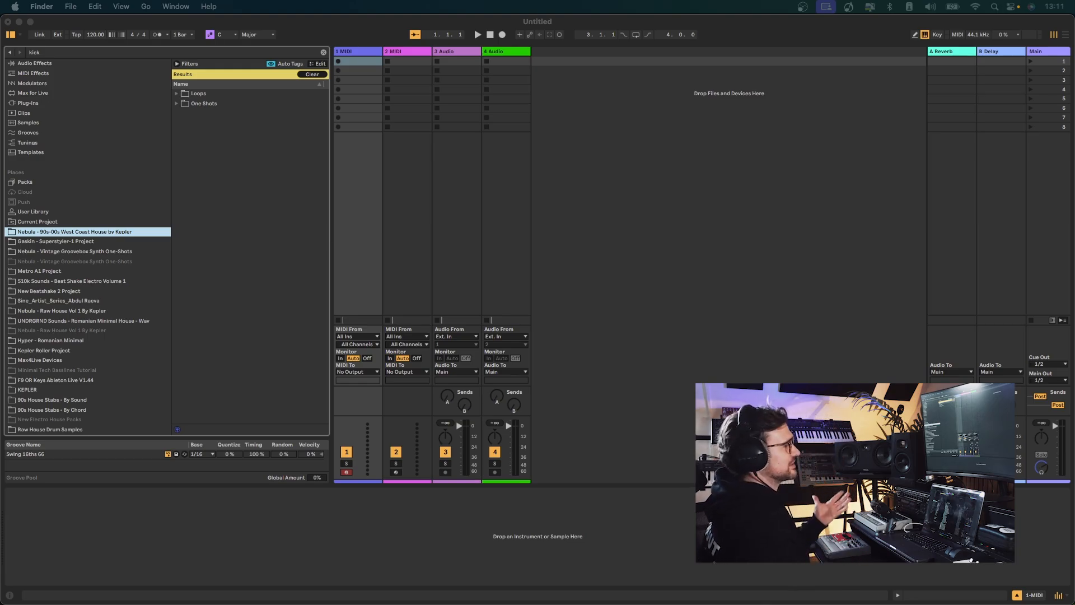
pyautogui.moveTo(509, 604); pyautogui.dragTo(503, 100)
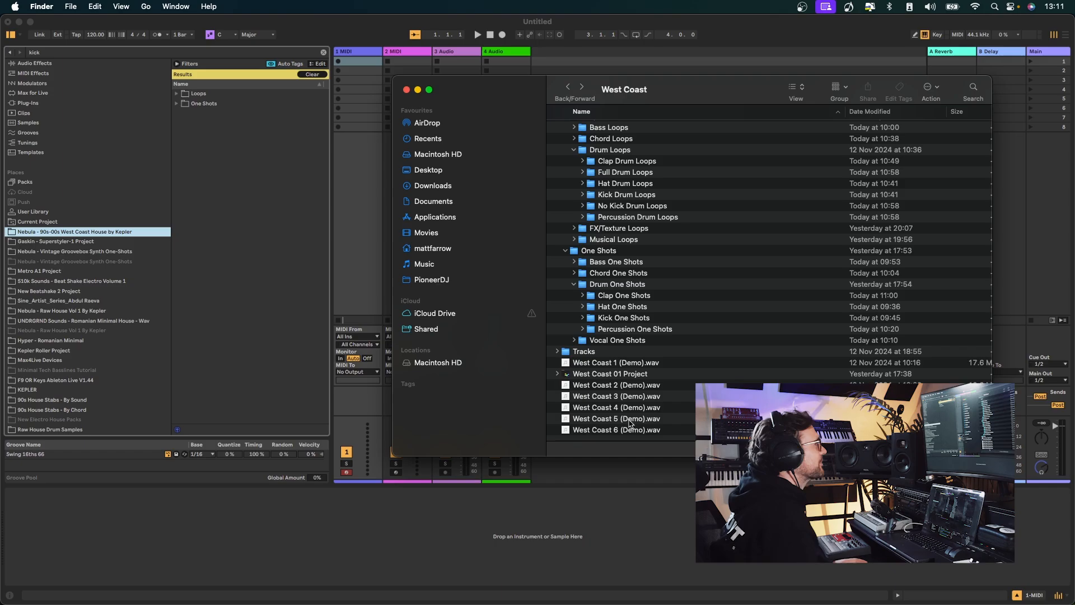
# Preview West Coast 1 (Demo).wav, skipping ahead in two jumps to about 0:36
pyautogui.click(609, 365)
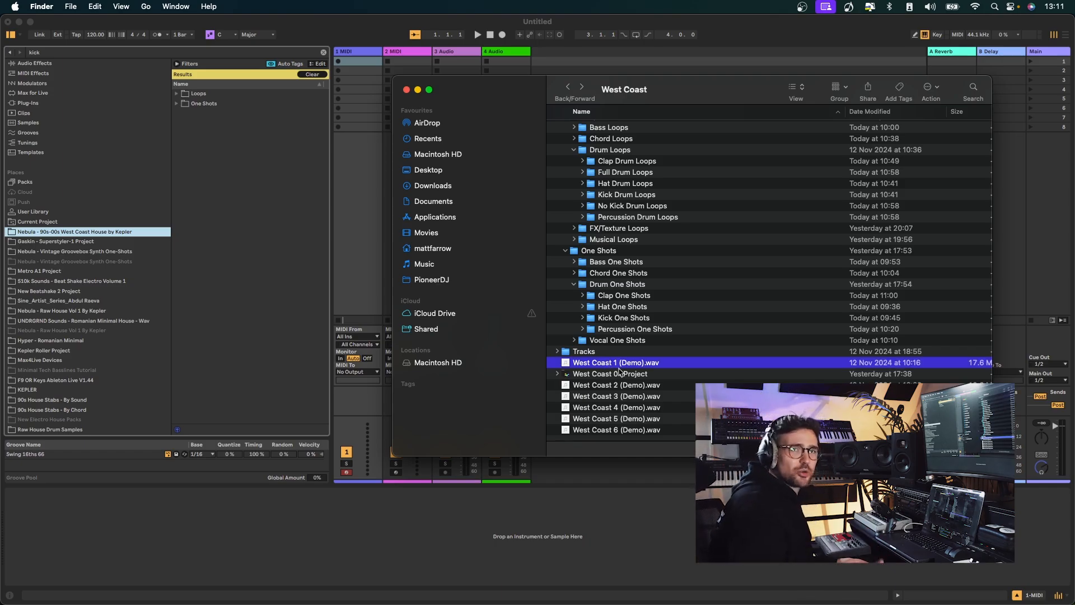
pyautogui.press('space')
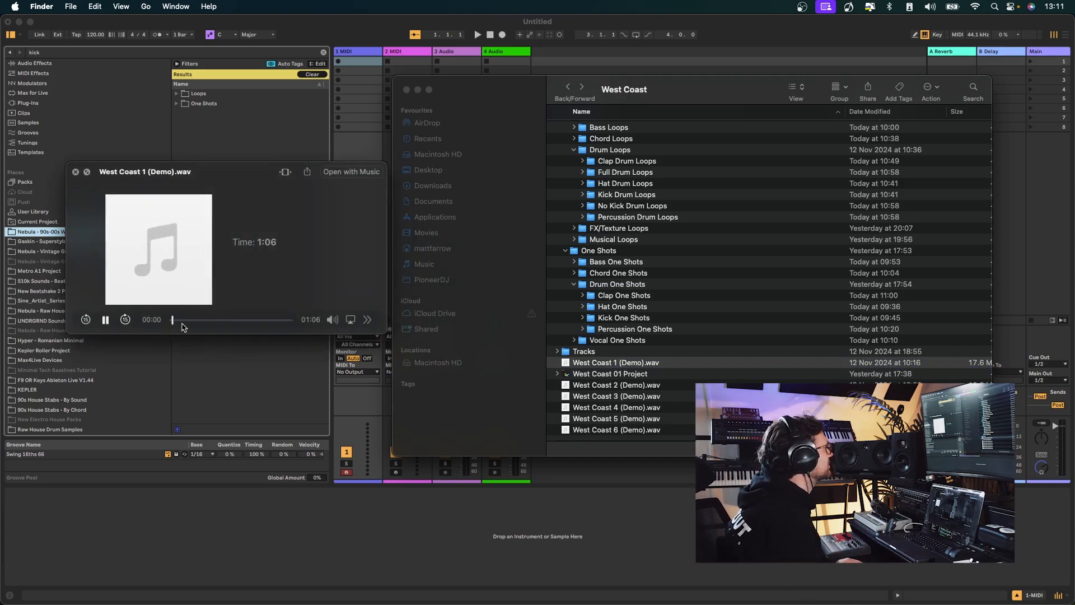
pyautogui.click(210, 320)
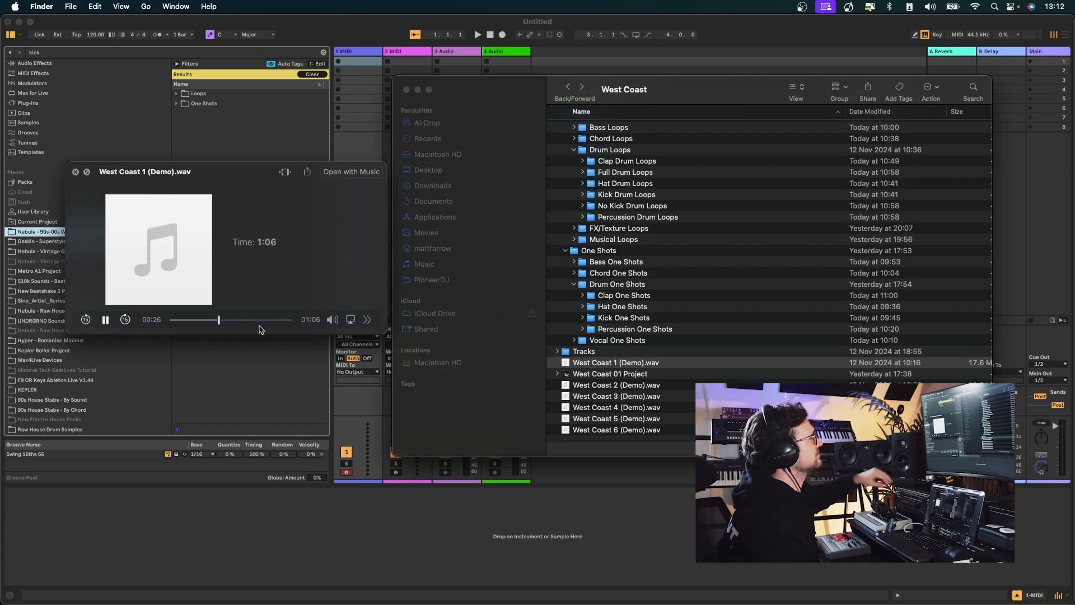
pyautogui.click(239, 320)
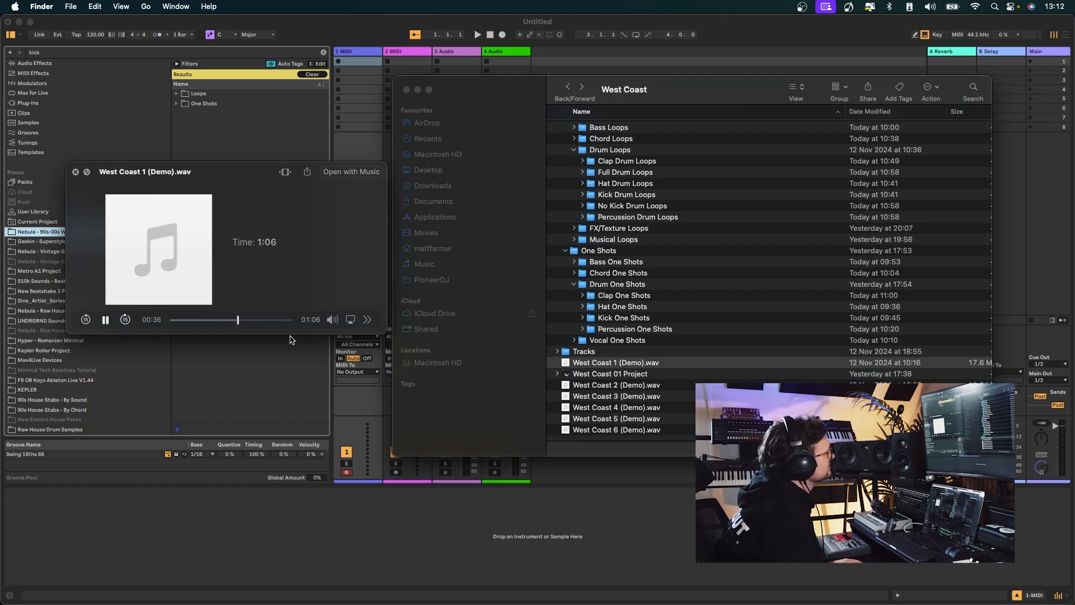
# Preview West Coast 2 (Demo).wav from just before its middle and West Coast 3 (Demo).wav, and close the preview
pyautogui.click(596, 388)
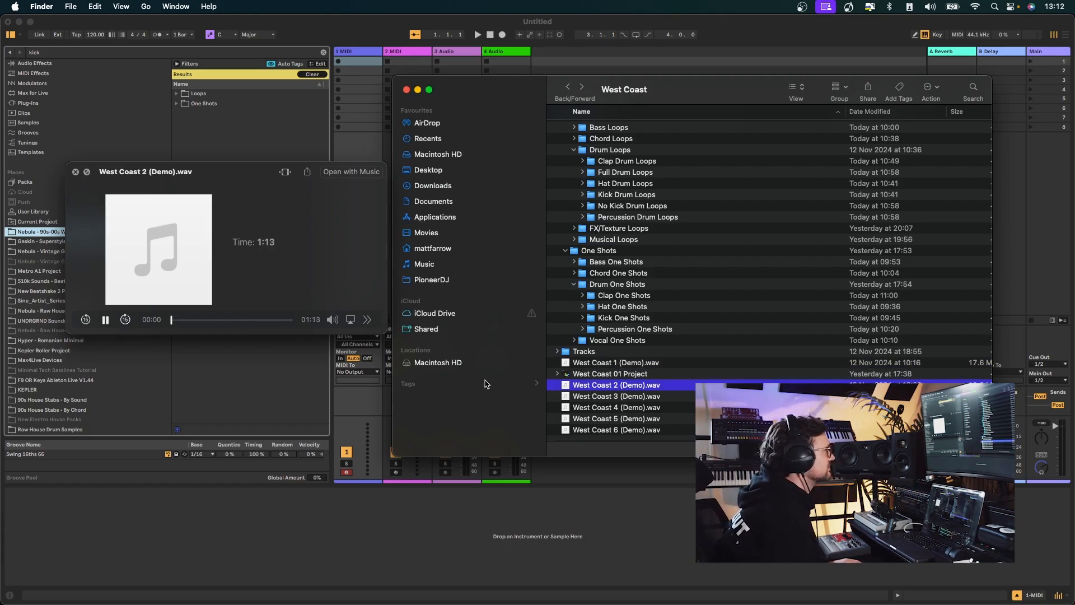
pyautogui.click(218, 320)
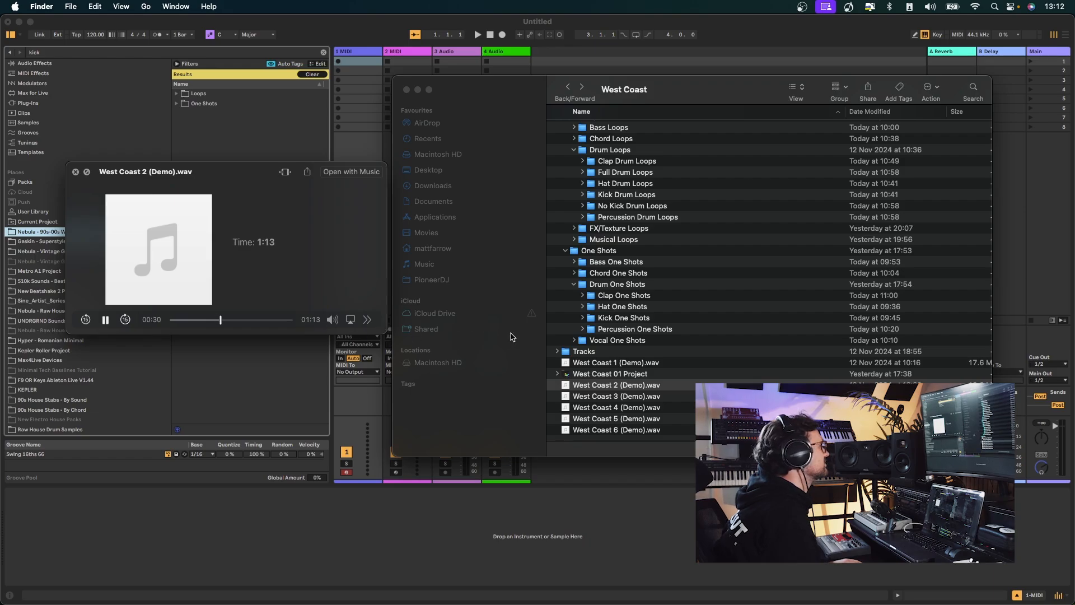
pyautogui.click(612, 398)
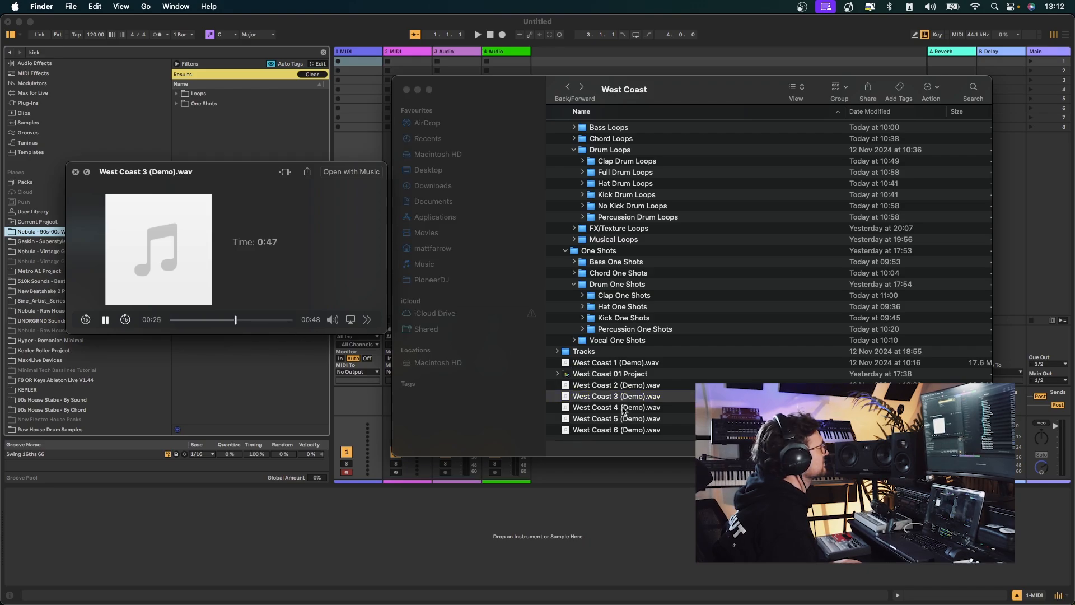
pyautogui.press('space')
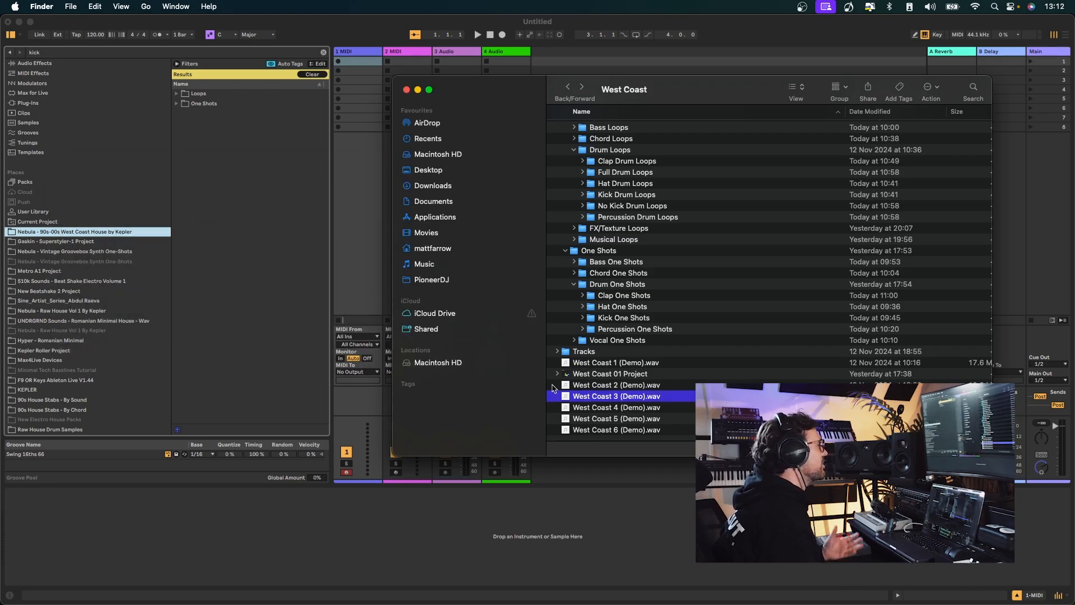
# Preview West Coast 4 (Demo).wav and West Coast 5 (Demo).wav, skipping each ahead to just before its middle
pyautogui.click(629, 407)
pyautogui.press('space')
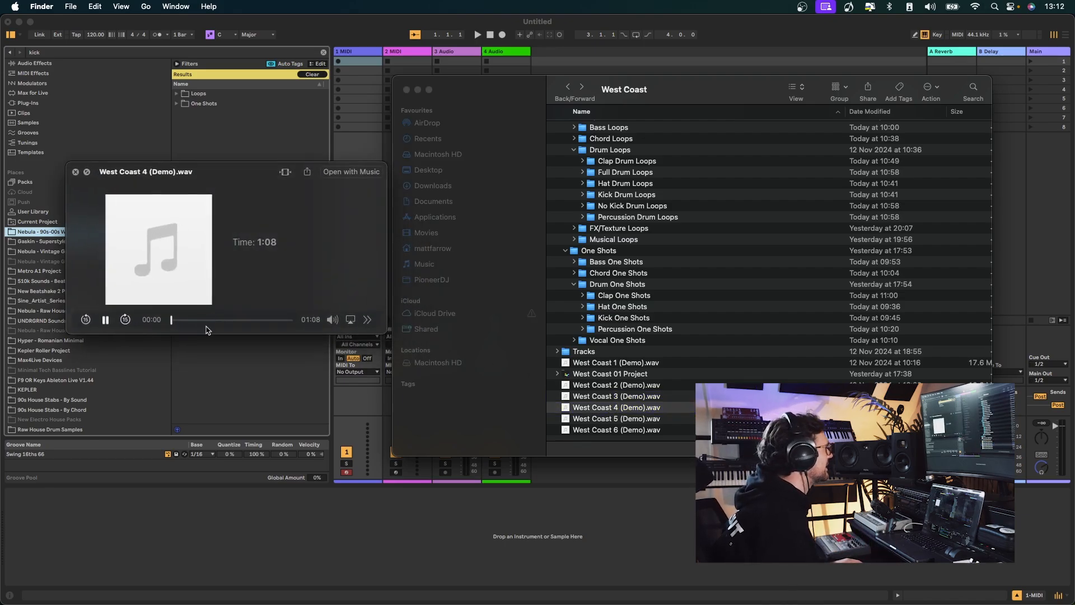
pyautogui.moveTo(216, 320); pyautogui.dragTo(219, 320)
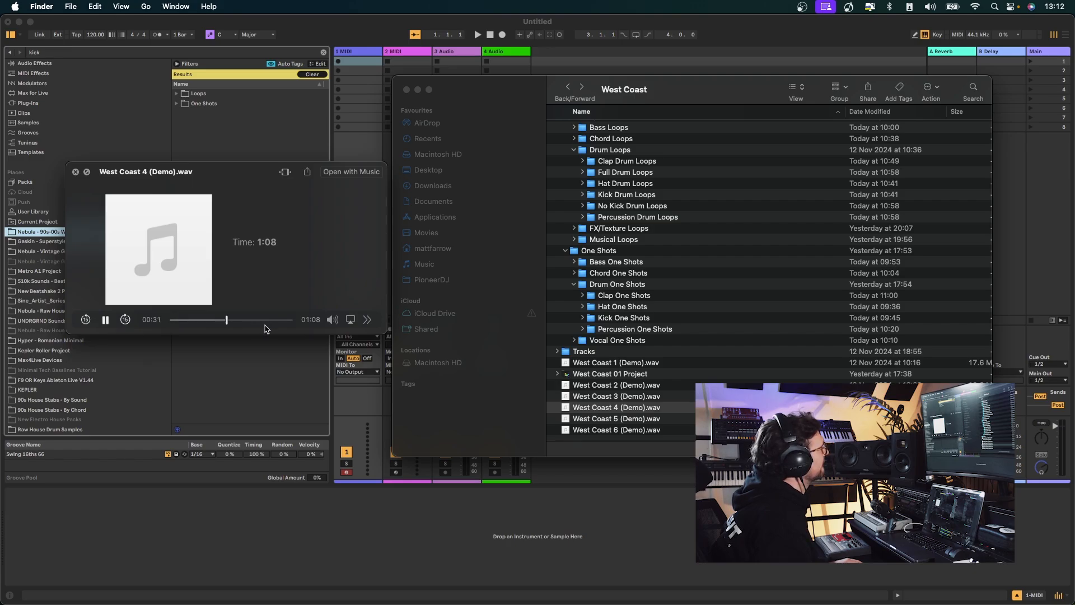
pyautogui.click(651, 420)
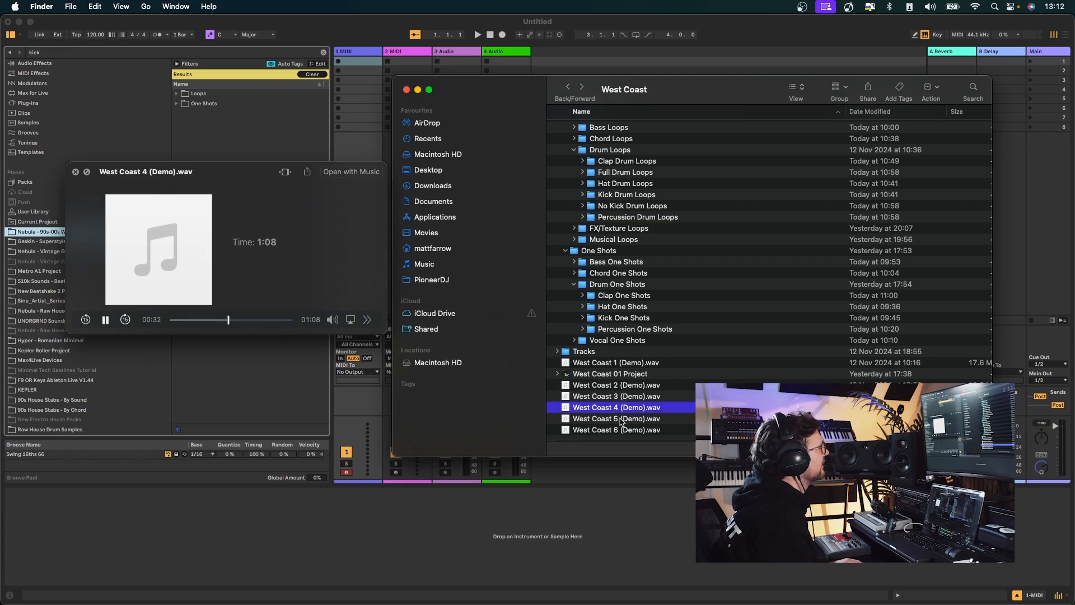
pyautogui.click(213, 319)
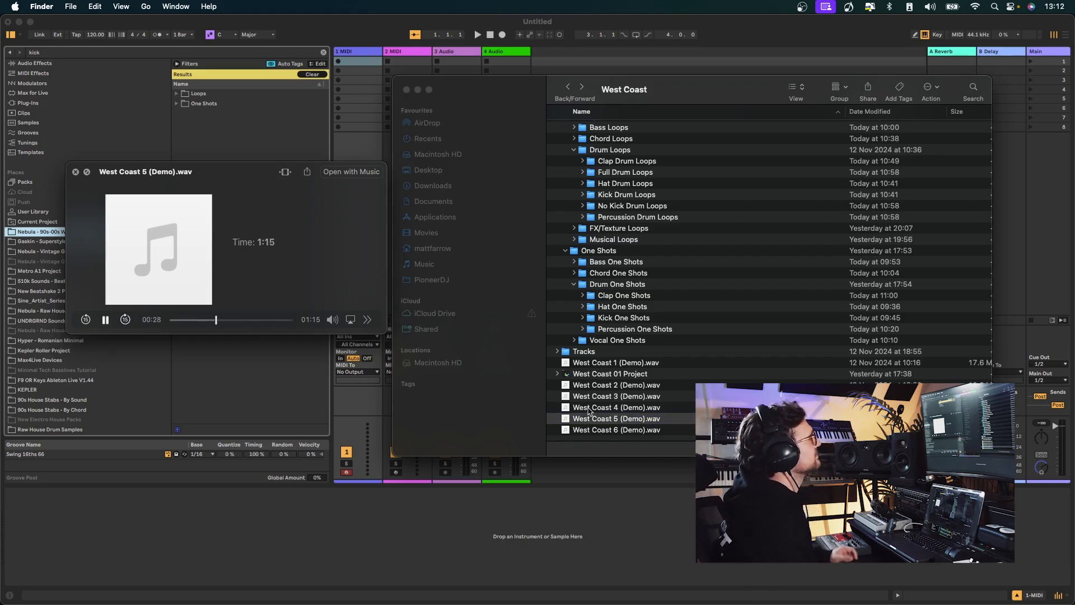
# Preview West Coast 6 (Demo).wav from shortly before its middle and close the preview
pyautogui.click(622, 429)
pyautogui.click(222, 320)
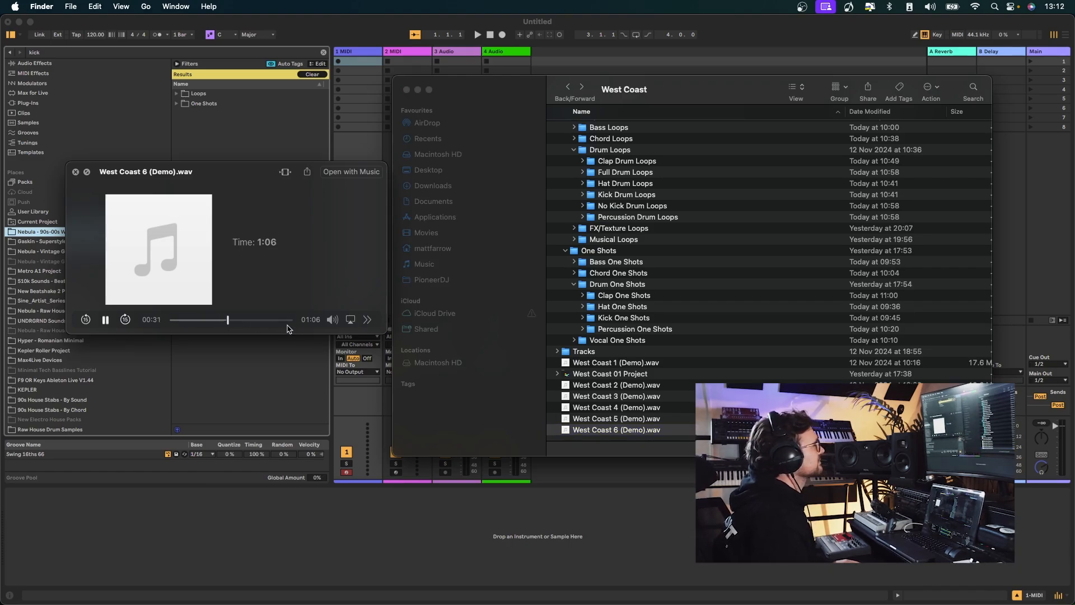
pyautogui.press('space')
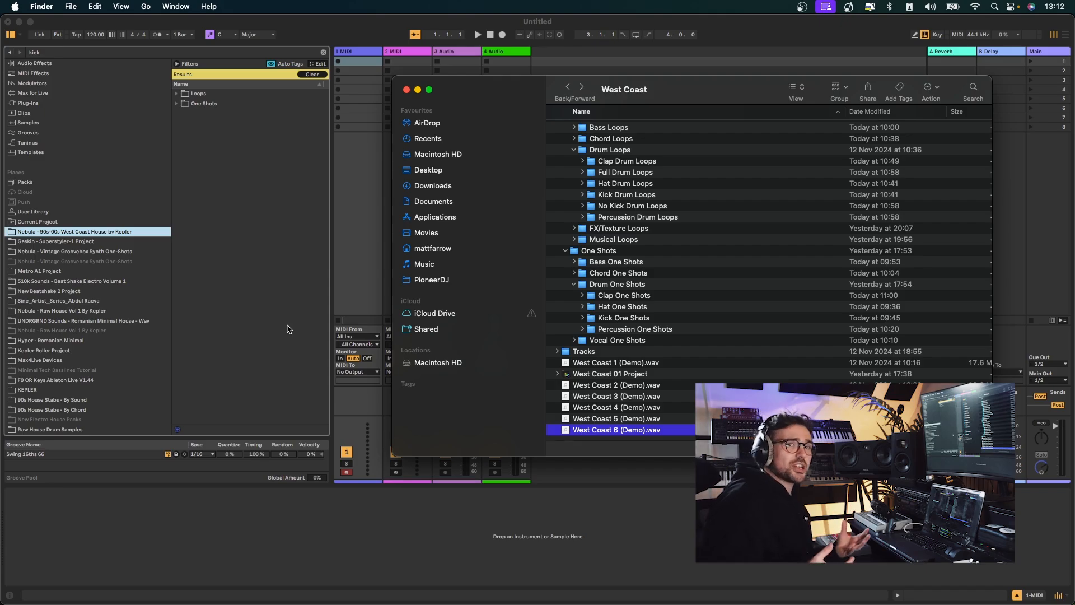
# Return to Ableton Live, clear the kick search, and expand Loops, Drum Loops and Full Drum Loops in the Nebula West Coast House pack
pyautogui.click(381, 548)
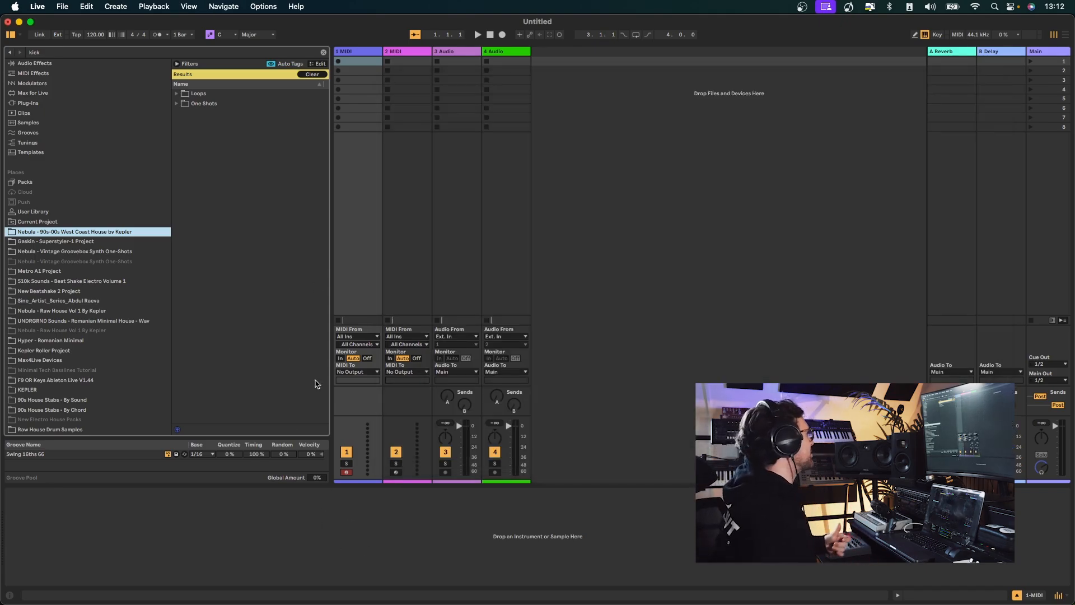
pyautogui.click(178, 94)
pyautogui.click(184, 103)
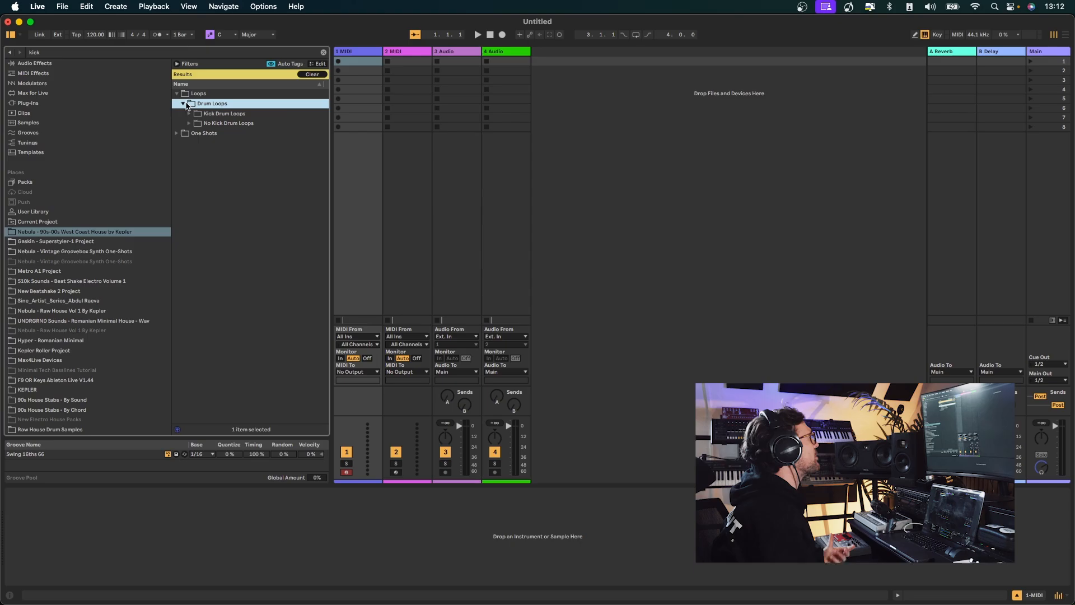
pyautogui.click(323, 52)
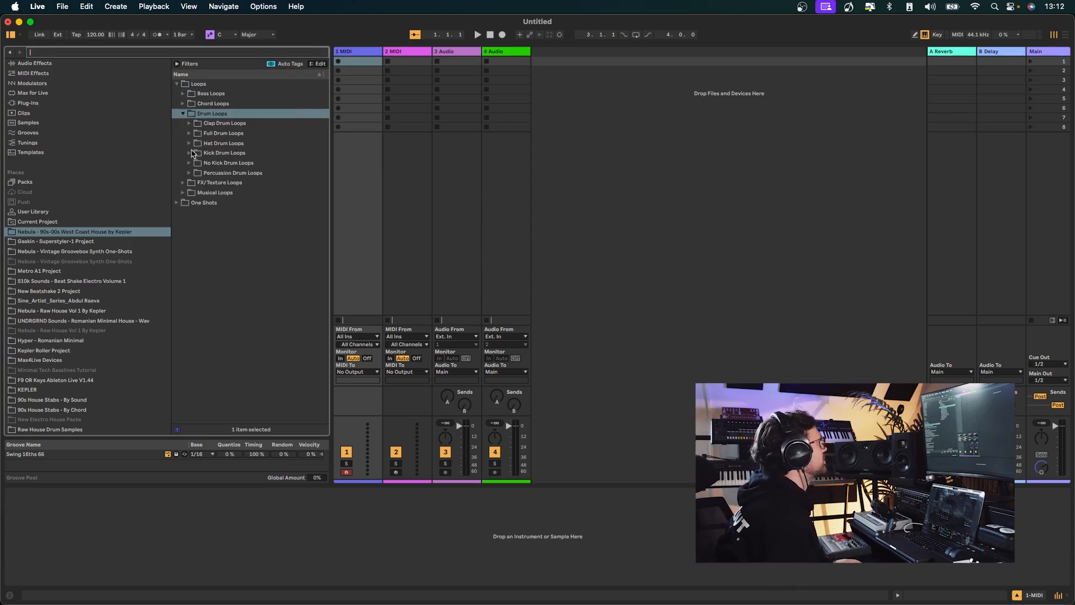
pyautogui.click(190, 134)
# Audition full drum loops 04, 10, 03, 01, 02 and 15 from the Nebula West Coast House pack
pyautogui.click(264, 175)
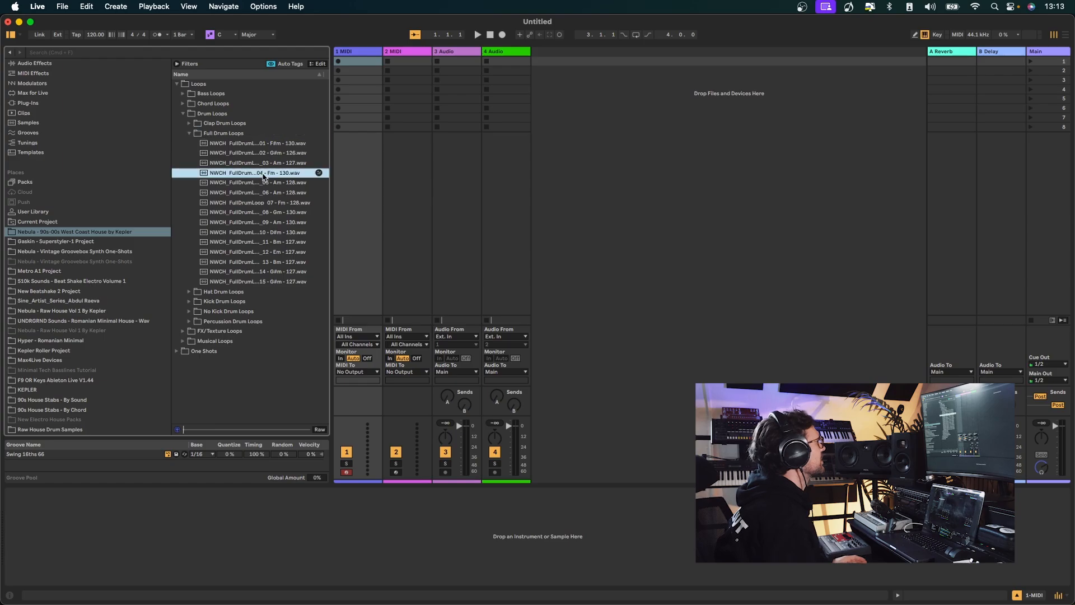
pyautogui.click(269, 233)
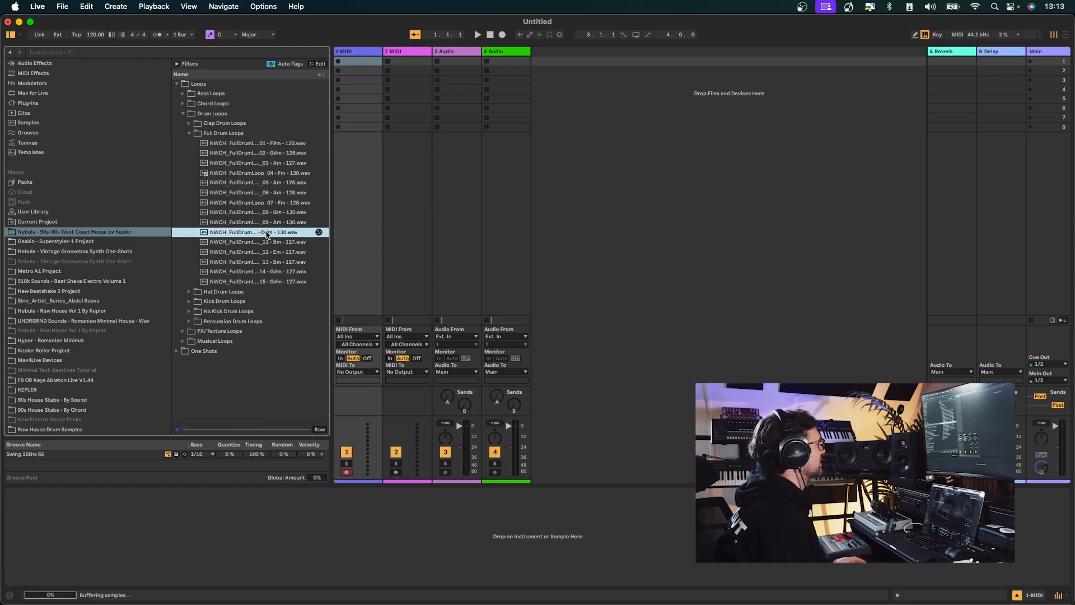
pyautogui.click(272, 163)
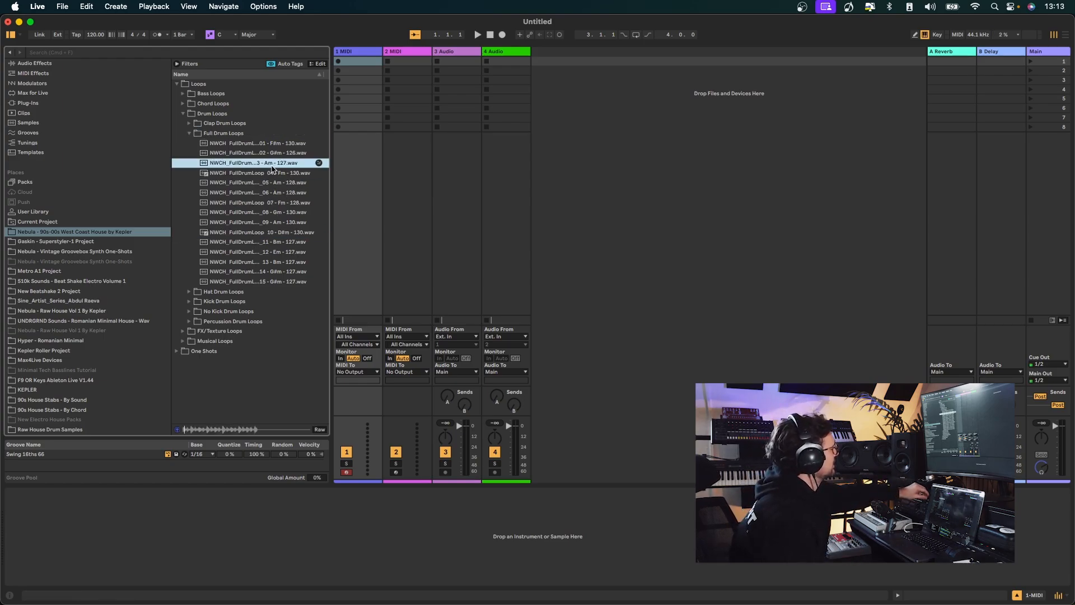
pyautogui.click(274, 145)
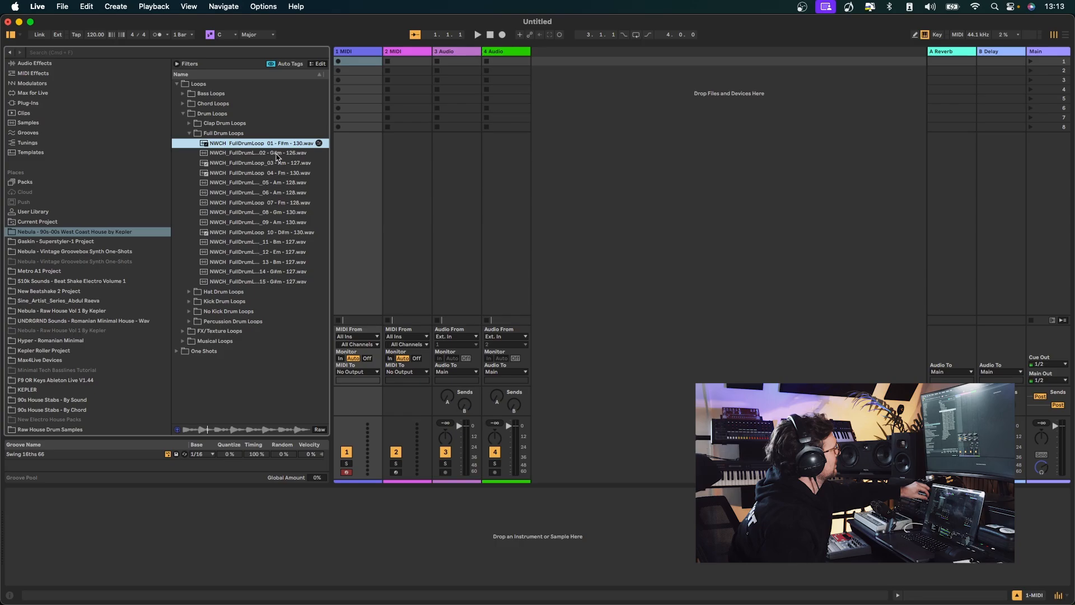
pyautogui.click(276, 153)
pyautogui.click(284, 280)
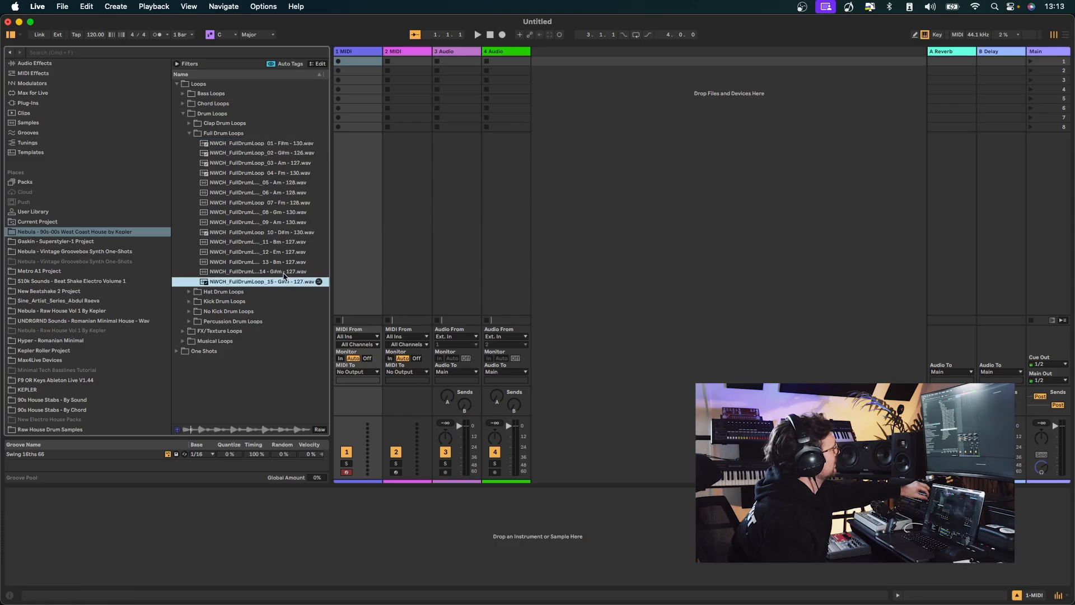
# Audition full drum loops 14, 13 and 12 from the Nebula West Coast House pack
pyautogui.click(285, 272)
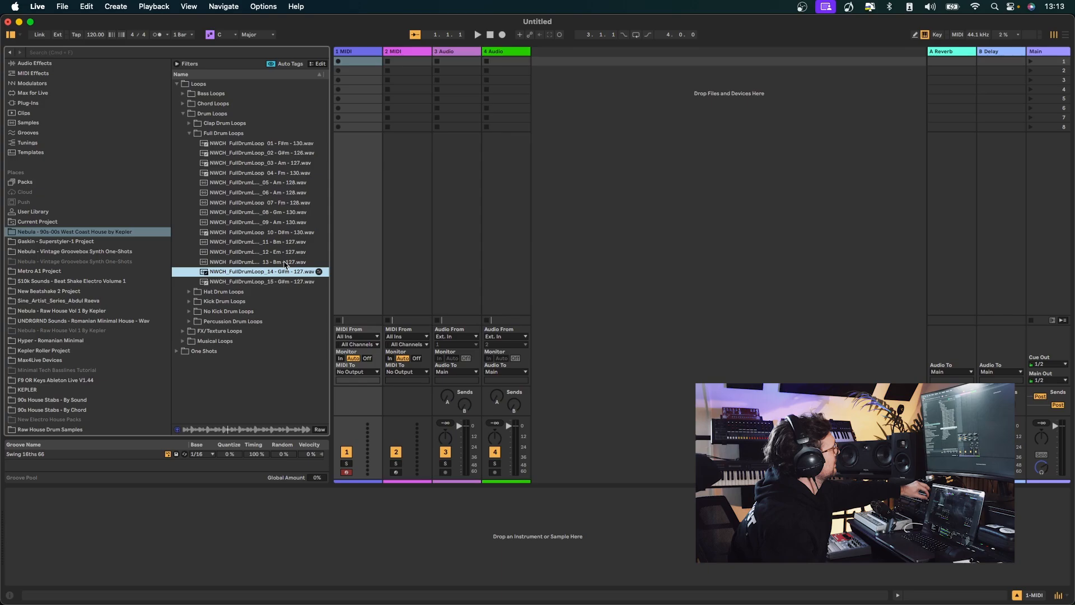
pyautogui.click(286, 263)
pyautogui.click(285, 253)
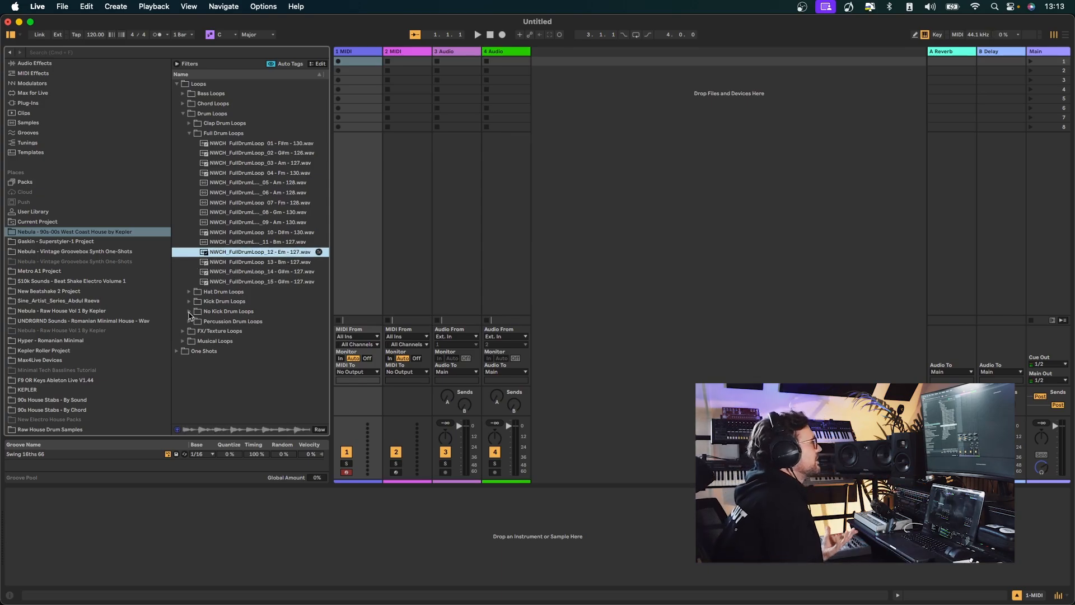
# Expand No Kick Drum Loops and audition loops 07 and 12
pyautogui.click(190, 311)
pyautogui.click(259, 234)
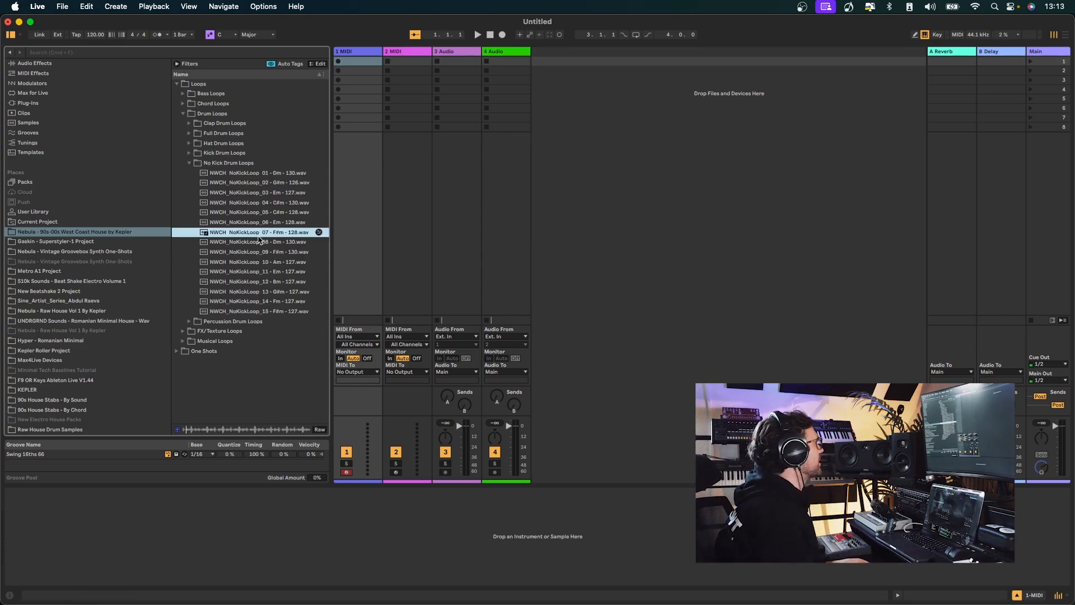
pyautogui.click(274, 282)
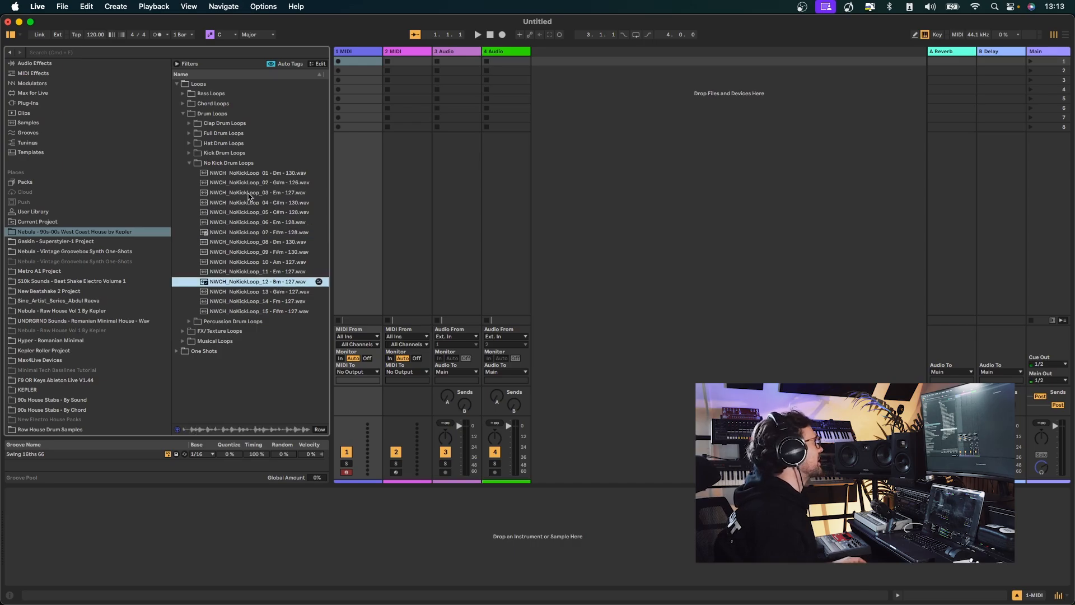
# Switch from No Kick Drum Loops to Percussion Drum Loops and audition percussion loops 15, 07, 04 and 18
pyautogui.click(189, 162)
pyautogui.click(189, 172)
pyautogui.click(283, 321)
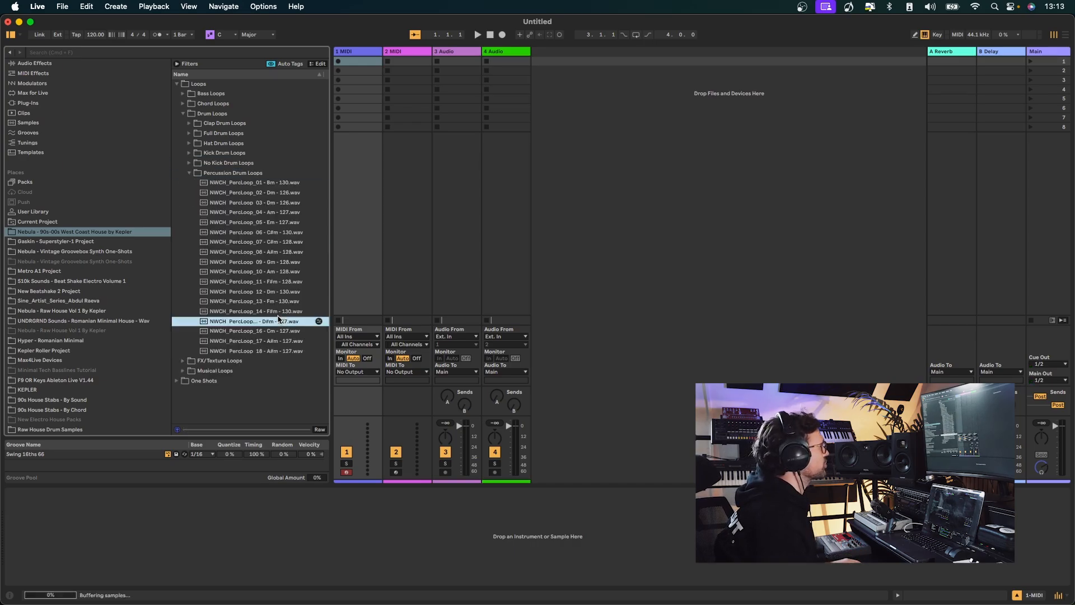
pyautogui.click(284, 242)
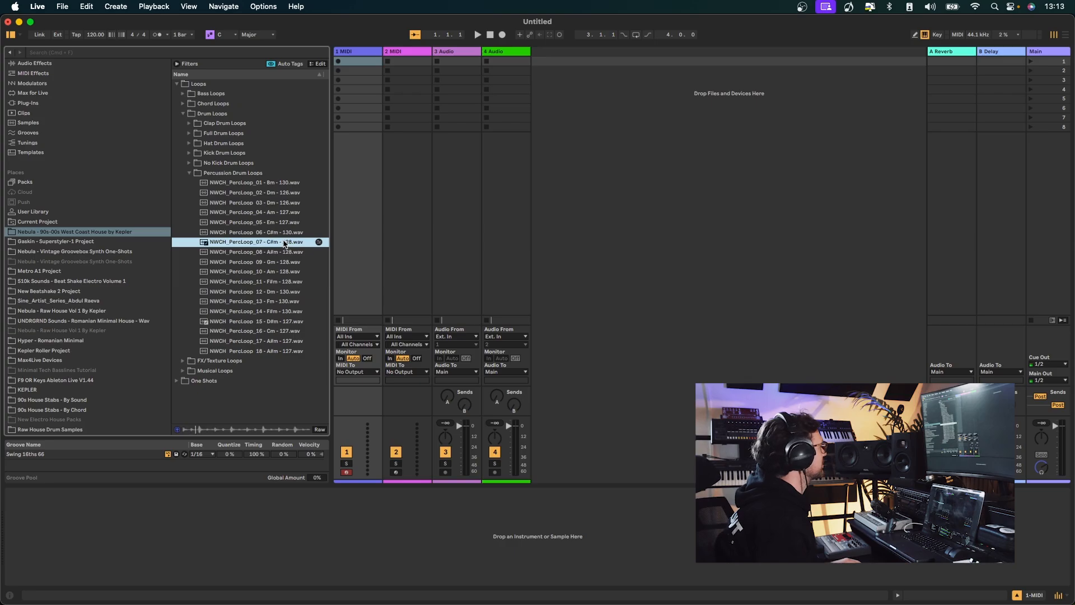
pyautogui.click(280, 213)
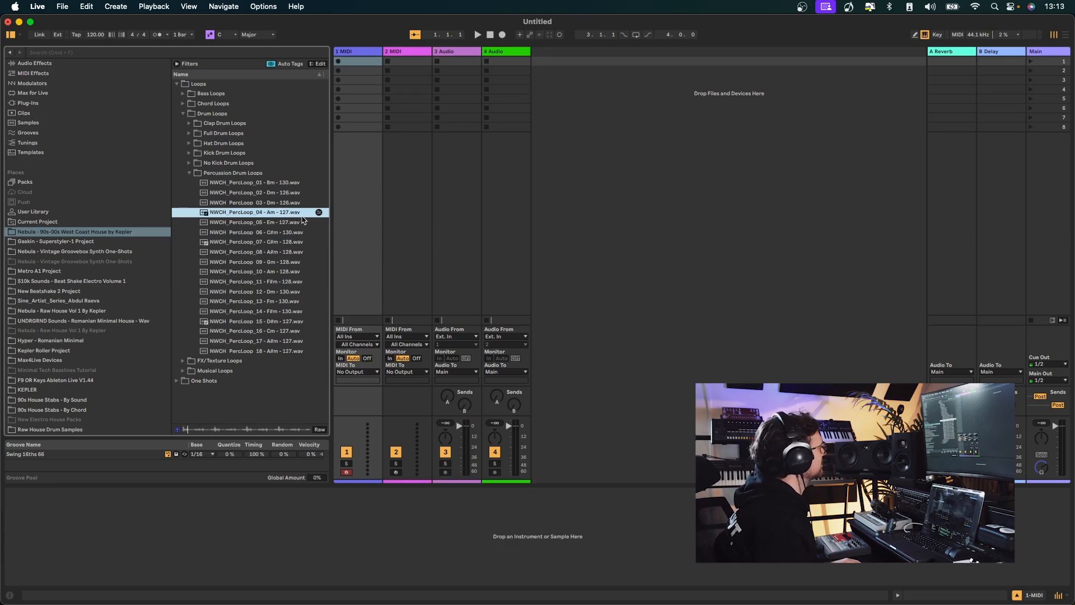
pyautogui.click(291, 351)
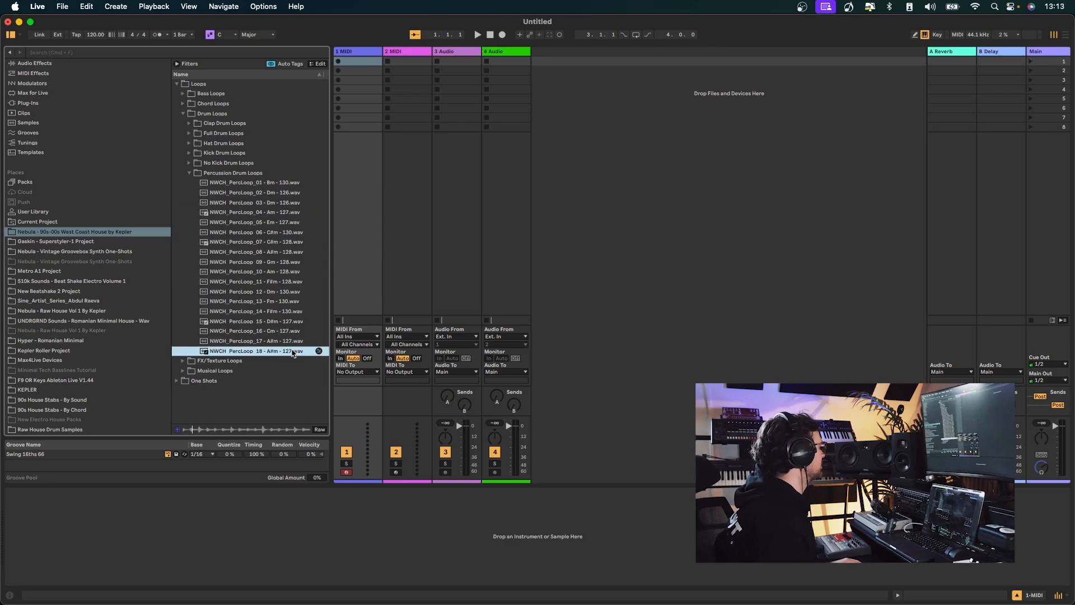
# Expand FX/Texture Loops and audition FX loops 01, 07, 14, 16, 18 and 20
pyautogui.click(191, 175)
pyautogui.click(183, 183)
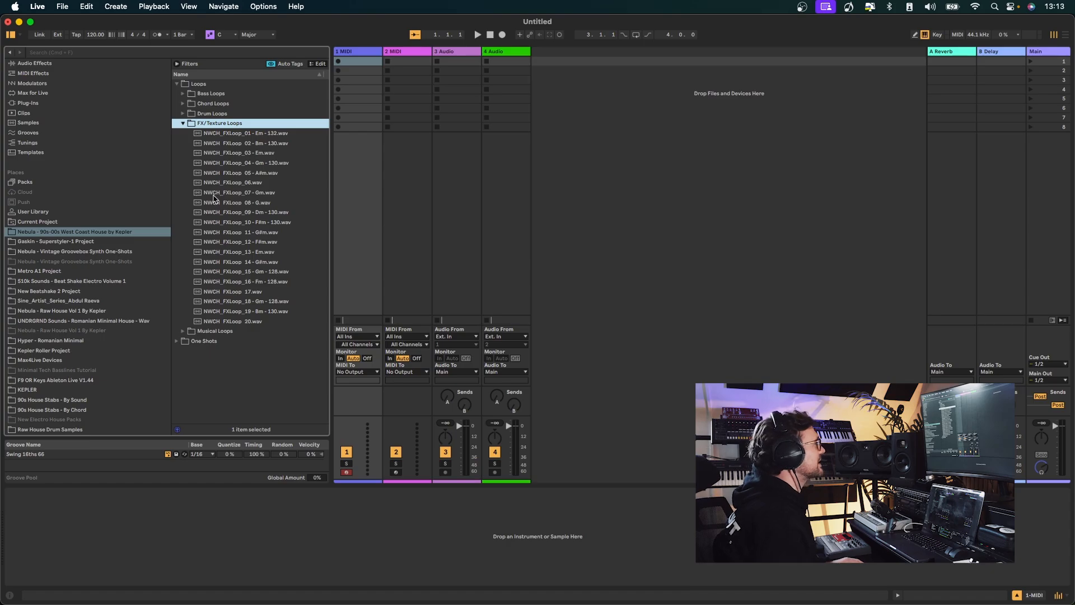
pyautogui.click(250, 135)
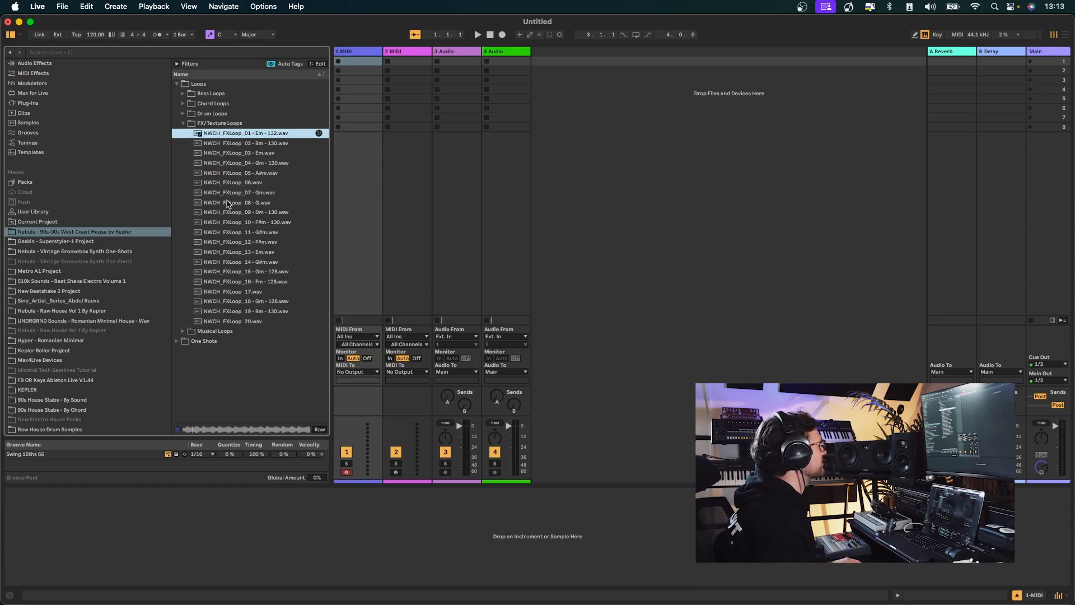
pyautogui.click(245, 194)
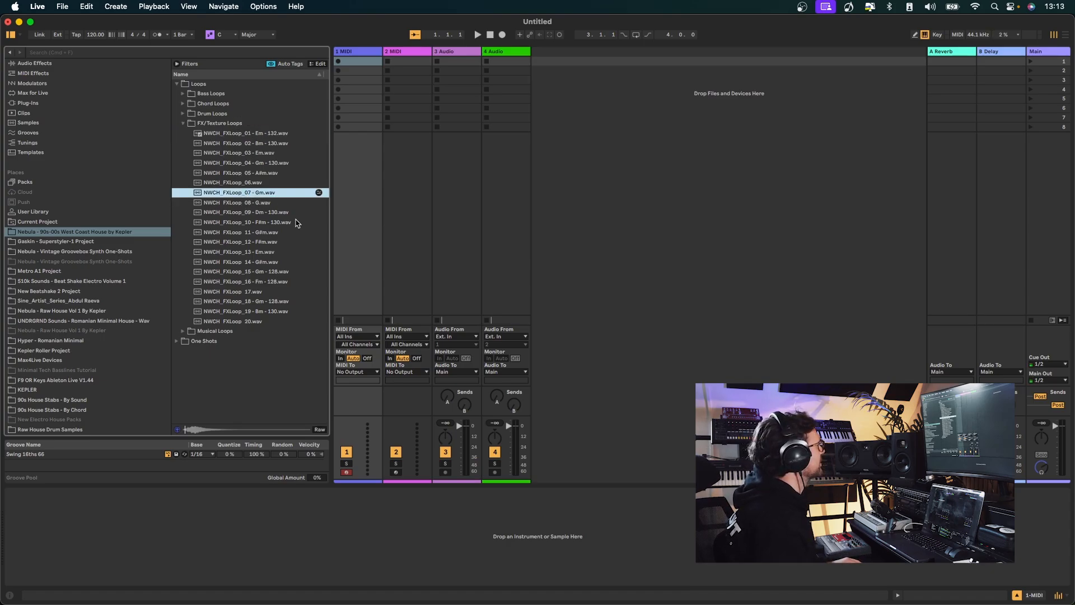
pyautogui.click(258, 263)
pyautogui.click(271, 282)
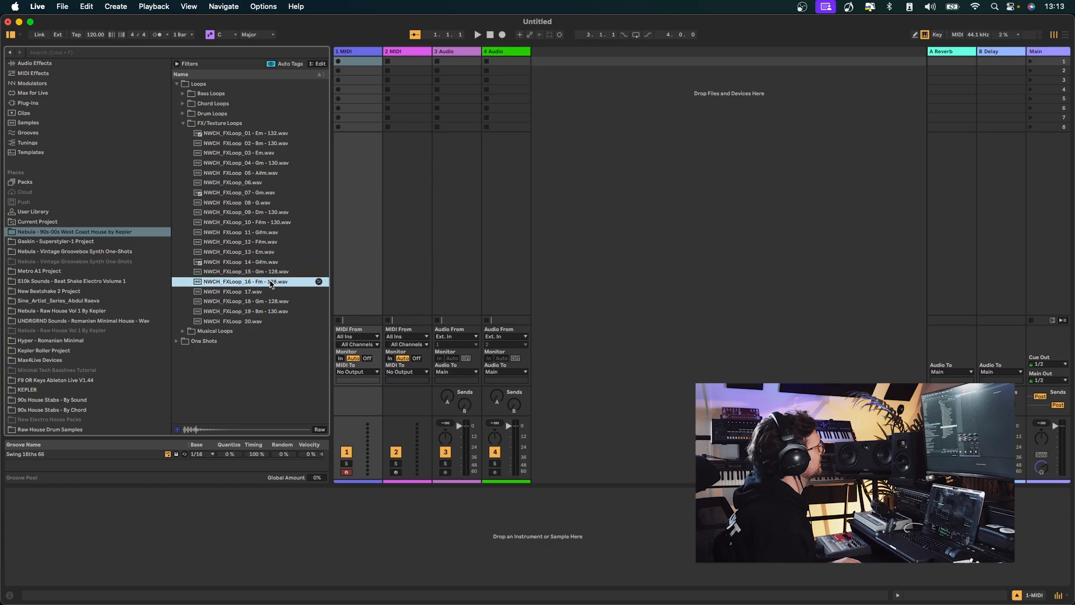
pyautogui.click(271, 302)
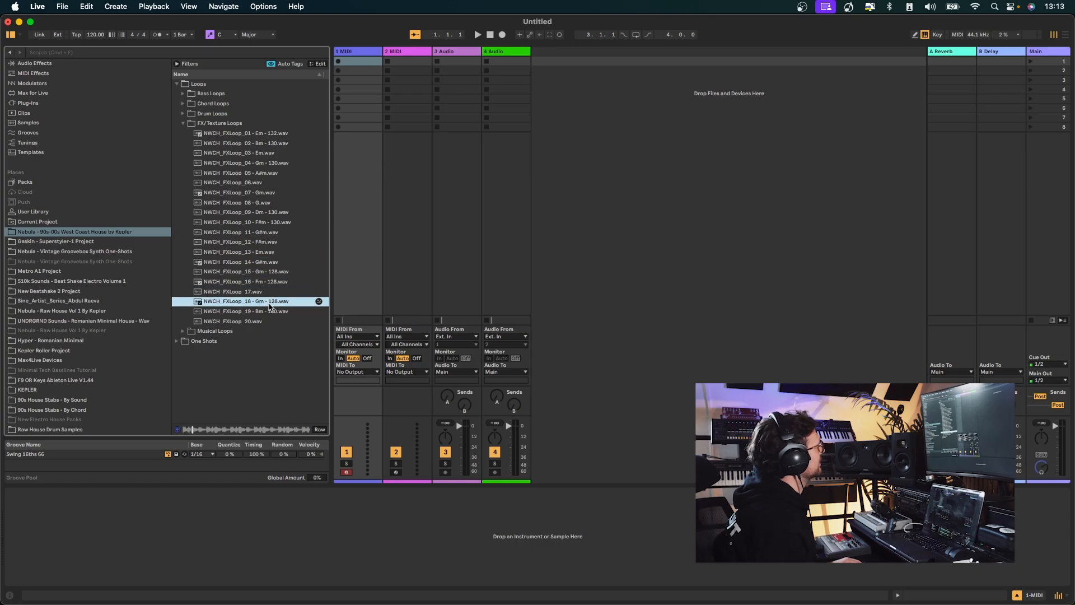
pyautogui.click(264, 320)
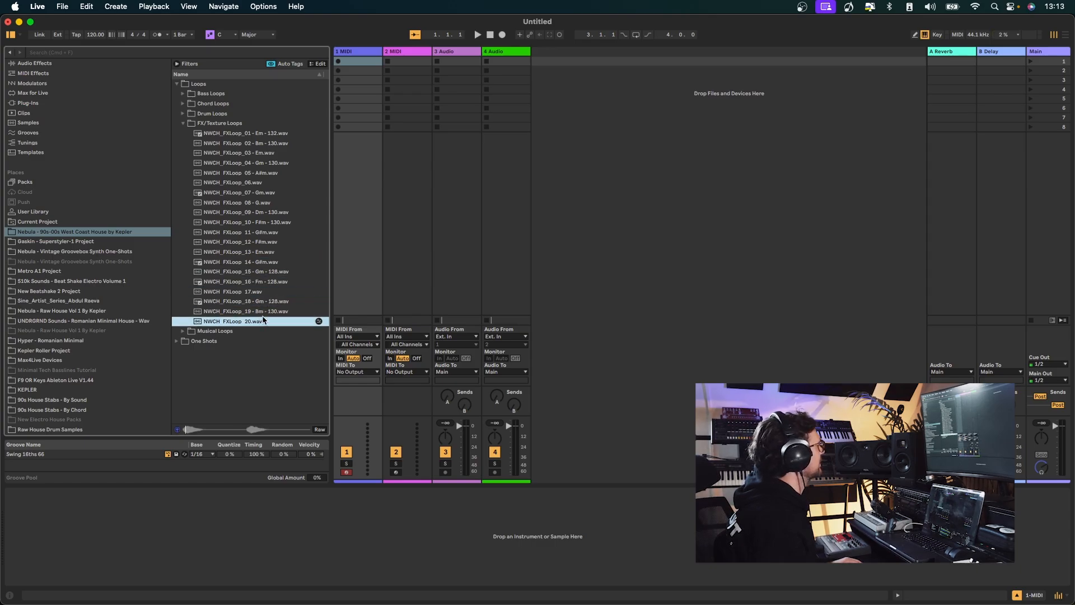
# Expand Musical Loops and audition music loops 12, 14, 15 and 02
pyautogui.click(189, 331)
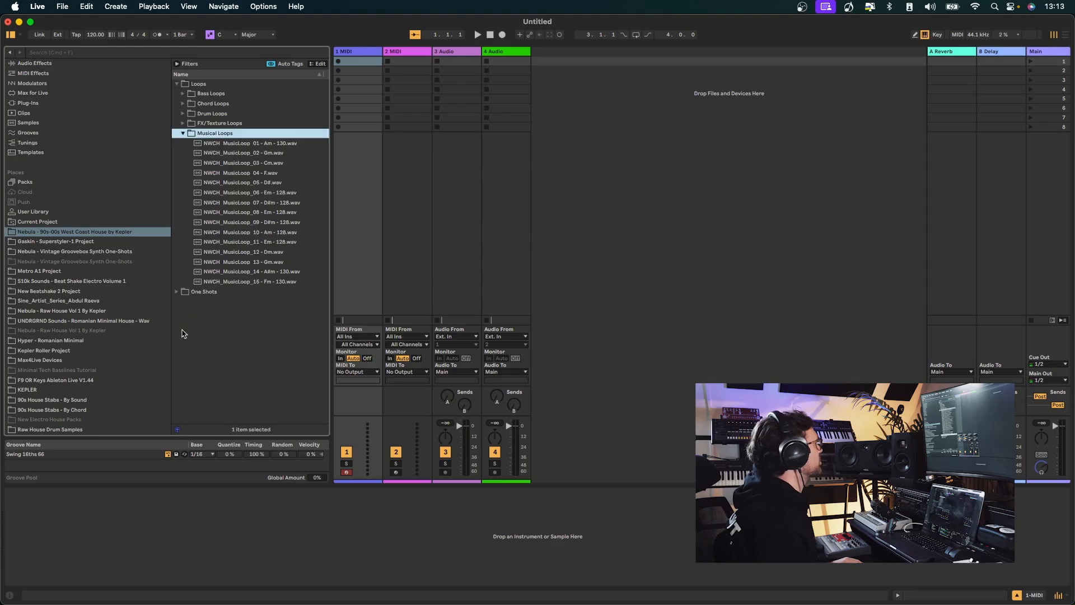
pyautogui.click(289, 253)
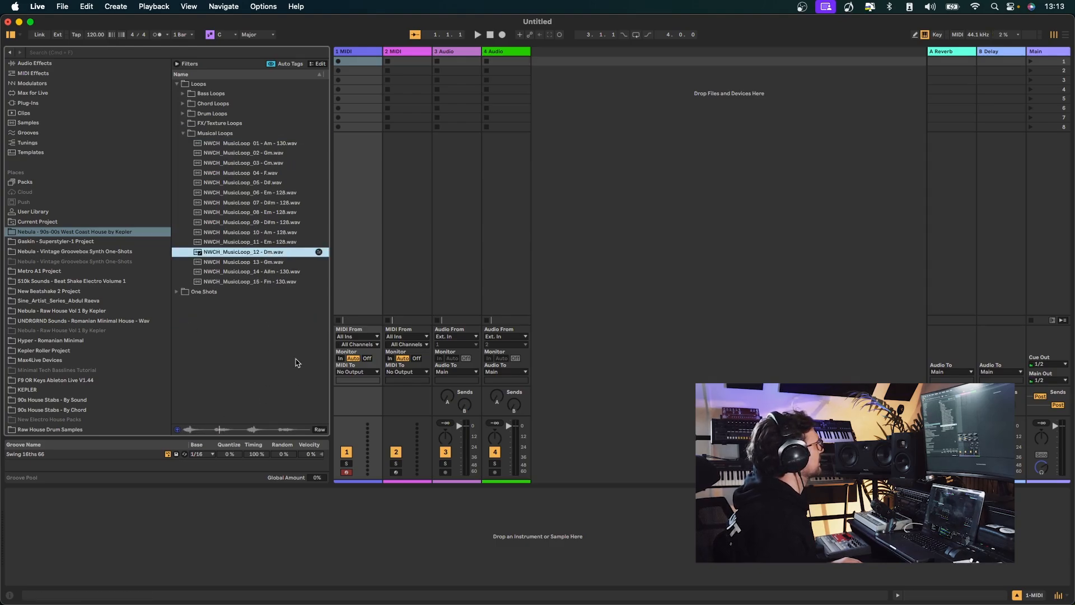
pyautogui.click(255, 272)
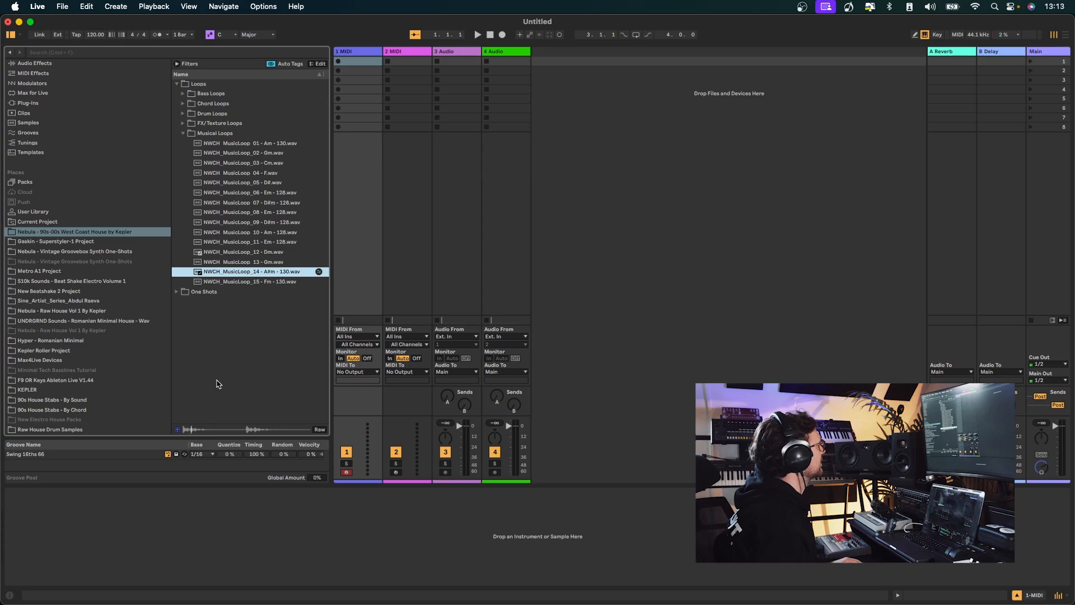
pyautogui.click(241, 282)
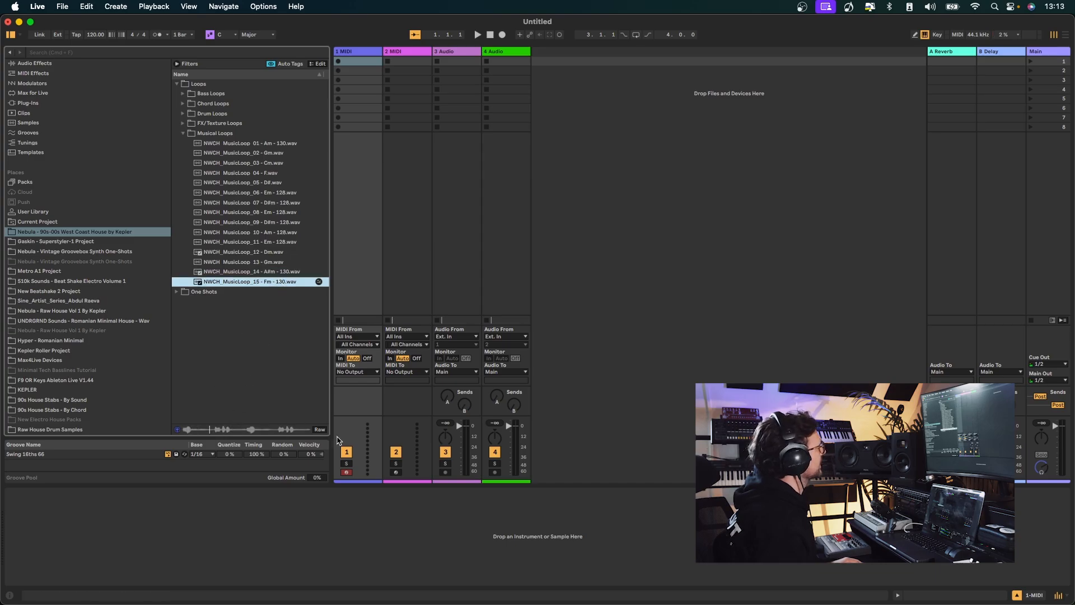
pyautogui.click(244, 155)
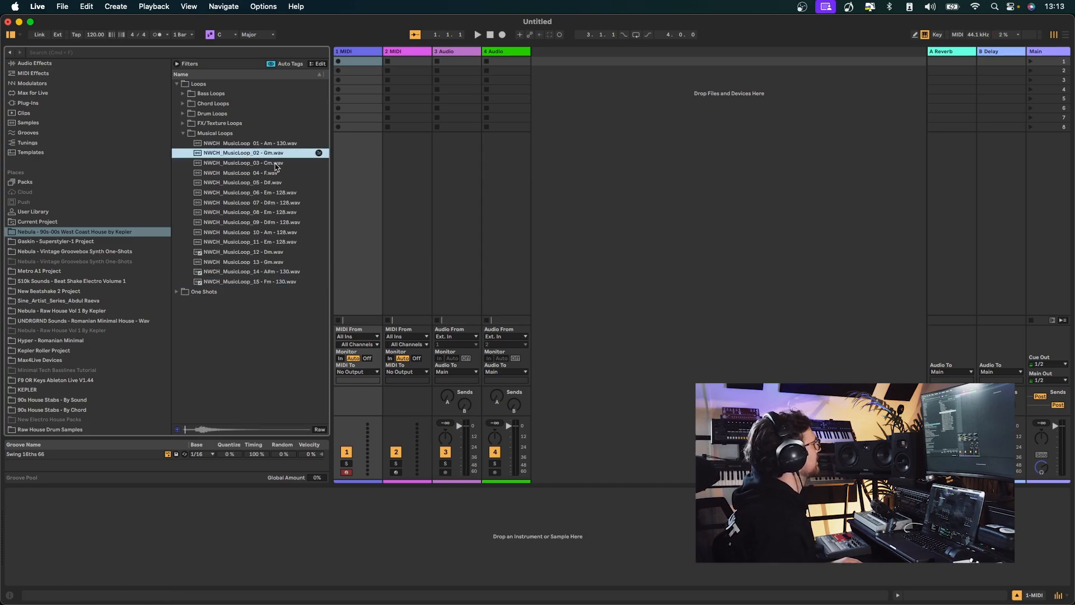
# In Arrangement View, place NWCH_NoKickLoop_05 from No Kick Drum Loops at bar 1 of the first track and duplicate it to fill four bars
pyautogui.click(183, 114)
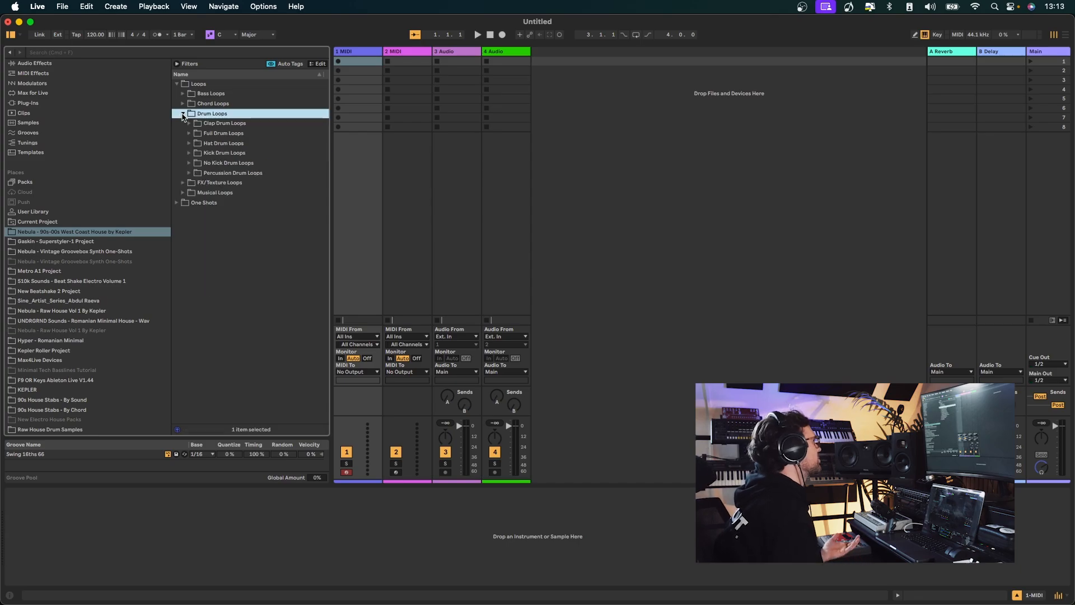
pyautogui.press('Tab')
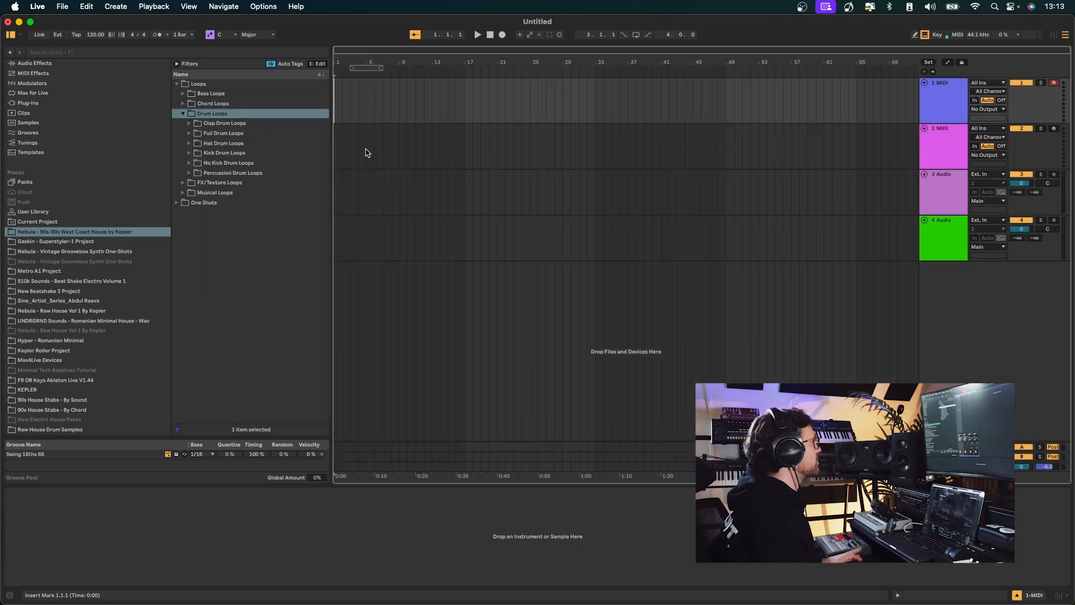
pyautogui.click(189, 133)
pyautogui.click(189, 134)
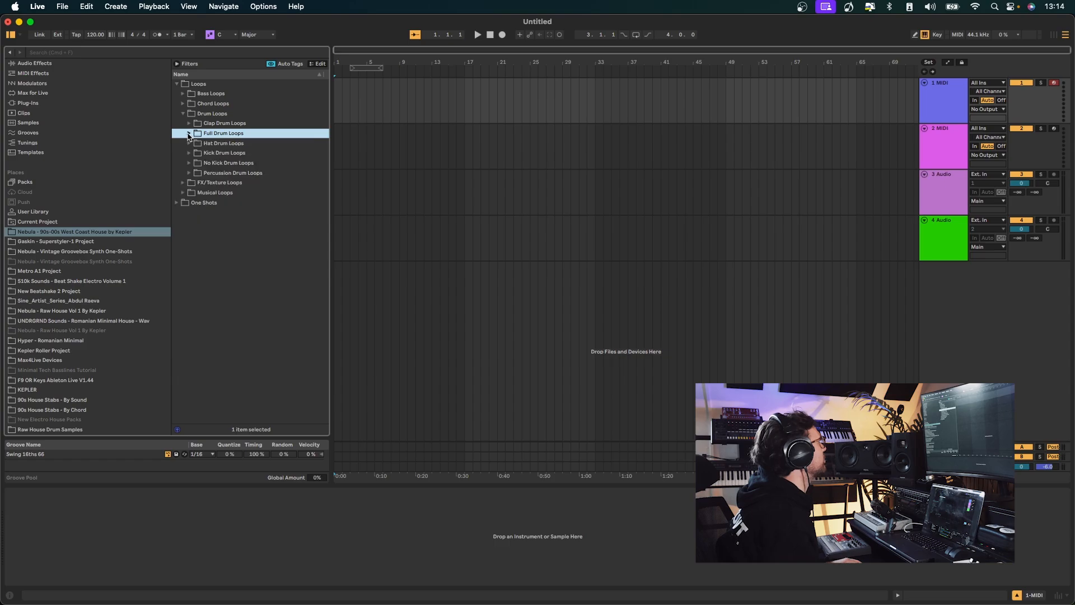
pyautogui.click(190, 164)
pyautogui.click(250, 213)
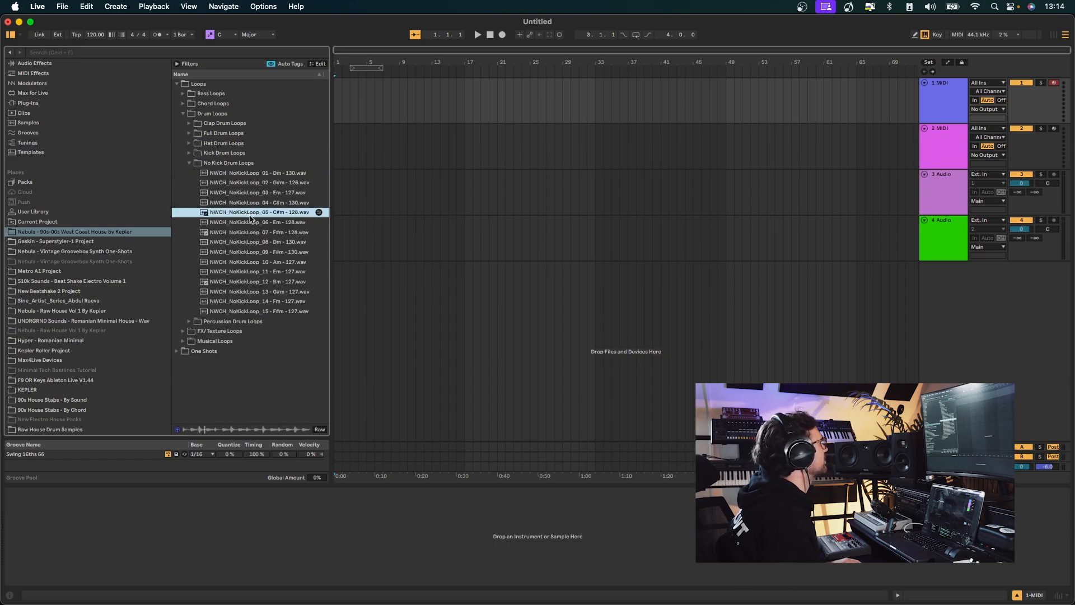
pyautogui.moveTo(234, 217); pyautogui.dragTo(319, 87)
pyautogui.press('super+d')
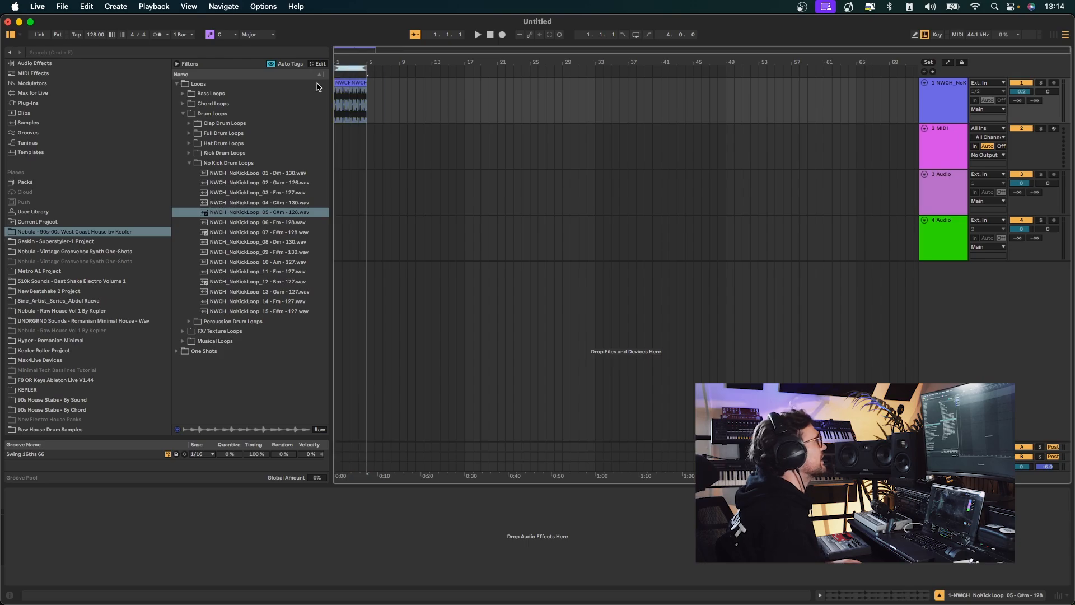
# Move the no-kick loop track below the empty MIDI track and delete that MIDI track
pyautogui.moveTo(958, 101); pyautogui.dragTo(955, 168)
pyautogui.click(950, 111)
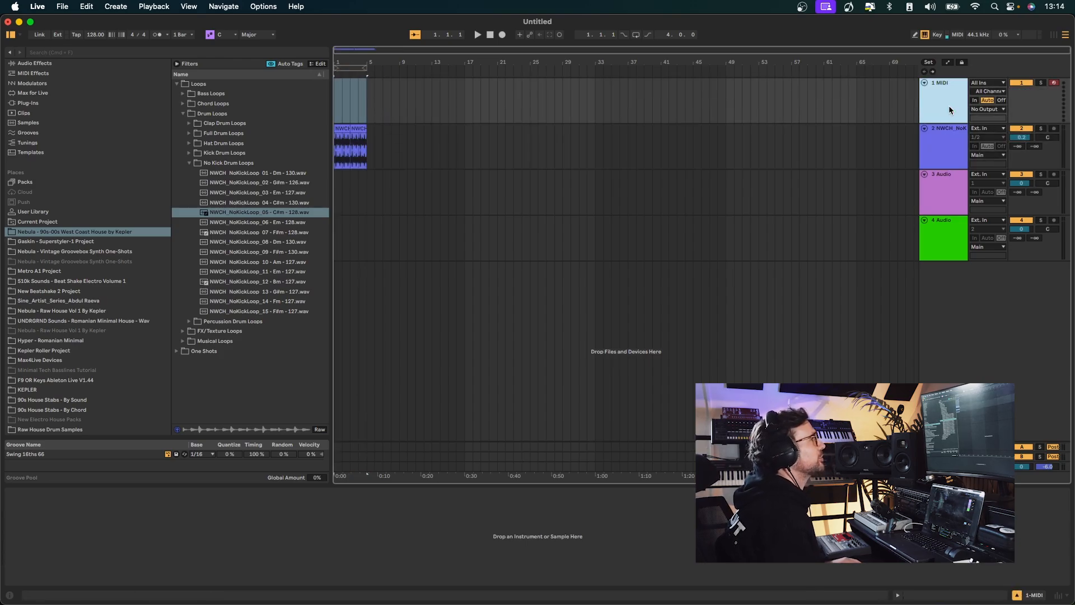
pyautogui.press('Delete')
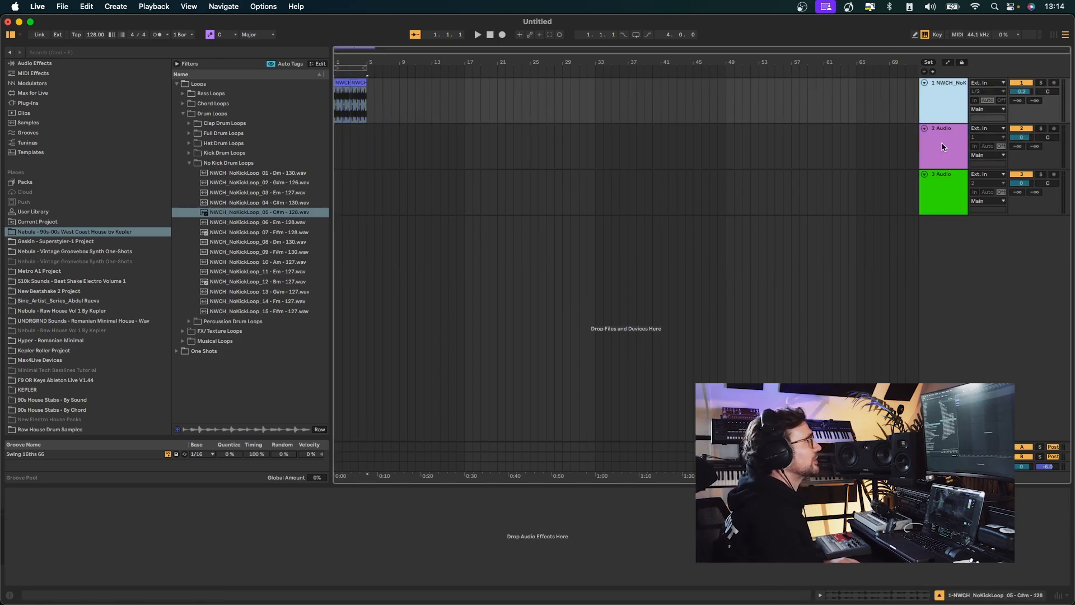
# Audition no-kick loop 06, then expand Kick Drum Loops and audition kick loops 03, 02 and 04
pyautogui.click(256, 223)
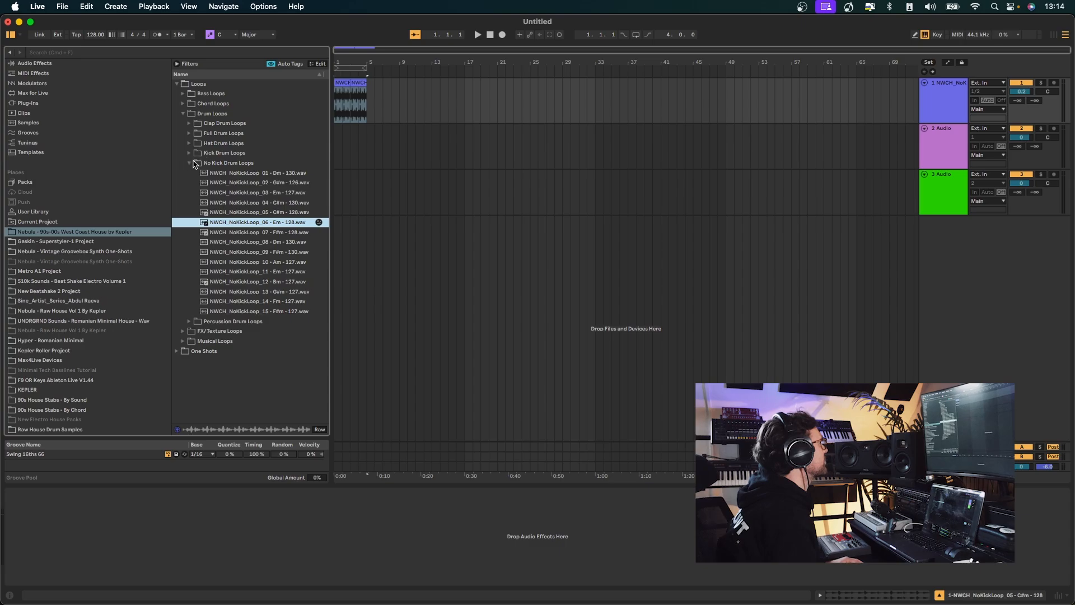
pyautogui.click(190, 163)
pyautogui.click(189, 153)
pyautogui.click(252, 182)
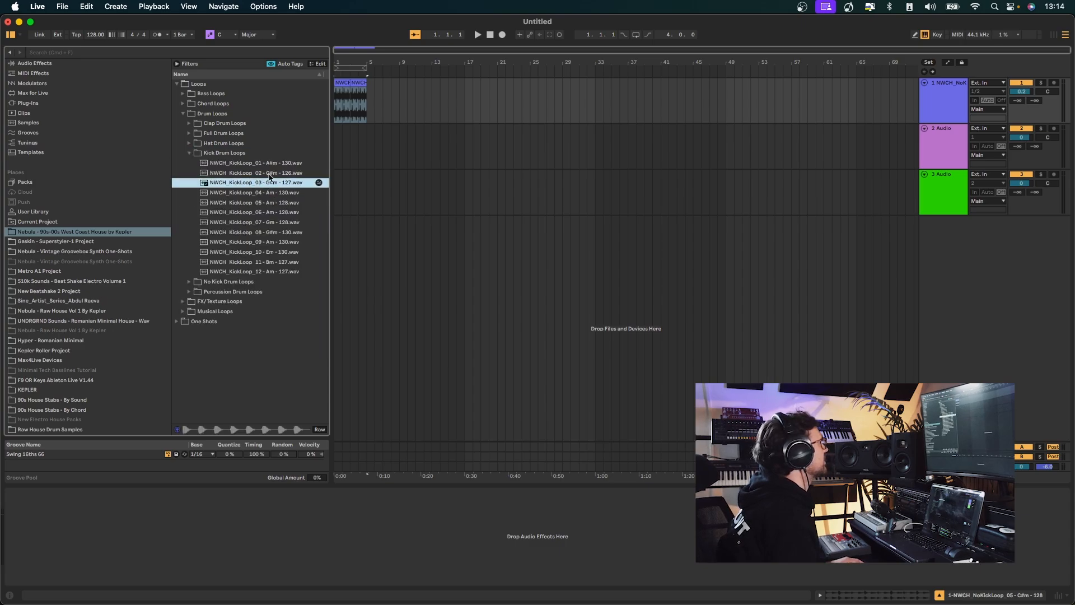
pyautogui.click(270, 174)
pyautogui.click(274, 193)
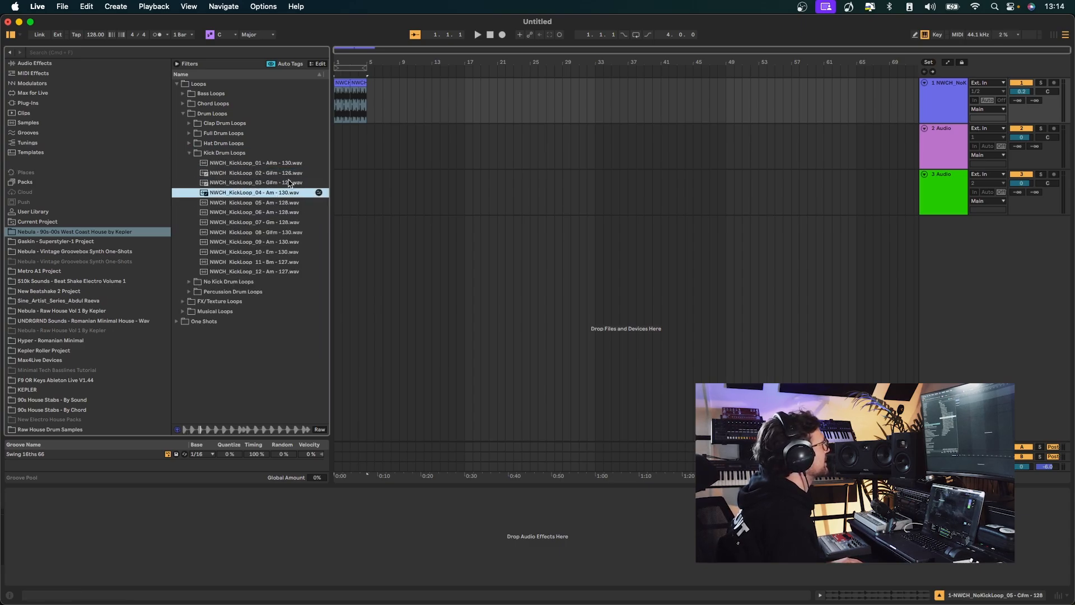
pyautogui.click(282, 174)
# Place NWCH_KickLoop_01 on a new track, duplicate it to fill four bars, and move that track above the no-kick loop
pyautogui.click(278, 164)
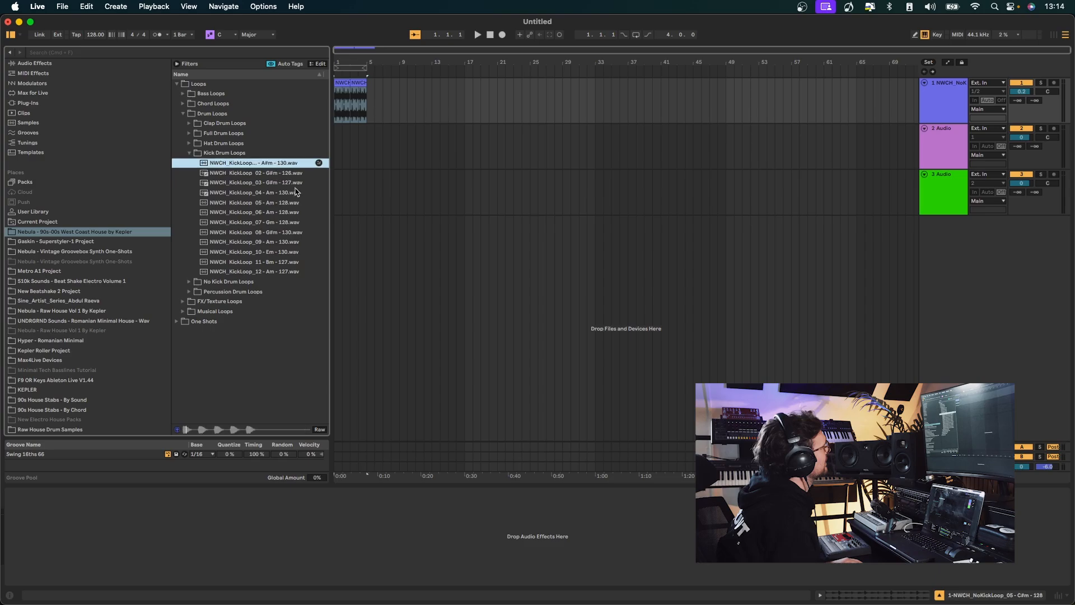
pyautogui.moveTo(272, 162); pyautogui.dragTo(342, 235)
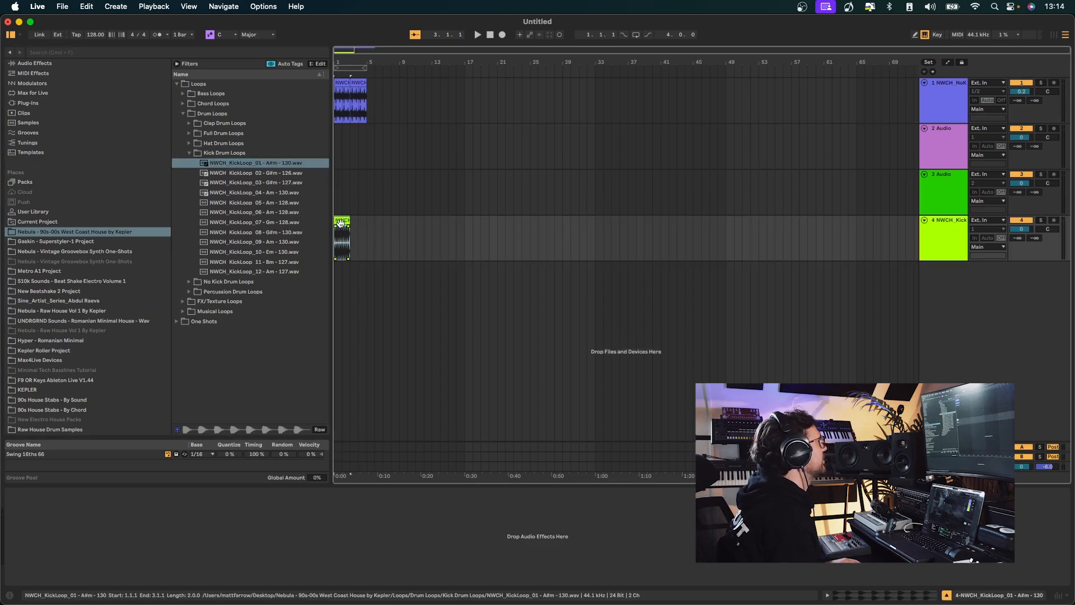
pyautogui.moveTo(932, 227); pyautogui.dragTo(929, 87)
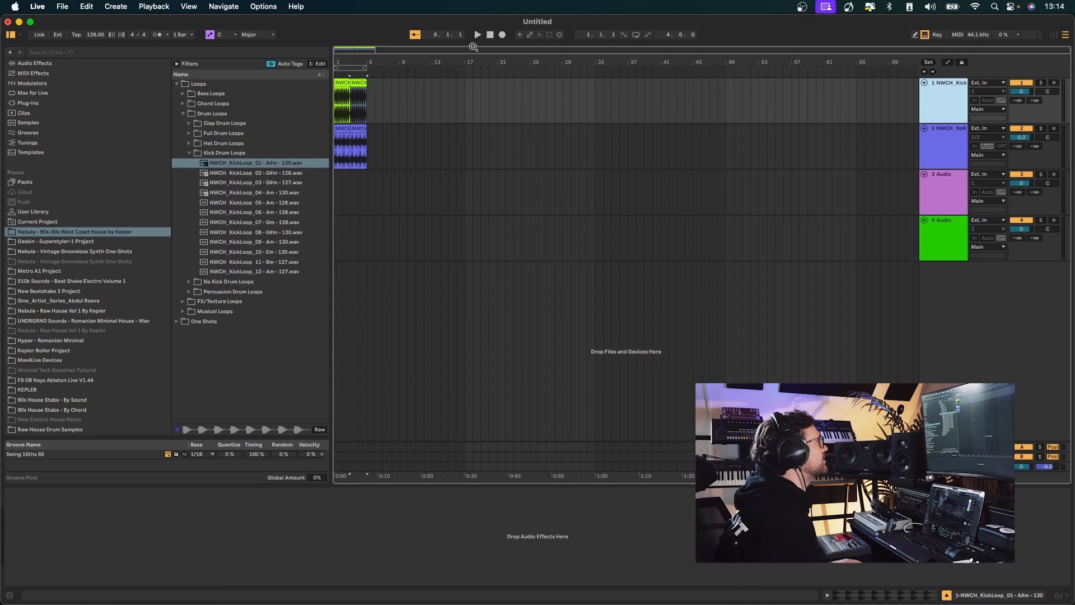
# Enable looping over the first four bars, start playback, and lower the volume of the kick and no-kick tracks
pyautogui.click(362, 67)
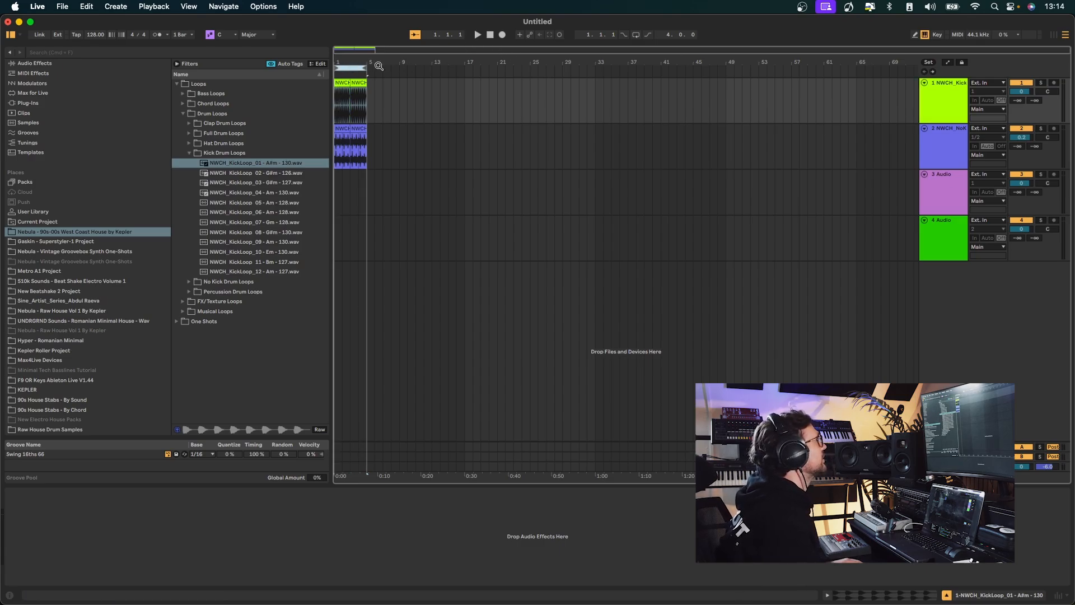
pyautogui.click(636, 35)
pyautogui.press('space')
pyautogui.moveTo(1021, 91); pyautogui.dragTo(1021, 146)
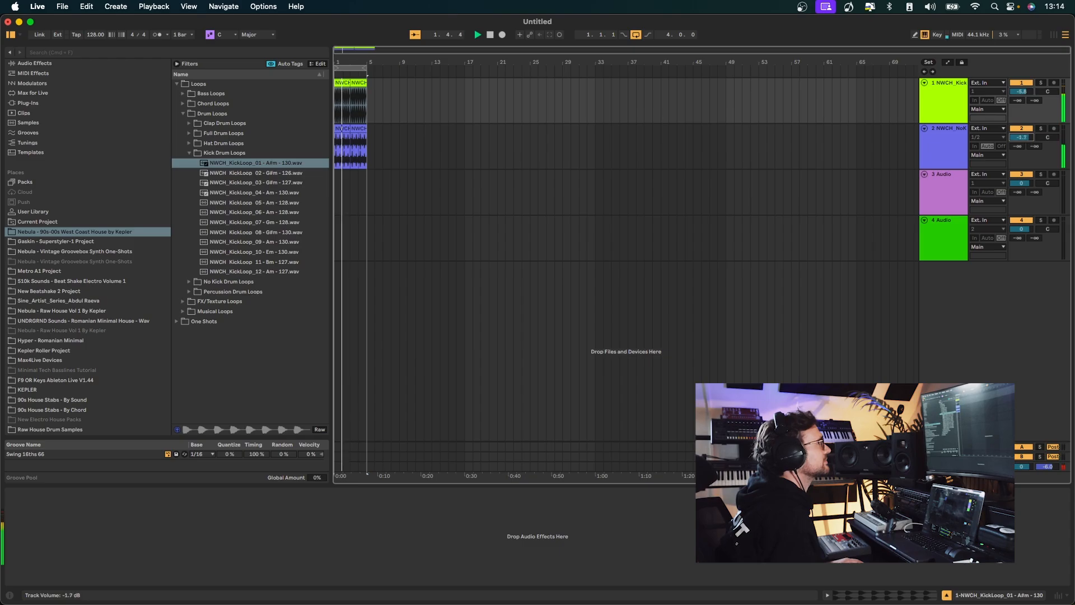
# Expand the FX/Texture Loops folder and audition FX loops 03 and 02
pyautogui.click(185, 301)
pyautogui.click(261, 155)
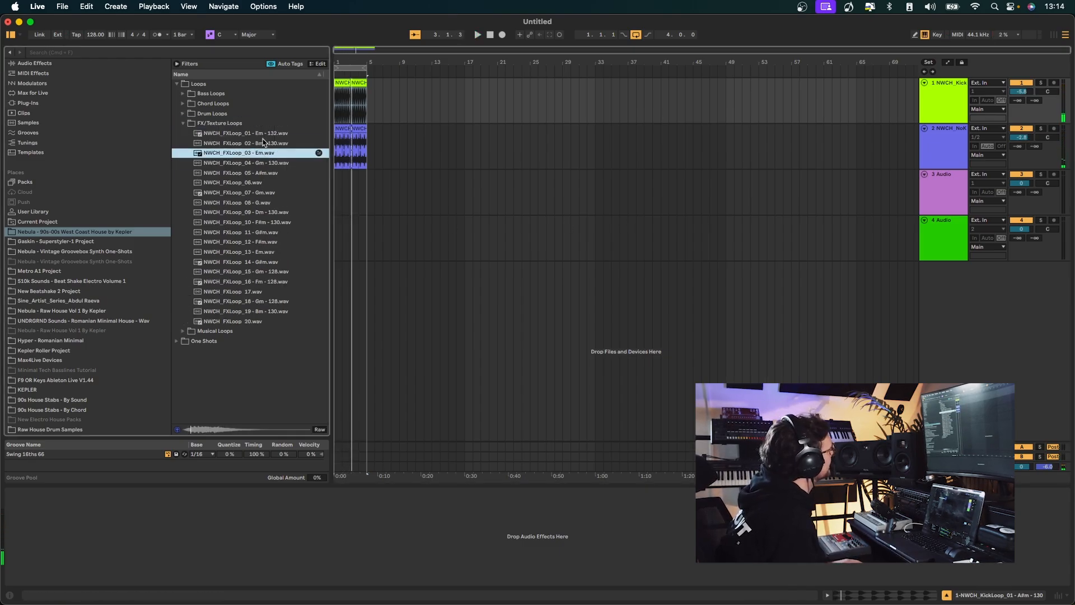
pyautogui.press('Up')
pyautogui.press('Up')
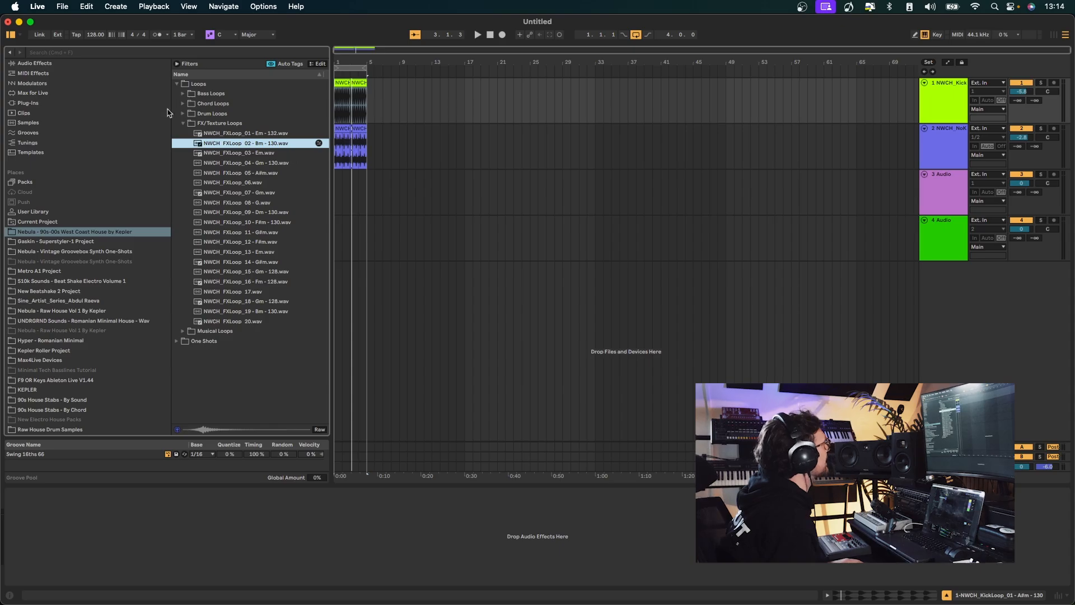
# Expand Bass Loops, start playback of the drums, and audition bass loops 05, 15, 14, 13, 12, 11 and 10 over them
pyautogui.click(182, 93)
pyautogui.click(274, 143)
pyautogui.press('space')
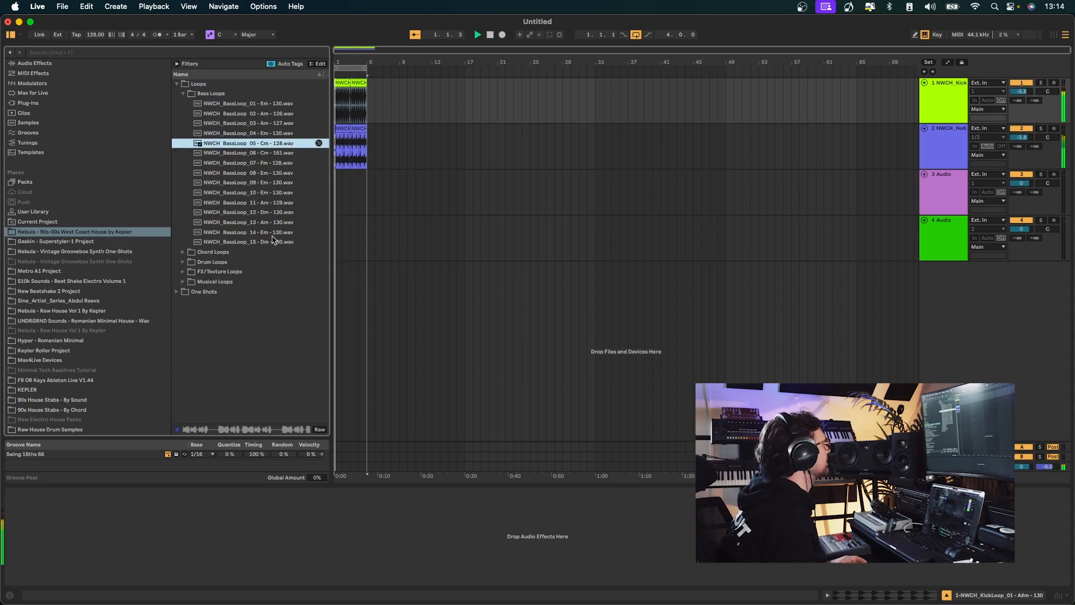
pyautogui.click(279, 242)
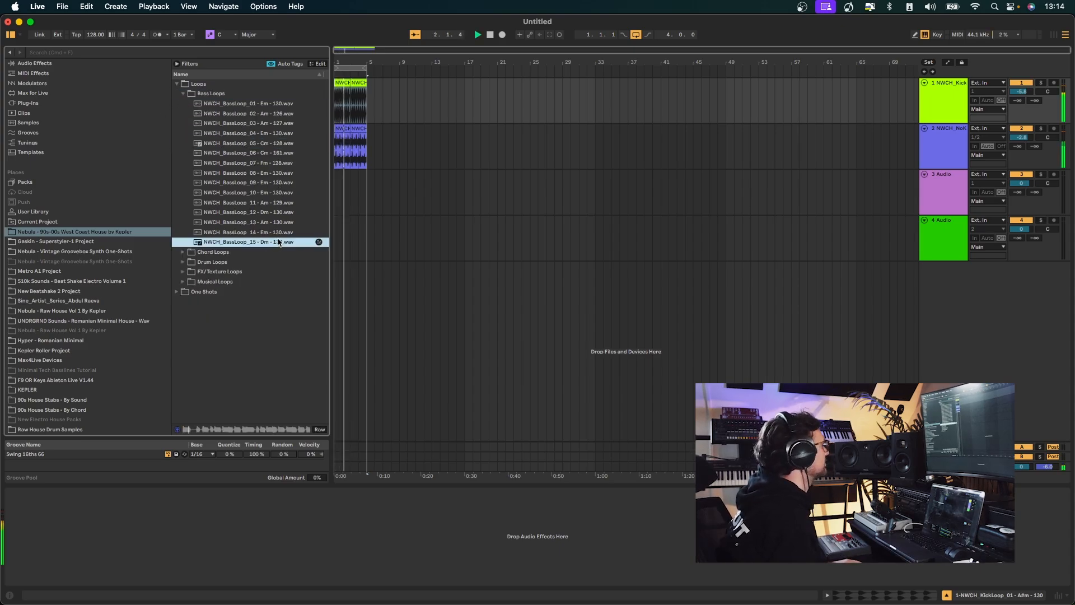
pyautogui.click(264, 233)
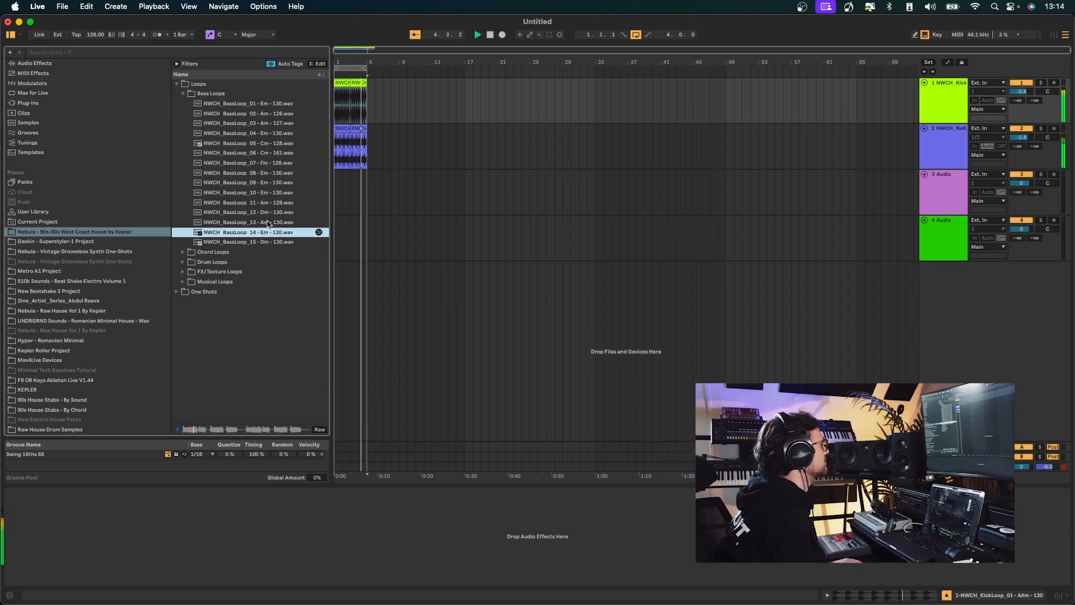
pyautogui.click(268, 223)
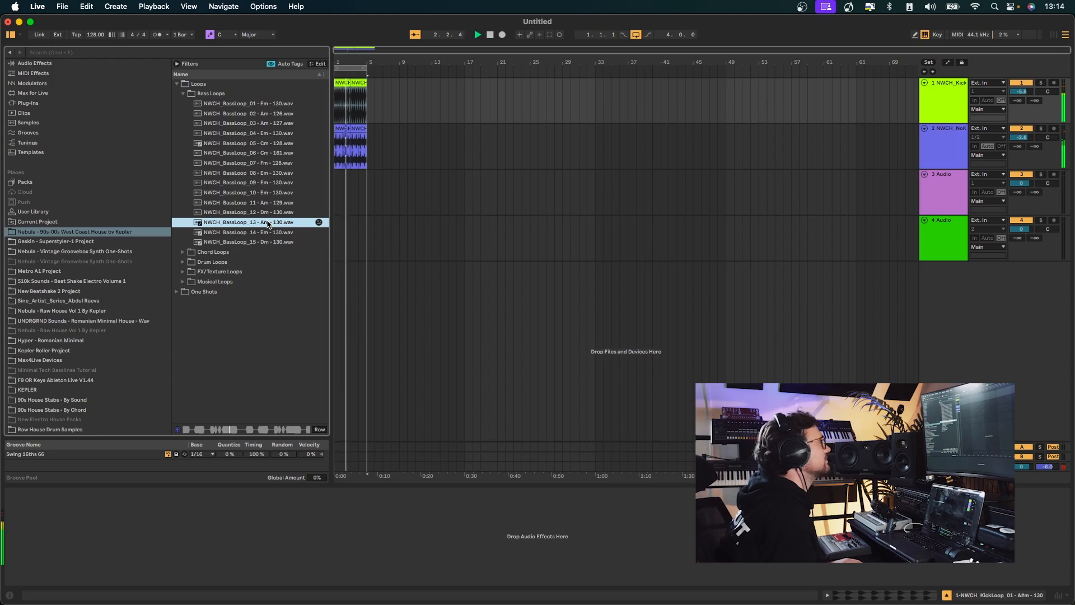
pyautogui.click(268, 213)
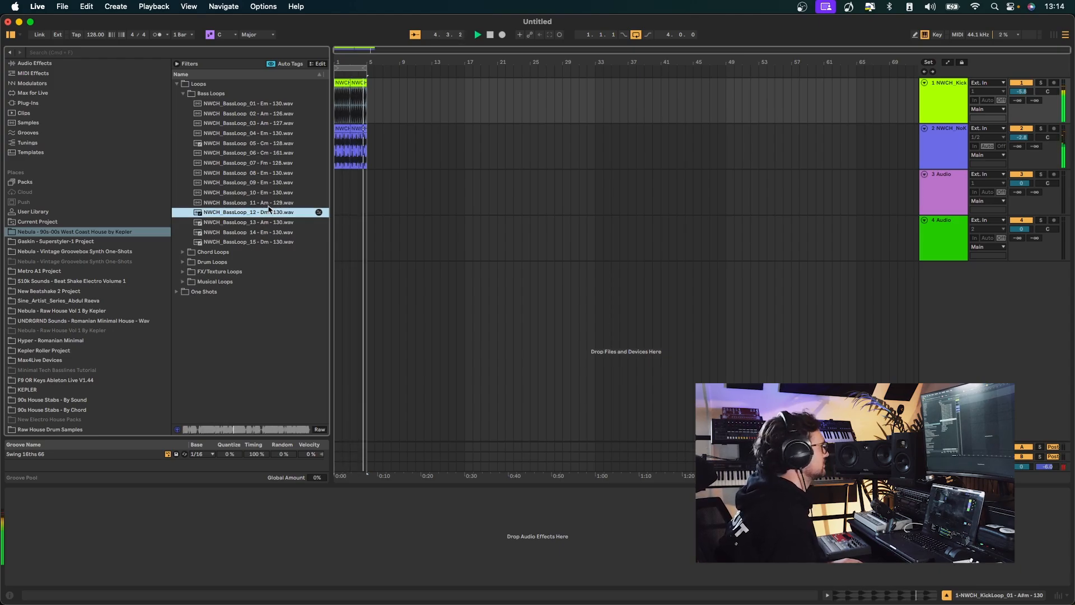
pyautogui.click(269, 204)
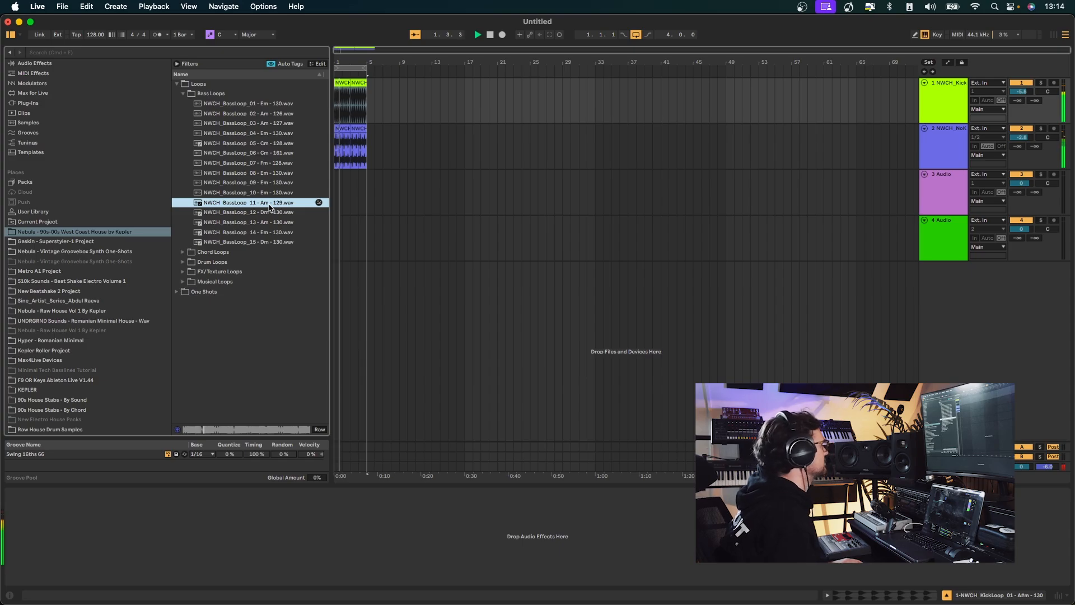
pyautogui.click(270, 194)
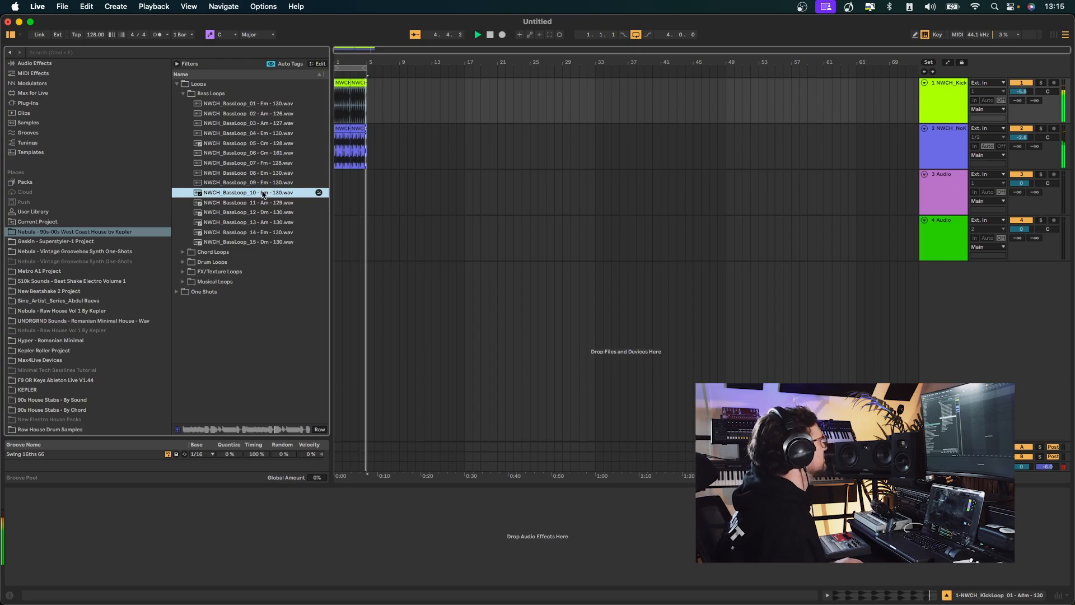
# Place NWCH_BassLoop_10 at bar 1 on a new track and lower that track's volume to -11.7 dB
pyautogui.press('space')
pyautogui.moveTo(266, 197); pyautogui.dragTo(337, 282)
pyautogui.press('space')
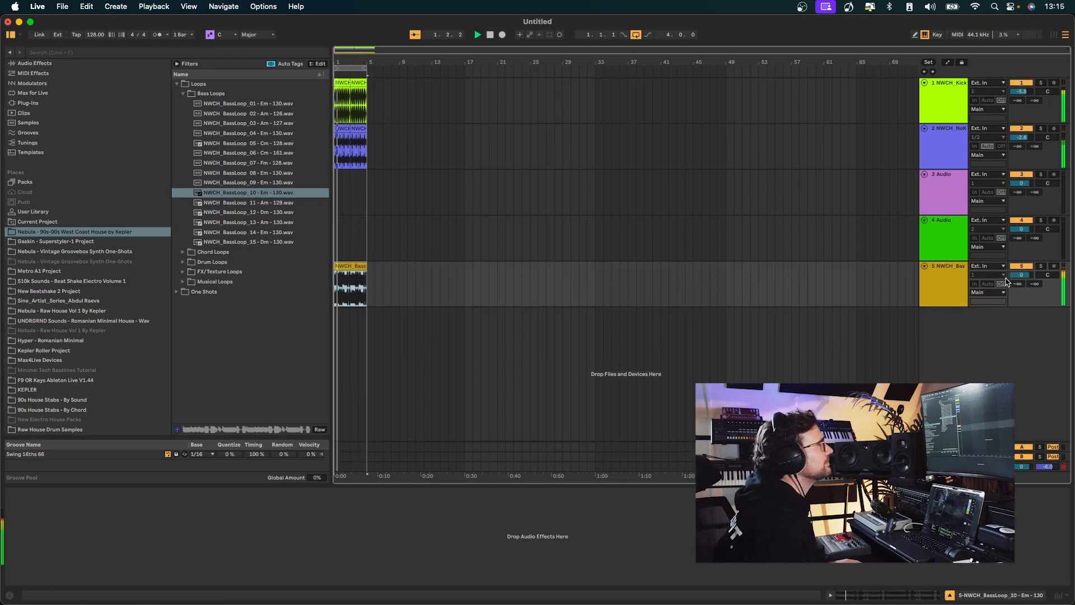
pyautogui.moveTo(1021, 275); pyautogui.dragTo(1021, 278)
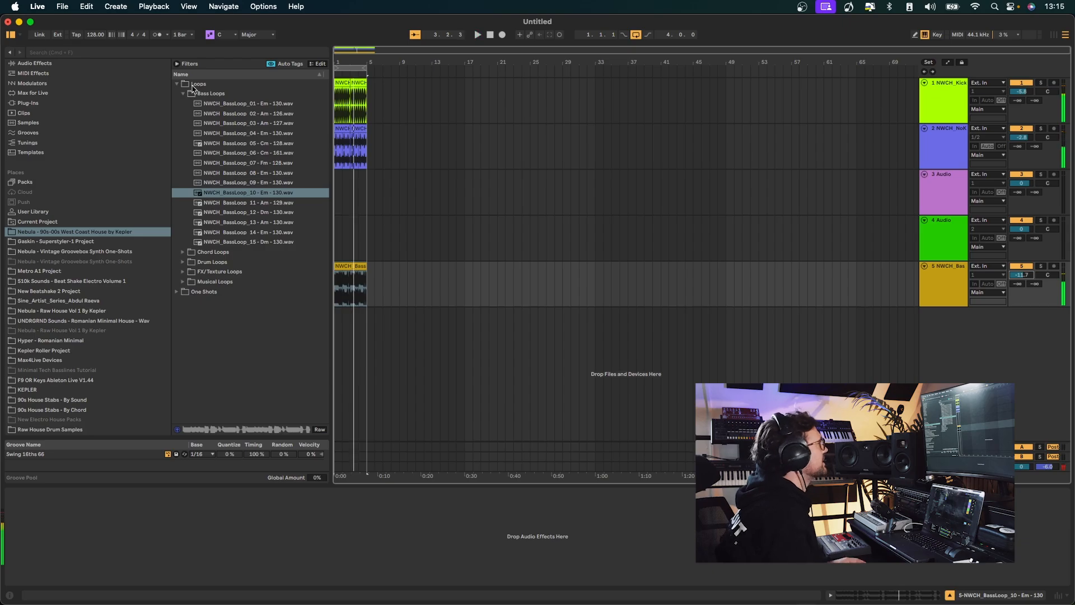
# Search the pack for "Em", expand Chord Loops, and audition chord loops 05, 06 and 01
pyautogui.click(190, 53)
pyautogui.write('Em')
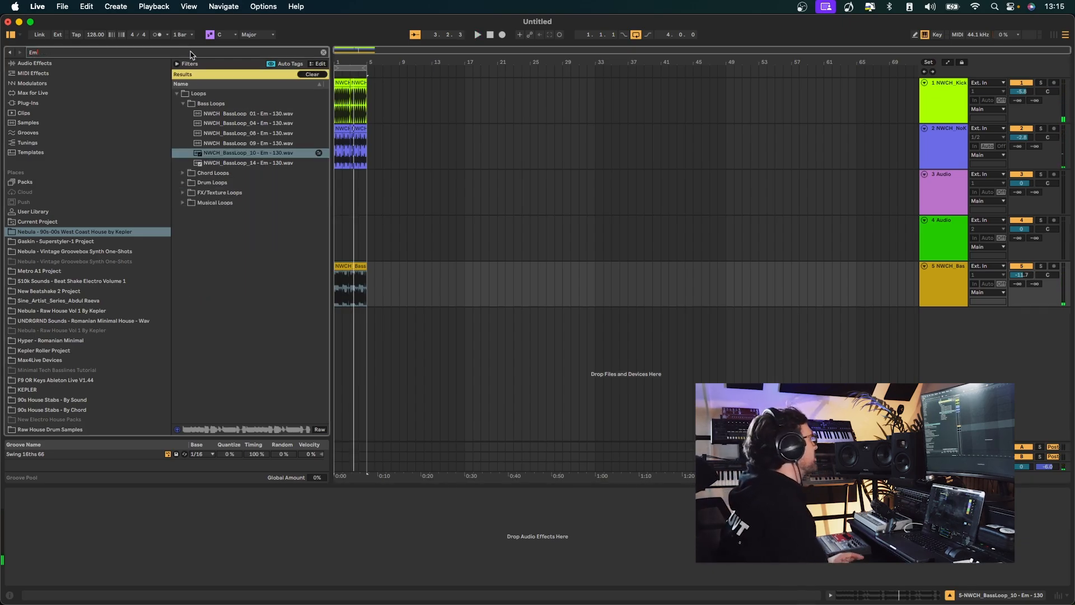
pyautogui.click(183, 173)
pyautogui.click(250, 134)
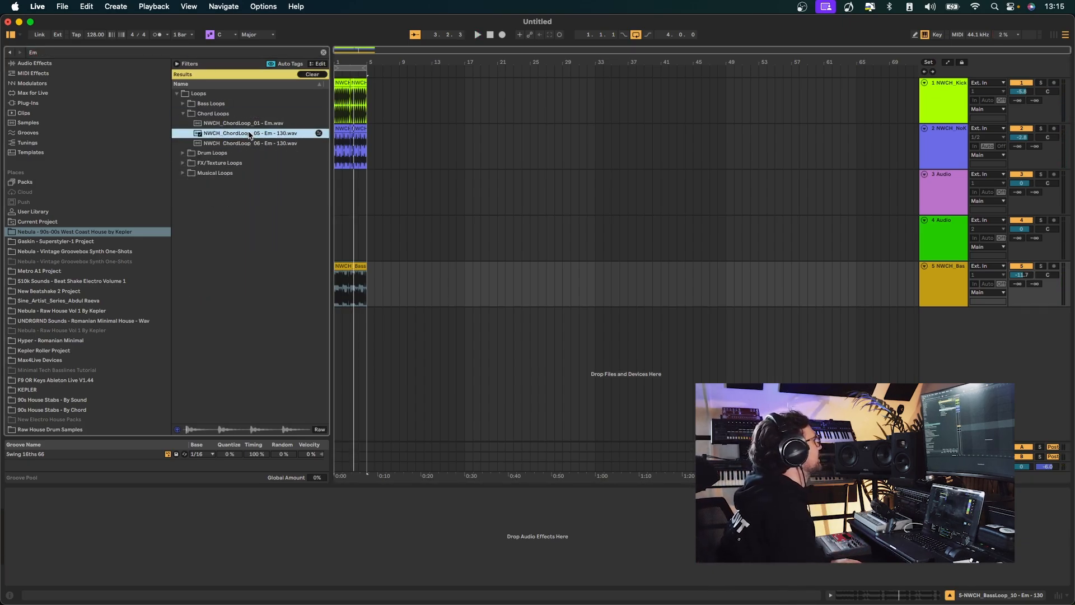
pyautogui.click(263, 144)
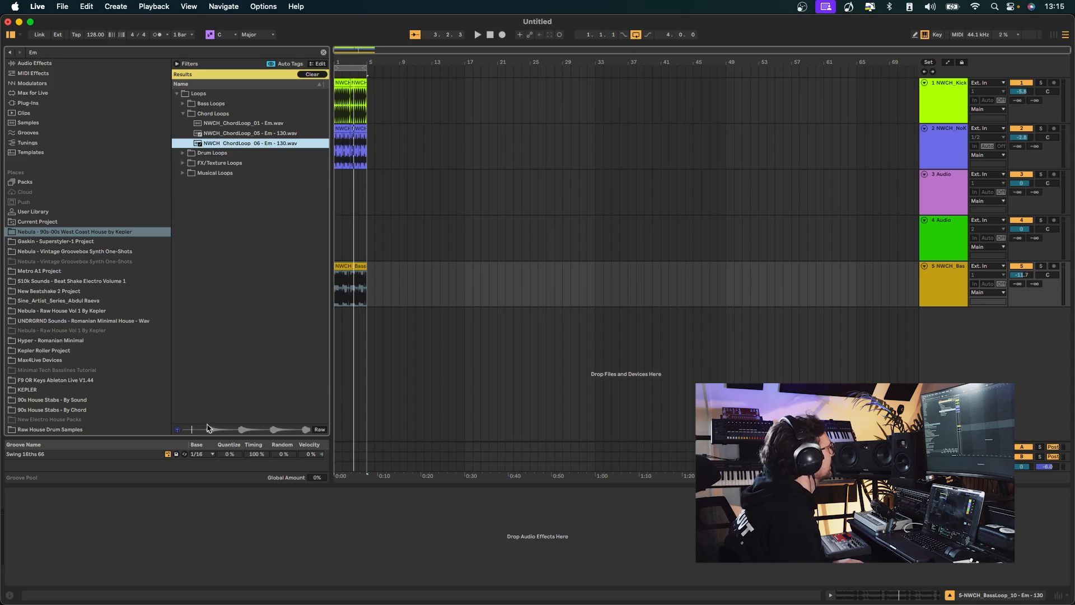
pyautogui.press('Up')
pyautogui.press('Up')
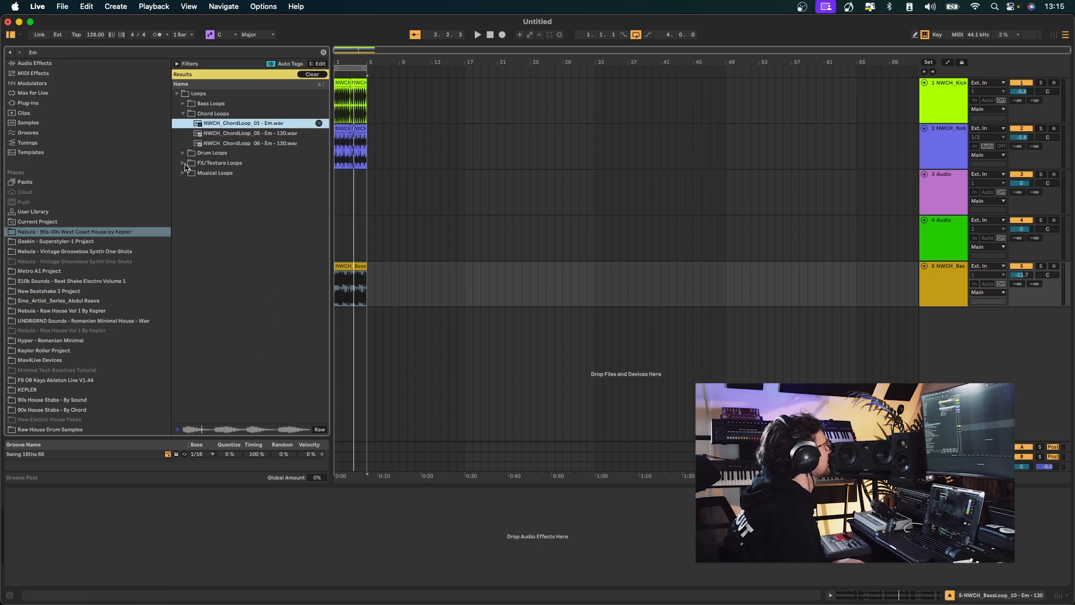
# Place NWCH_ChordLoop_06 at bar 1 on a new track and lower its volume to -14.6 dB during playback
pyautogui.click(240, 144)
pyautogui.moveTo(240, 147); pyautogui.dragTo(336, 324)
pyautogui.press('space')
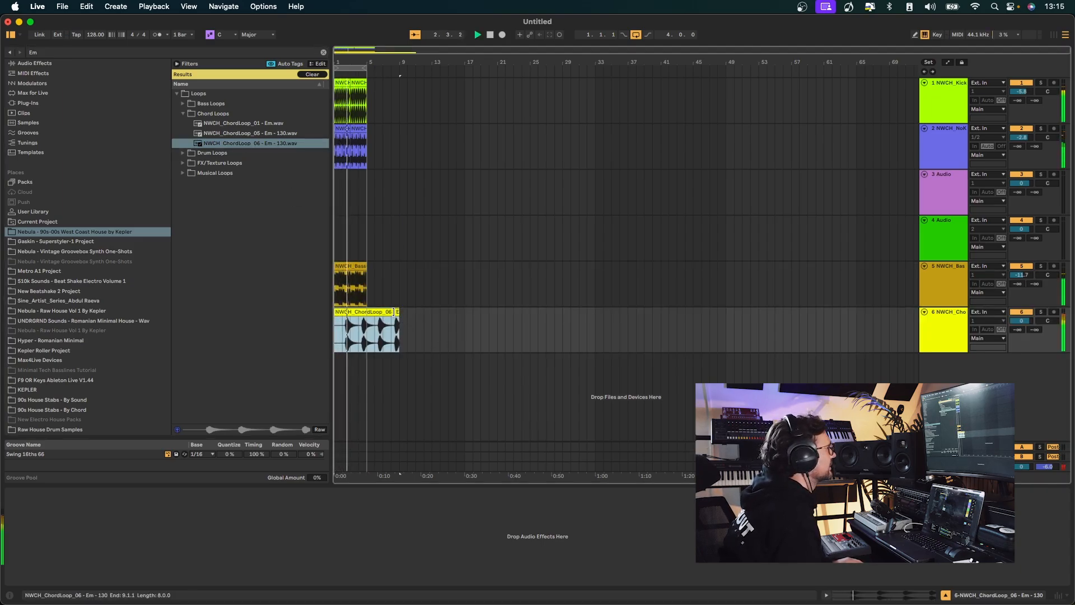
pyautogui.moveTo(1021, 321); pyautogui.dragTo(1022, 331)
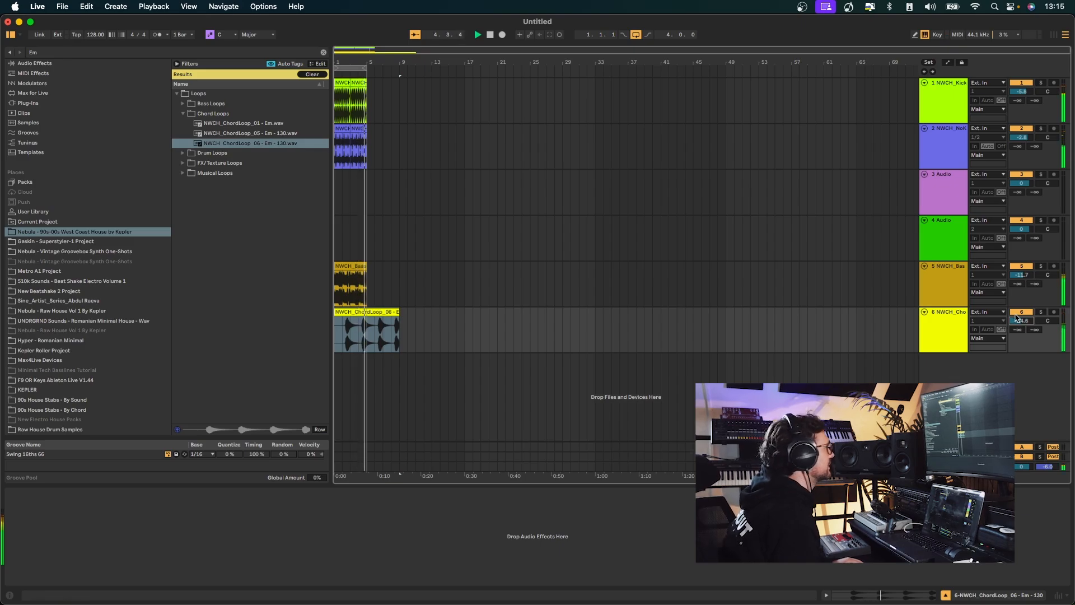
# Trim the chord clip to just under four bars with a fade-out, and set its track to -19.3 dB with a -20.3 dB first send
pyautogui.click(393, 314)
pyautogui.moveTo(393, 314); pyautogui.dragTo(359, 313)
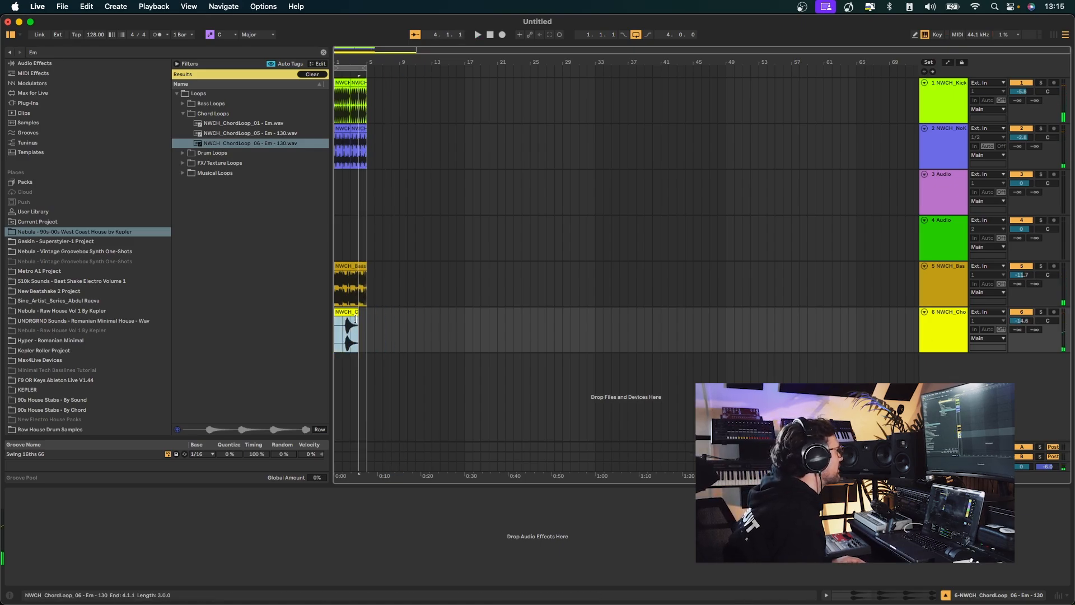
pyautogui.click(340, 314)
pyautogui.doubleClick(339, 313)
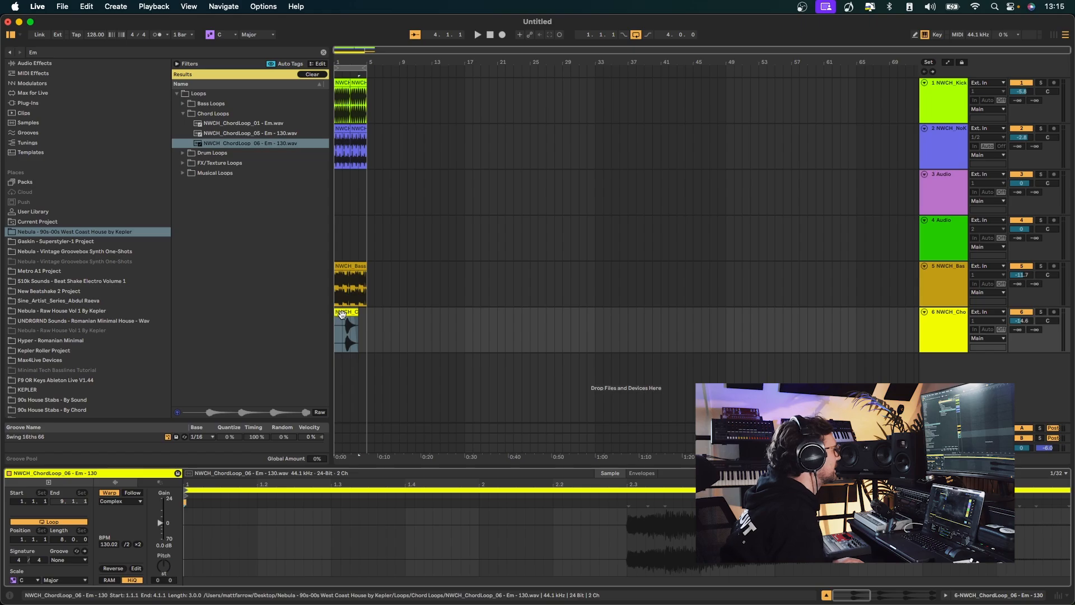
pyautogui.moveTo(1018, 330)
pyautogui.mouseDown()
pyautogui.moveTo(1018, 305)
pyautogui.moveTo(1021, 326)
pyautogui.mouseUp()
pyautogui.press('space')
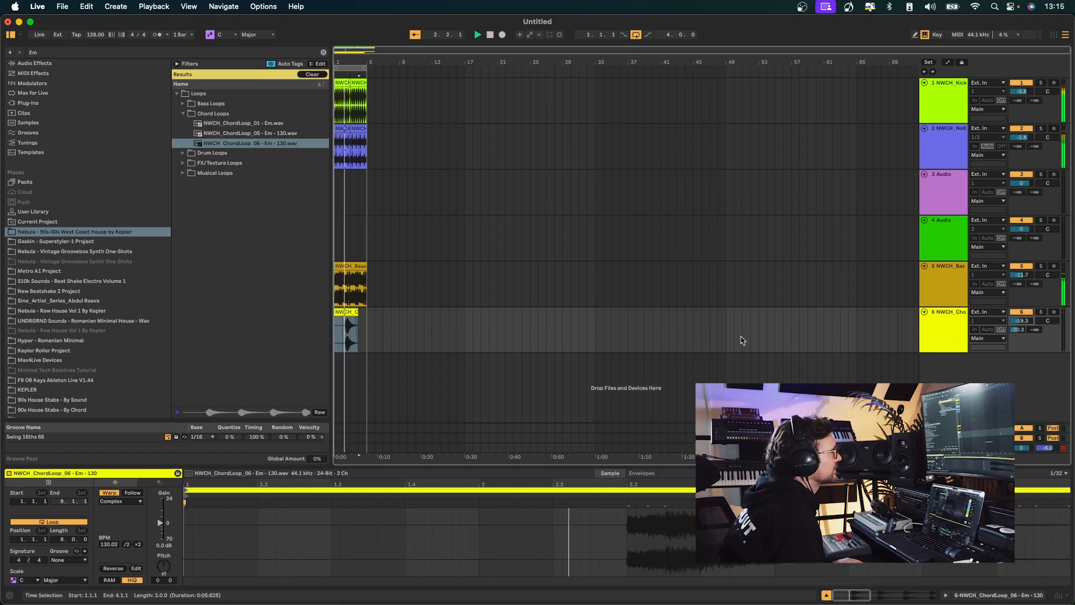
pyautogui.moveTo(358, 320); pyautogui.dragTo(364, 321)
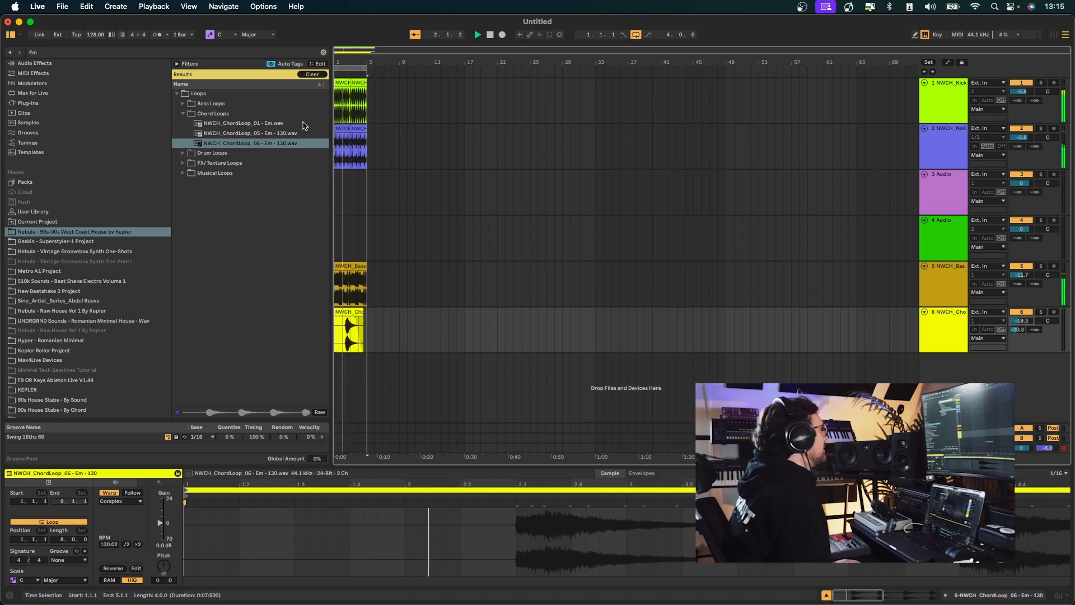
# Place NWCH_FXLoop_03 at bar 5 on a new track and duplicate the other tracks' first four bars into bars 5 to 8
pyautogui.click(220, 162)
pyautogui.click(245, 156)
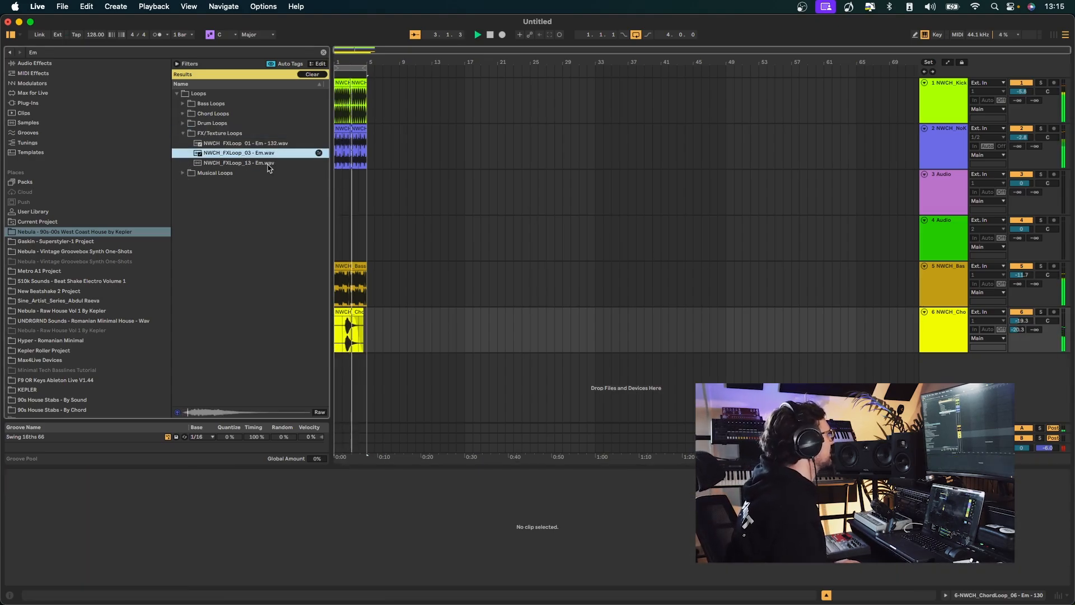
pyautogui.moveTo(250, 157); pyautogui.dragTo(368, 375)
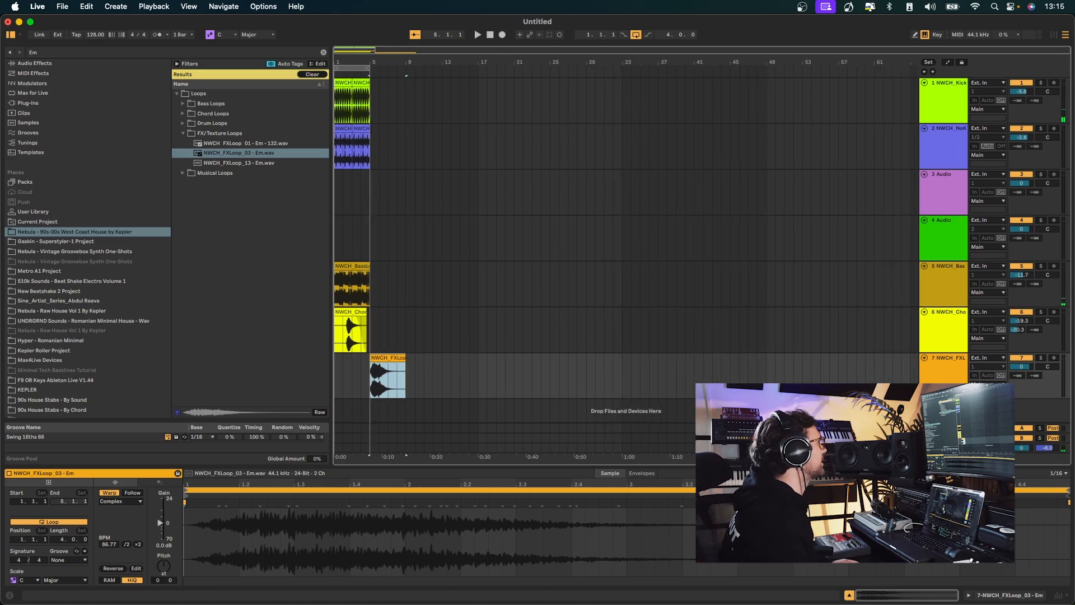
pyautogui.moveTo(424, 343); pyautogui.dragTo(336, 81)
pyautogui.hotkey('ctrl', 'd')
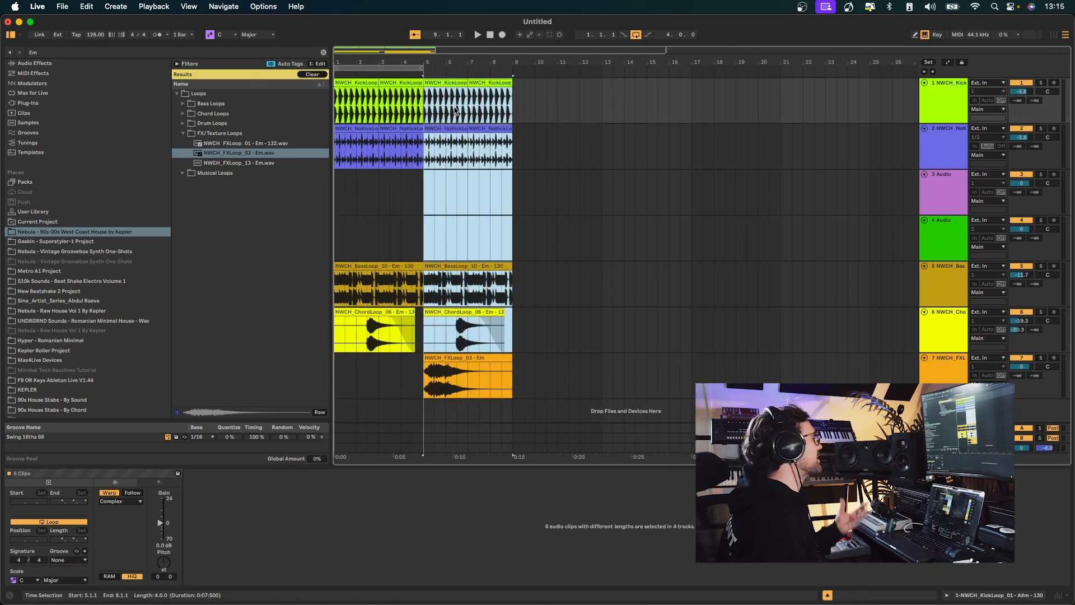
# Delete the duplicated kick clips from bars 5 to 8 and play the arrangement with the loop extended to eight bars
pyautogui.click(446, 148)
pyautogui.moveTo(526, 101); pyautogui.dragTo(513, 65)
pyautogui.press('Delete')
pyautogui.press('space')
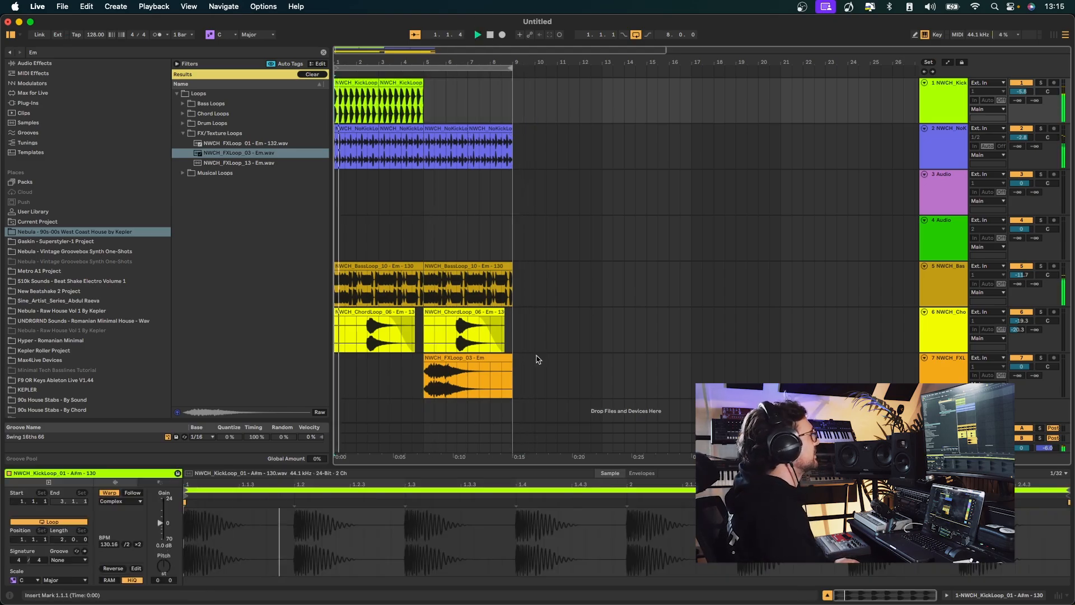
# Lower the FX loop track's volume to -9.5 dB
pyautogui.click(557, 372)
pyautogui.moveTo(1021, 366); pyautogui.dragTo(1021, 375)
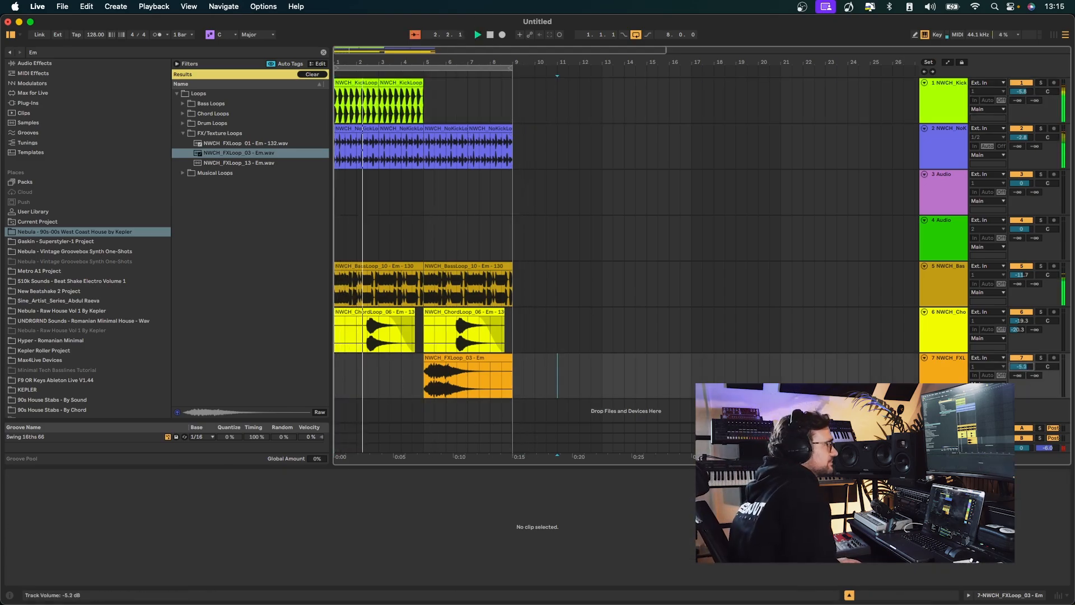
# Expand Musical Loops in the Em results and audition music loops 11 and 08
pyautogui.click(215, 173)
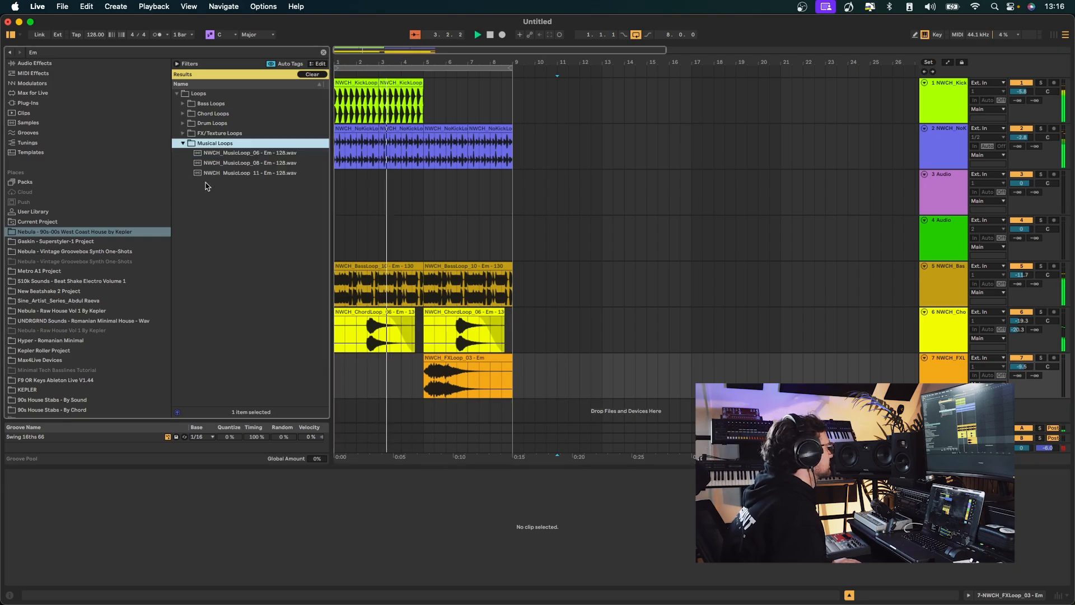
pyautogui.click(250, 171)
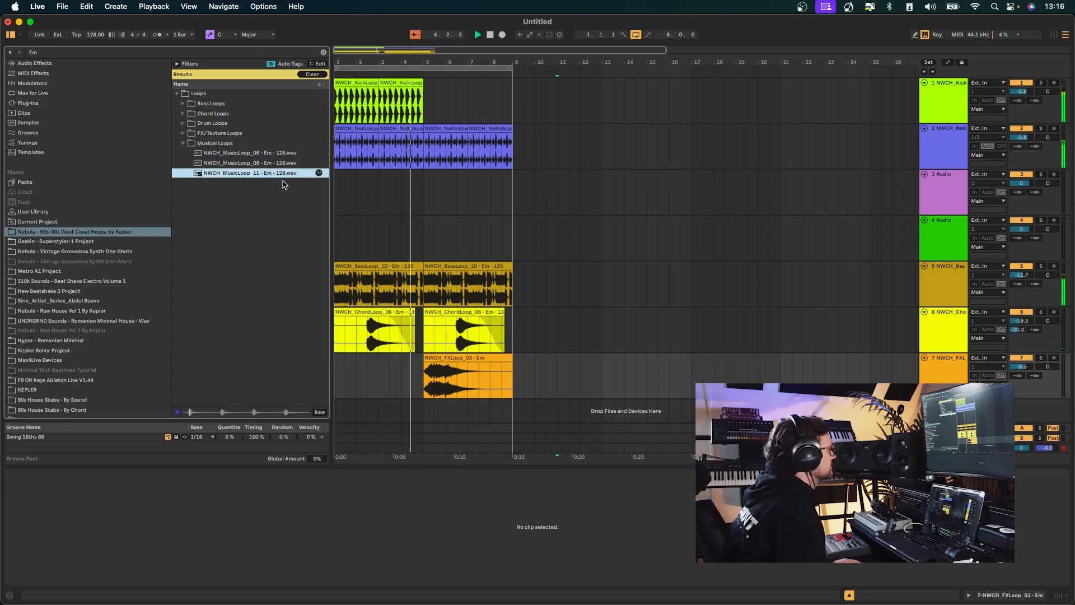
pyautogui.click(273, 164)
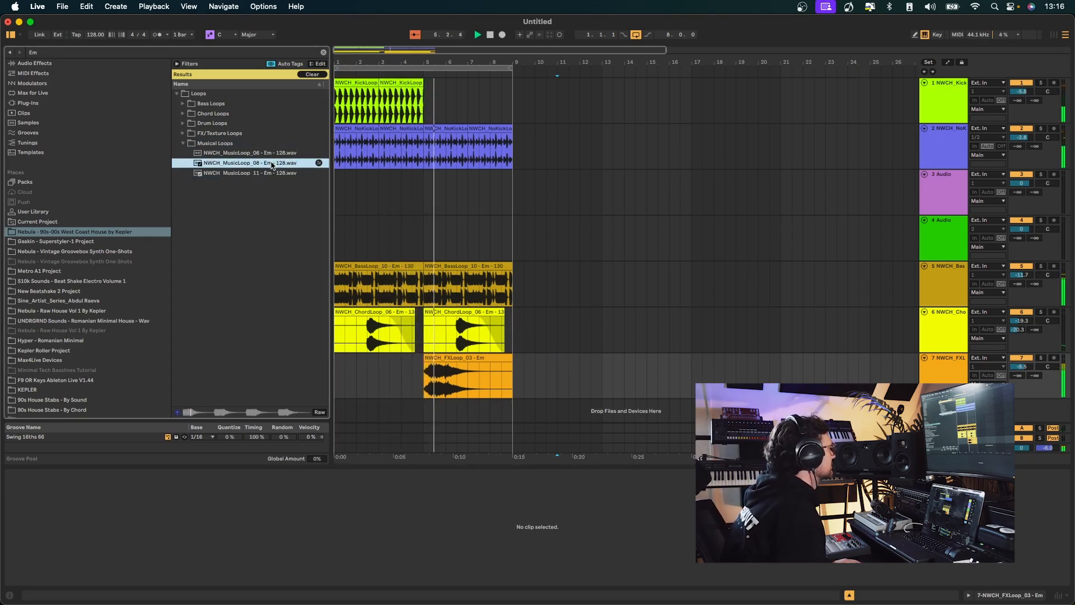
# Place NWCH_MusicLoop_08 at bar 1 on a new track, keeping only its first two bars and a copy of them at bar 5
pyautogui.moveTo(261, 164); pyautogui.dragTo(336, 414)
pyautogui.moveTo(423, 393); pyautogui.dragTo(378, 391)
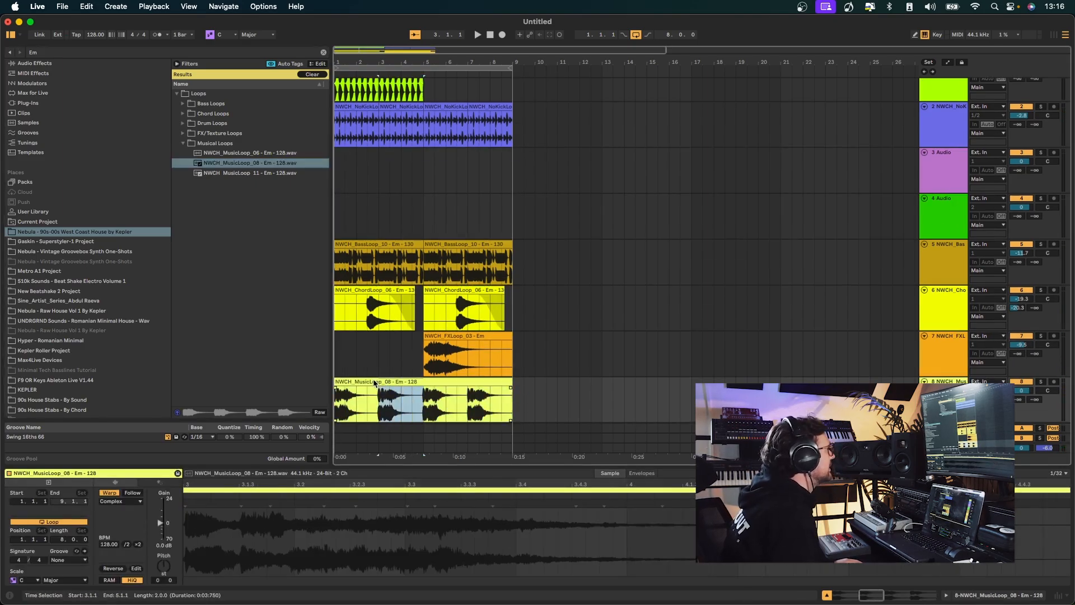
pyautogui.press('Delete')
pyautogui.click(434, 383)
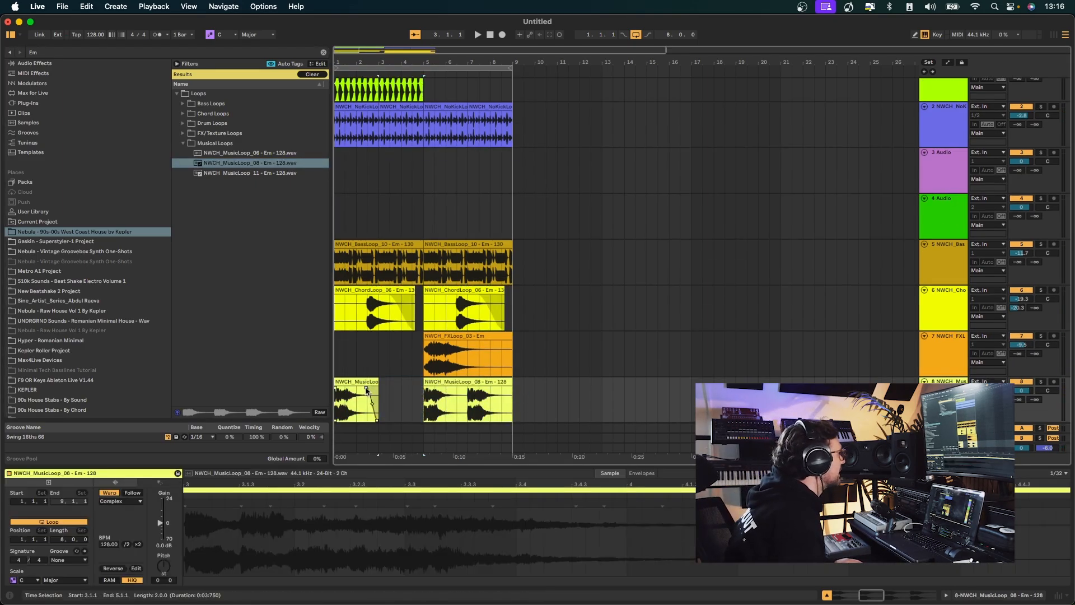
pyautogui.press('Delete')
pyautogui.hotkey('ctrl', 'v')
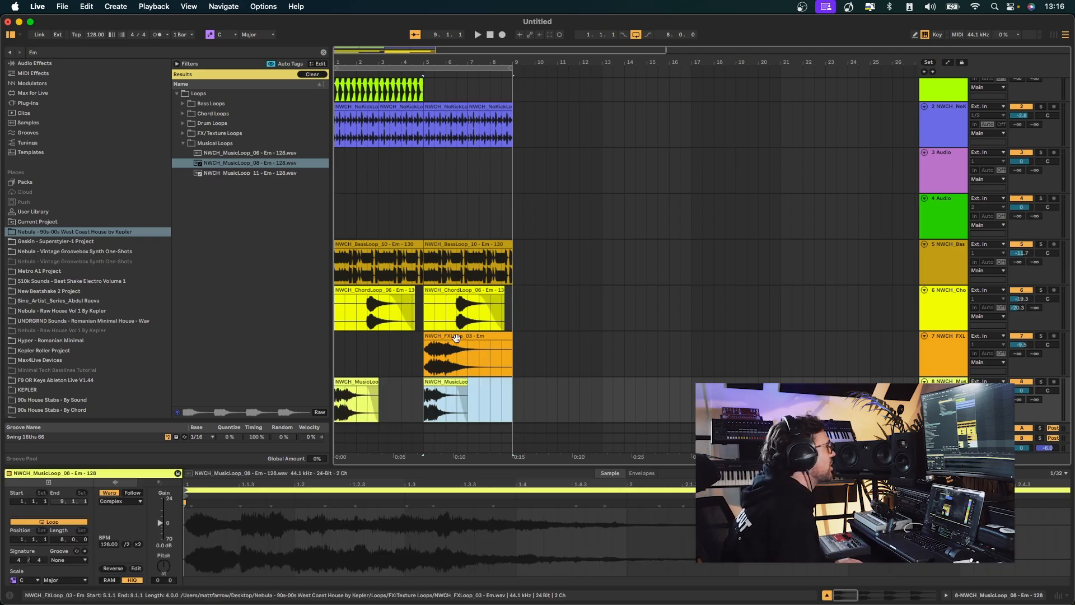
# Deactivate the music clip at bar 5, restart playback from bar 1, and lower the music track's volume to -13.7 dB
pyautogui.click(443, 383)
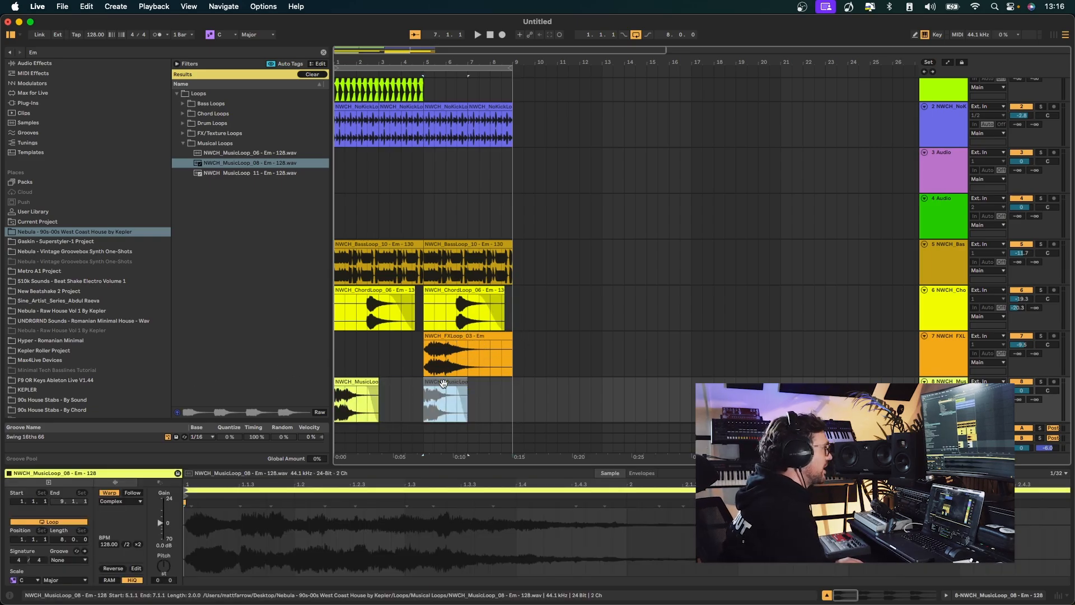
pyautogui.click(491, 36)
pyautogui.press('space')
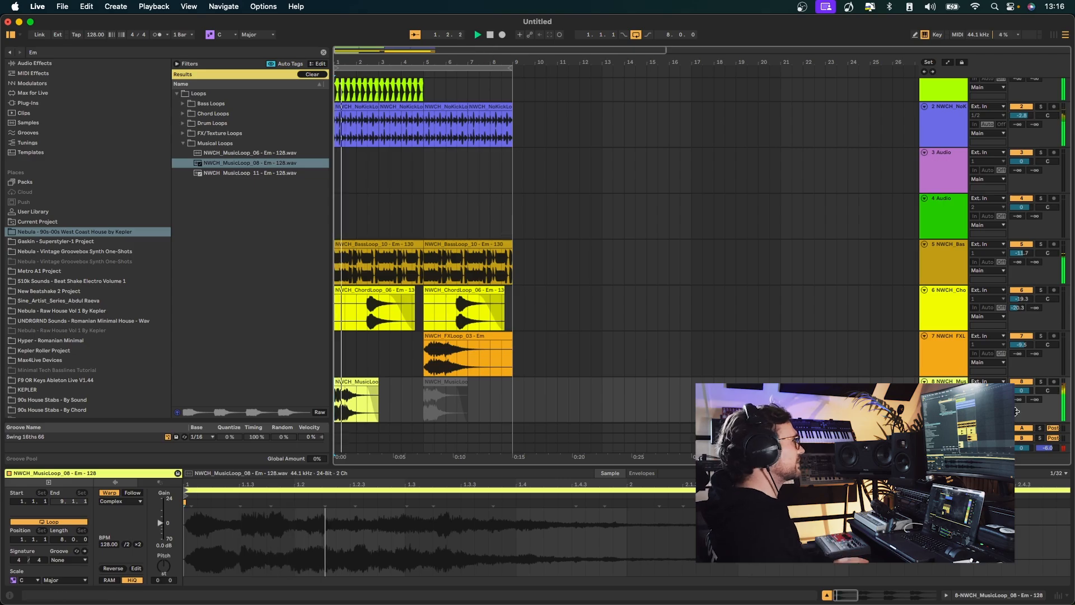
pyautogui.moveTo(1022, 390); pyautogui.dragTo(1022, 402)
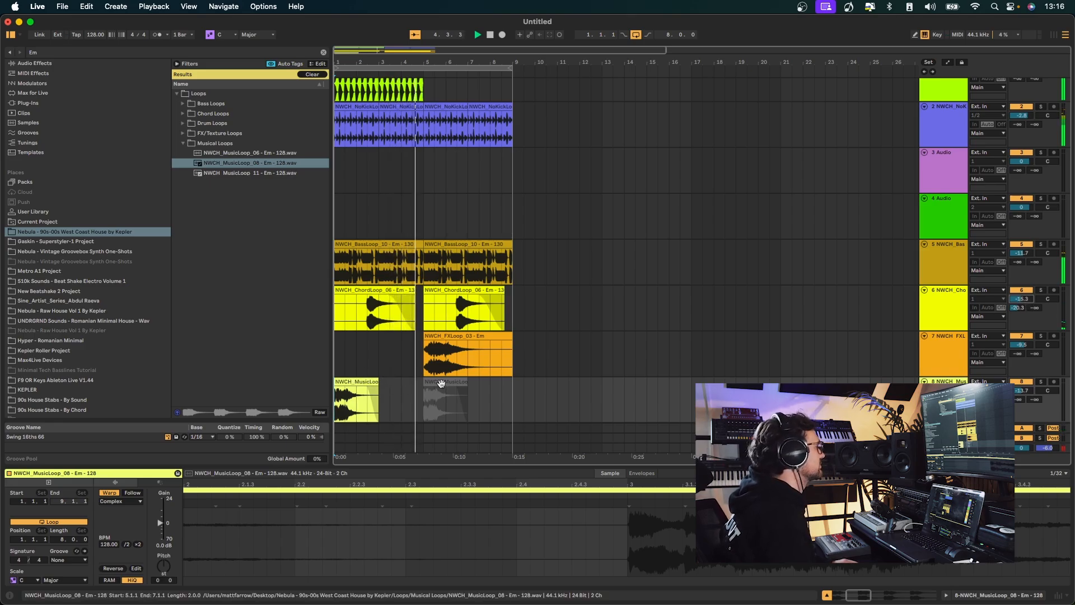
# Place NWCH_MusicLoop_06 at bar 9 on the music loop track
pyautogui.press('Left')
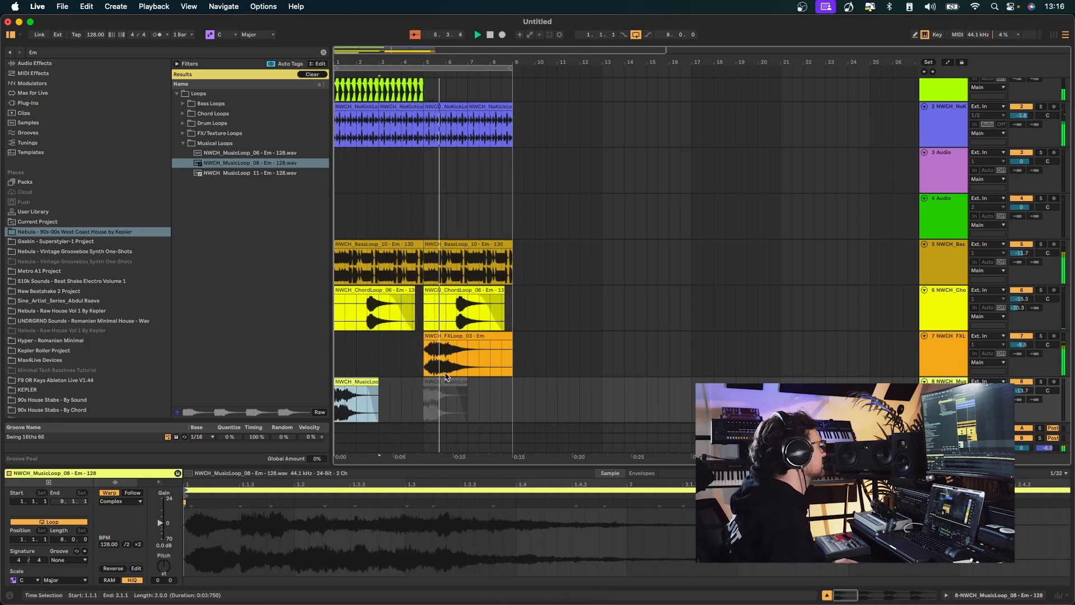
pyautogui.scroll(1, 434, 274)
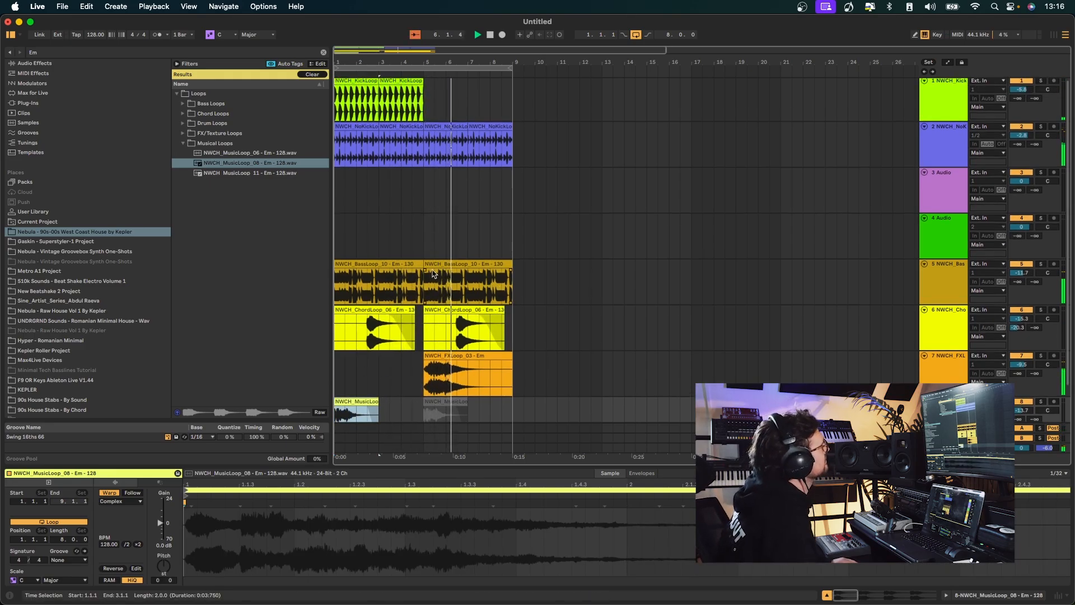
pyautogui.click(275, 166)
pyautogui.press('Up')
pyautogui.moveTo(250, 153); pyautogui.dragTo(424, 128)
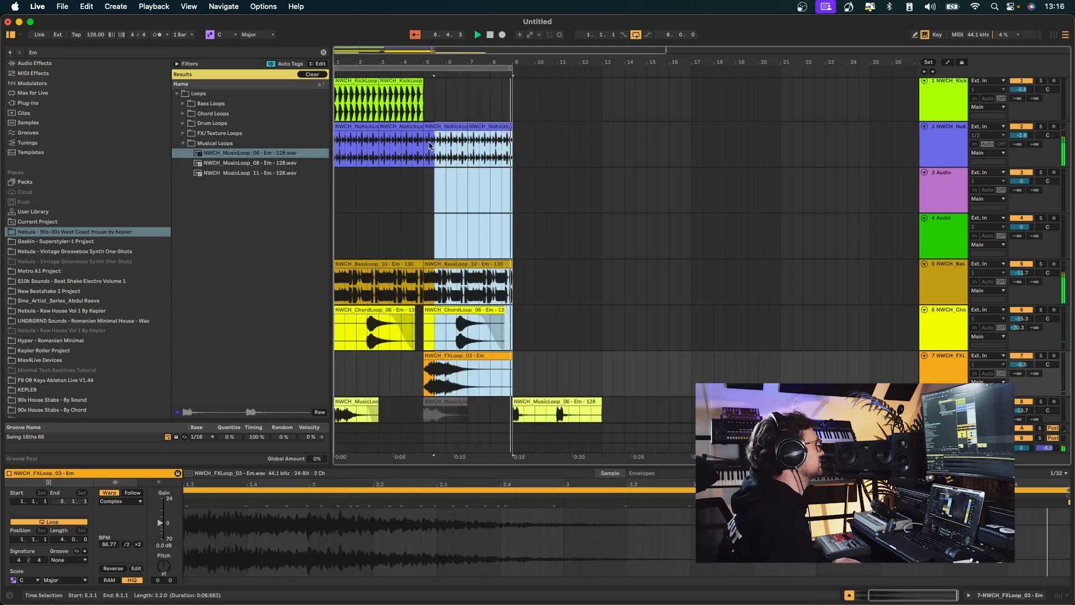
# Duplicate bars 5–8 of the no-kick drum, bass, chord and FX tracks to bar 9, and extend the loop region to bar 13
pyautogui.press('super+d')
pyautogui.moveTo(508, 67); pyautogui.dragTo(602, 68)
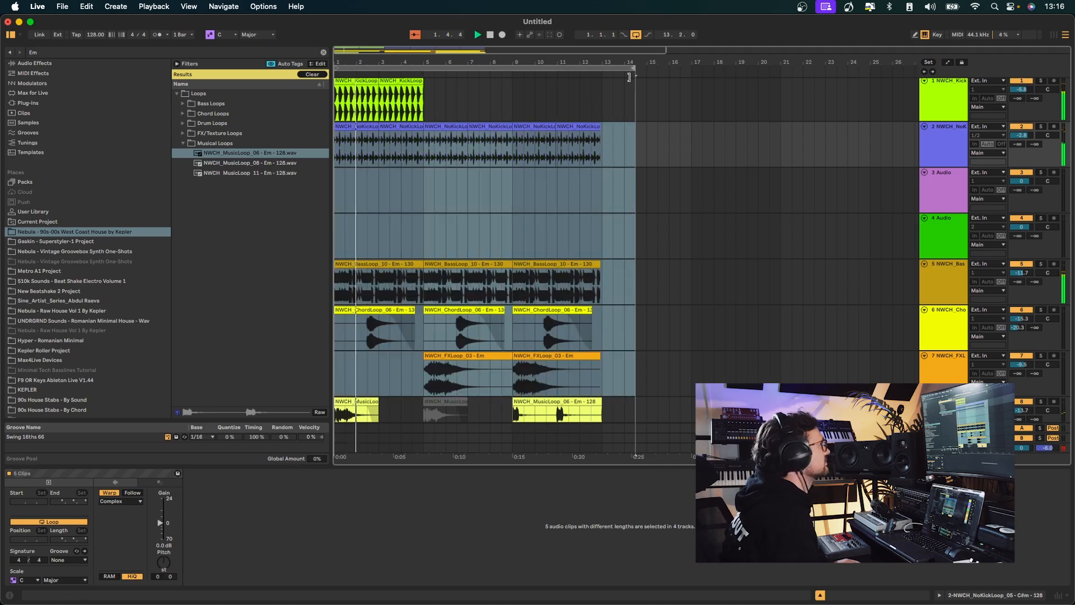
pyautogui.click(691, 327)
pyautogui.scroll(-1, 582, 309)
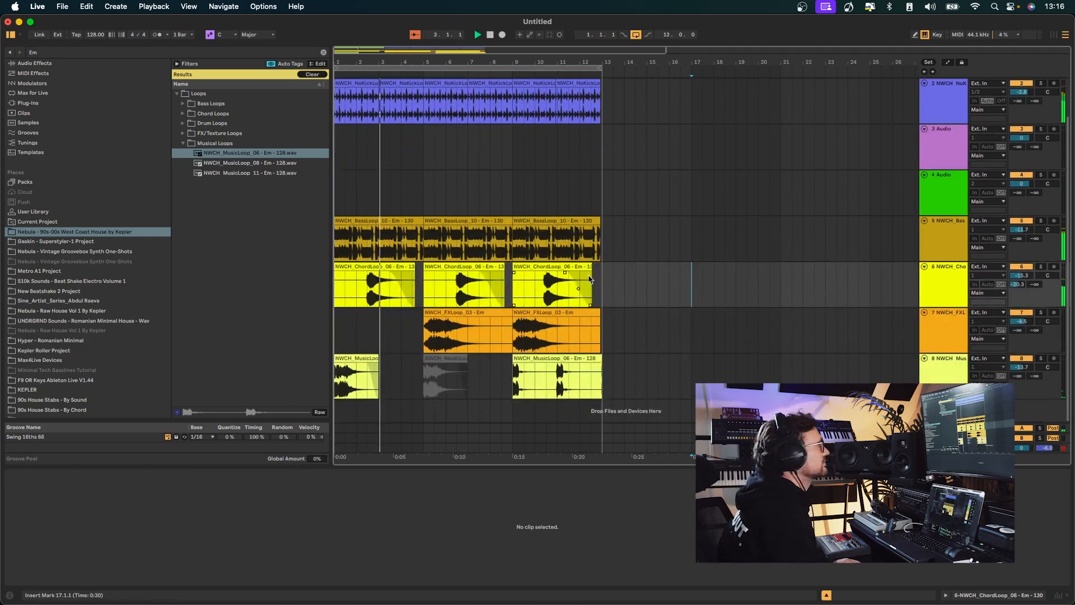
# Deactivate the bass loop and FX loop clips at bar 9 and hide the clip detail view
pyautogui.scroll(1, 560, 291)
pyautogui.click(526, 263)
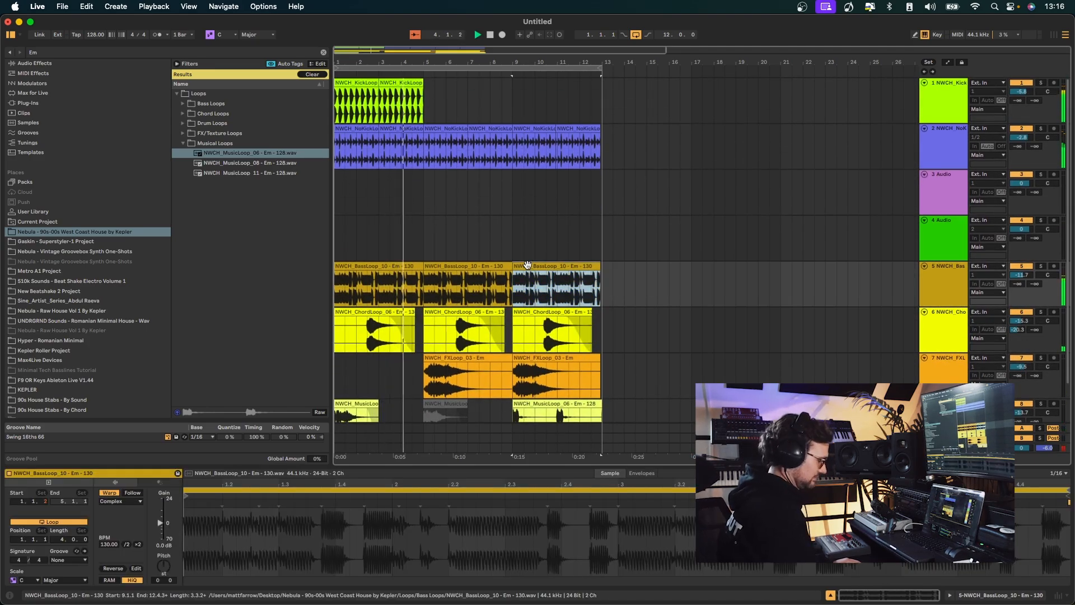
pyautogui.scroll(-1, 531, 296)
pyautogui.click(531, 312)
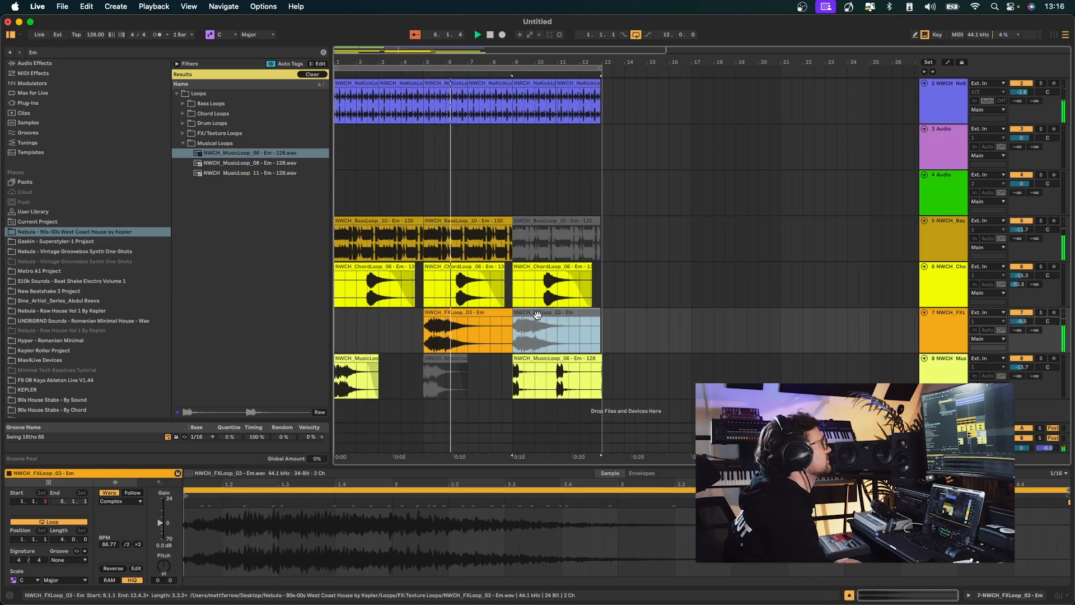
pyautogui.scroll(1, 493, 196)
pyautogui.press('super+alt+l')
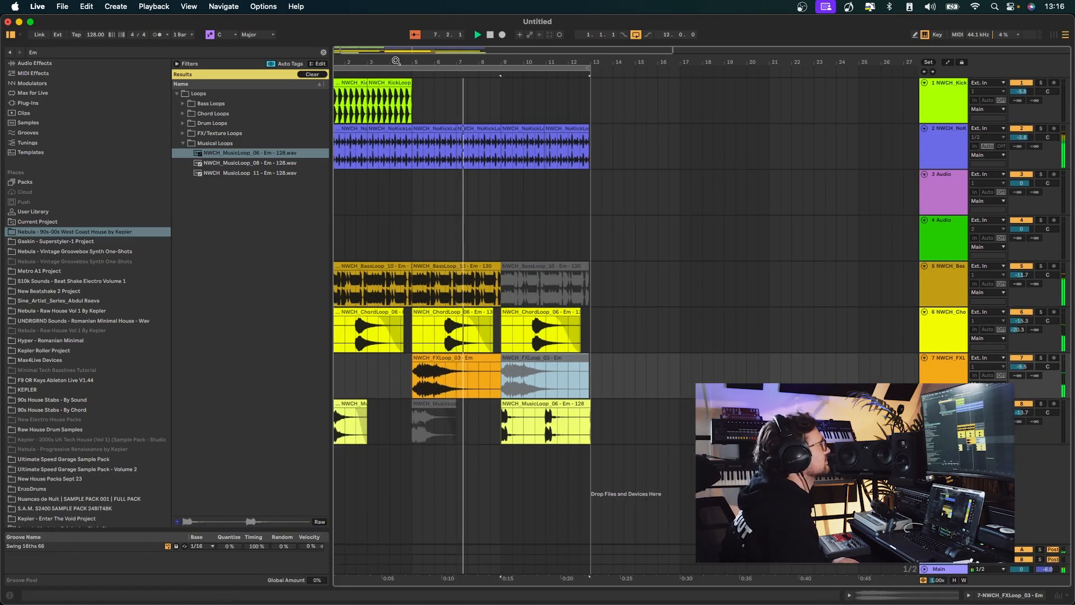
# Copy bars 1–4 of all tracks and paste them at bar 13
pyautogui.moveTo(396, 61); pyautogui.dragTo(393, 28)
pyautogui.moveTo(373, 453); pyautogui.dragTo(300, 5)
pyautogui.press('super+c')
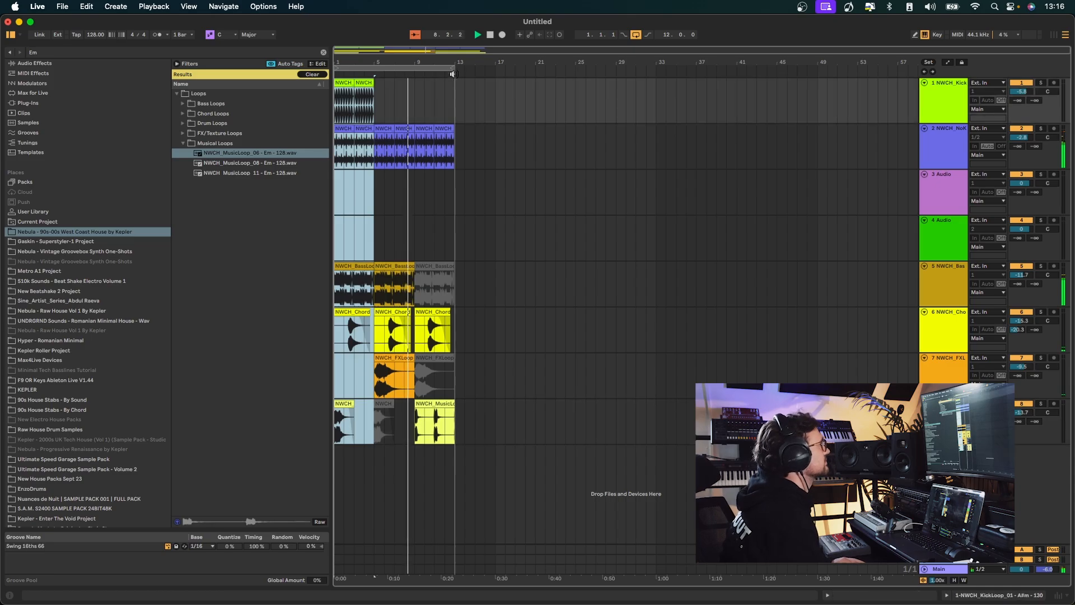
pyautogui.click(456, 101)
pyautogui.press('super+v')
# Delete the no-kick drum loop clips between bars 9 and 13
pyautogui.click(427, 129)
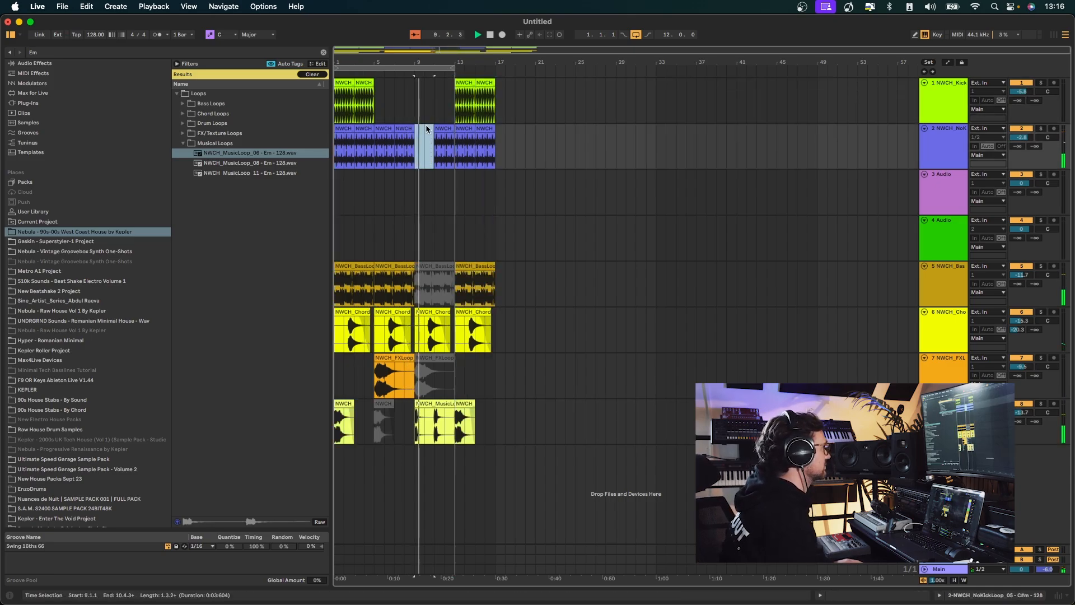
pyautogui.moveTo(404, 73); pyautogui.dragTo(404, 112)
pyautogui.click(456, 214)
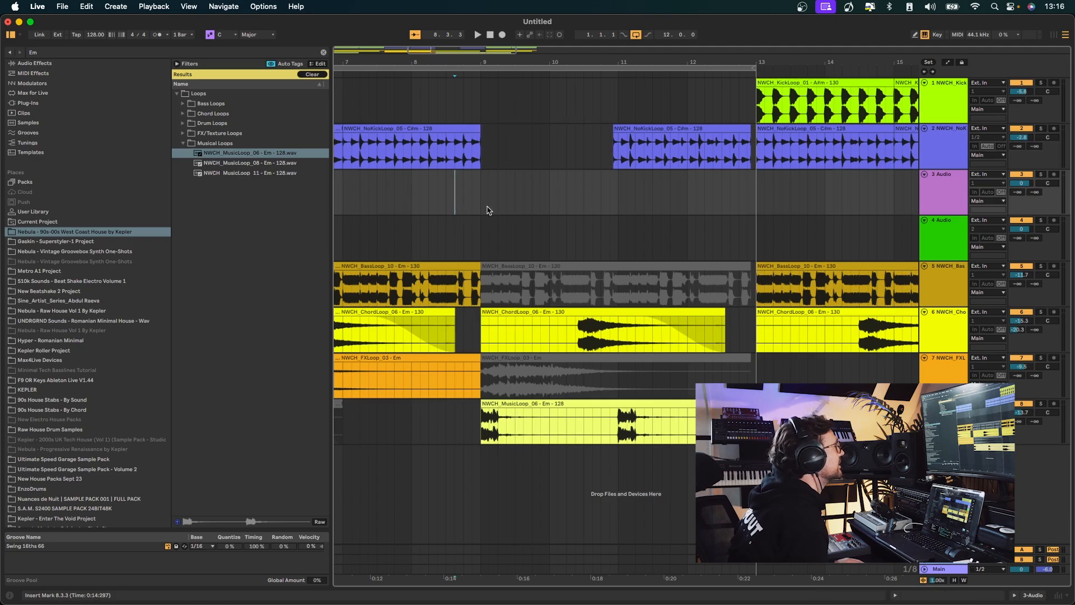
pyautogui.click(677, 128)
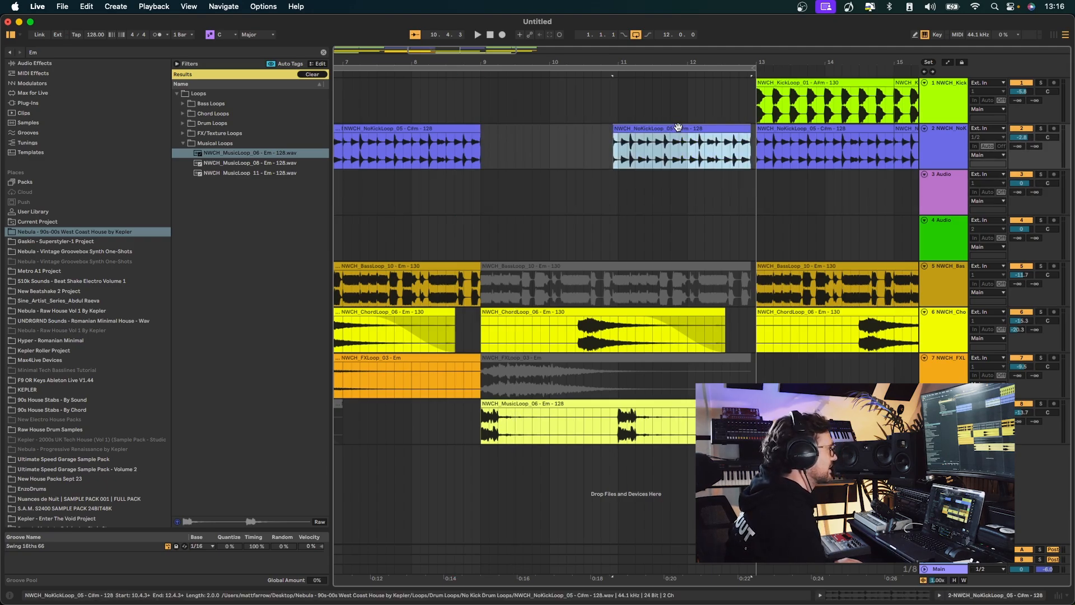
pyautogui.press('Delete')
pyautogui.press('x')
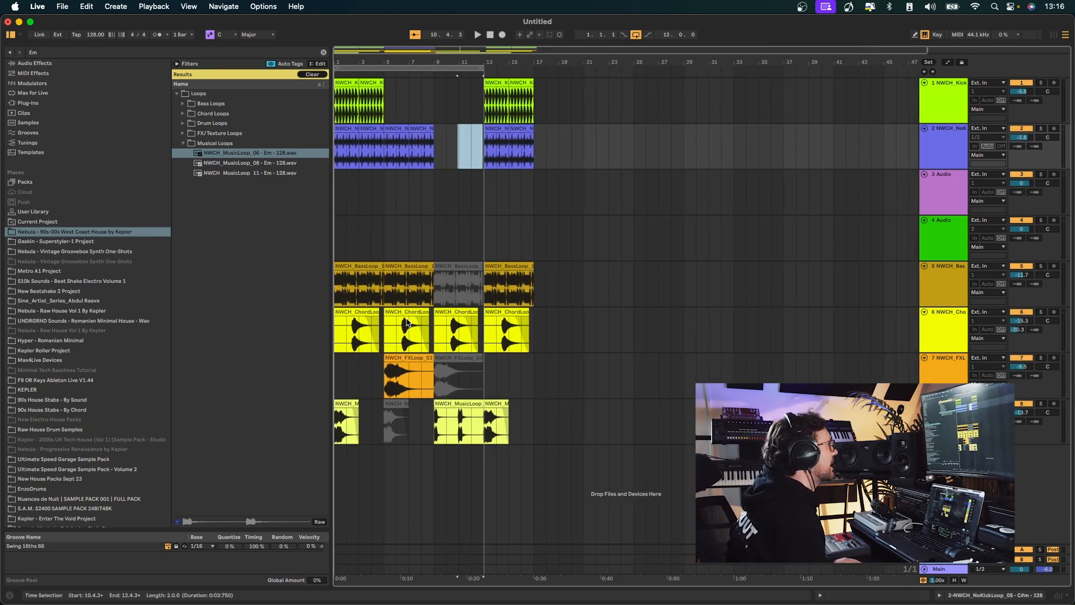
# Duplicate bars 5–8 of the chord, FX and music loop tracks over bars 9–12
pyautogui.click(435, 405)
pyautogui.moveTo(435, 429); pyautogui.dragTo(385, 317)
pyautogui.press('super+d')
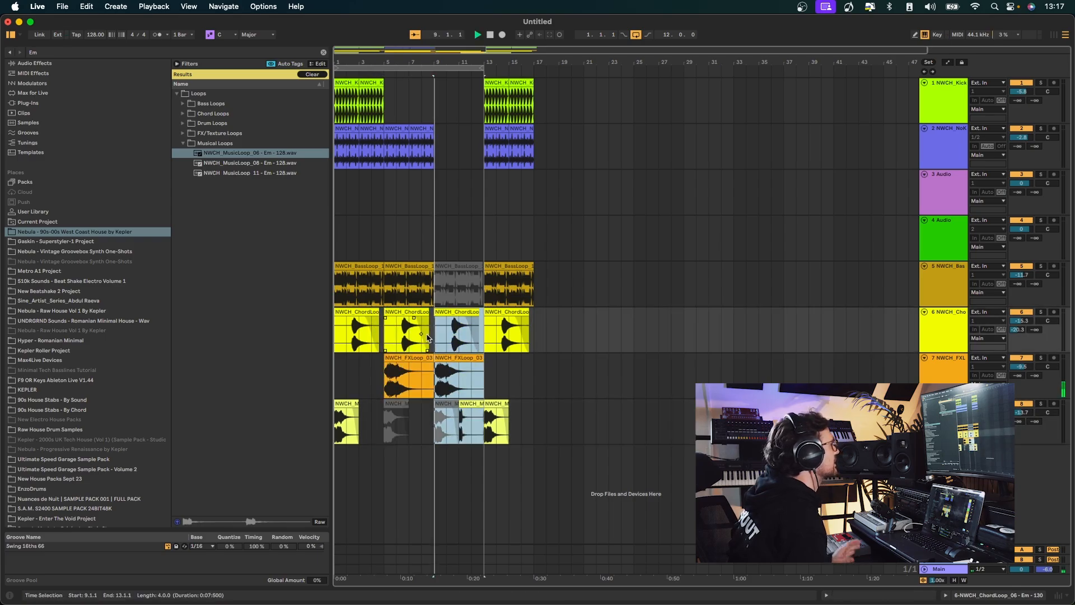
pyautogui.click(415, 185)
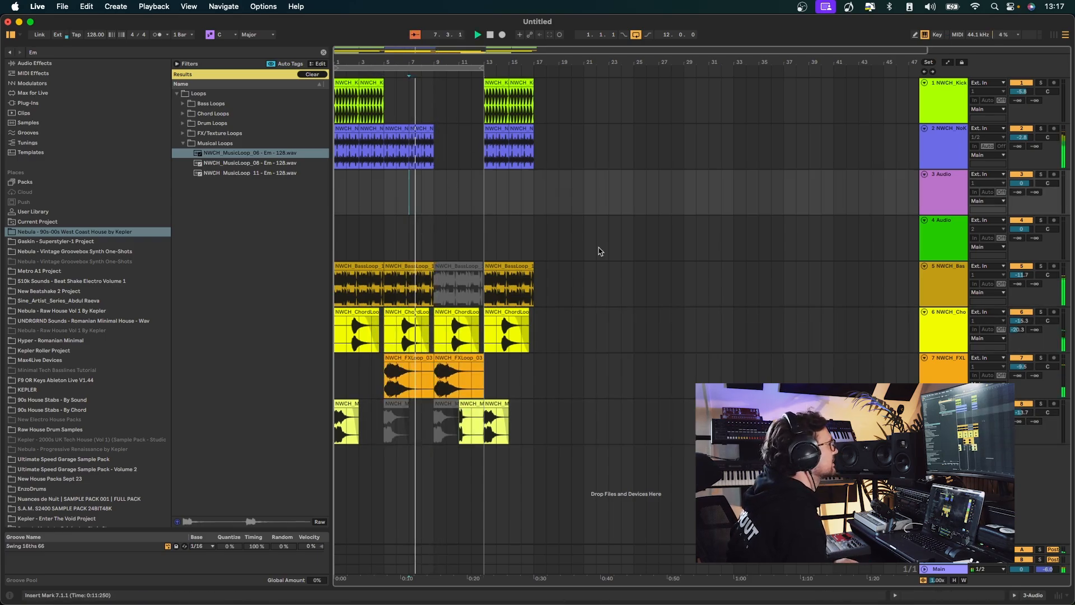
# Restore the NWCH_MusicLoop_06 clip to its full length from bar 9, extend the loop region to 18 bars, and turn looping off
pyautogui.click(459, 404)
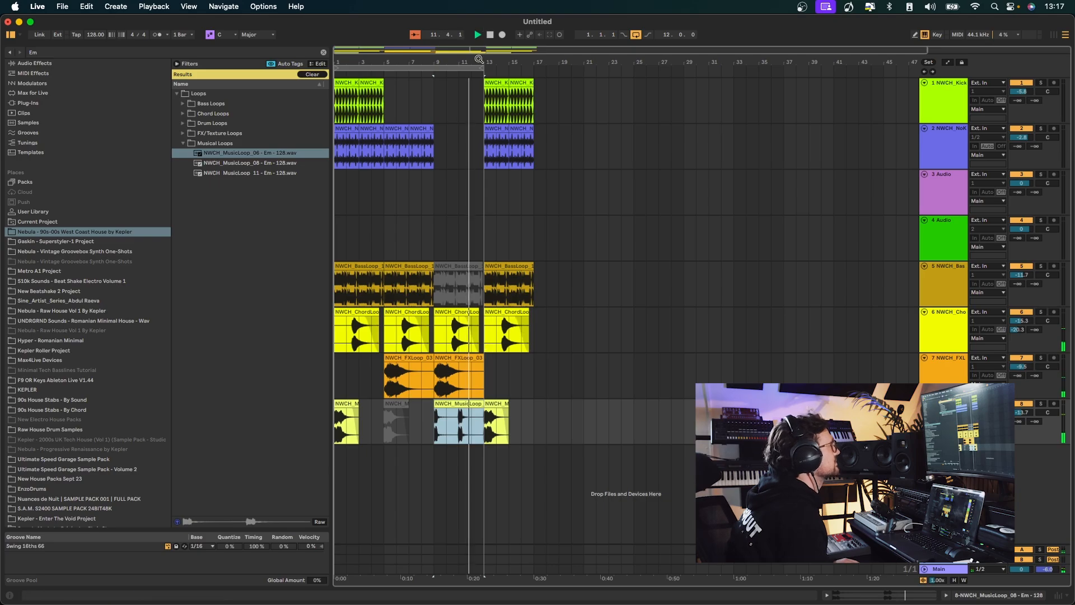
pyautogui.moveTo(482, 68); pyautogui.dragTo(558, 67)
pyautogui.click(637, 36)
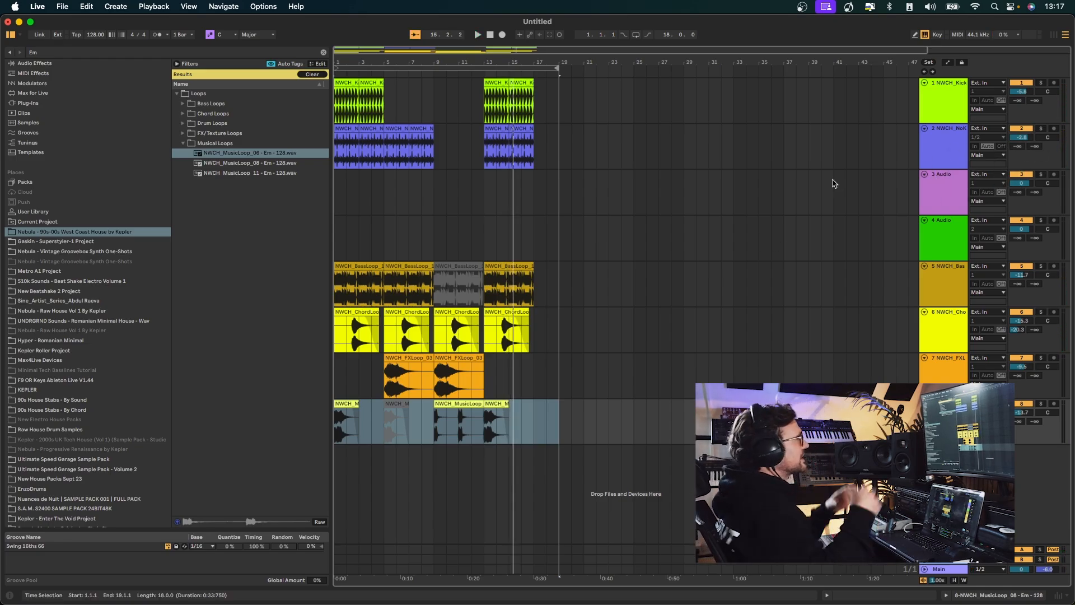
# Start a new Live Set without saving the changes to the current one
pyautogui.click(38, 6)
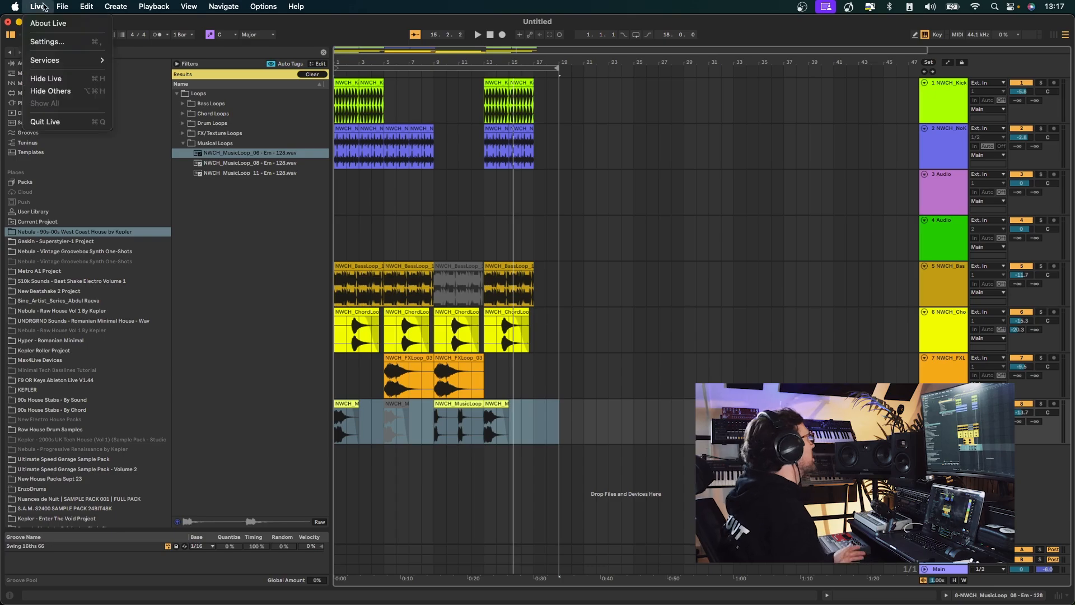
pyautogui.click(78, 22)
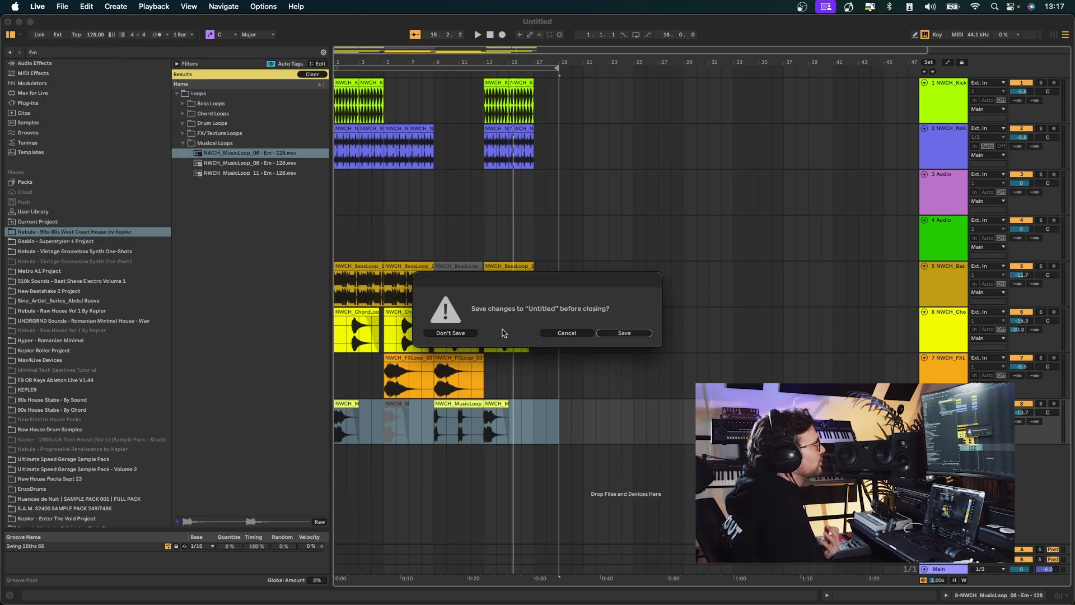
pyautogui.click(451, 333)
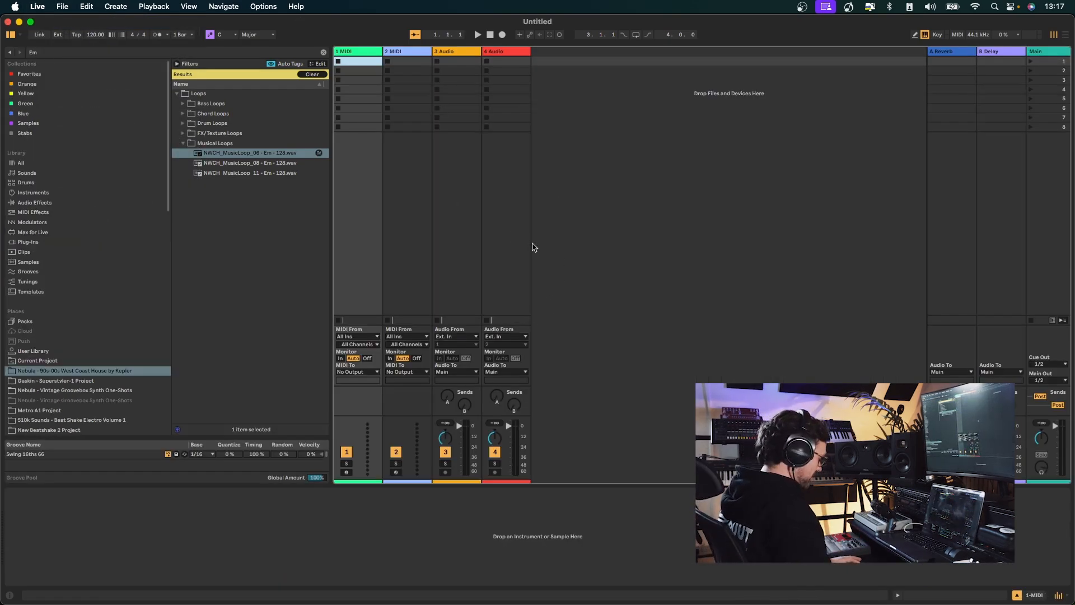
# Show the Arrangement View, set a 16-bar loop region from bar 1, and clear the browser search
pyautogui.press('Tab')
pyautogui.moveTo(357, 65); pyautogui.dragTo(462, 68)
pyautogui.click(324, 52)
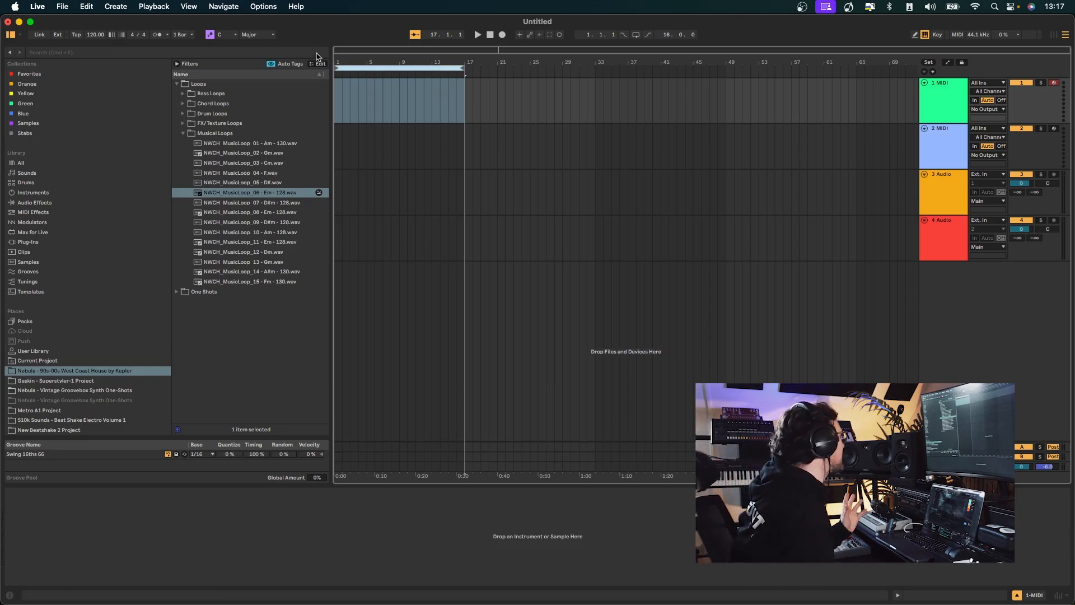
# Load a Drum Rack from the Instruments library onto the first MIDI track
pyautogui.scroll(-10, 126, 298)
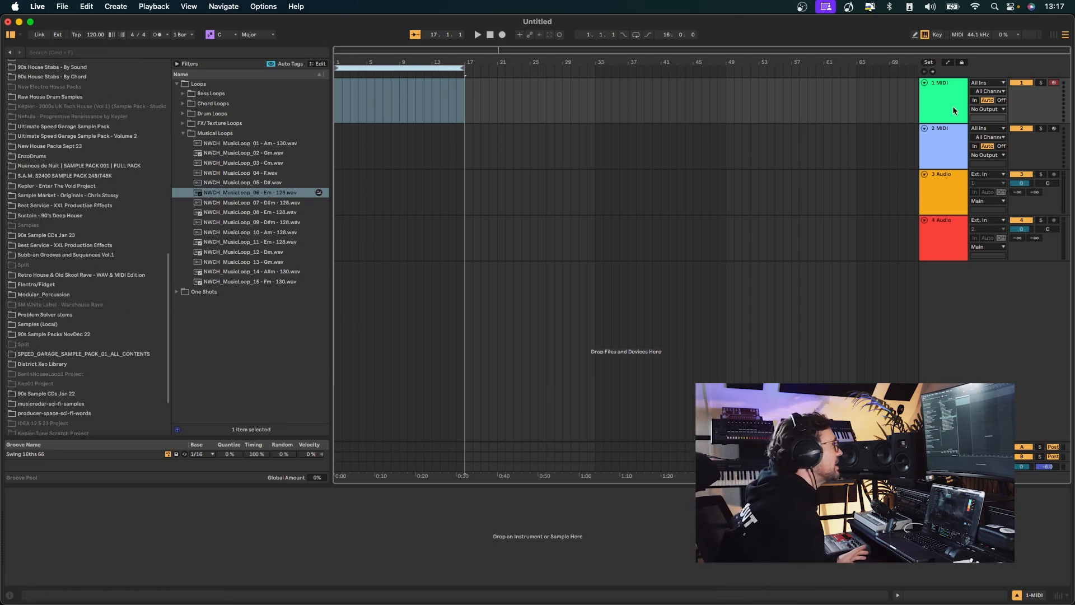
pyautogui.scroll(10, 98, 208)
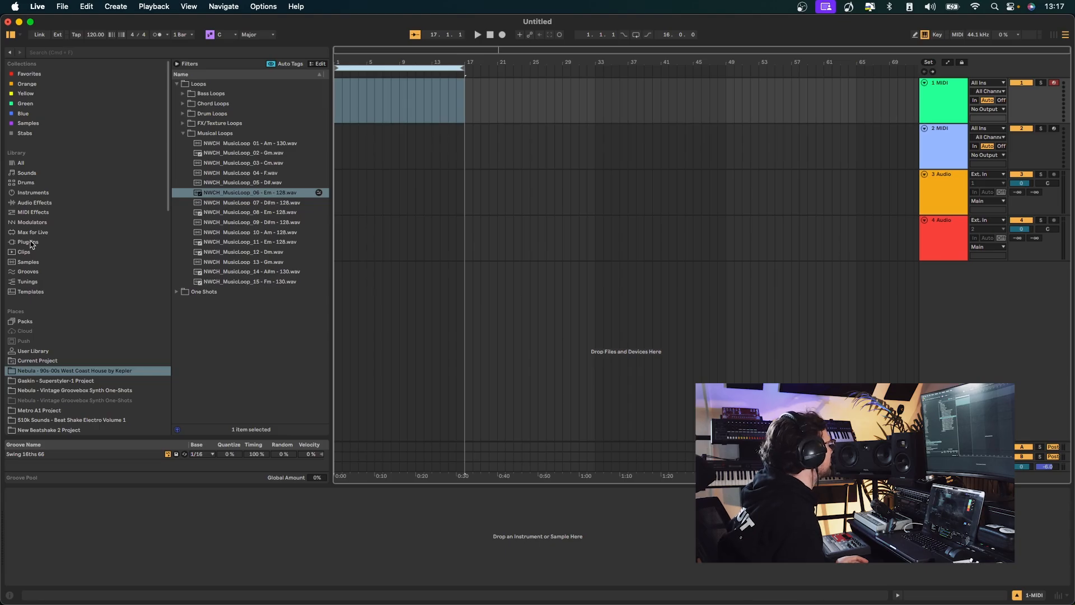
pyautogui.click(28, 242)
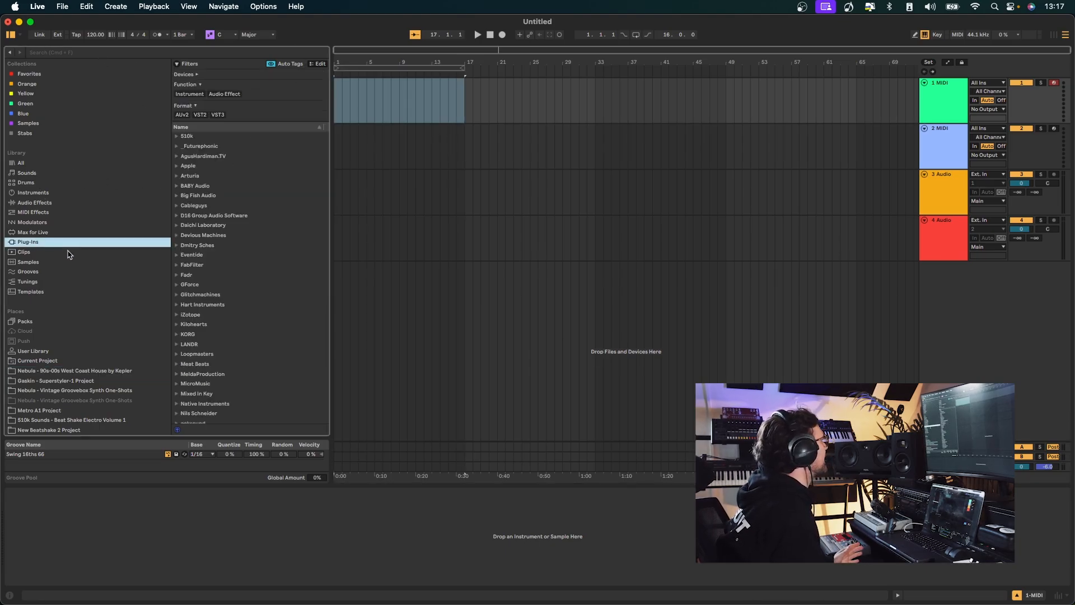
pyautogui.click(31, 194)
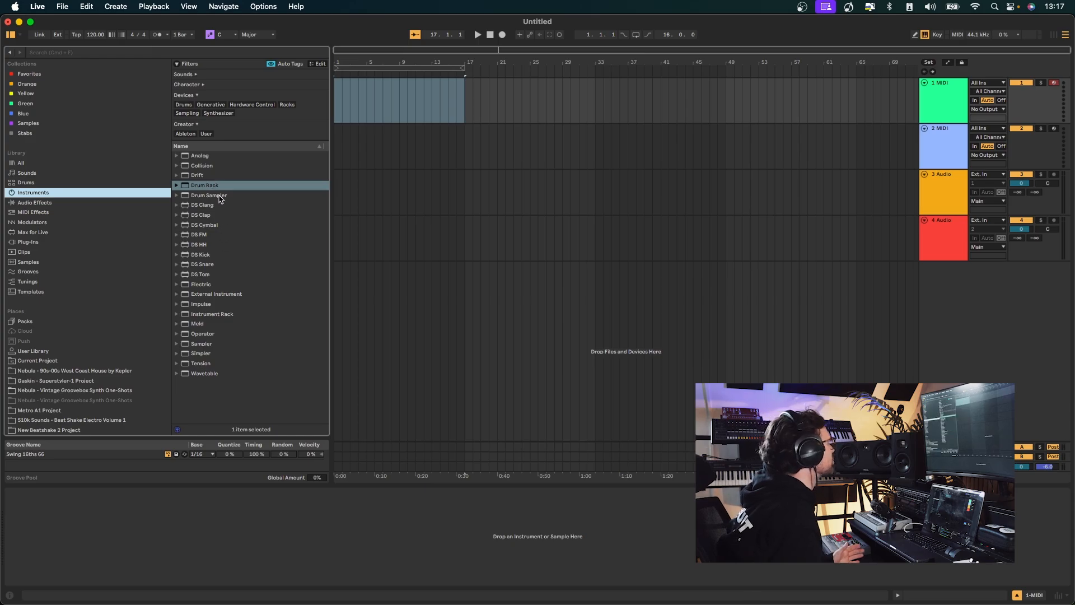
pyautogui.moveTo(213, 185); pyautogui.dragTo(397, 116)
# Duplicate the Drum Rack track three times to get four Drum Rack tracks
pyautogui.click(950, 120)
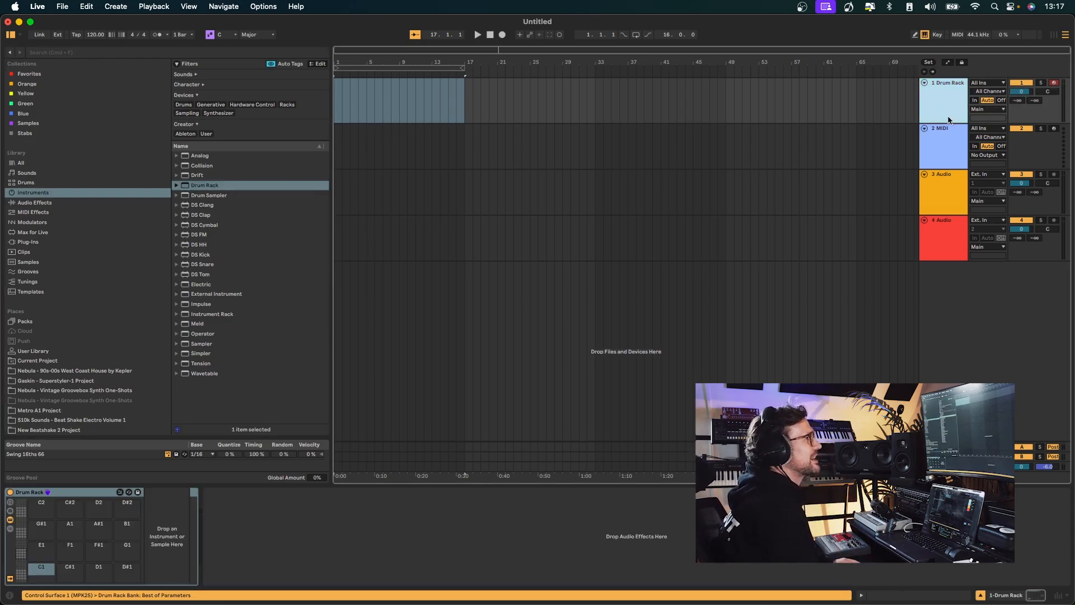
pyautogui.press('super+d')
pyautogui.press('super+d')
pyautogui.press('super+d')
# Delete the empty MIDI track and the two audio tracks below the Drum Racks
pyautogui.click(948, 264)
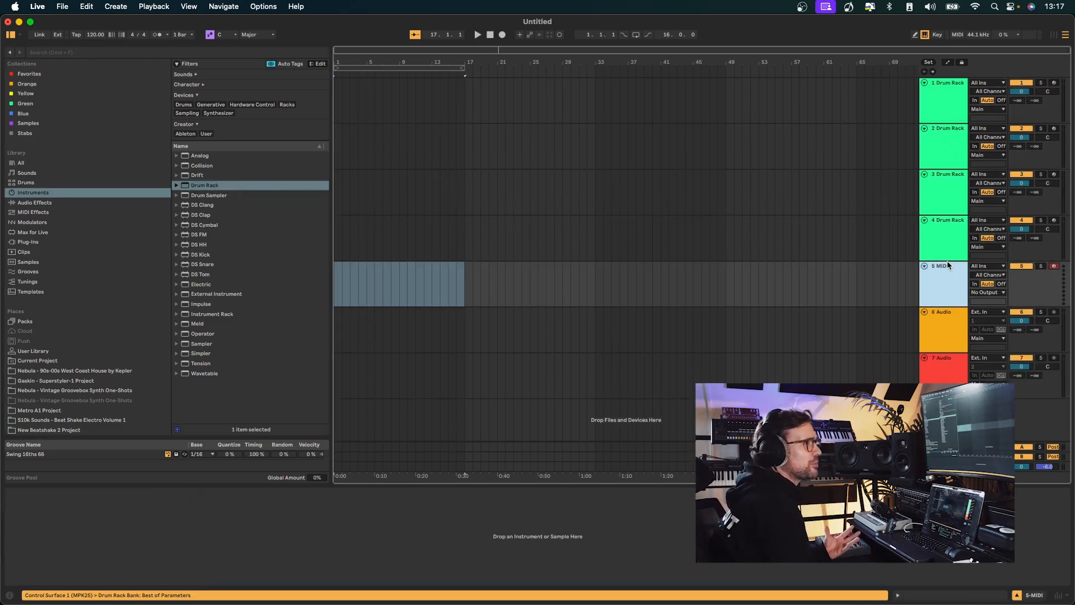
pyautogui.press('Delete')
pyautogui.press('Delete')
pyautogui.press('Delete')
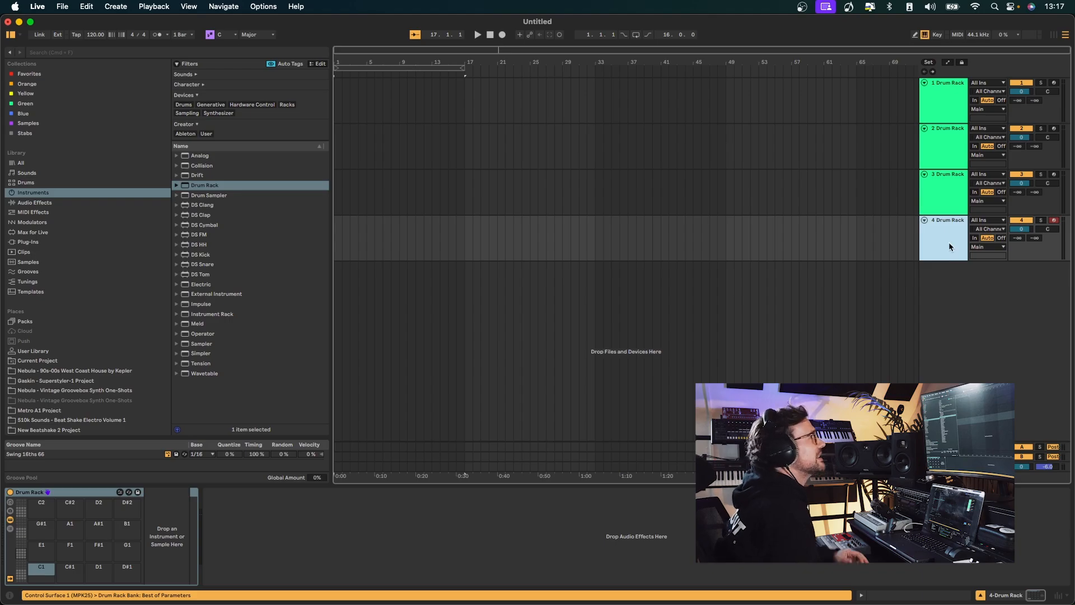
# Select the first Drum Rack track, widen the browser, and expand VEH1 Soft Kicks in Vengeance.Essential.House.Vol.1 from New House Packs Sept 23
pyautogui.click(925, 104)
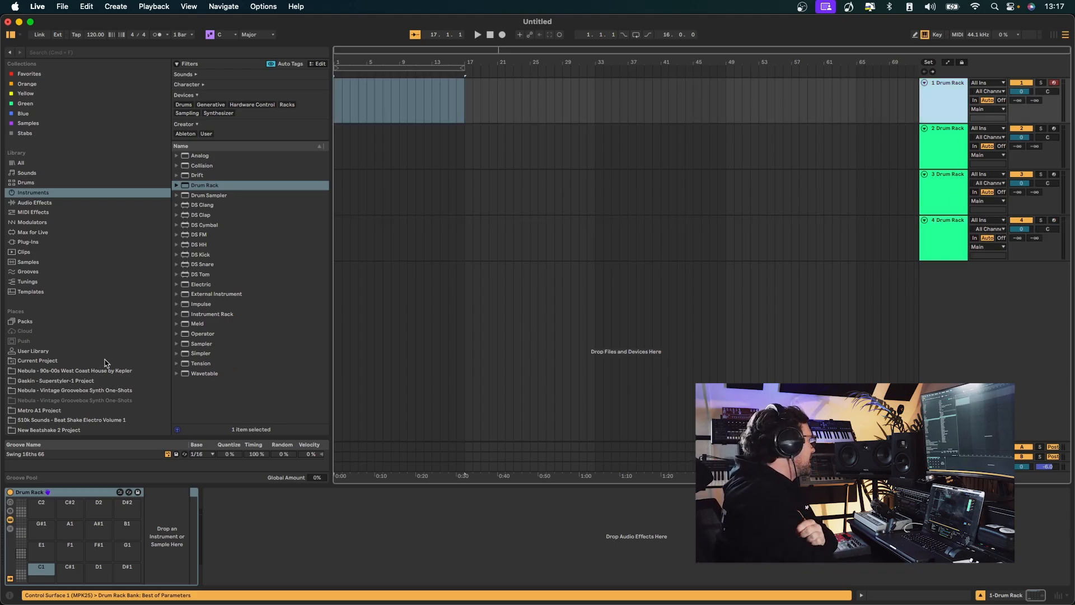
pyautogui.scroll(-15, 105, 363)
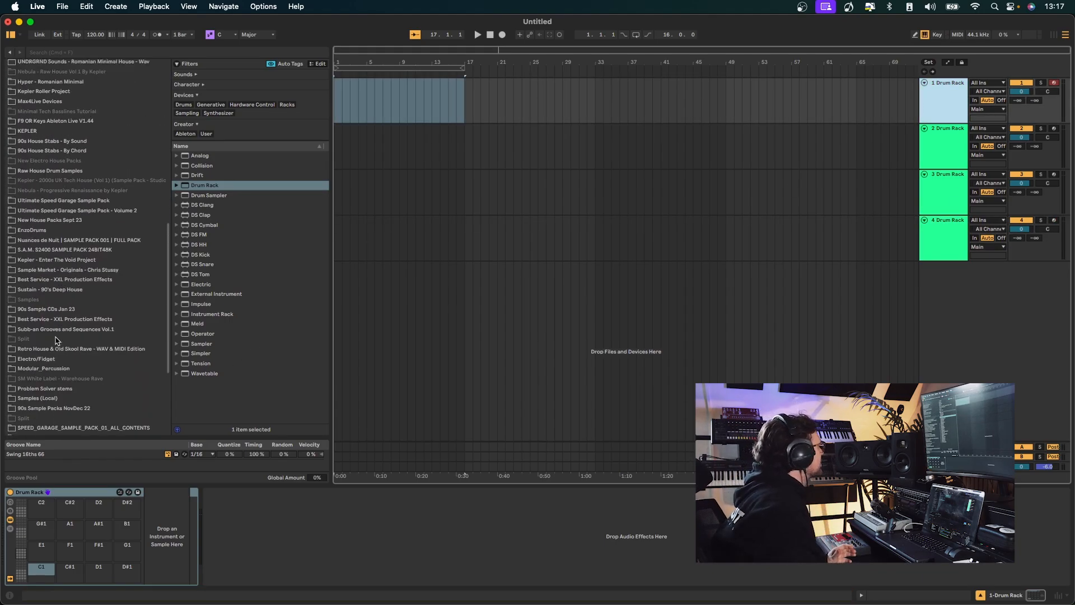
pyautogui.scroll(3, 56, 340)
pyautogui.click(54, 264)
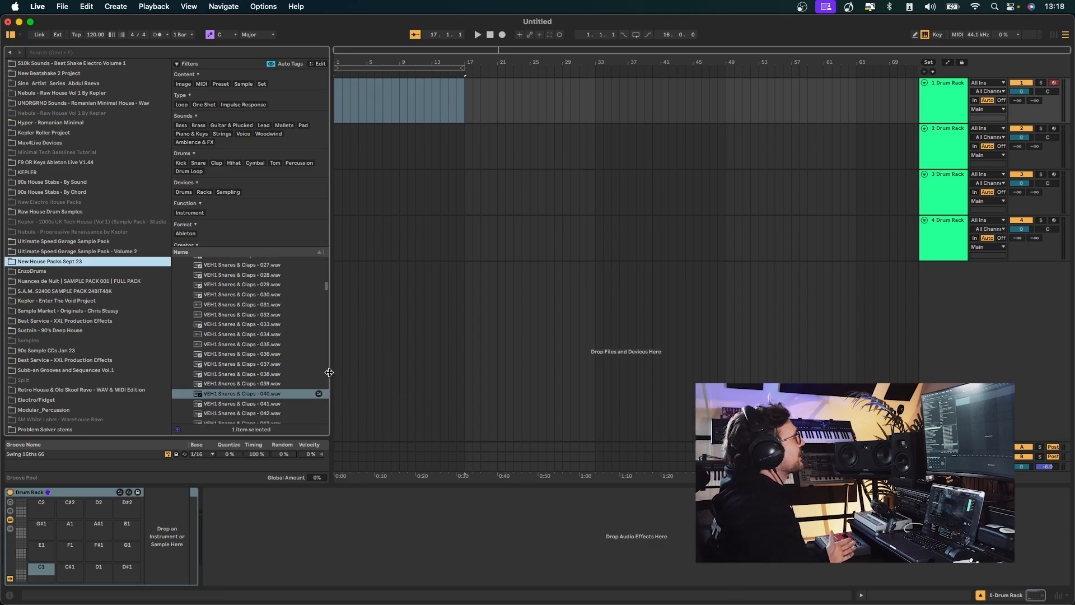
pyautogui.moveTo(330, 373); pyautogui.dragTo(431, 372)
pyautogui.scroll(10, 291, 361)
pyautogui.click(187, 351)
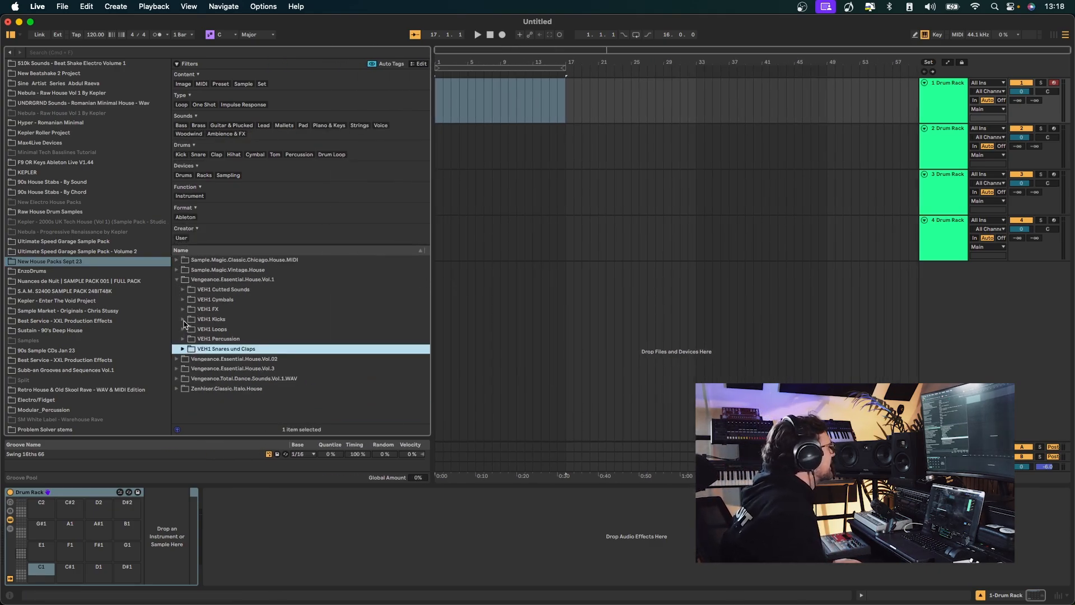
pyautogui.click(183, 319)
pyautogui.click(189, 339)
# Audition the VEH1 Soft Kick samples from 005 through 052 to choose a kick
pyautogui.click(283, 387)
pyautogui.scroll(-4, 282, 388)
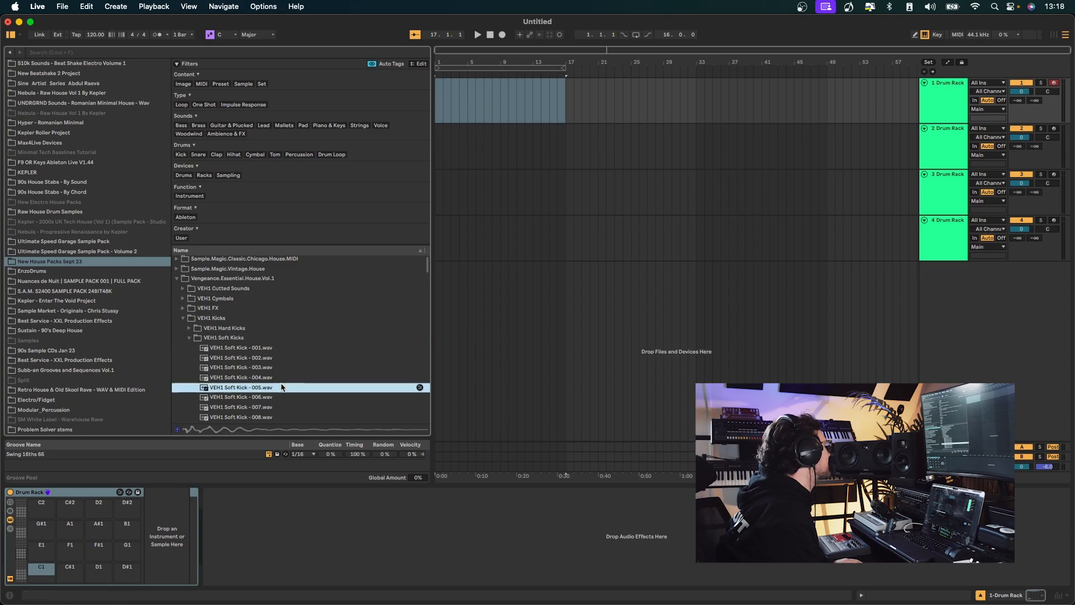
pyautogui.click(283, 387)
pyautogui.click(283, 398)
pyautogui.scroll(-4, 284, 398)
pyautogui.click(285, 395)
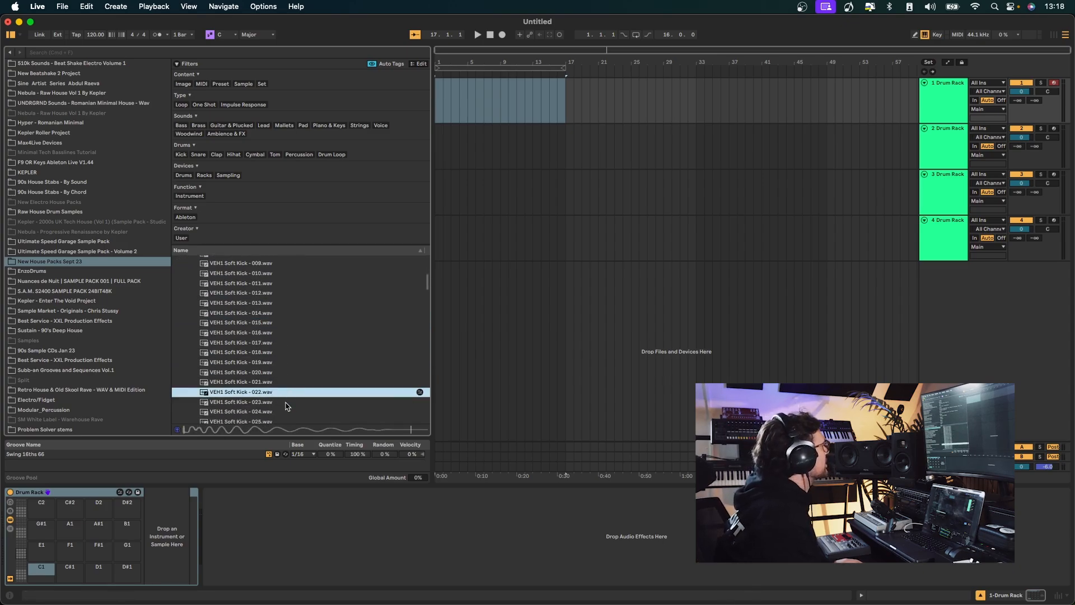
pyautogui.click(285, 402)
pyautogui.scroll(-4, 284, 403)
pyautogui.click(284, 390)
pyautogui.scroll(-4, 283, 386)
pyautogui.click(280, 372)
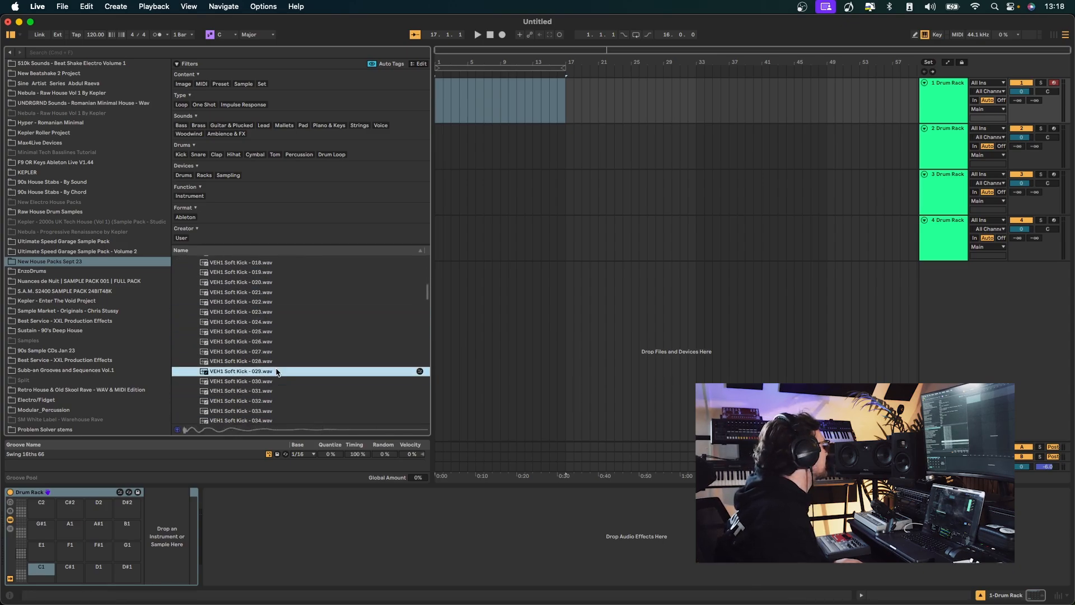
pyautogui.click(283, 379)
pyautogui.scroll(-4, 283, 379)
pyautogui.click(283, 379)
pyautogui.click(281, 393)
pyautogui.click(284, 410)
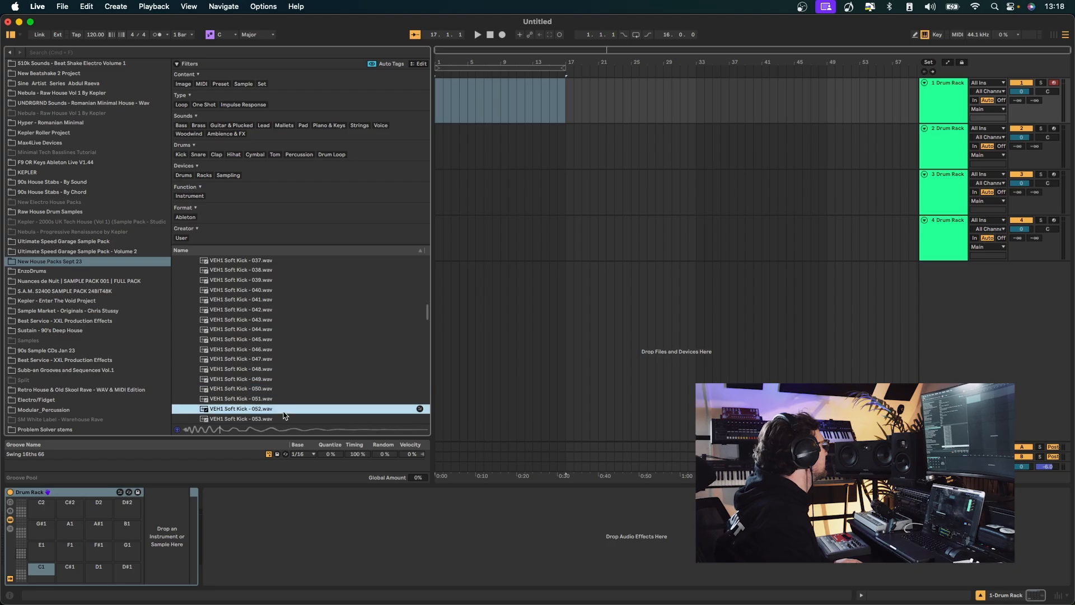
pyautogui.scroll(-1, 284, 411)
# Load VEH1 Soft Kick - 052.wav onto the A1 pad of the first track's Drum Rack
pyautogui.doubleClick(959, 99)
pyautogui.scroll(-1, 252, 405)
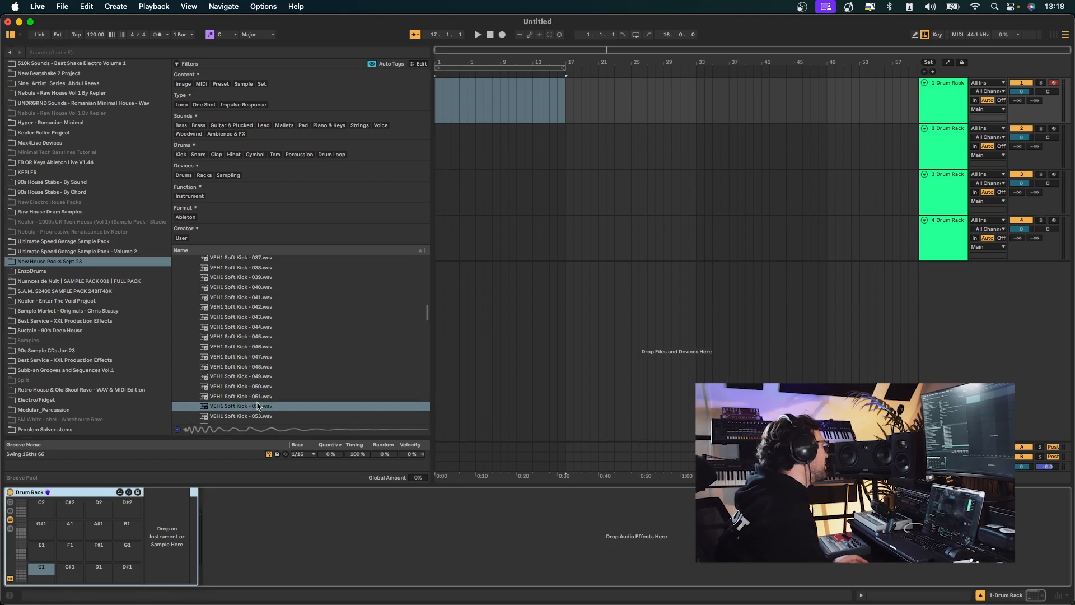
pyautogui.moveTo(246, 405); pyautogui.dragTo(95, 598)
pyautogui.moveTo(65, 537); pyautogui.dragTo(65, 534)
# Create an empty eight-bar MIDI clip from bar 1 on the first Drum Rack track
pyautogui.click(540, 97)
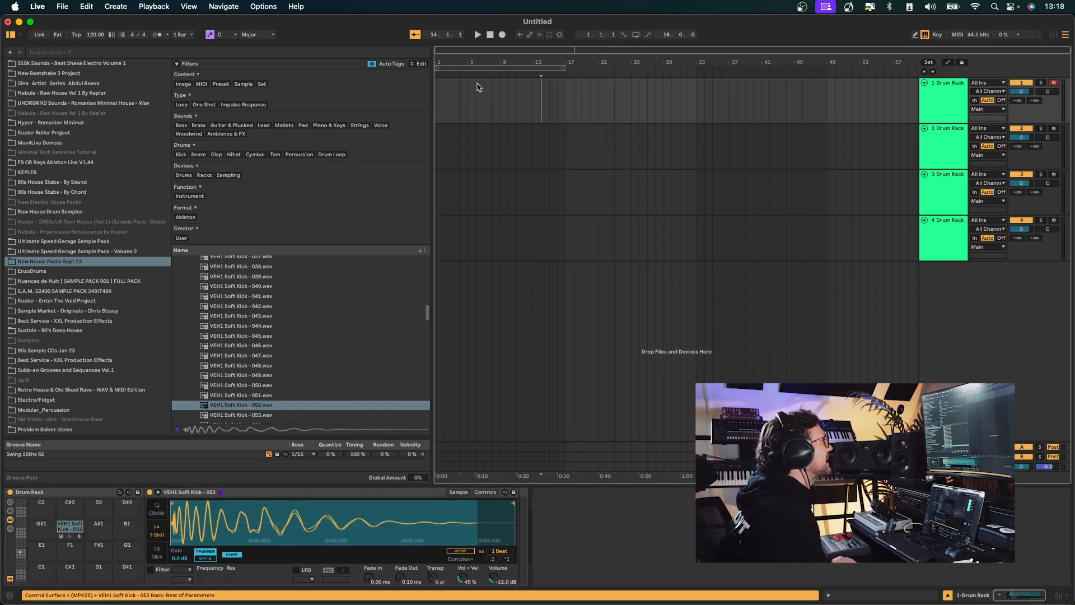
pyautogui.moveTo(500, 88); pyautogui.dragTo(436, 90)
pyautogui.press('super+shift+m')
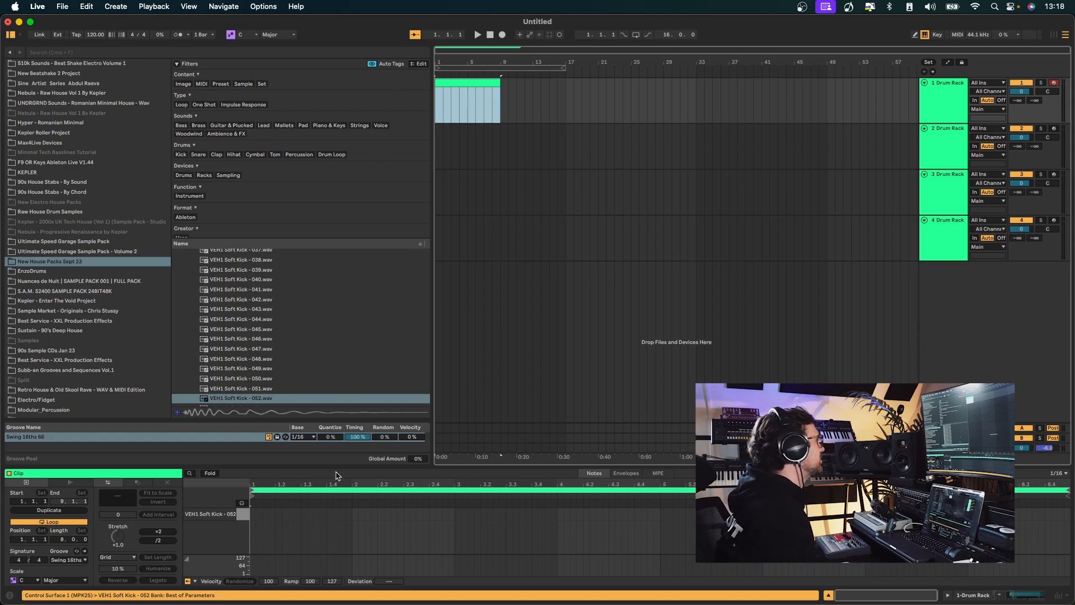
# Program a four-on-the-floor kick, duplicate it across the whole clip, and shorten the arrangement loop range to the same eight bars
pyautogui.click(253, 513)
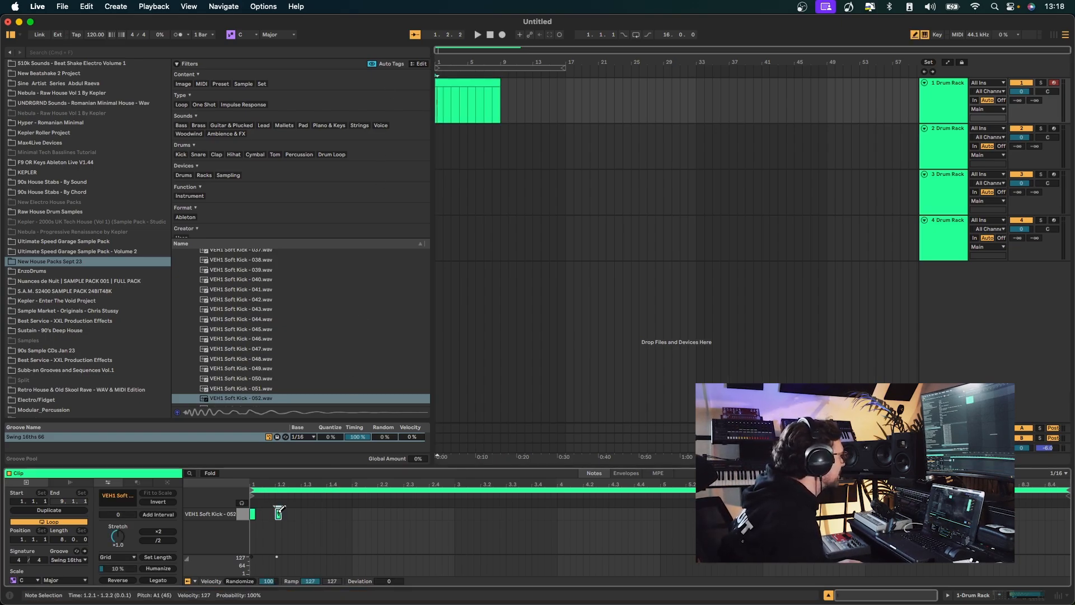
pyautogui.press('super+a')
pyautogui.press('super+d')
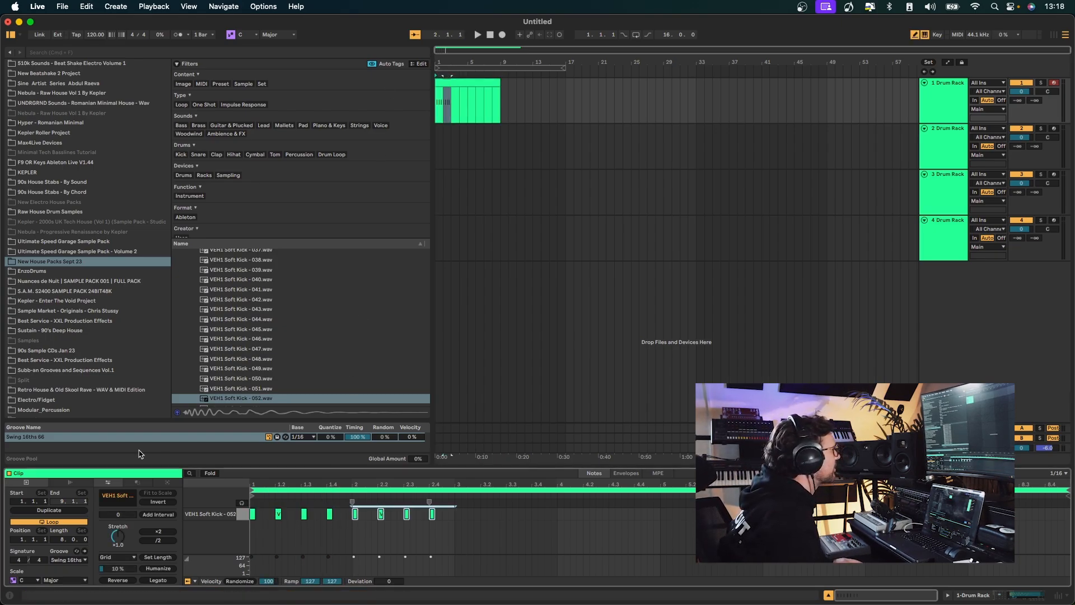
pyautogui.press('super+a')
pyautogui.press('super+d')
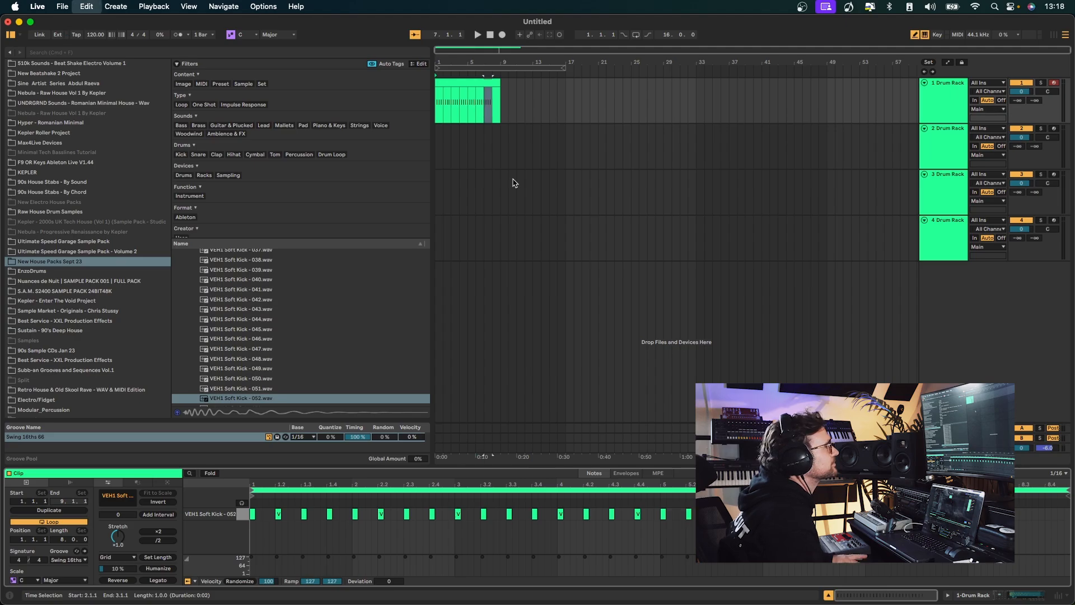
pyautogui.moveTo(560, 66); pyautogui.dragTo(499, 73)
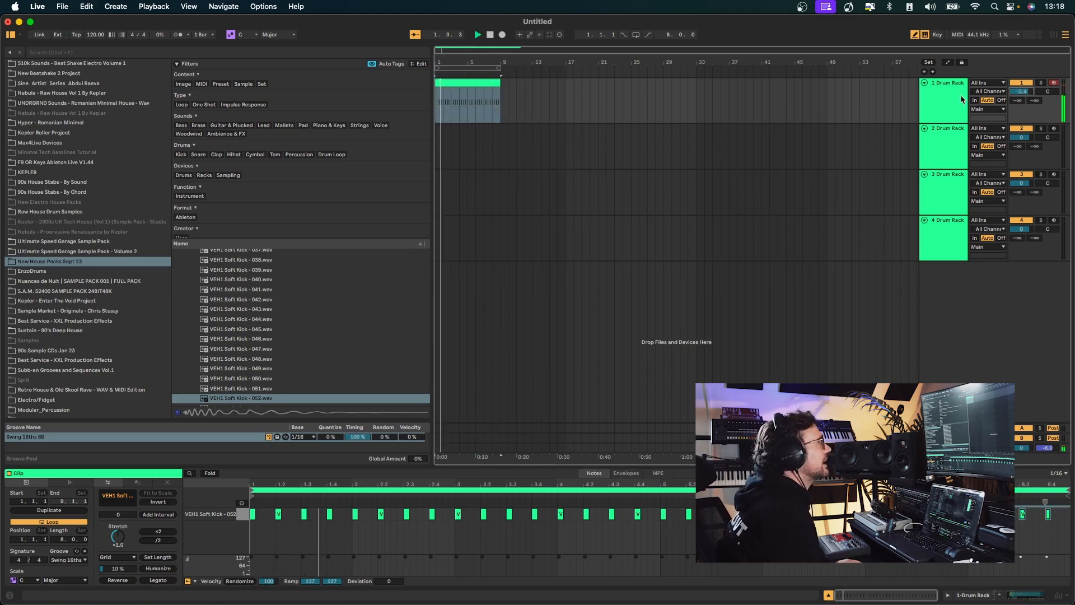
# Set the kick sample's Fade Out to 125 ms in the first track's Drum Rack
pyautogui.doubleClick(956, 93)
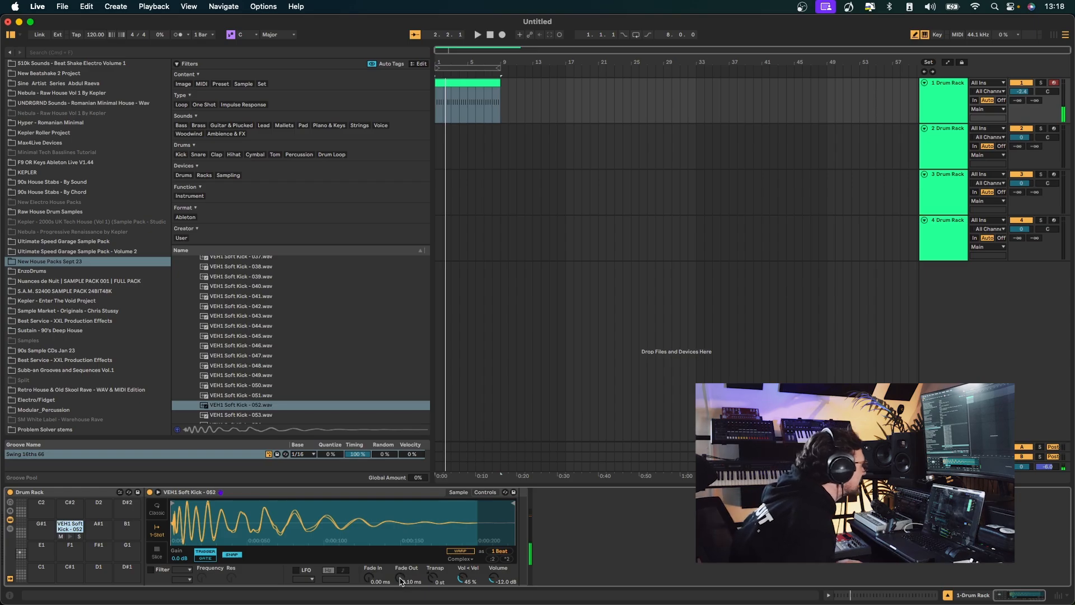
pyautogui.moveTo(400, 581); pyautogui.dragTo(399, 548)
pyautogui.press('space')
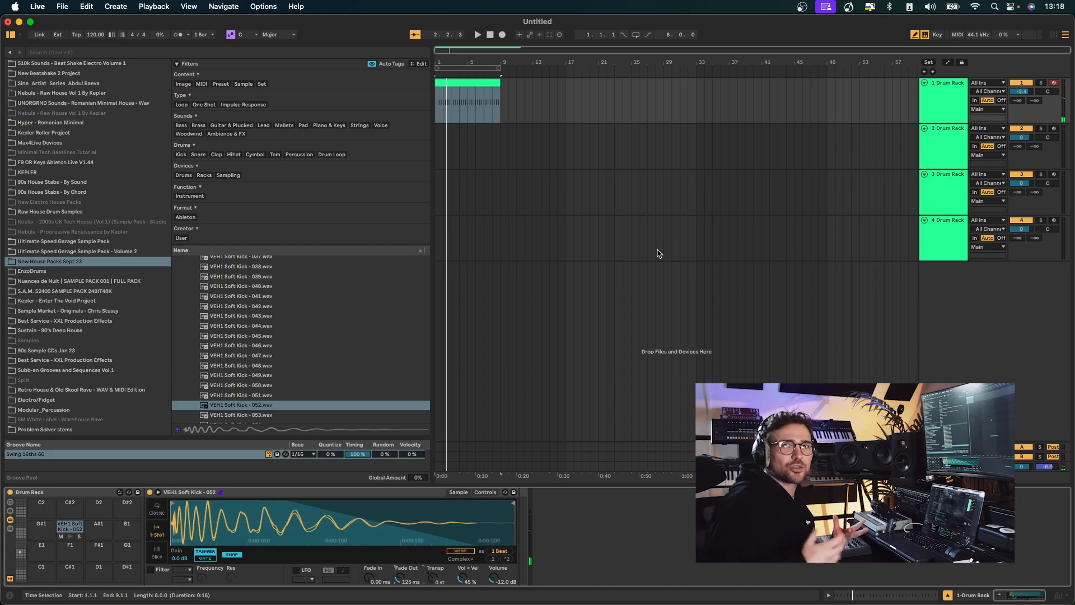
# Search the Samples (Local) folder for "LPE"
pyautogui.scroll(10, 125, 150)
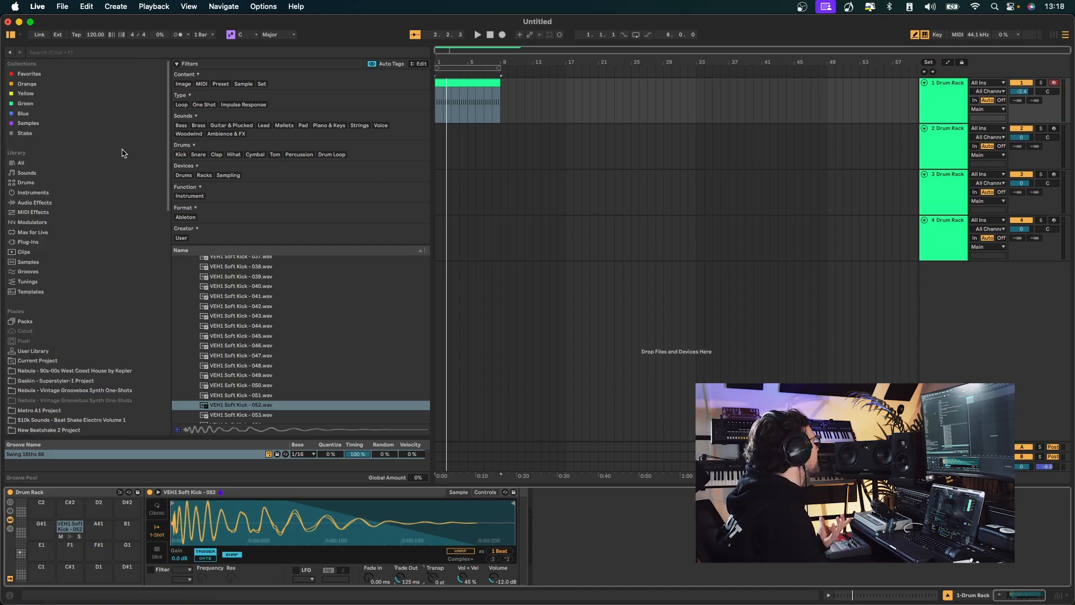
pyautogui.scroll(-12, 88, 358)
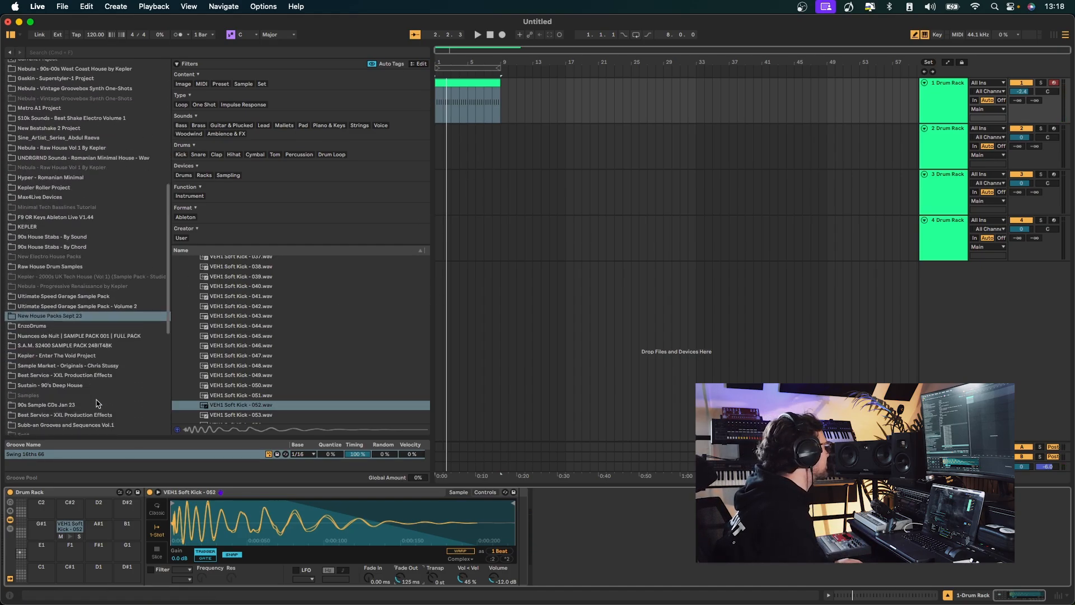
pyautogui.click(31, 178)
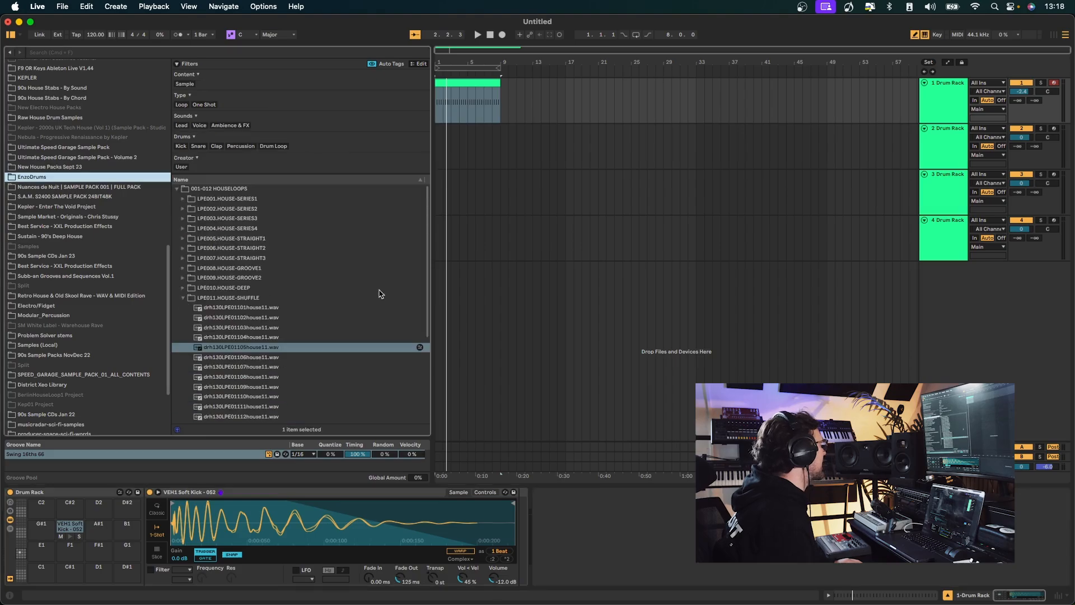
pyautogui.scroll(-4, 60, 325)
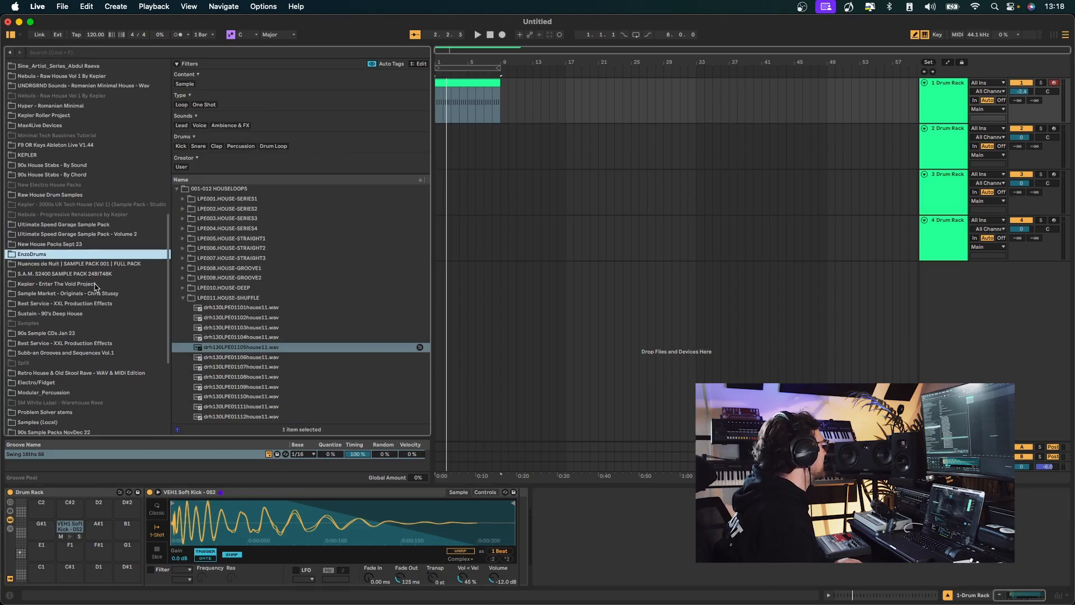
pyautogui.click(38, 248)
pyautogui.click(116, 52)
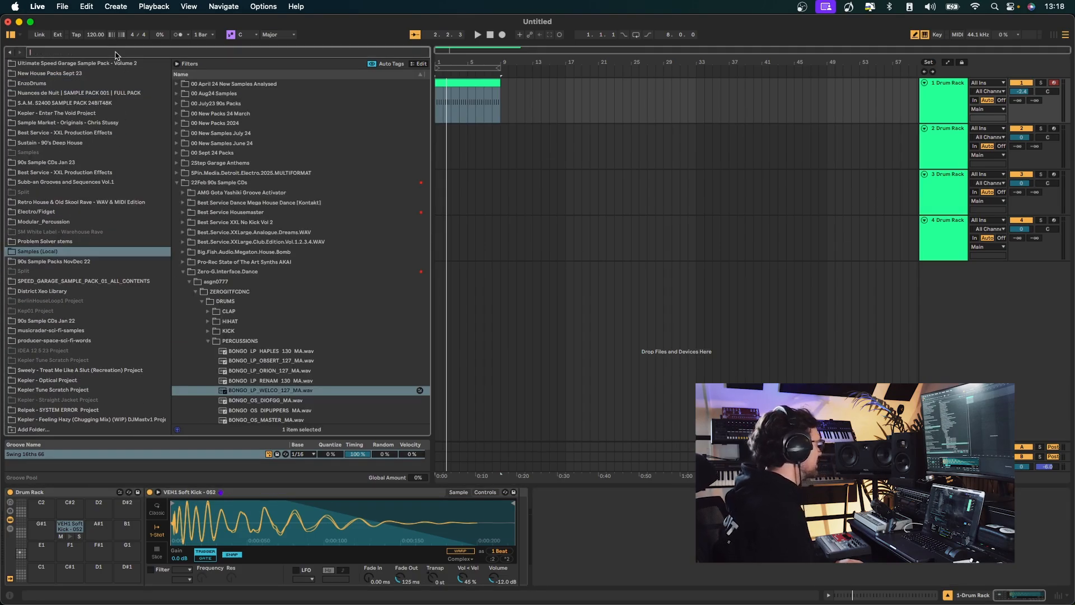
pyautogui.write('LPE')
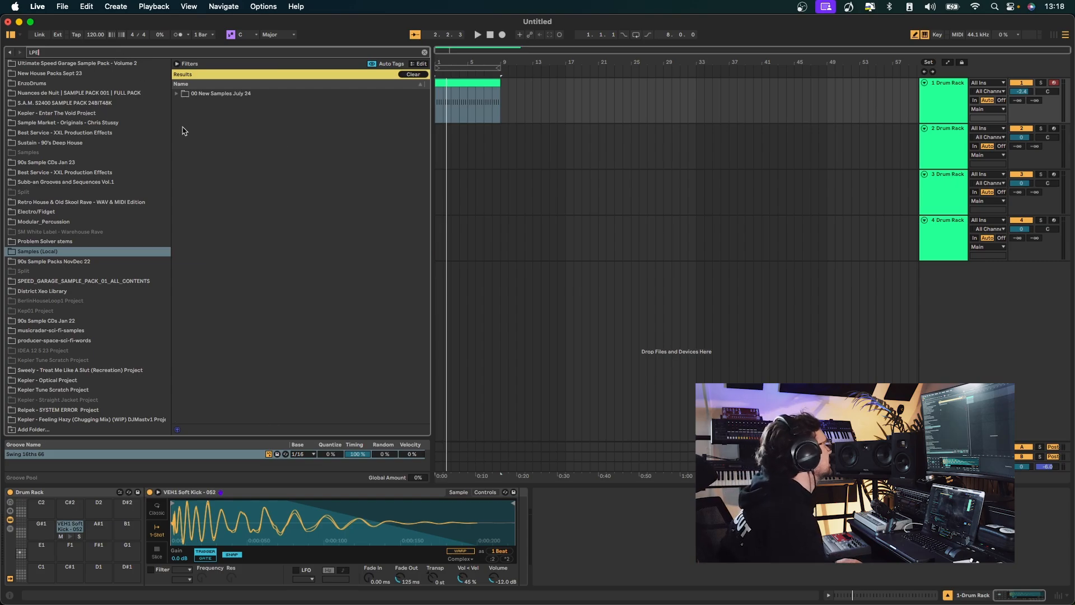
# Expand LPE_CD1, 041-052 TRIBALLOOPS and LPE047.TRIBAL-GROOVE1 in 00 New Samples July 24, and preview drb130LPE04704tribal7.wav
pyautogui.click(177, 94)
pyautogui.click(183, 104)
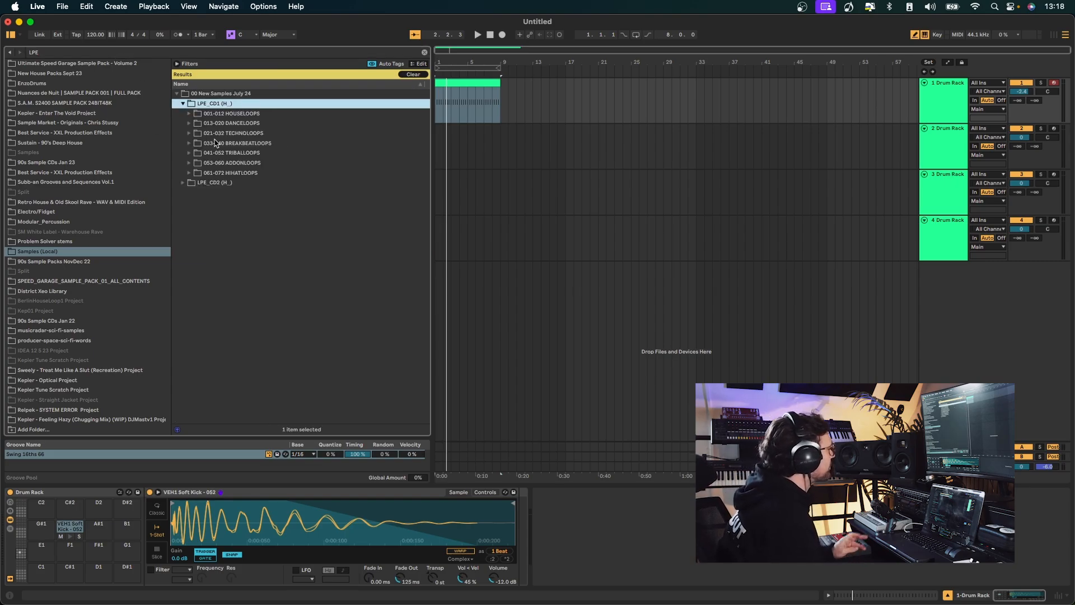
pyautogui.click(189, 152)
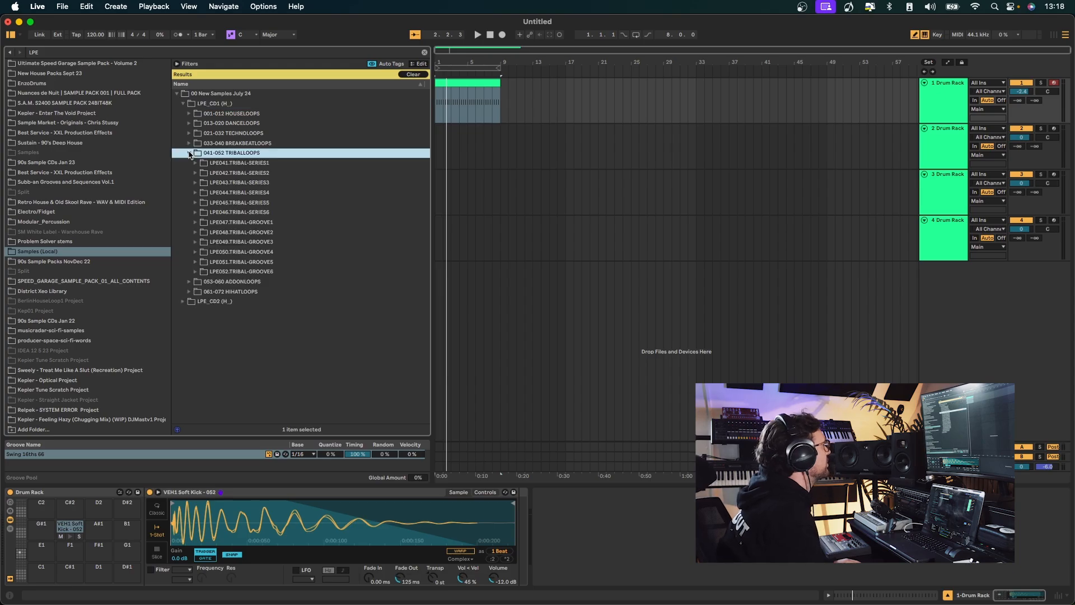
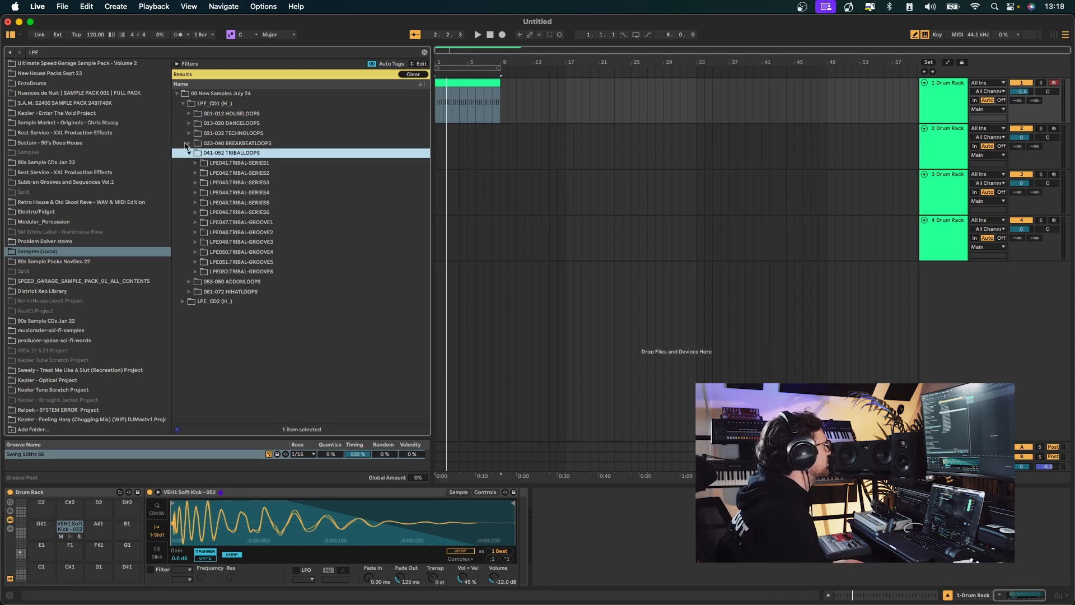
pyautogui.click(195, 222)
pyautogui.click(266, 262)
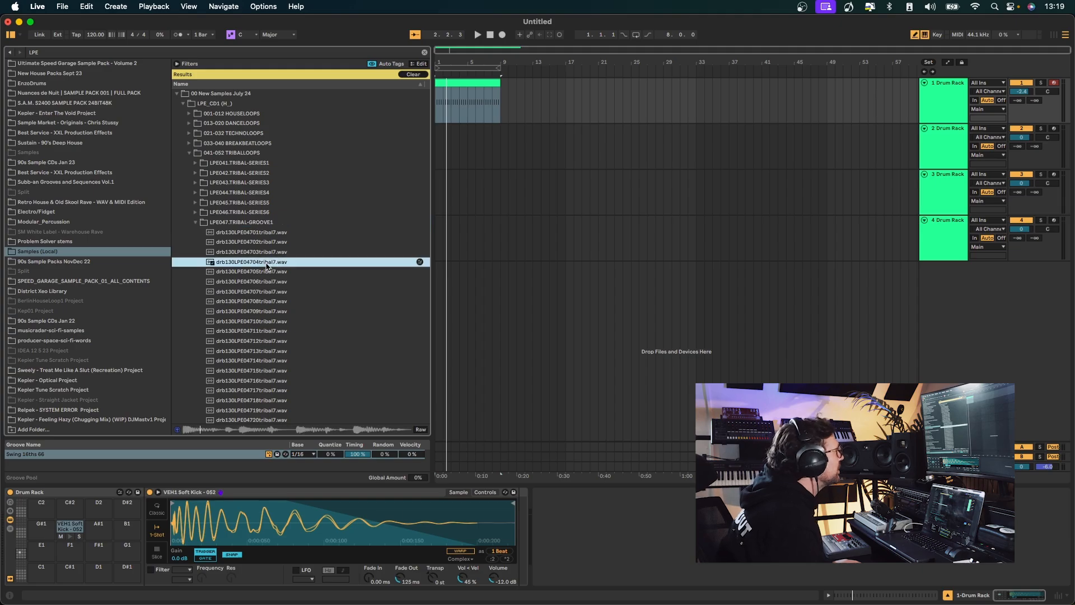
# Set the tempo to 127 BPM and switch on arrangement looping
pyautogui.click(478, 69)
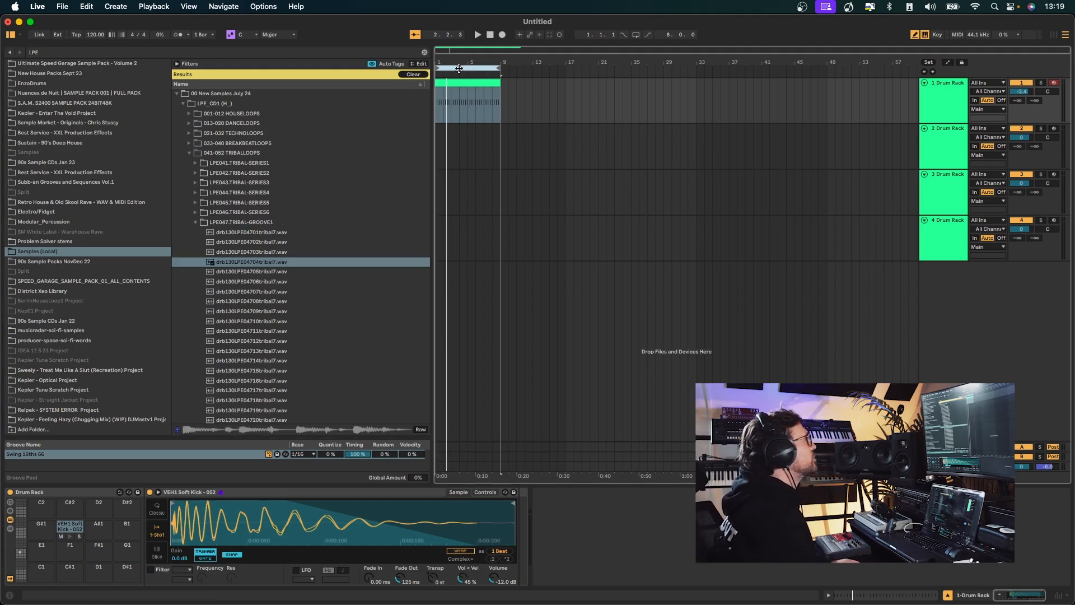
pyautogui.click(95, 36)
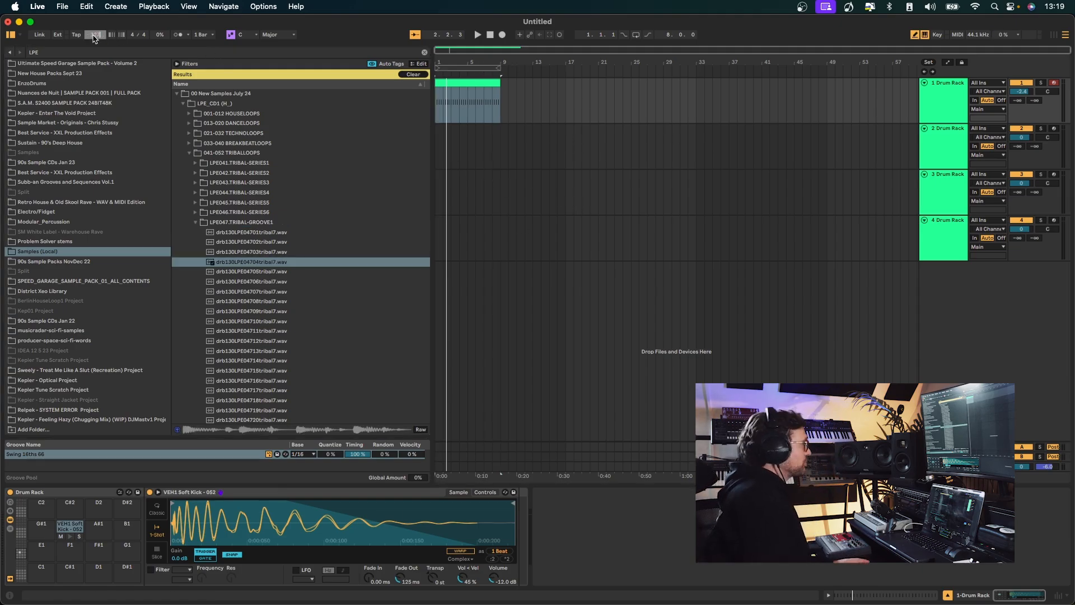
pyautogui.click(480, 66)
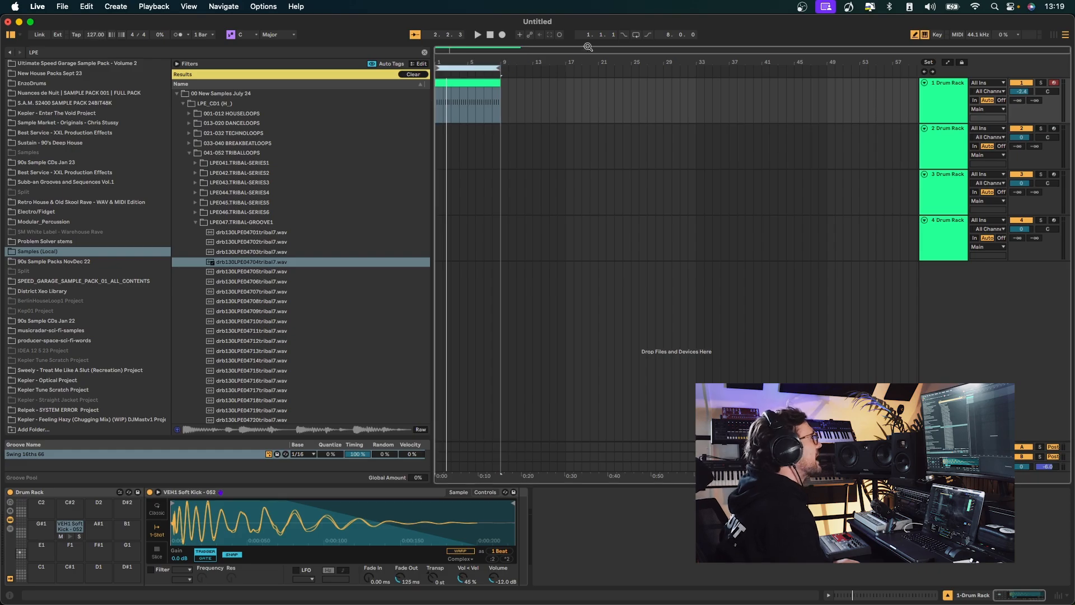
pyautogui.click(636, 35)
# Play the kick pattern and preview the tribal loops drb130LPE04704 through drb130LPE04706 against it
pyautogui.press('space')
pyautogui.click(251, 263)
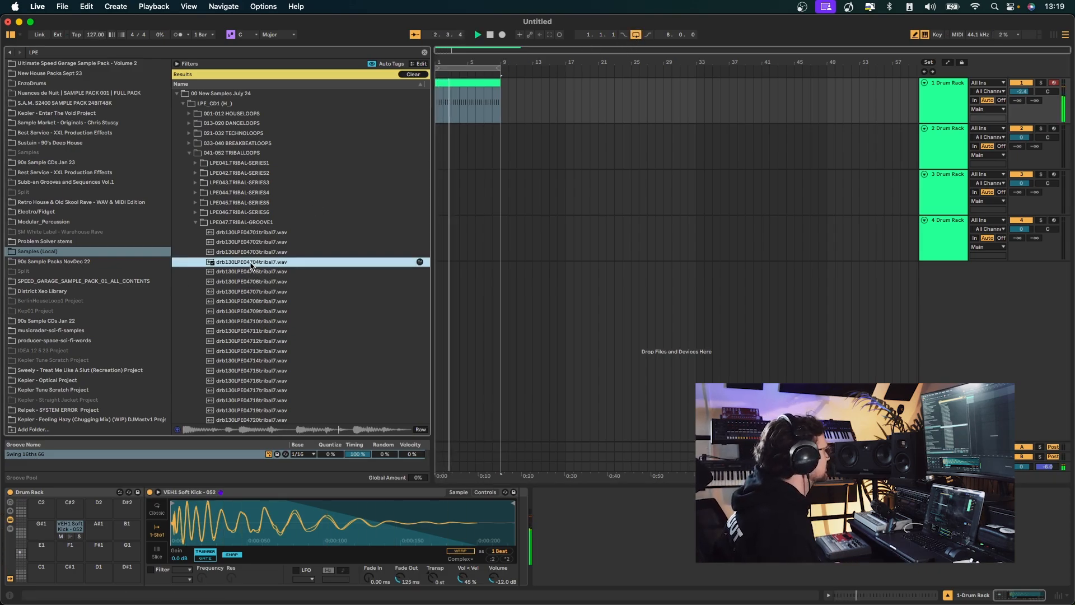
pyautogui.press('Down')
pyautogui.press('Down')
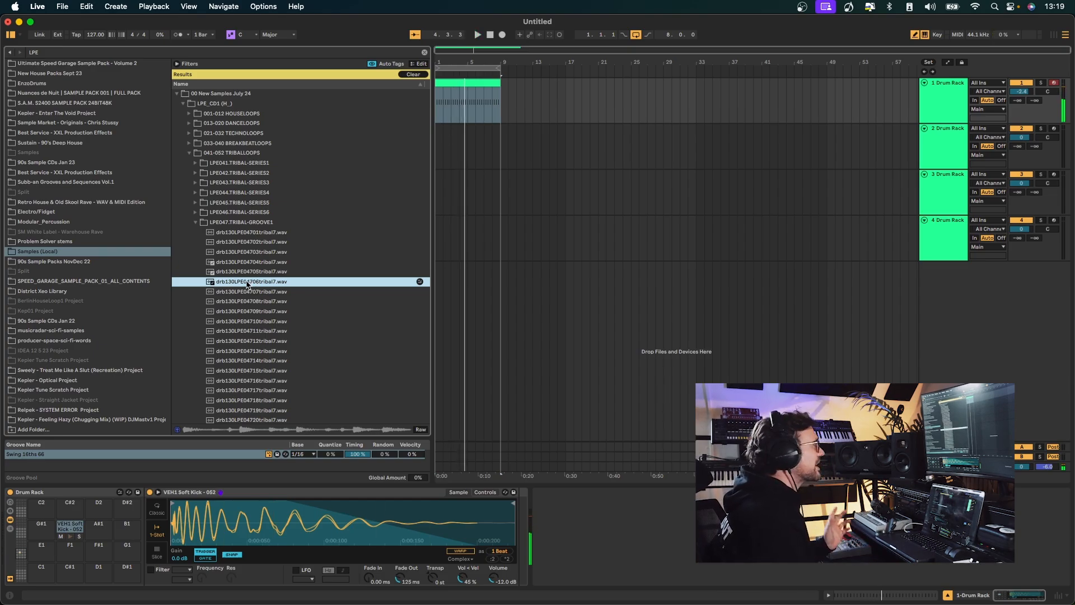
# Place drb130LPE04706tribal7.wav on a new audio track, repeat it across the eight bars, and lower the track volume to about -6.5 dB
pyautogui.moveTo(247, 285); pyautogui.dragTo(439, 265)
pyautogui.press('super+d')
pyautogui.press('super+d')
pyautogui.press('super+d')
pyautogui.press('super+d')
pyautogui.press('super+d')
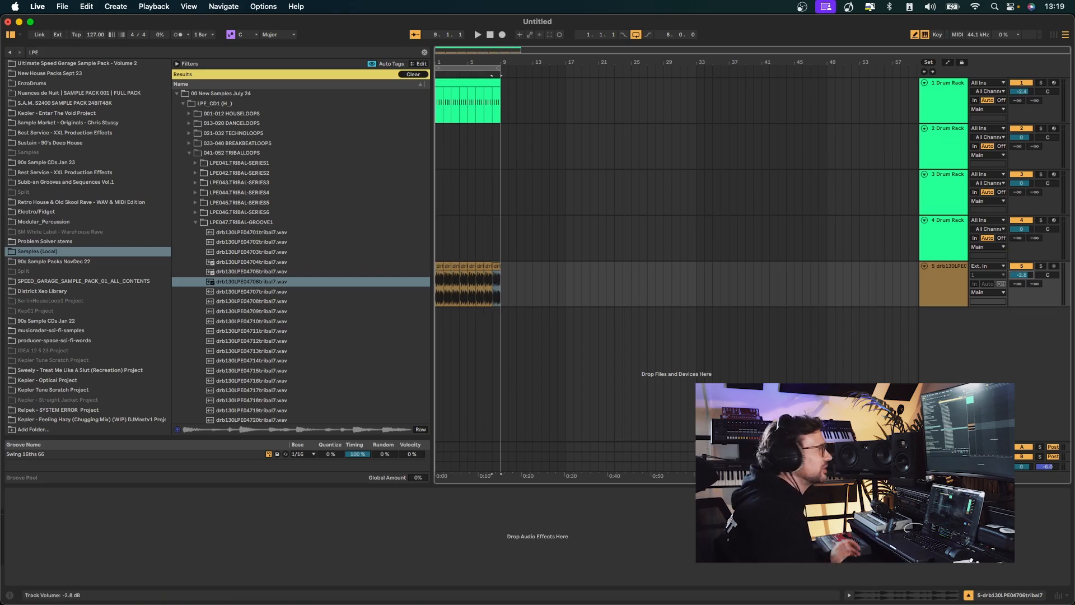
pyautogui.moveTo(1023, 276); pyautogui.dragTo(1023, 285)
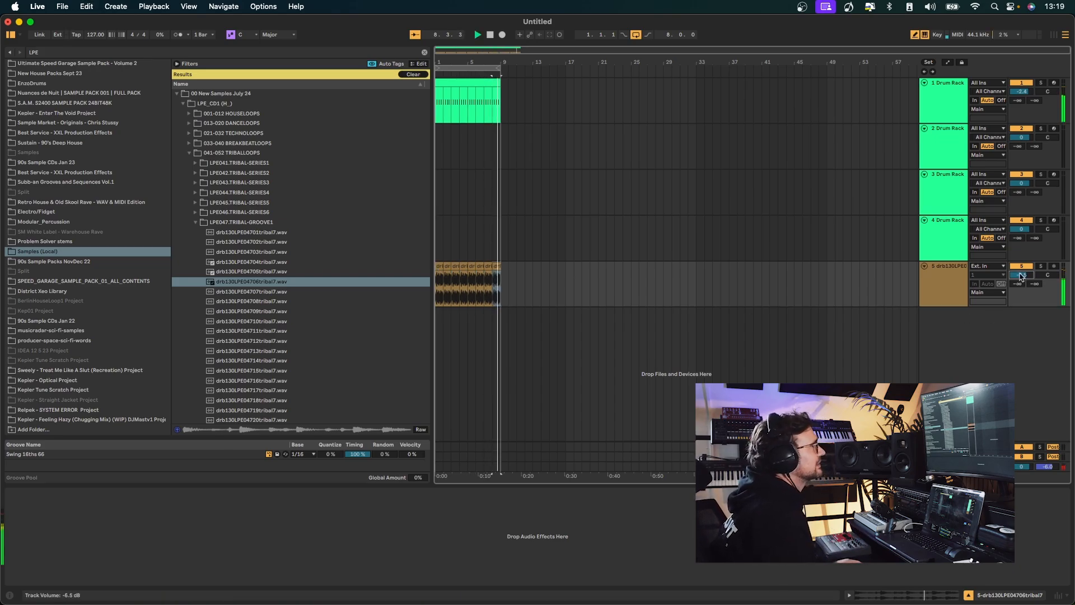
# Clear the browser search and add EQ Eight from Audio Effects to the tribal loop track
pyautogui.scroll(10, 90, 201)
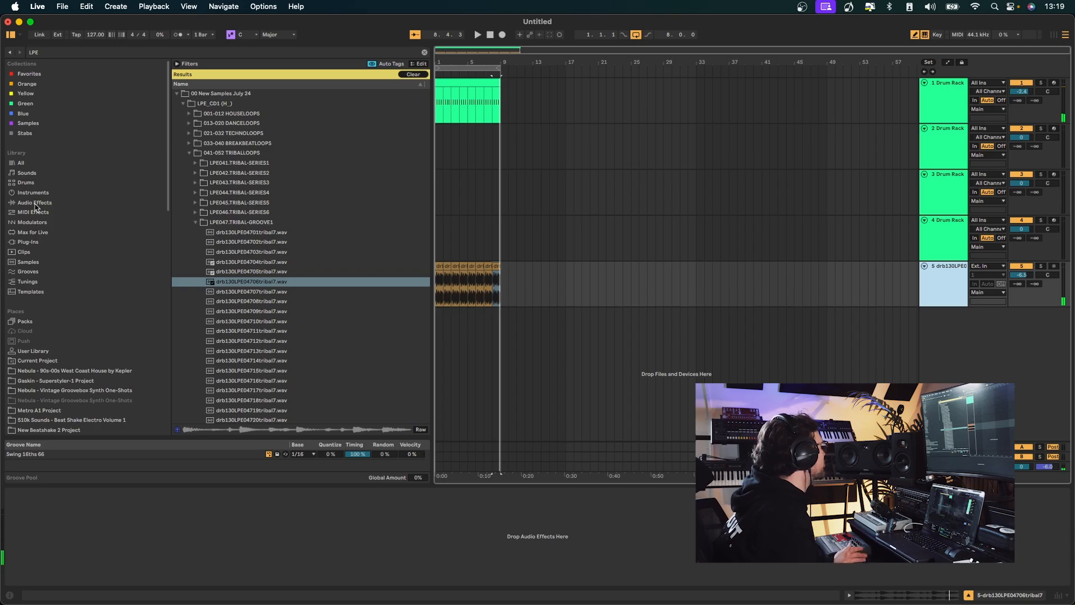
pyautogui.click(112, 202)
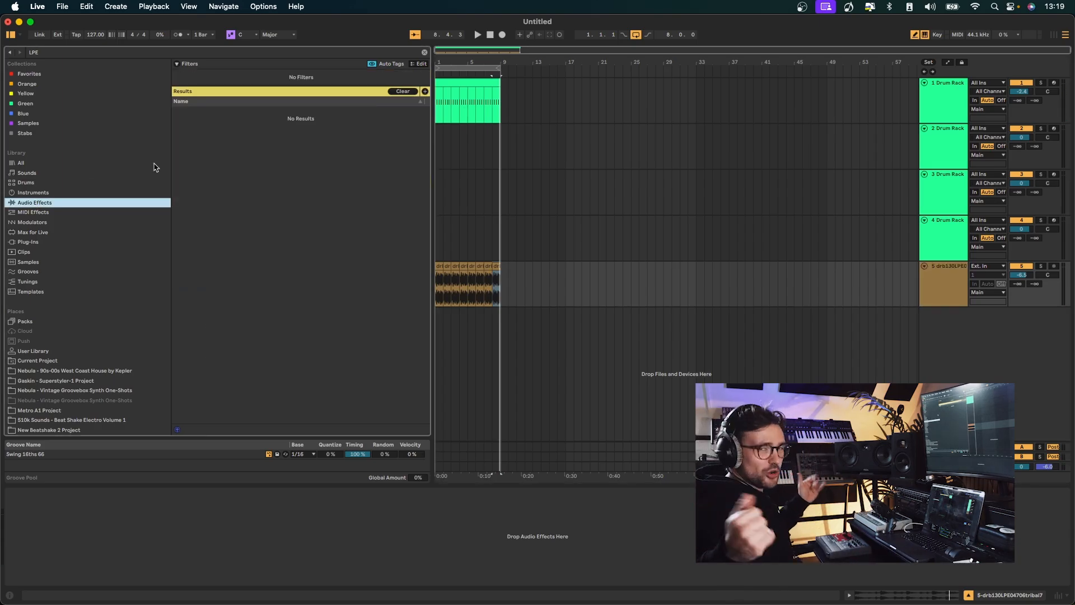
pyautogui.click(424, 52)
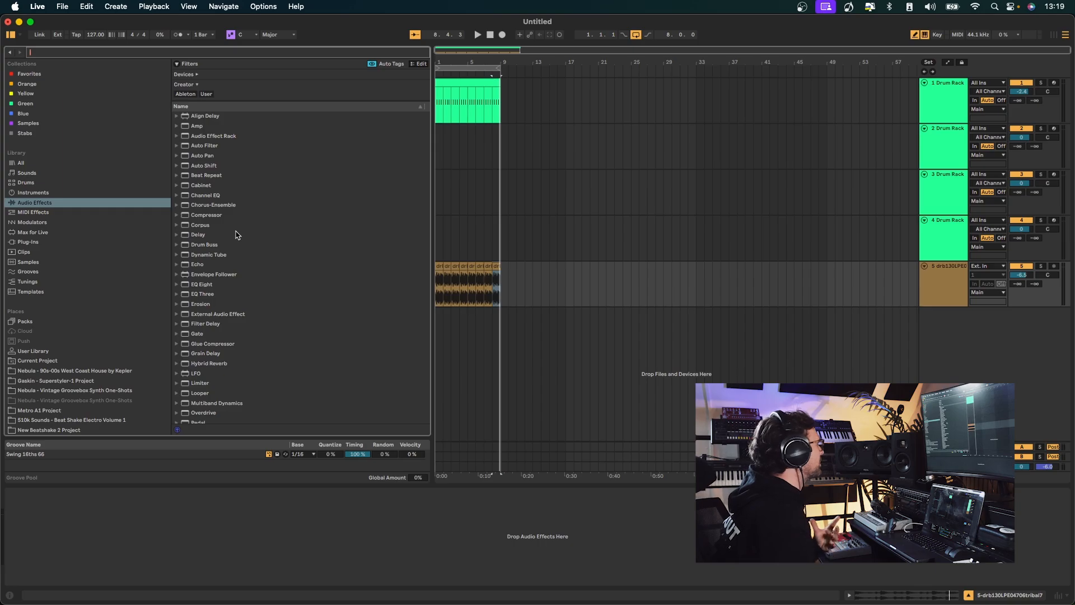
pyautogui.doubleClick(228, 285)
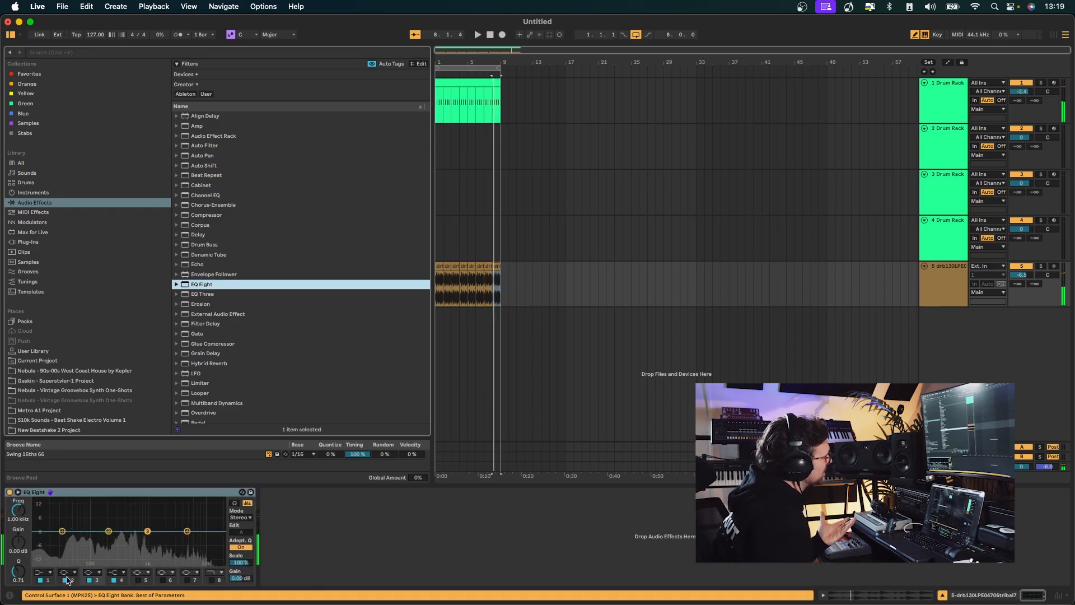
# Change EQ Eight's first band to a low-cut filter and set its frequency to about 267 Hz during playback
pyautogui.click(43, 571)
pyautogui.click(39, 519)
pyautogui.press('space')
pyautogui.moveTo(62, 531); pyautogui.dragTo(115, 537)
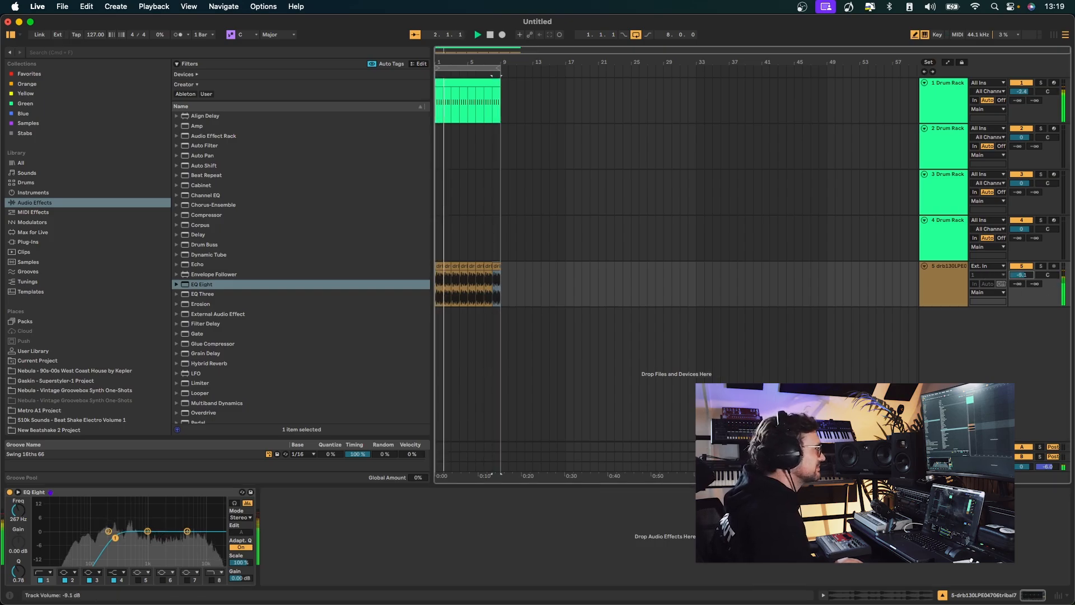
# Search the audio effects for "reduce" and add the Reduce Ambience preset after EQ Eight on the tribal loop track
pyautogui.press('Tab')
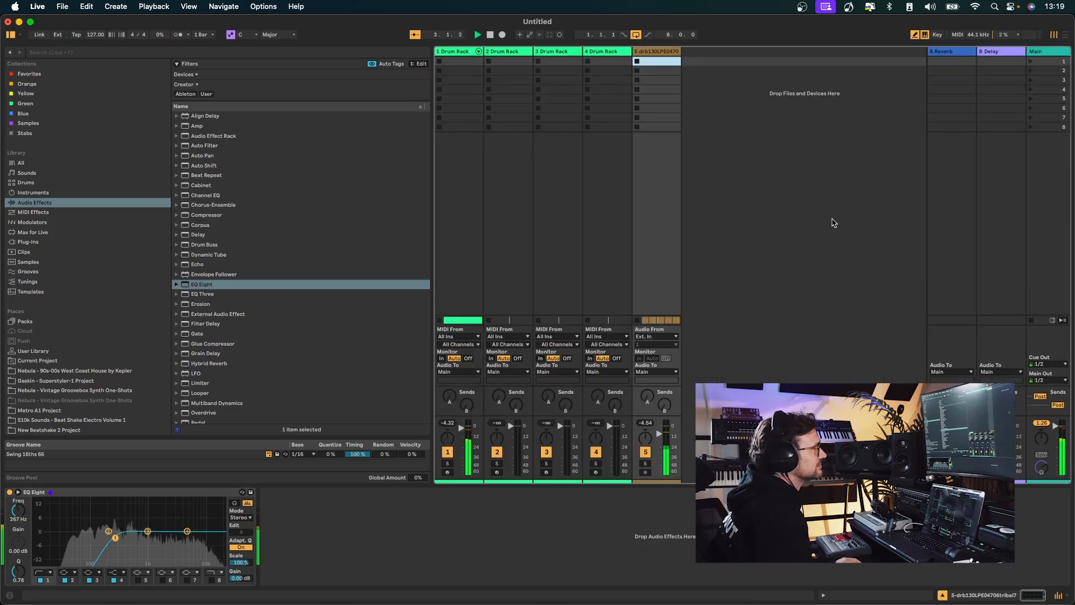
pyautogui.click(657, 65)
pyautogui.click(144, 52)
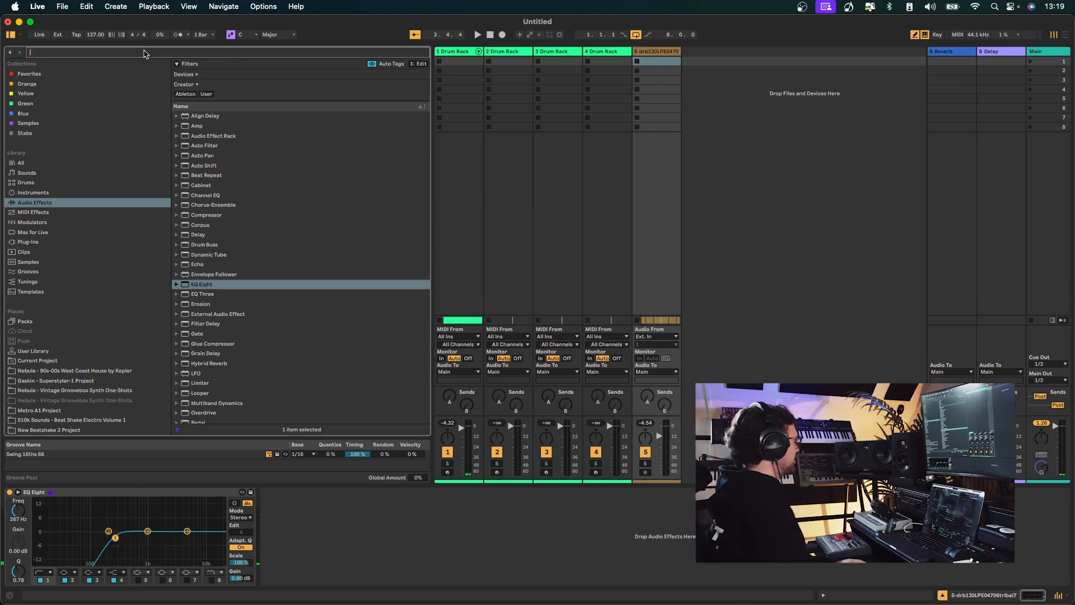
pyautogui.write('reduce')
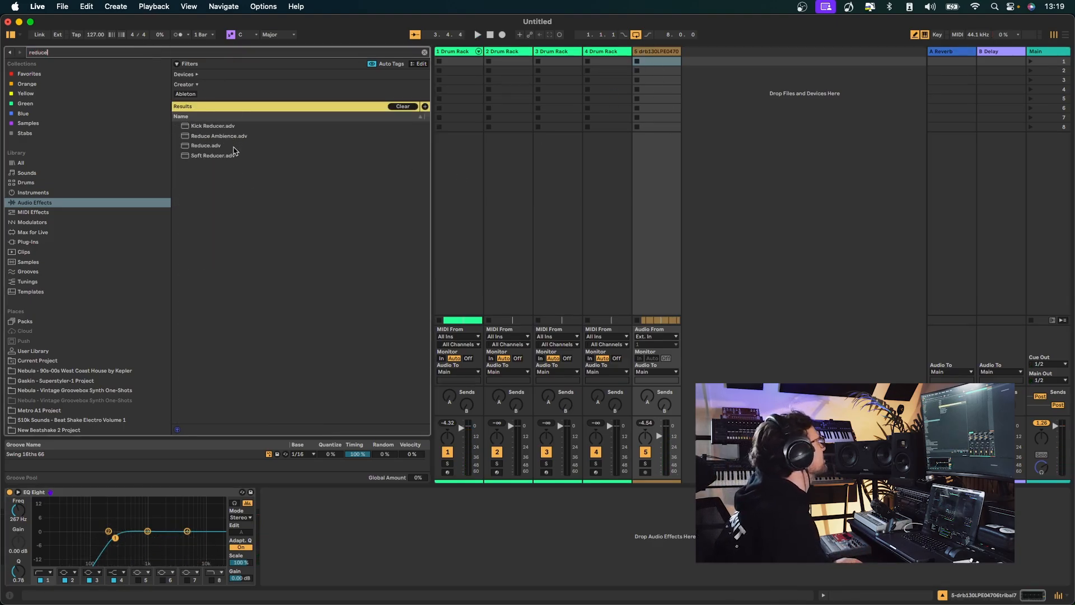
pyautogui.doubleClick(219, 138)
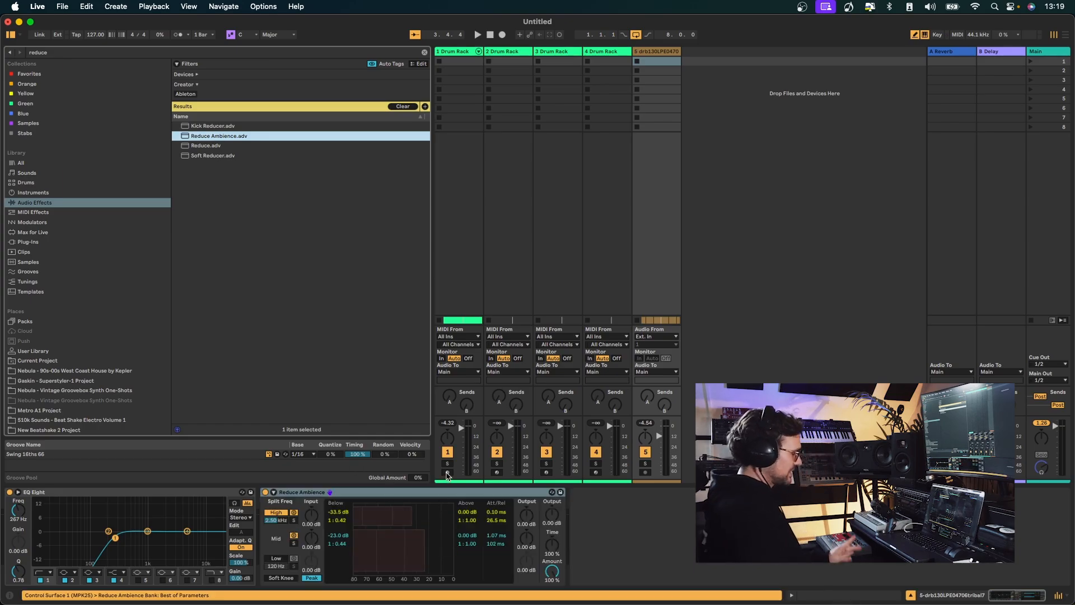
# Play the soloed tribal loop in the Arrangement, raise Reduce Ambience's high and mid below-threshold ratios, and compare with the device bypassed
pyautogui.press('Tab')
pyautogui.press('space')
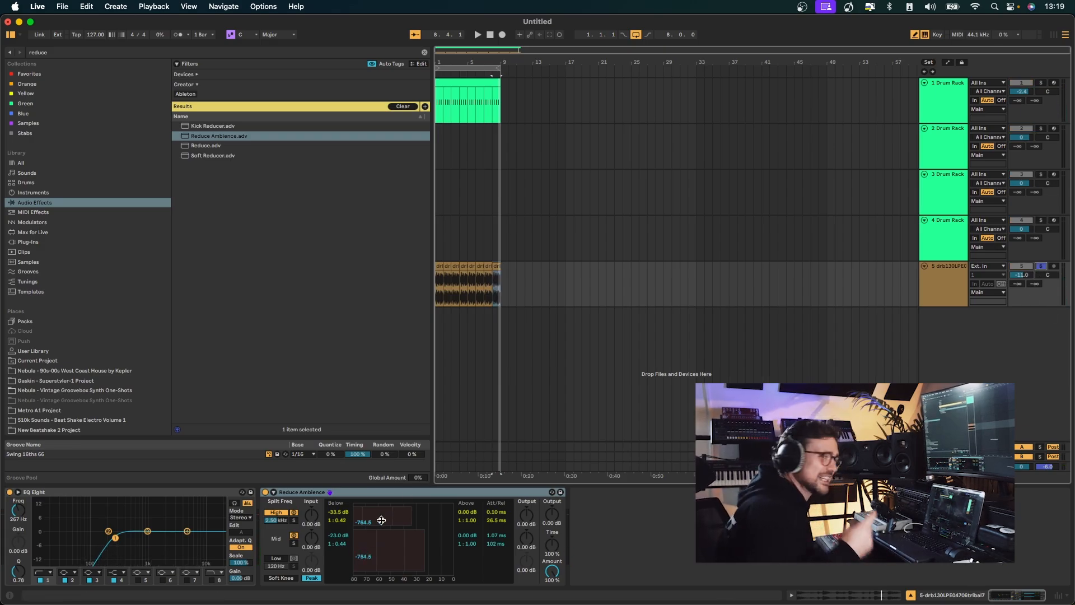
pyautogui.press('space')
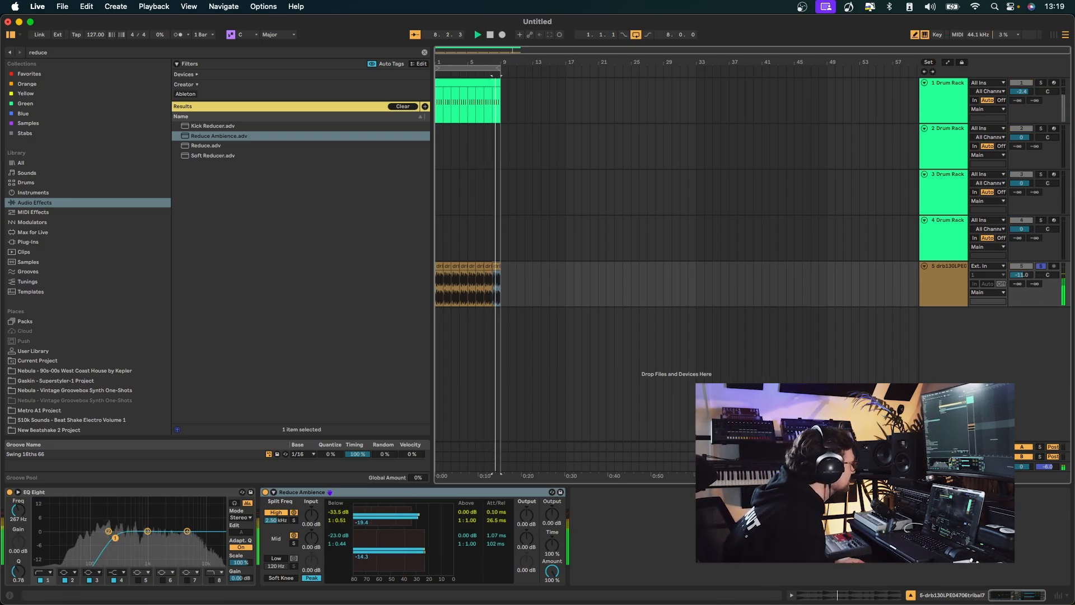
pyautogui.moveTo(380, 555); pyautogui.dragTo(380, 547)
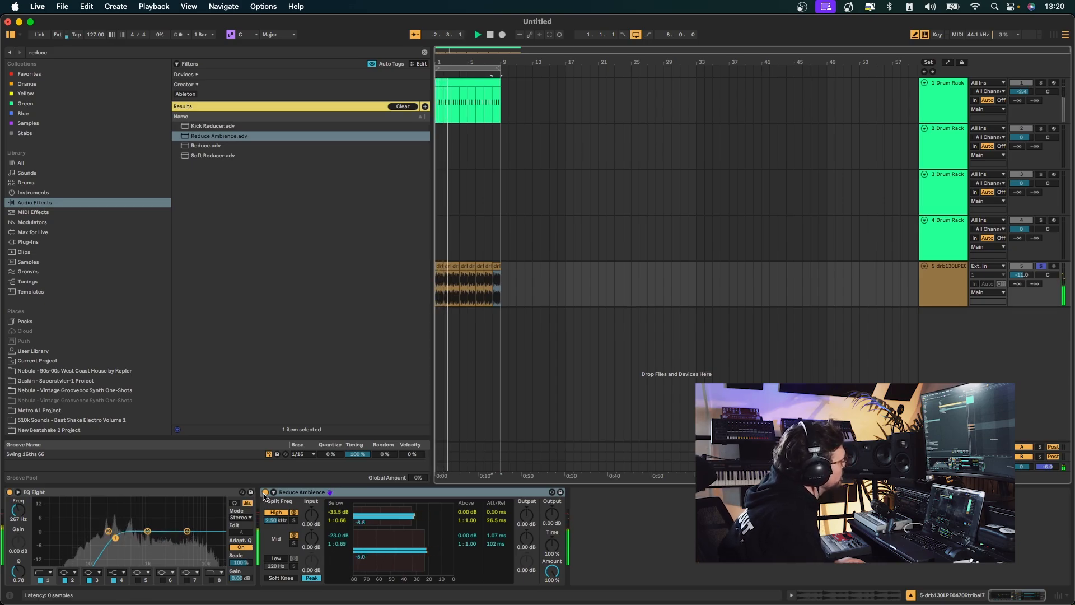
pyautogui.click(266, 492)
pyautogui.click(265, 493)
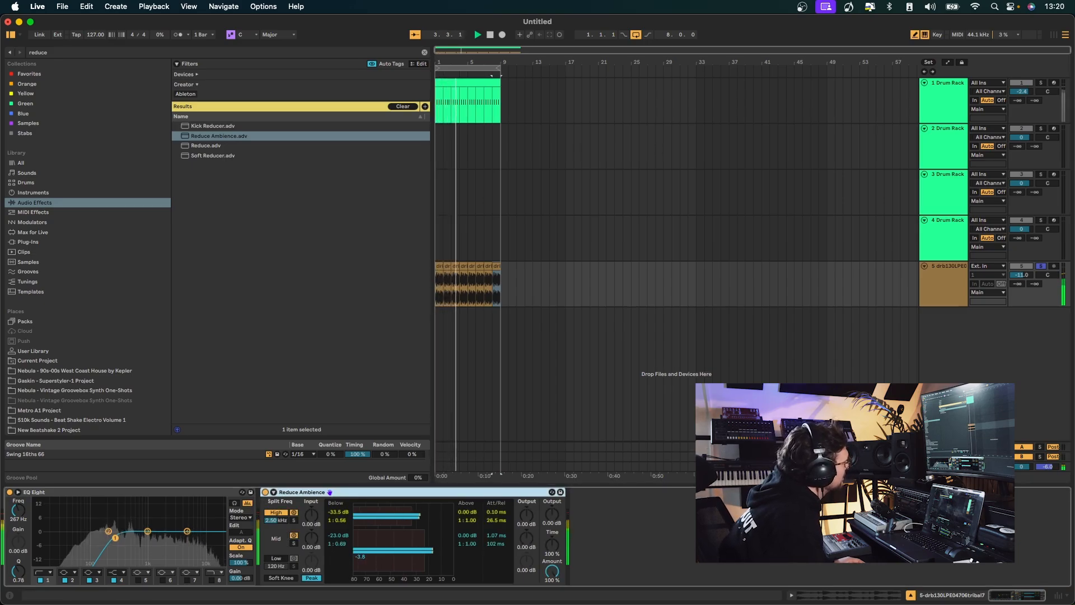
# Set Reduce Ambience's below-threshold ratios to 1:0.38 for the high band and 1:0.44 for the mid band, and its Amount to 82%
pyautogui.moveTo(398, 514); pyautogui.dragTo(408, 537)
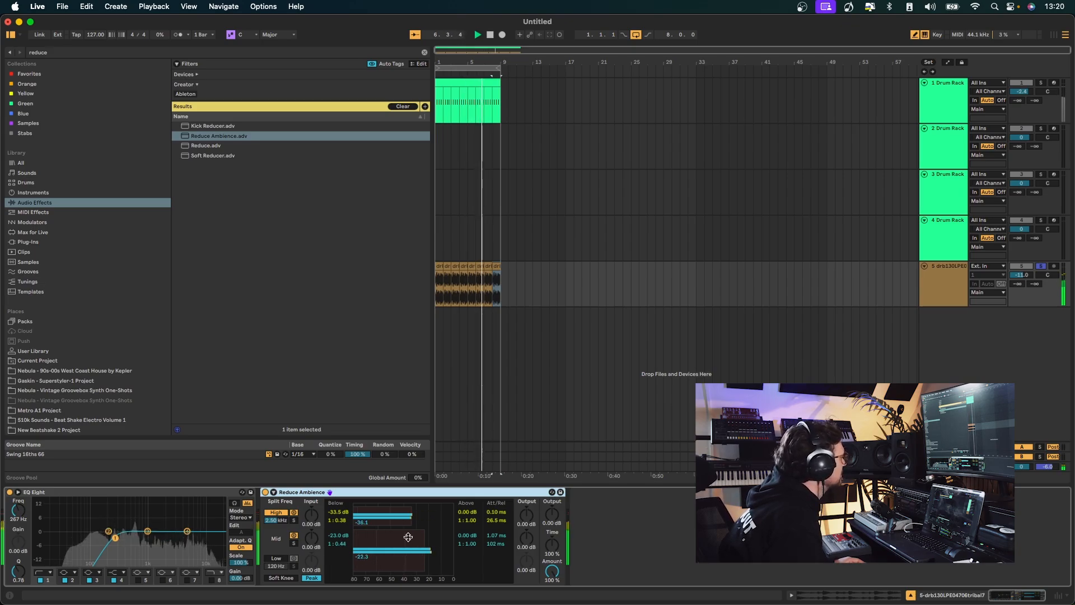
pyautogui.click(553, 571)
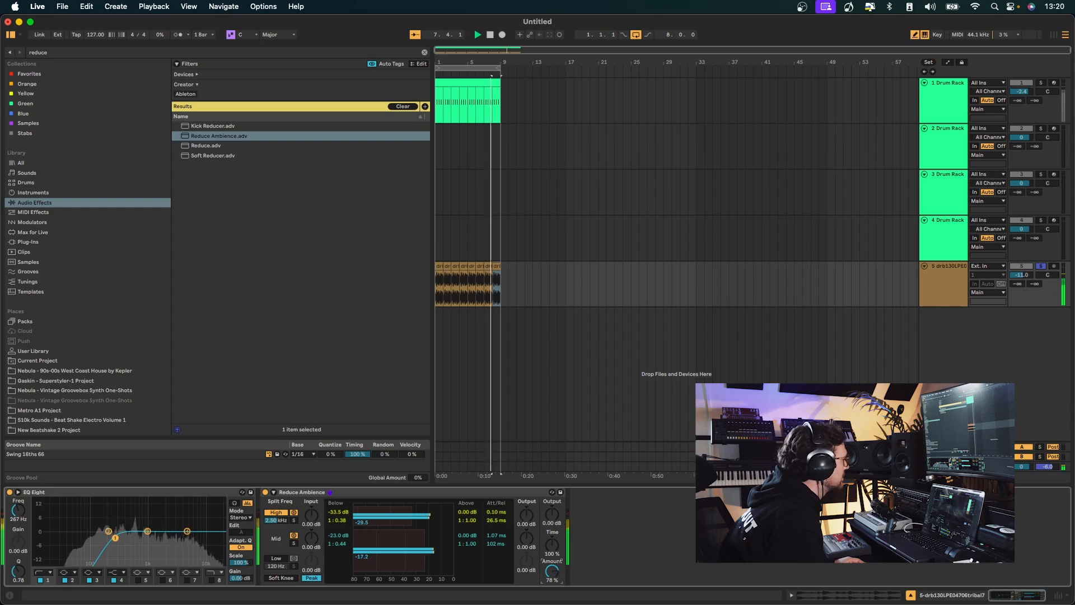
pyautogui.moveTo(552, 571); pyautogui.dragTo(550, 571)
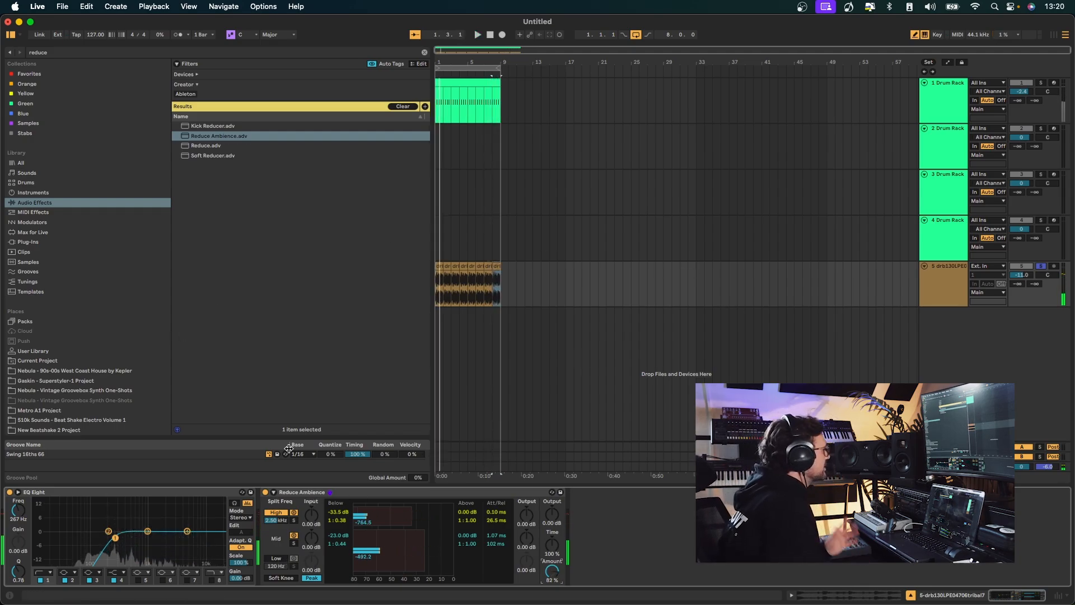
# Lower the tribal loop track's volume to about -13 dB and set Reduce Ambience's Below ratios to 1:0.41 and 1:0.69
pyautogui.moveTo(1021, 274); pyautogui.dragTo(1022, 278)
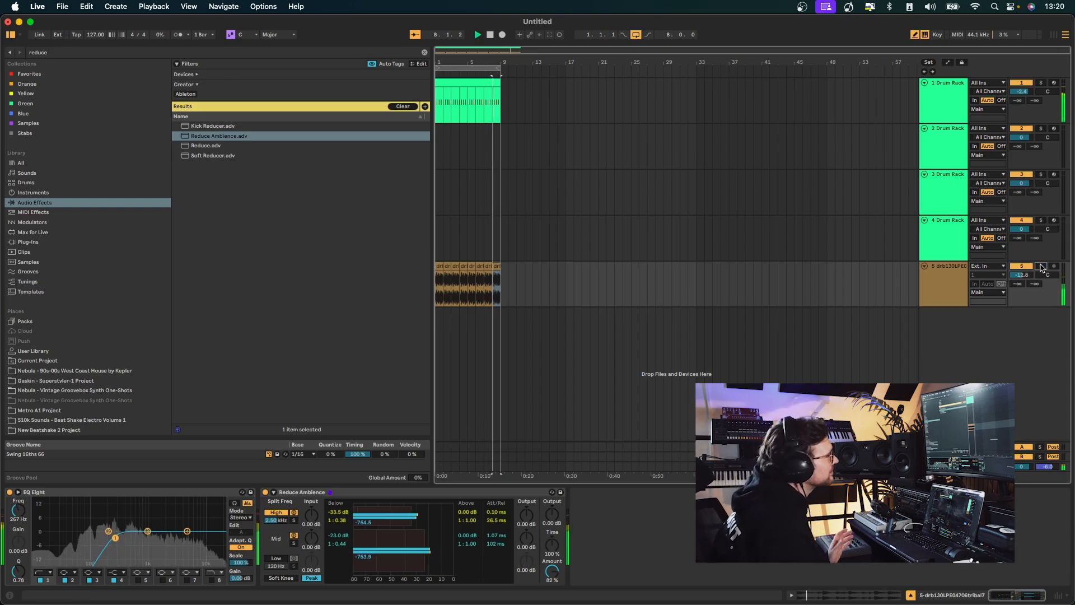
pyautogui.moveTo(1020, 274); pyautogui.dragTo(1021, 275)
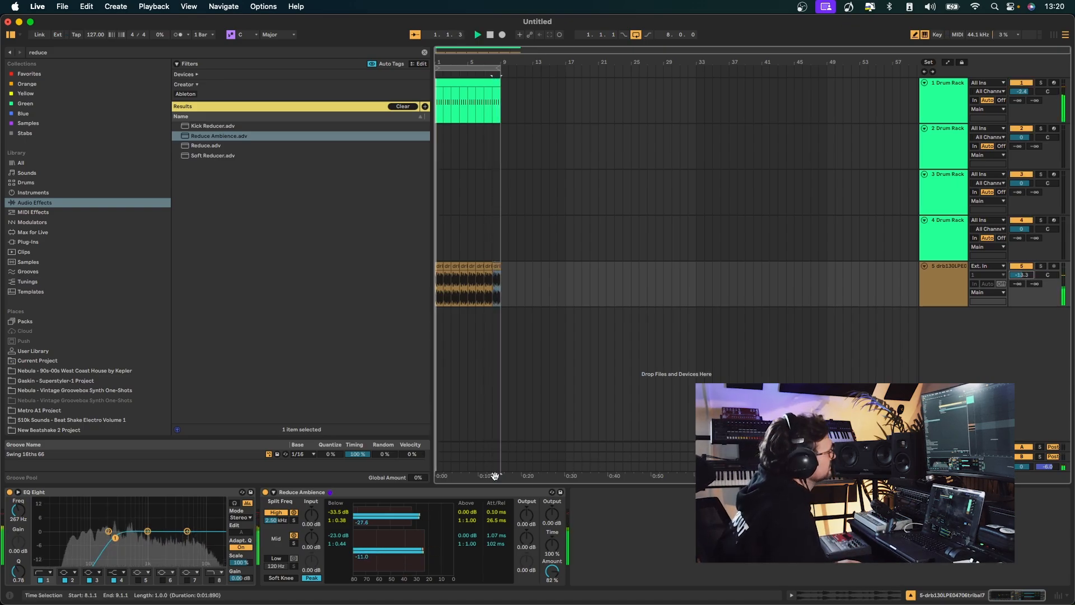
pyautogui.moveTo(403, 546); pyautogui.dragTo(403, 539)
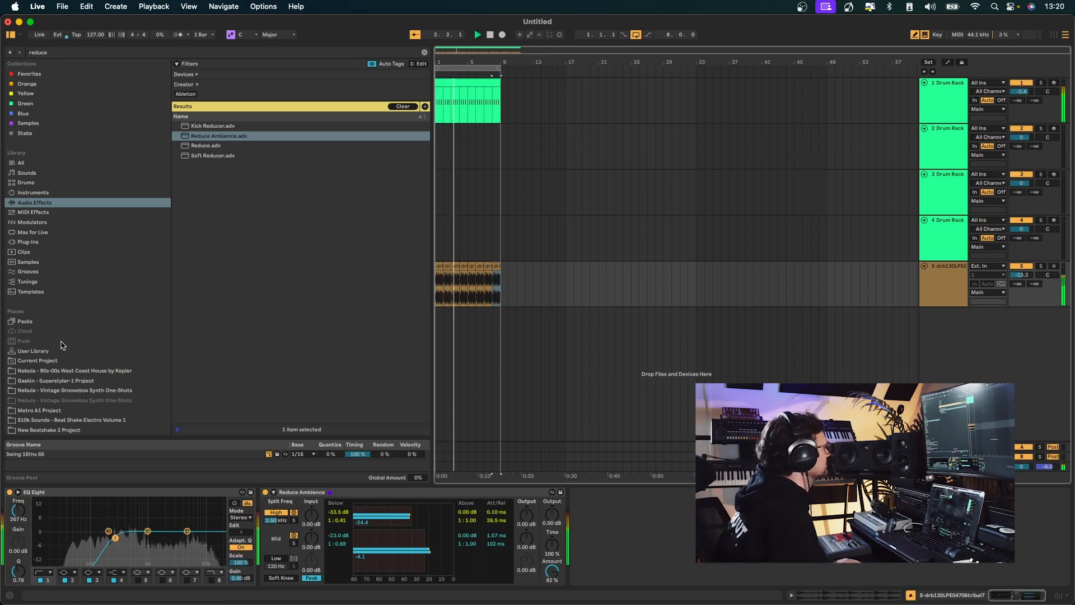
# Clear the browser search and open the VEH1 Snares und Claps folder inside New House Packs Sept 23
pyautogui.scroll(-10, 140, 314)
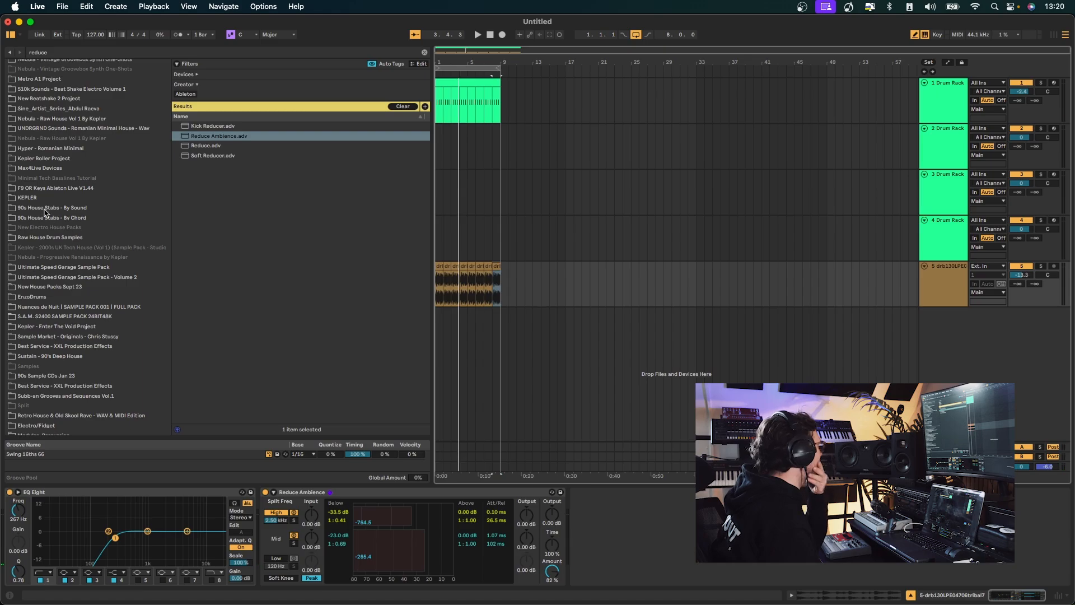
pyautogui.scroll(5, 45, 211)
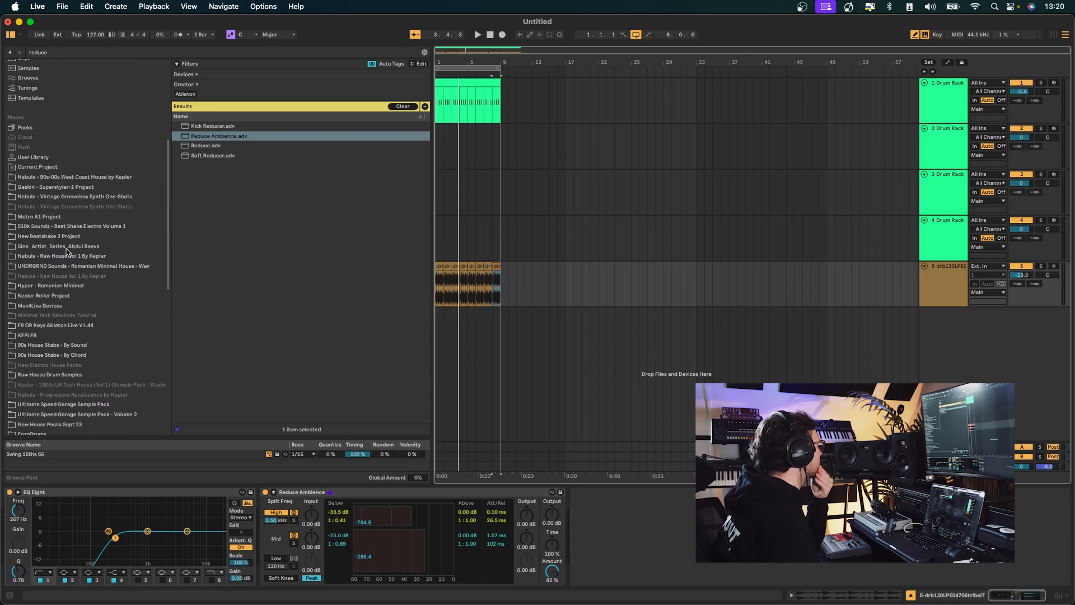
pyautogui.scroll(-3, 67, 252)
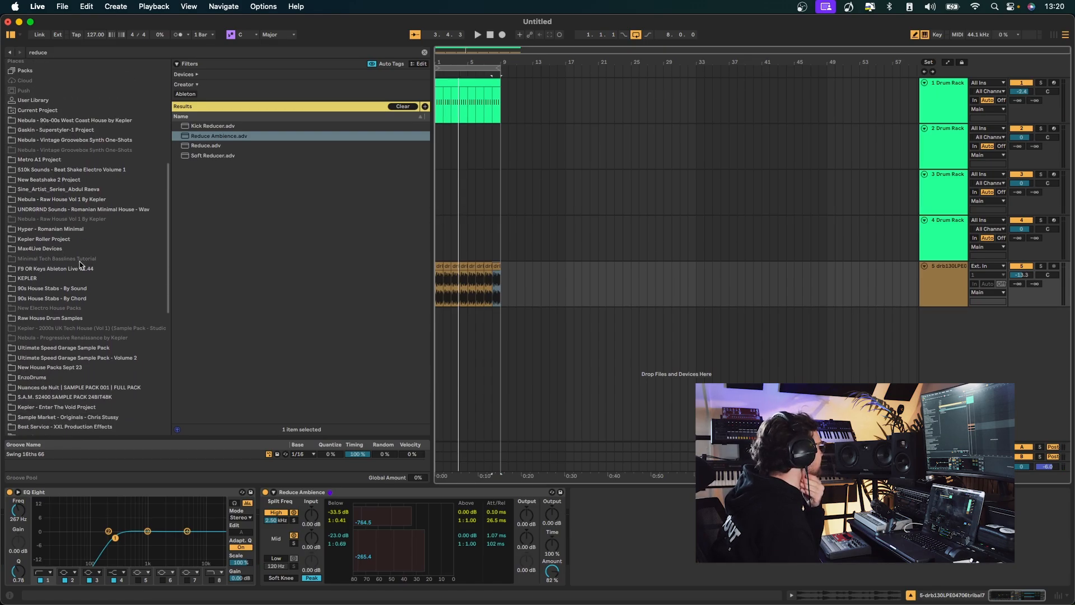
pyautogui.scroll(-2, 80, 263)
pyautogui.scroll(-2, 72, 293)
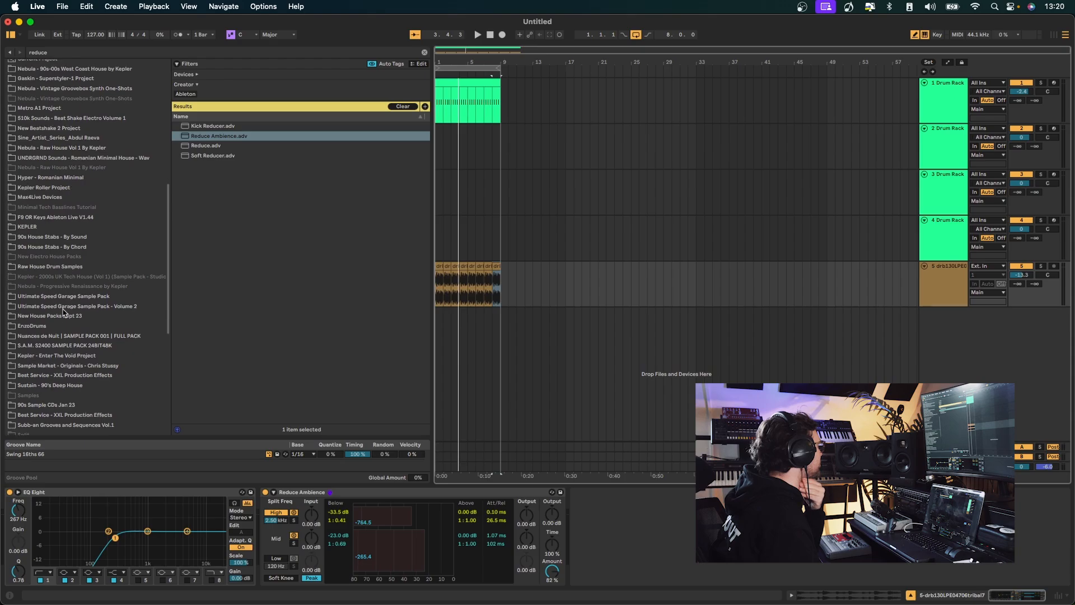
pyautogui.click(50, 316)
pyautogui.click(424, 52)
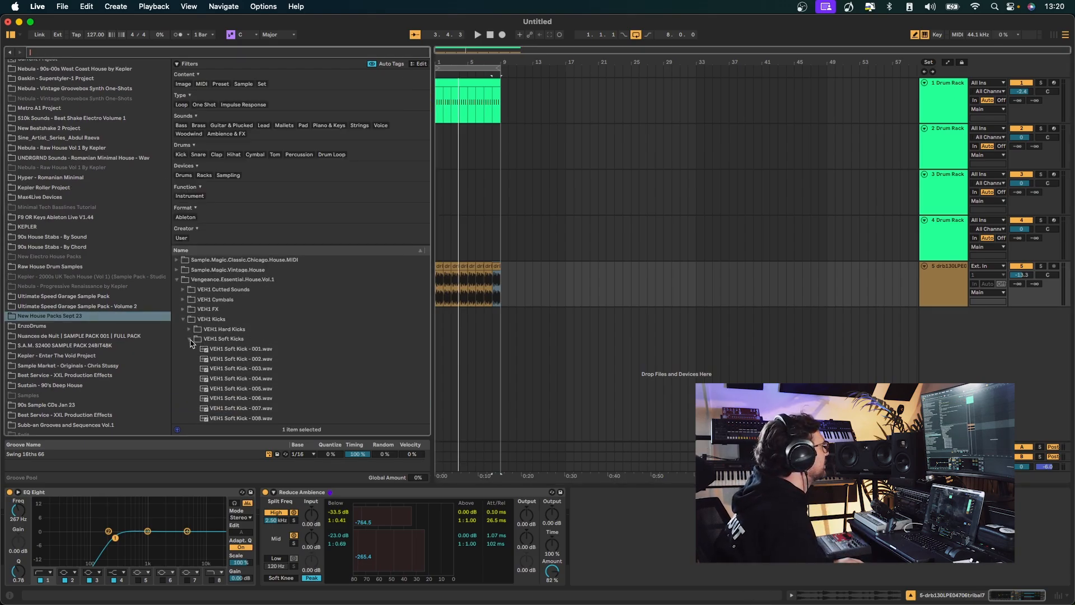
pyautogui.click(189, 339)
pyautogui.click(183, 319)
pyautogui.click(183, 349)
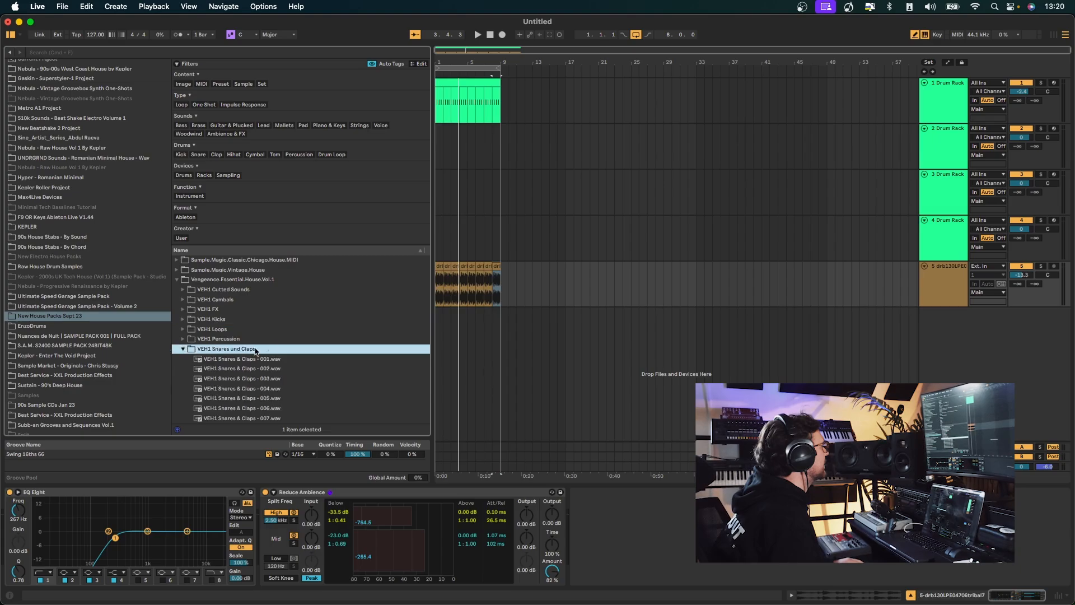
# Audition the VEH1 Snares & Claps samples up to number 023 to choose a clap
pyautogui.click(286, 372)
pyautogui.press('Down')
pyautogui.press('Down')
pyautogui.press('Down')
pyautogui.press('Down')
pyautogui.press('Down')
pyautogui.press('Down')
pyautogui.press('Down')
pyautogui.press('Down')
pyautogui.scroll(-4, 291, 358)
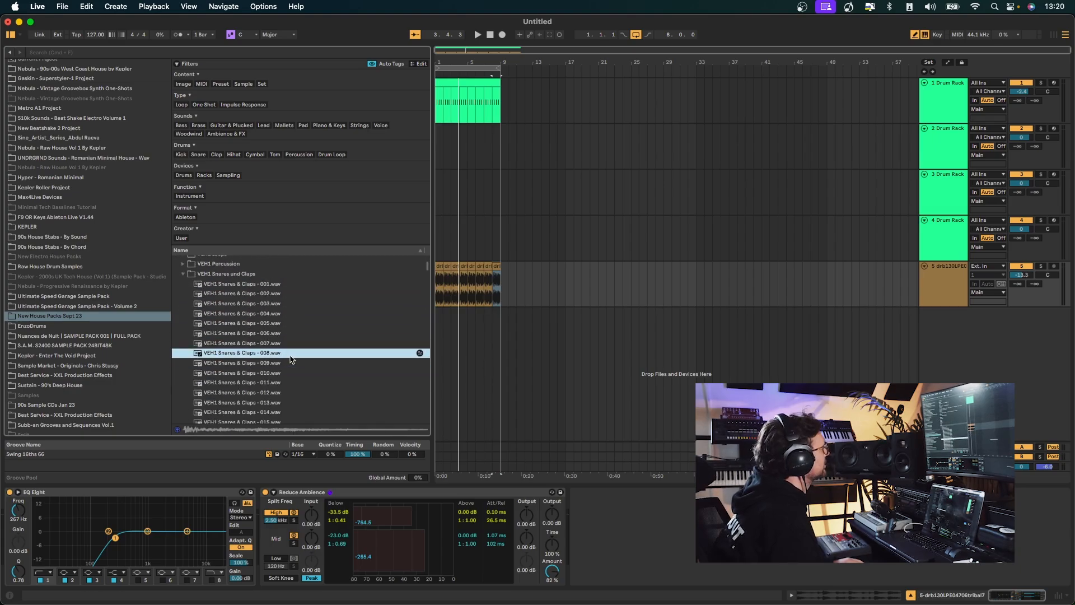
pyautogui.click(313, 402)
pyautogui.click(303, 382)
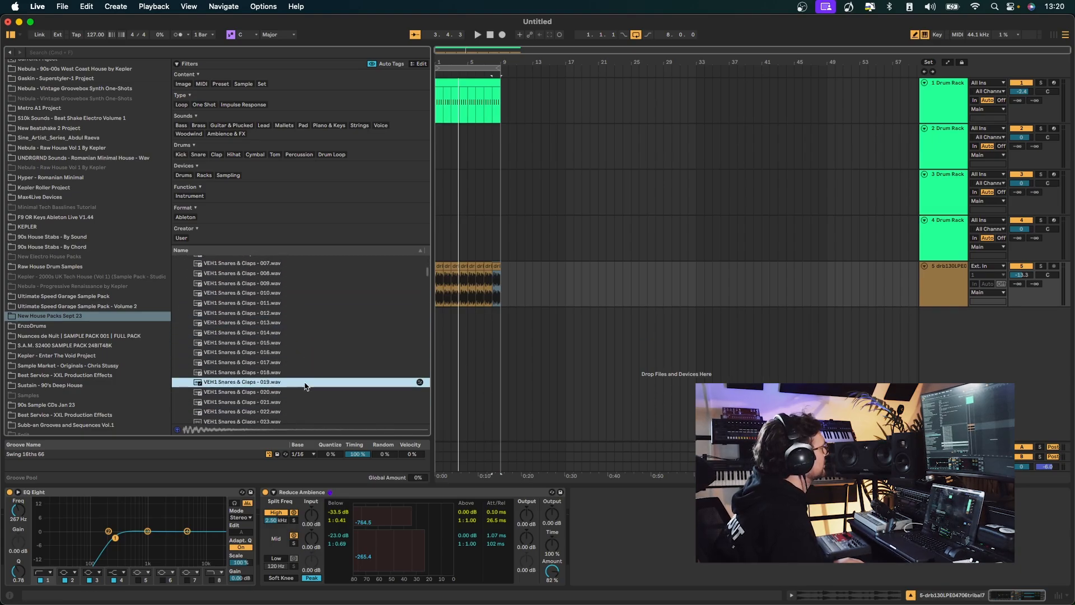
pyautogui.click(294, 362)
pyautogui.click(293, 342)
pyautogui.click(295, 333)
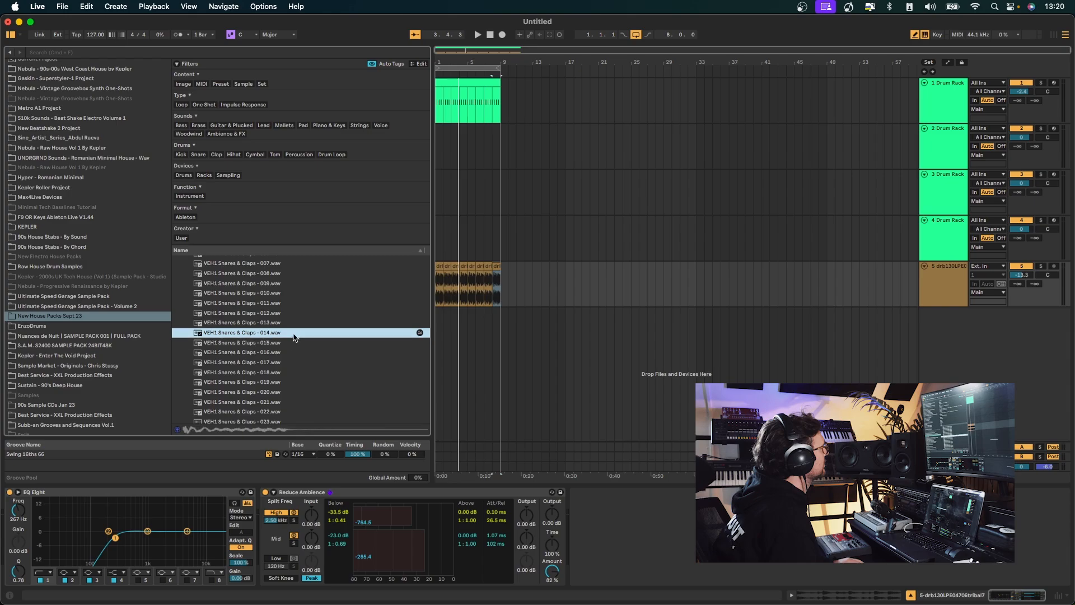
pyautogui.click(293, 344)
pyautogui.click(286, 352)
pyautogui.click(287, 312)
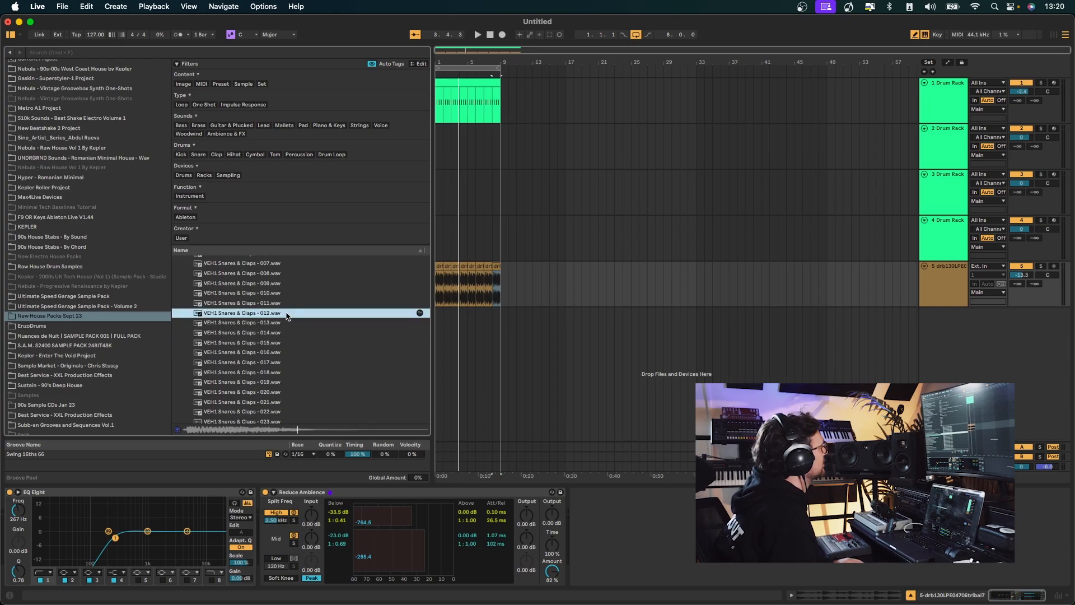
pyautogui.click(288, 302)
pyautogui.click(289, 294)
pyautogui.click(288, 282)
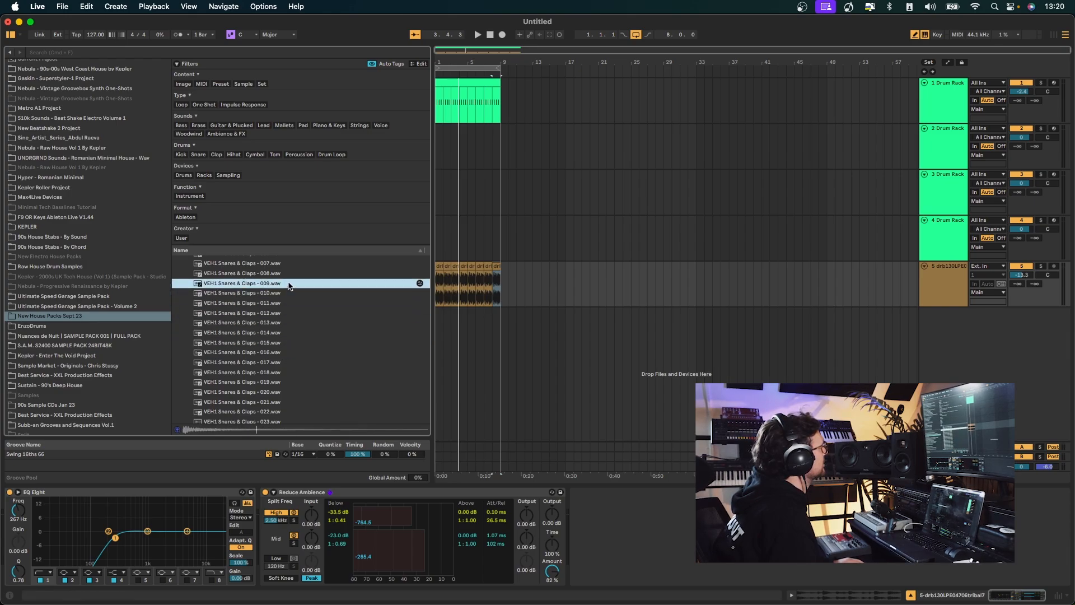
pyautogui.click(288, 273)
pyautogui.click(291, 352)
pyautogui.scroll(-3, 282, 367)
pyautogui.click(279, 368)
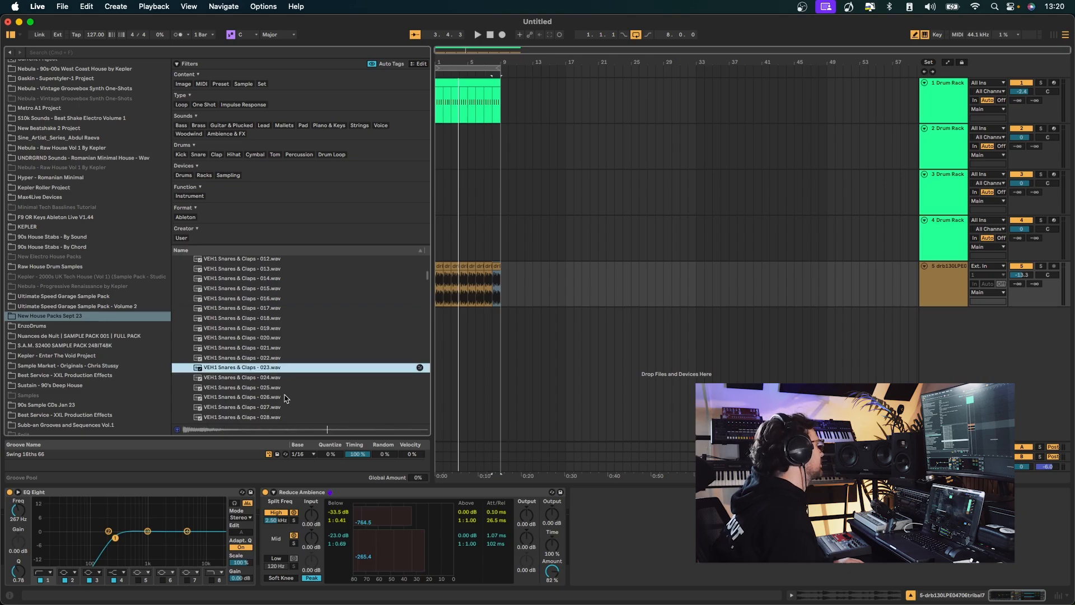
pyautogui.press('Down')
pyautogui.press('Up')
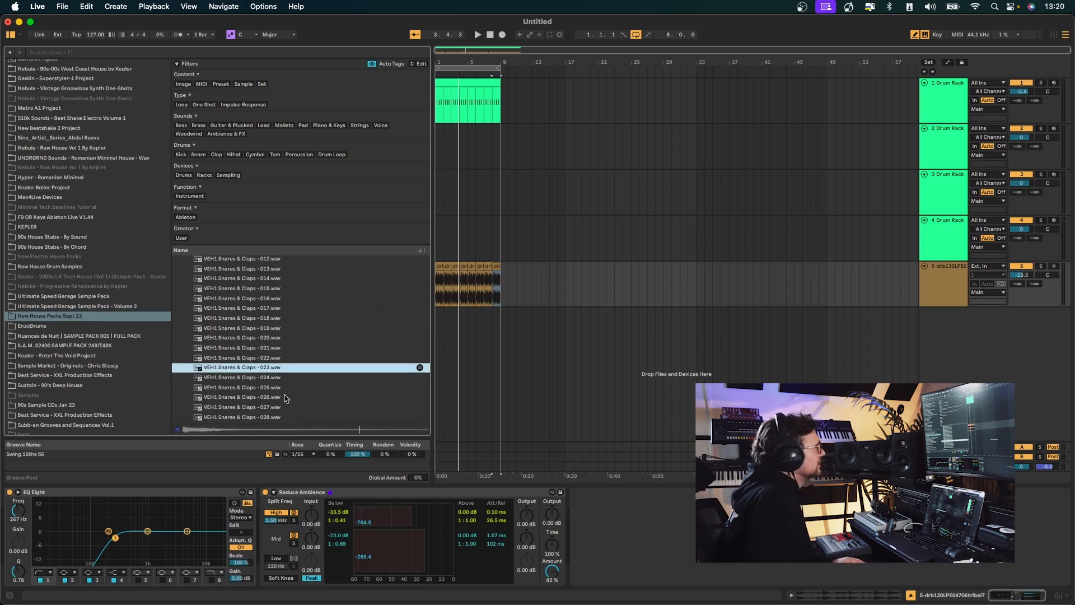
# Load VEH1 Snares & Claps - 023.wav onto pad A1 of the second track's Drum Rack
pyautogui.click(941, 147)
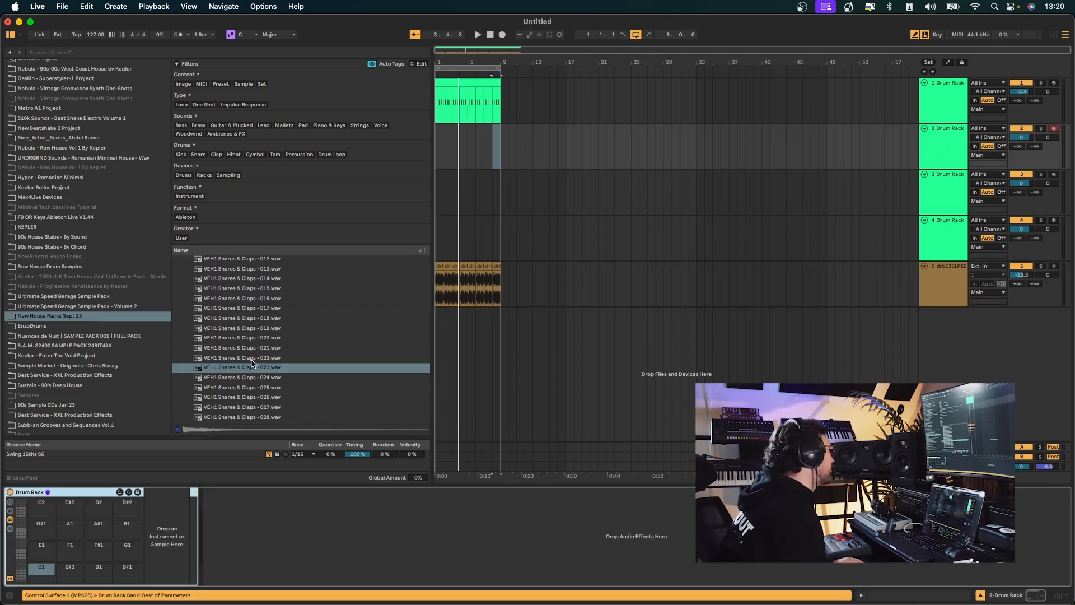
pyautogui.moveTo(252, 363); pyautogui.dragTo(4, 553)
pyautogui.moveTo(83, 539); pyautogui.dragTo(83, 538)
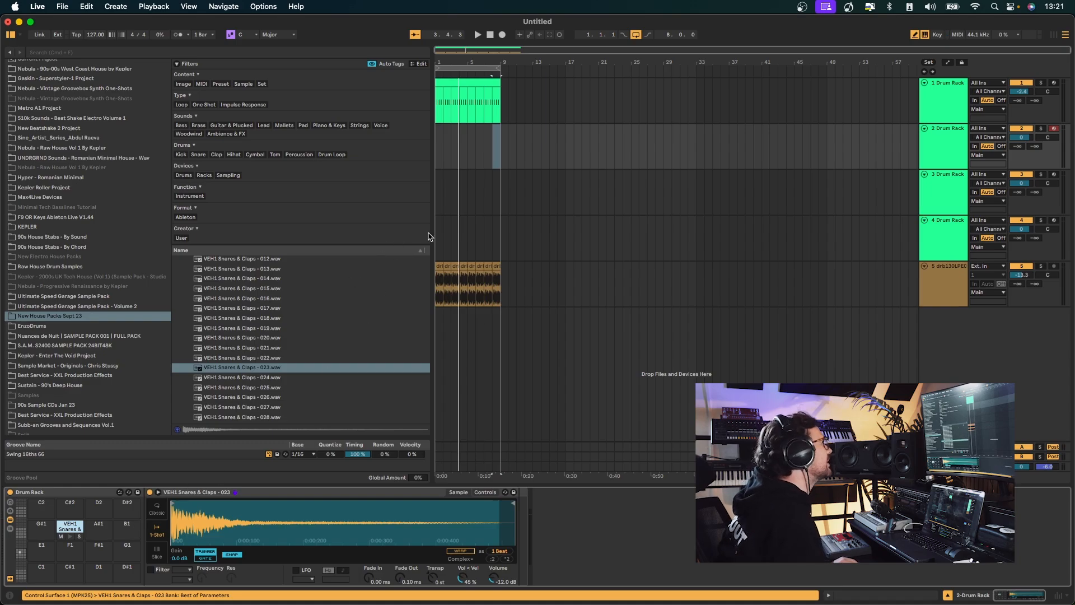
# Create a four-bar MIDI clip from bar 1 on the second Drum Rack track, add clap notes at 1.2 and 1.4, and play it
pyautogui.click(451, 154)
pyautogui.moveTo(451, 63); pyautogui.dragTo(336, 153)
pyautogui.press('super+shift+m')
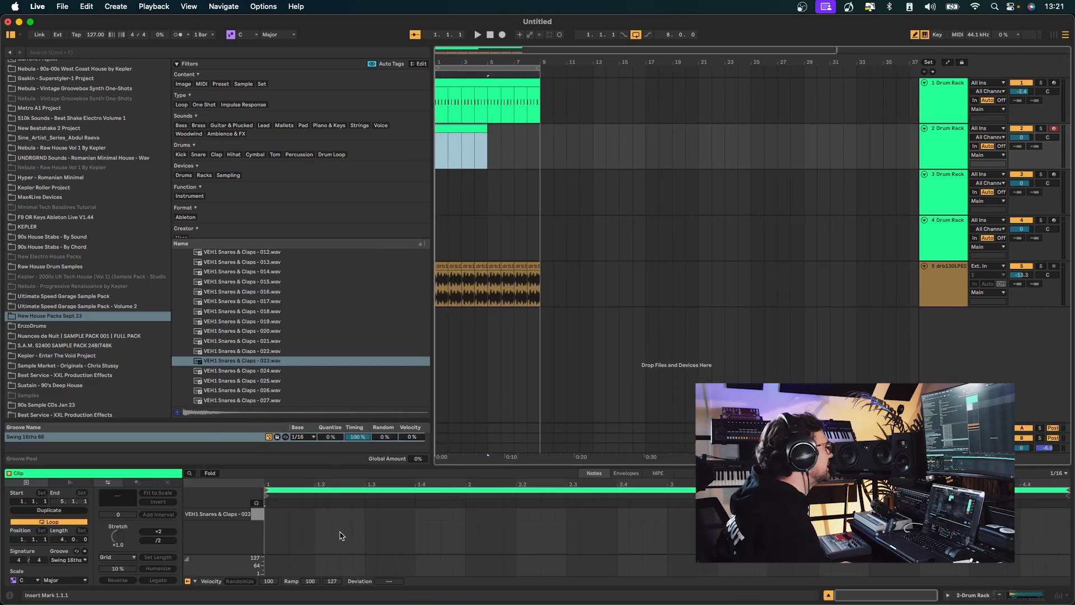
pyautogui.click(320, 513)
pyautogui.click(421, 514)
pyautogui.press('space')
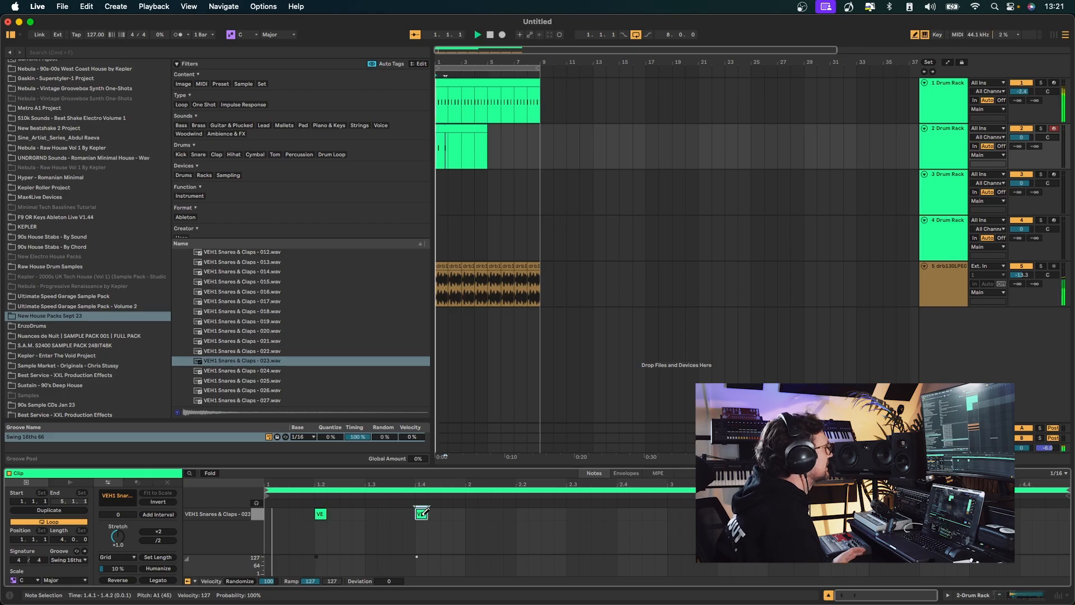
# Lower the clap track's volume and duplicate its two notes until they fill the four-bar clip
pyautogui.moveTo(1022, 137); pyautogui.dragTo(1021, 148)
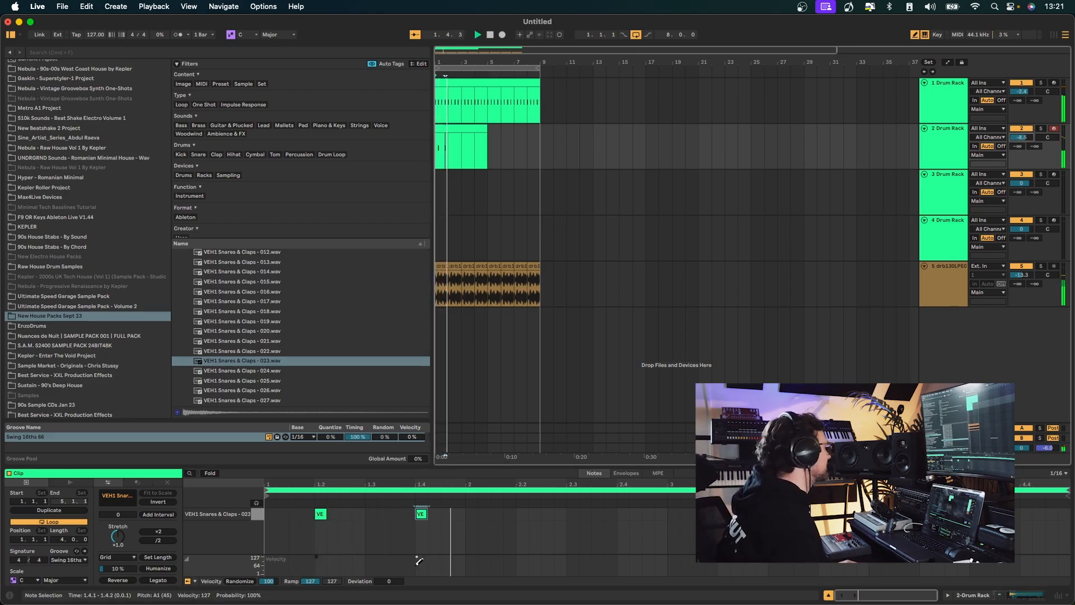
pyautogui.press('super+a')
pyautogui.press('super+d')
pyautogui.press('super+d')
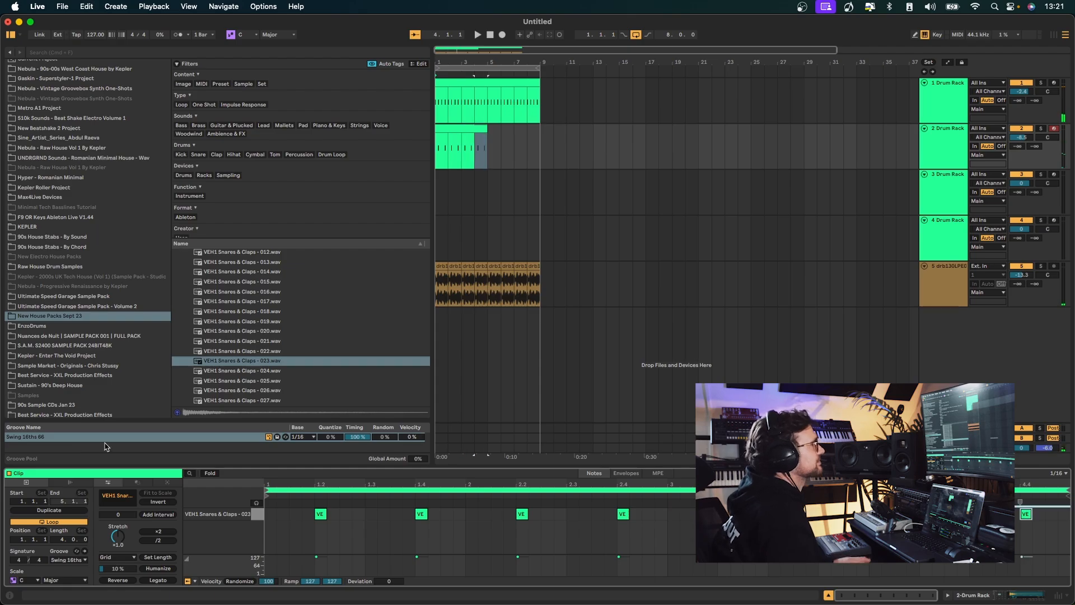
# Lower the clap track to about -10 dB and duplicate its clip to cover bars 5 to 8
pyautogui.moveTo(1022, 138); pyautogui.dragTo(1021, 140)
pyautogui.click(467, 129)
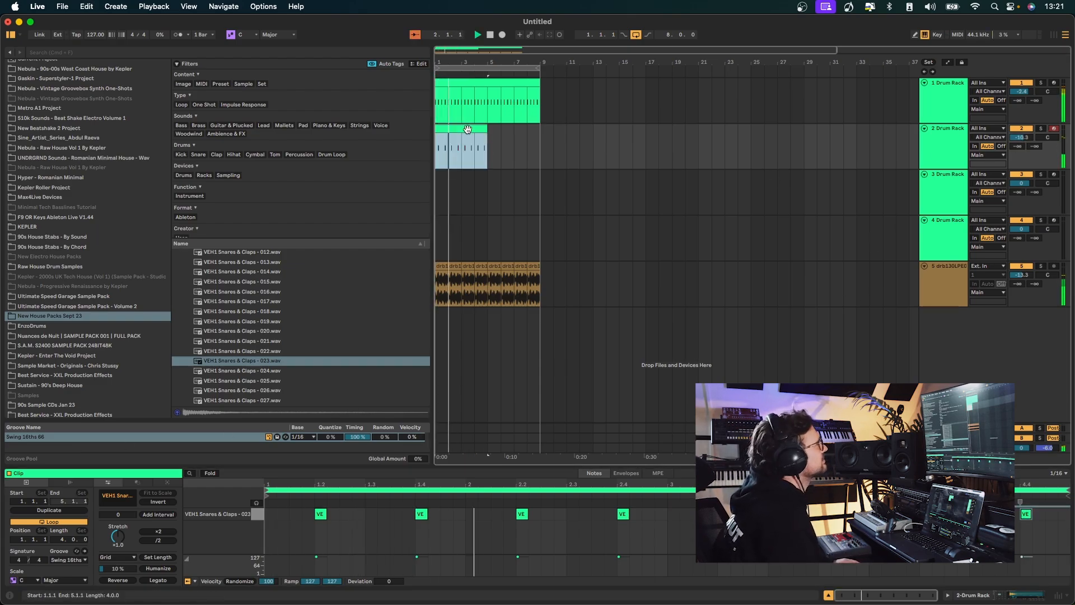
pyautogui.press('super+d')
# Set the clap sample's fade out to 314 ms and transpose it up 1 semitone
pyautogui.click(937, 144)
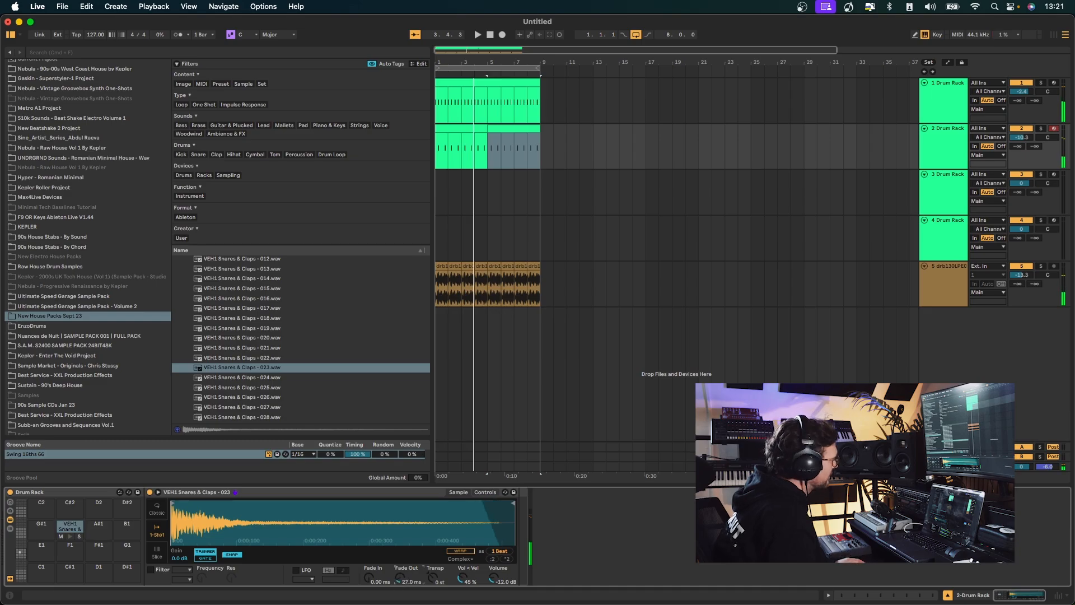
pyautogui.moveTo(399, 576); pyautogui.dragTo(399, 546)
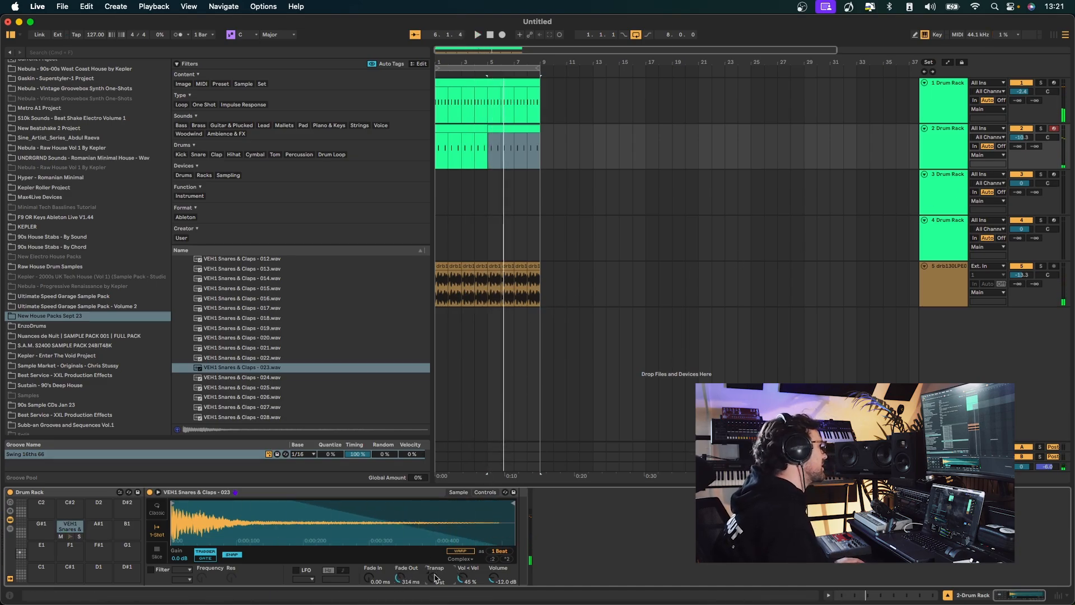
pyautogui.moveTo(436, 578); pyautogui.dragTo(436, 575)
pyautogui.press('space')
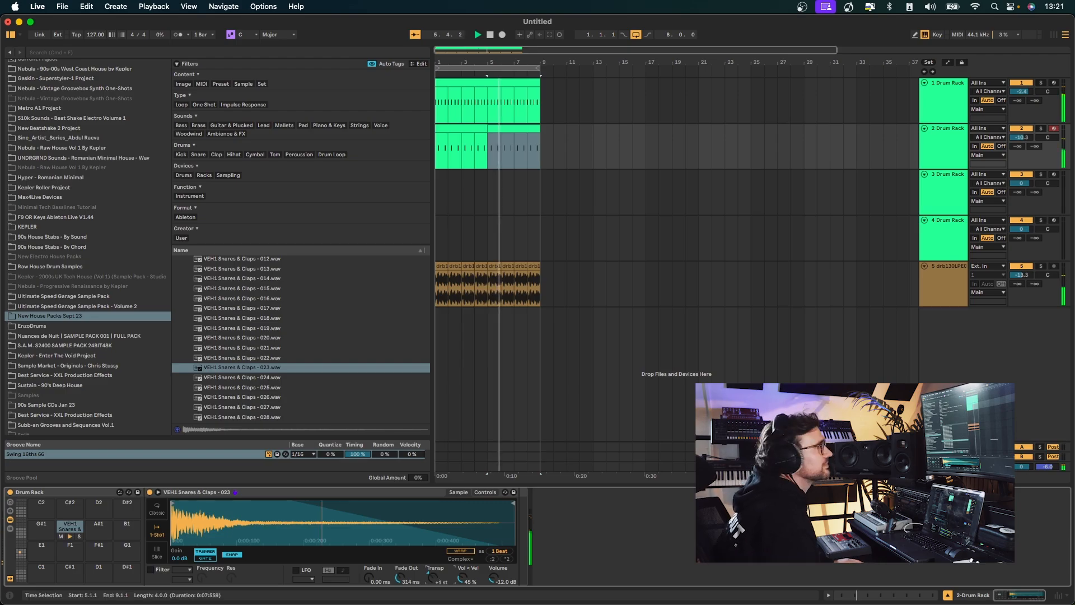
# Select the third Drum Rack track and open the Nebula - Raw House Vol 1 By Kepler pack in the browser
pyautogui.click(939, 190)
pyautogui.scroll(5, 272, 323)
pyautogui.press('super+alt+l')
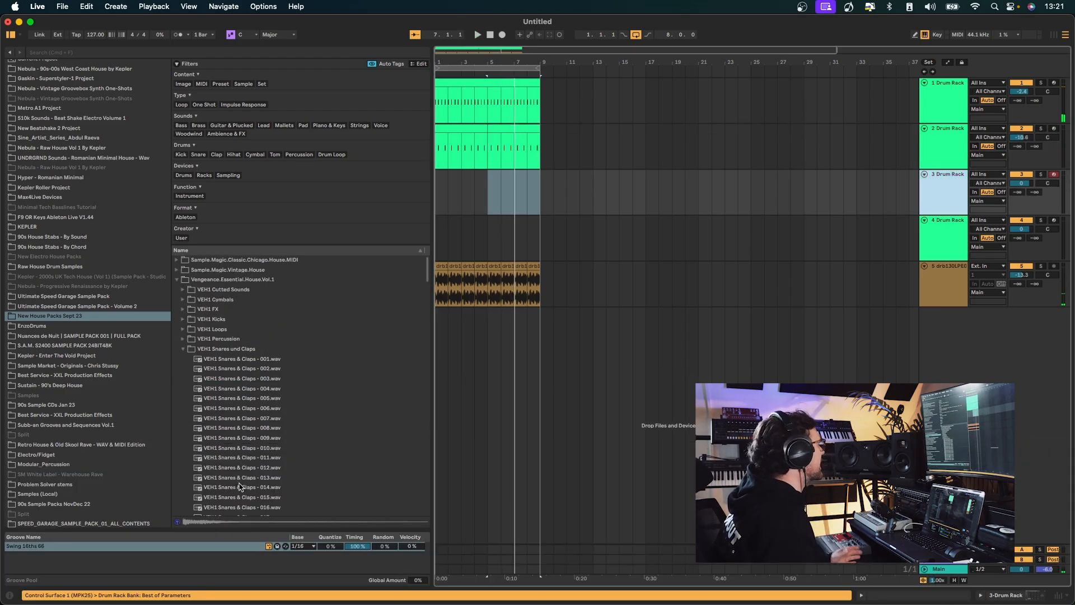
pyautogui.scroll(3, 86, 218)
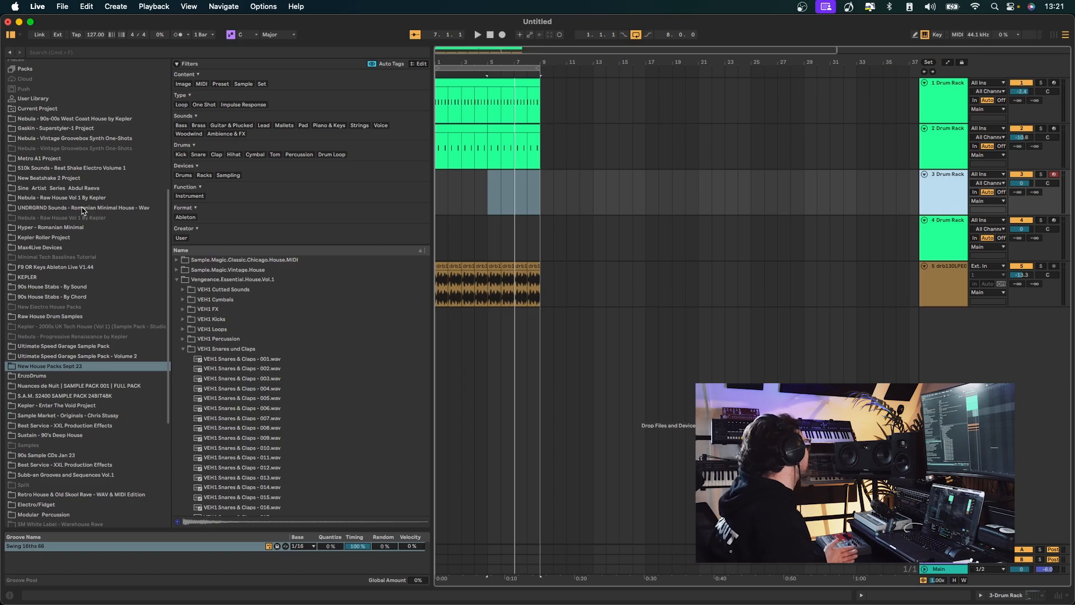
pyautogui.click(96, 198)
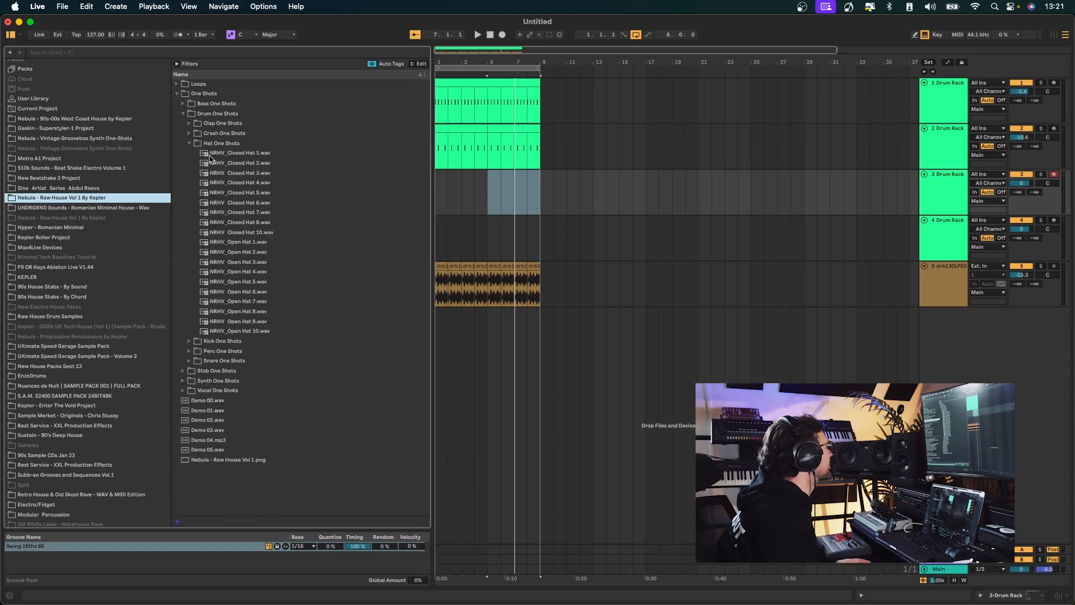
# Audition the NRHV open hat one-shots between Open Hat 3 and Open Hat 7
pyautogui.click(252, 266)
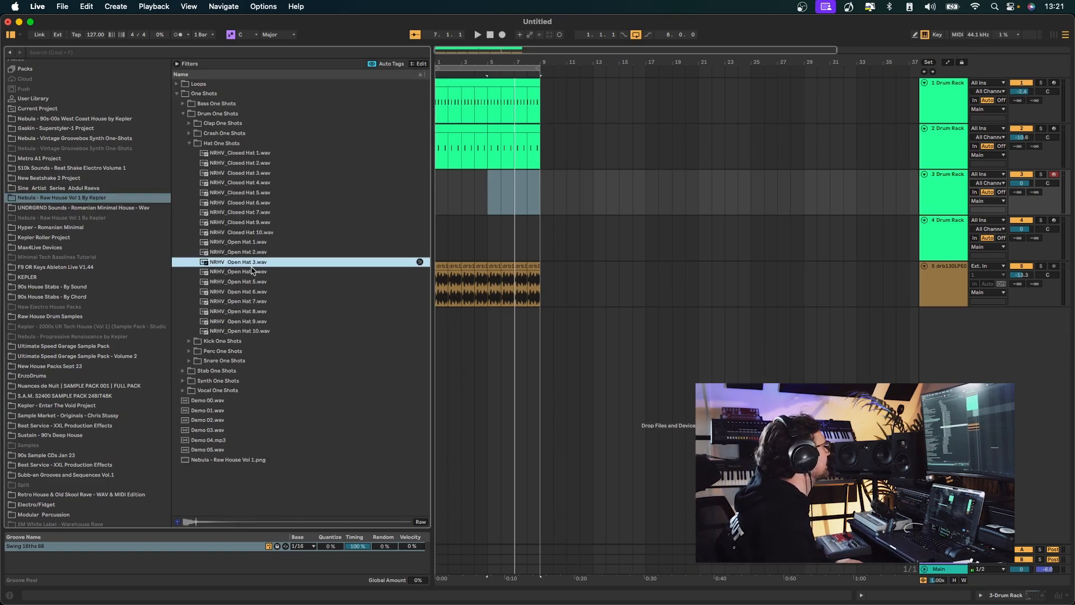
pyautogui.click(940, 214)
pyautogui.click(250, 282)
pyautogui.click(268, 300)
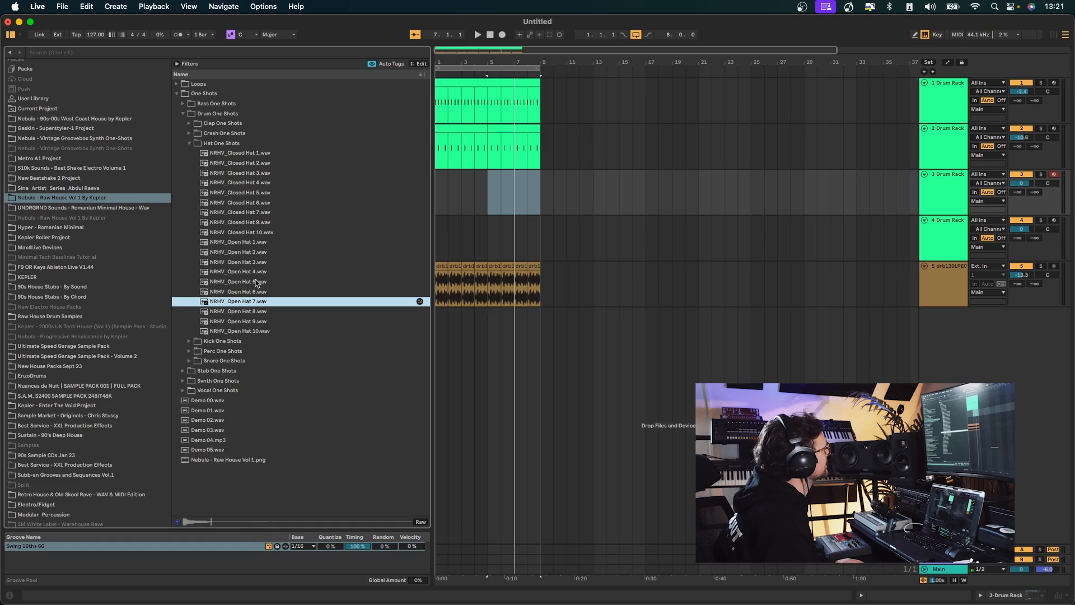
pyautogui.click(259, 282)
pyautogui.click(259, 273)
pyautogui.click(230, 283)
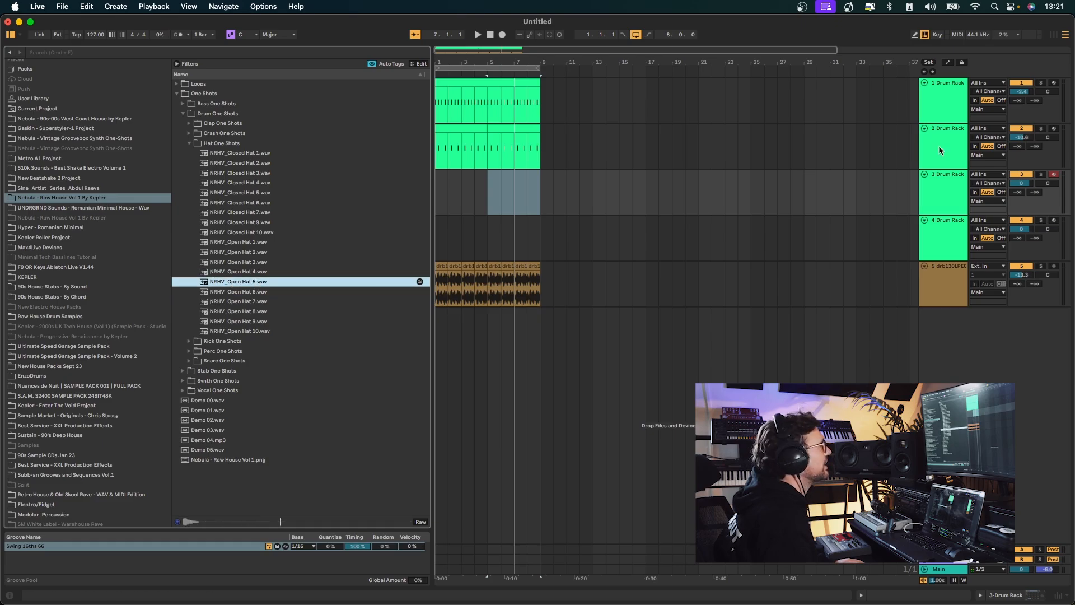
# Load NRHV_Open Hat 5.wav onto pad A1 of the third Drum Rack and create a four-bar MIDI clip from bar 1
pyautogui.doubleClick(945, 177)
pyautogui.moveTo(254, 285); pyautogui.dragTo(67, 531)
pyautogui.moveTo(491, 187); pyautogui.dragTo(330, 179)
pyautogui.press('super+shift+m')
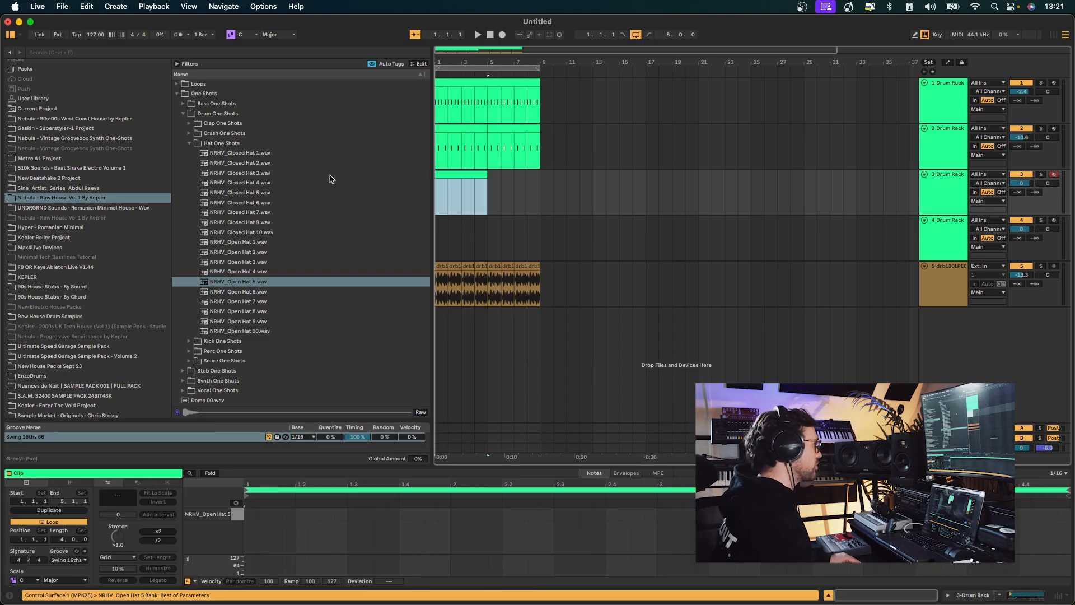
# Draw NRHV_Open Hat 5 notes on the four offbeats of bar 1 in the third Drum Rack's clip, at 1.1.3, 1.2.3, 1.3.3 and 1.4.3
pyautogui.press('b')
pyautogui.click(280, 511)
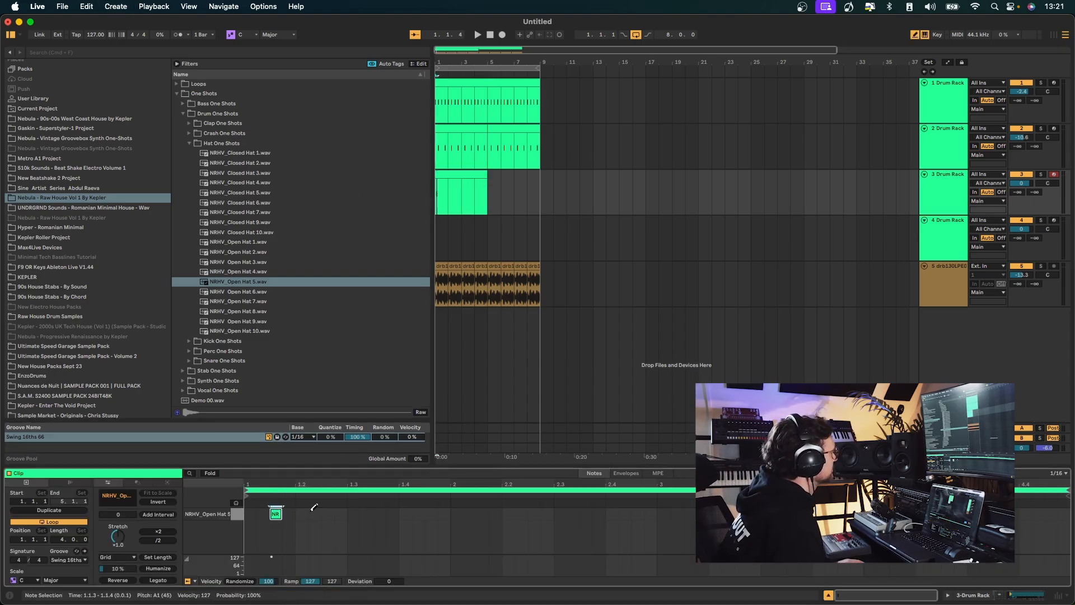
pyautogui.click(328, 512)
pyautogui.press('space')
pyautogui.click(379, 512)
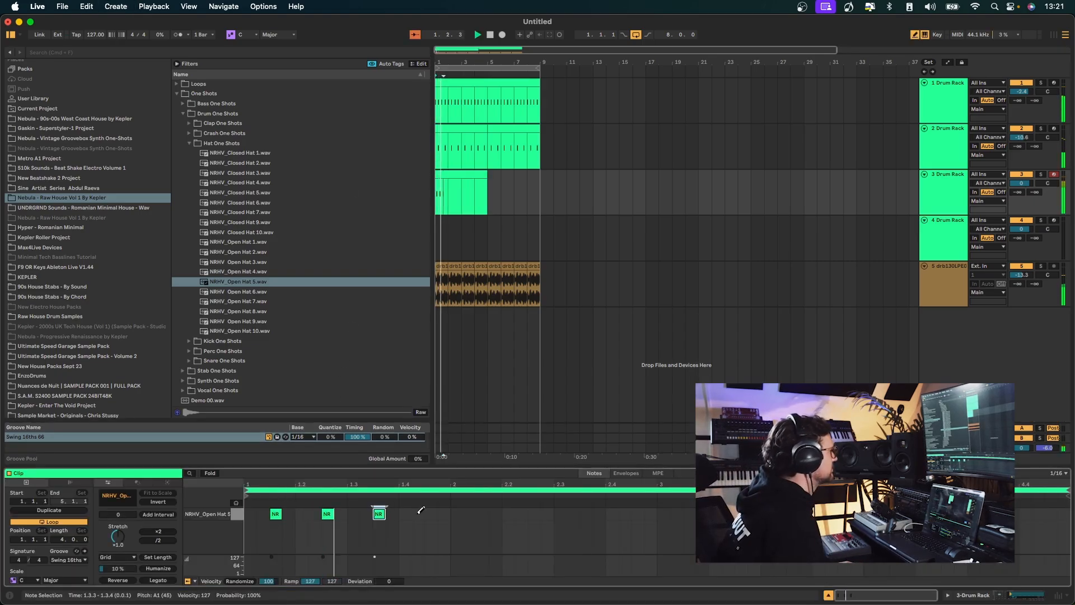
pyautogui.click(417, 512)
pyautogui.click(431, 512)
pyautogui.click(419, 512)
pyautogui.press('b')
# Duplicate the bar 1 open hat pattern to fill the four-bar clip
pyautogui.press('super+a')
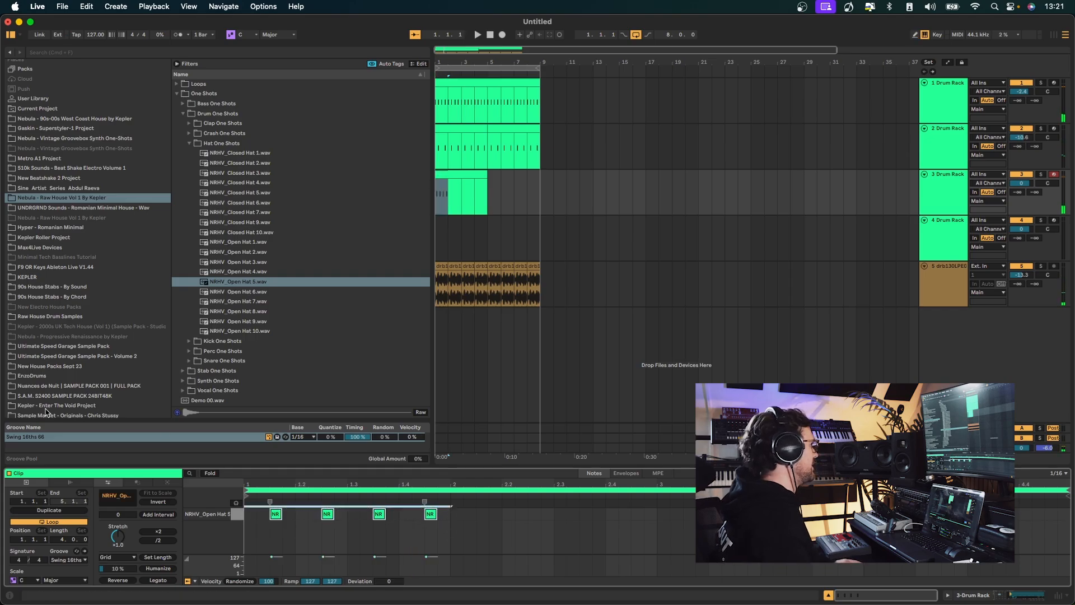
pyautogui.press('super+d')
pyautogui.press('super+d')
# Duplicate the four-bar open hat clip over bars 5 to 8 and set the third Drum Rack track's volume to -10.1 dB
pyautogui.click(480, 177)
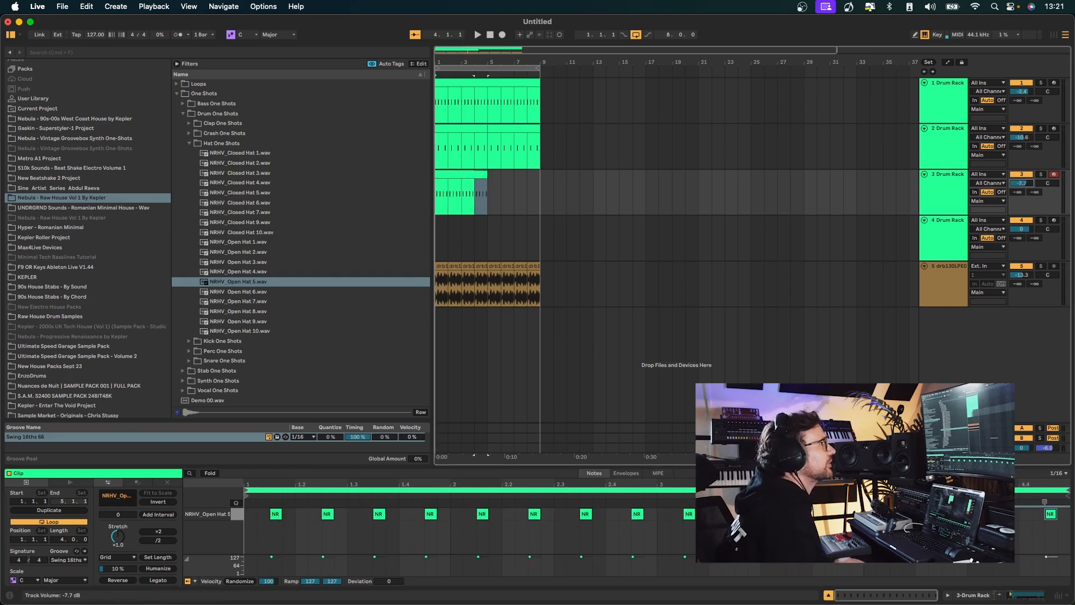
pyautogui.press('space')
pyautogui.press('super+d')
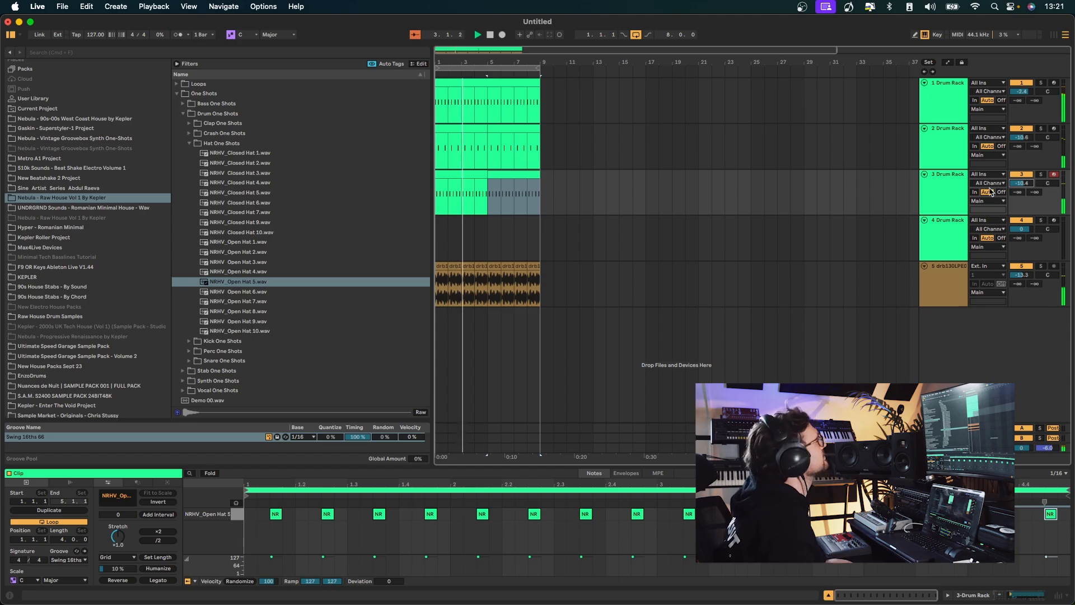
pyautogui.moveTo(1022, 183); pyautogui.dragTo(1021, 182)
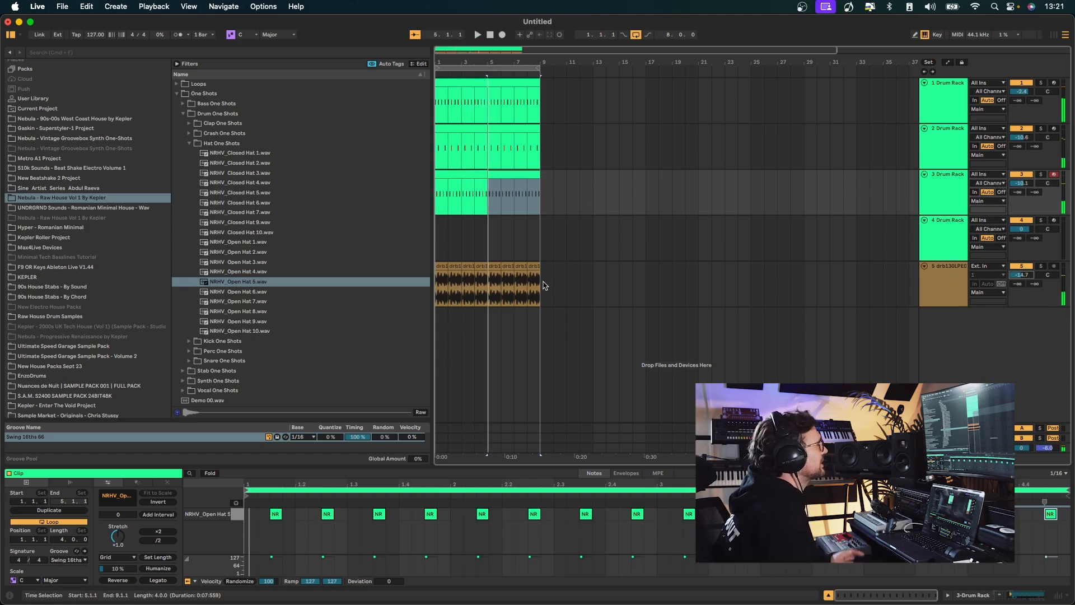
# Consolidate the tribal loop clips from bar 1 to bar 9 into one clip and transpose it up 1 semitone
pyautogui.moveTo(543, 285); pyautogui.dragTo(340, 272)
pyautogui.press('super+j')
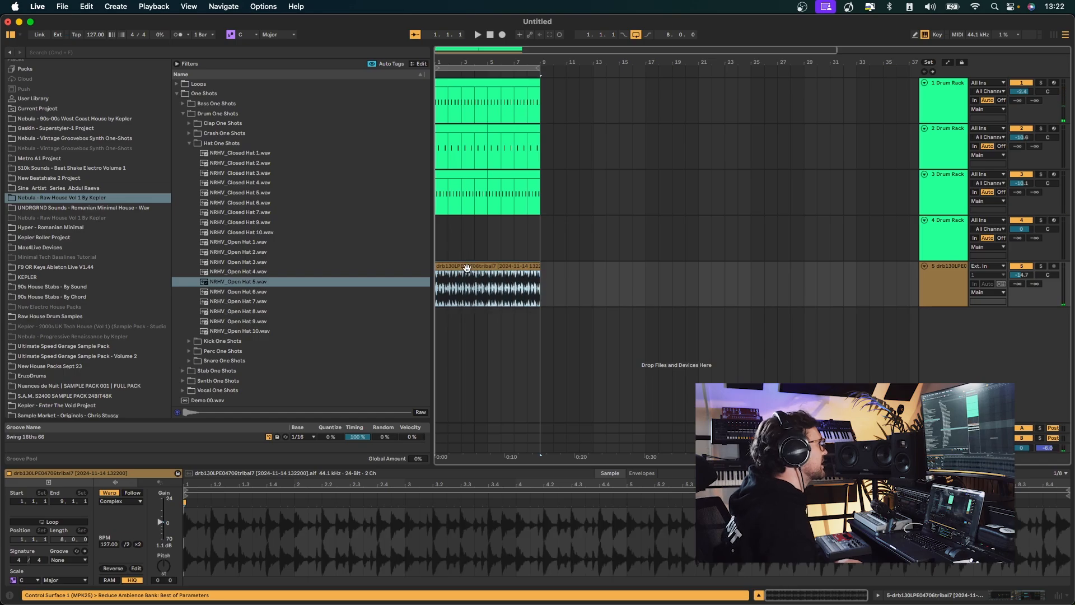
pyautogui.press('space')
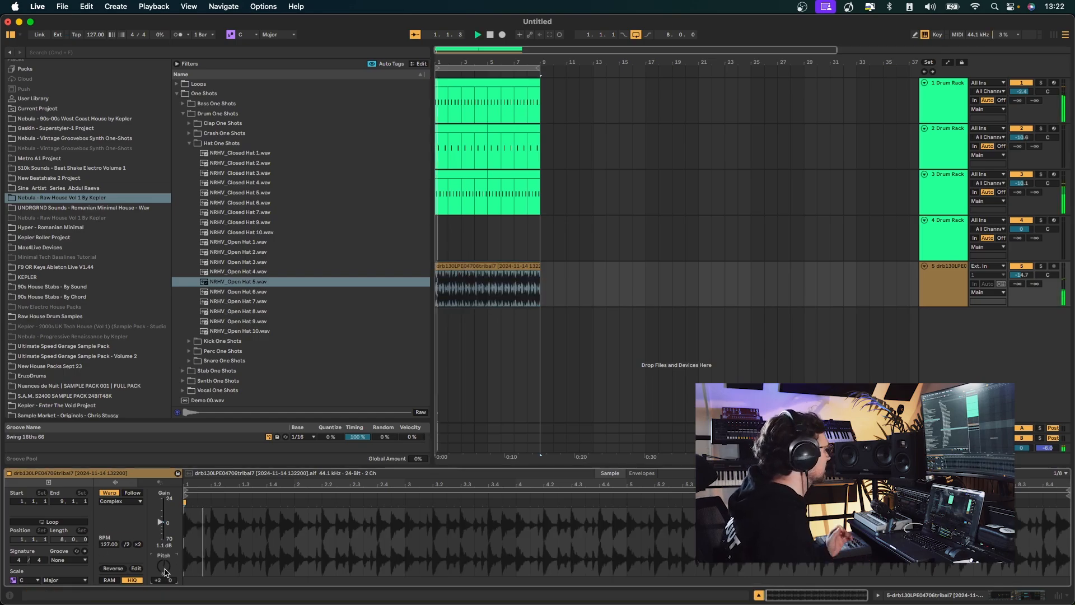
pyautogui.moveTo(165, 572); pyautogui.dragTo(165, 566)
pyautogui.press('Return')
pyautogui.press('space')
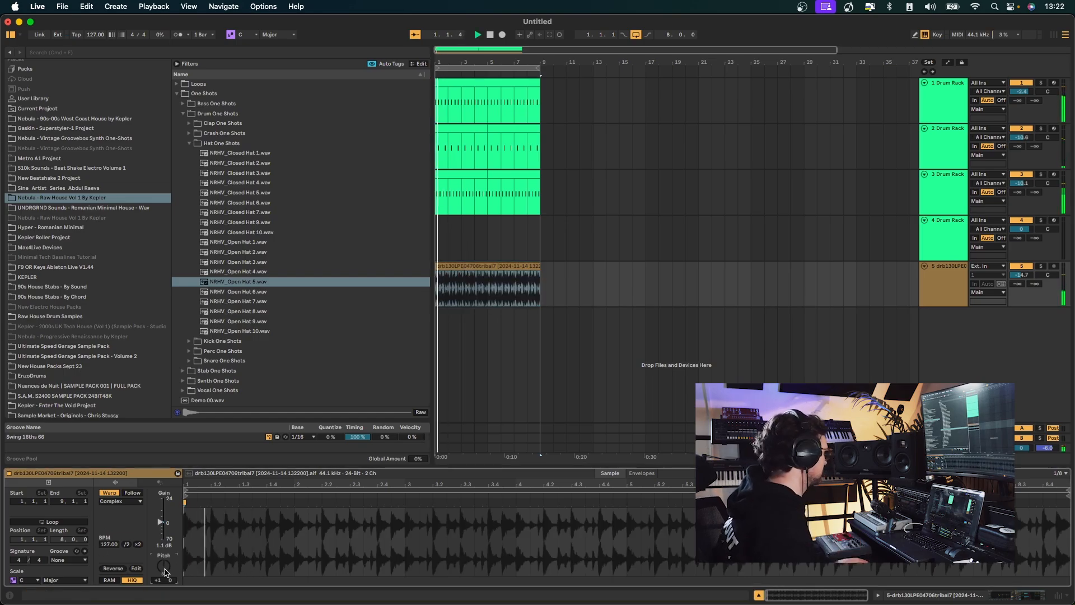
# Try the Beats warp mode preserving Transients on the tribal loop clip and switch it back to Complex
pyautogui.click(128, 503)
pyautogui.click(114, 502)
pyautogui.click(111, 524)
pyautogui.click(111, 533)
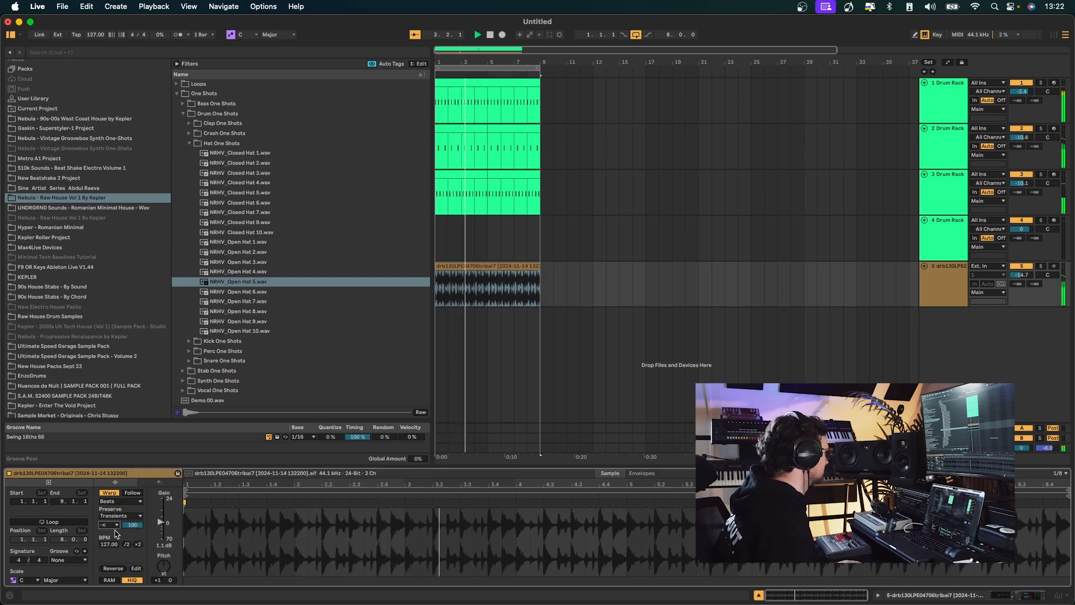
pyautogui.moveTo(133, 525)
pyautogui.mouseDown()
pyautogui.moveTo(133, 545)
pyautogui.moveTo(132, 524)
pyautogui.mouseUp()
pyautogui.click(120, 501)
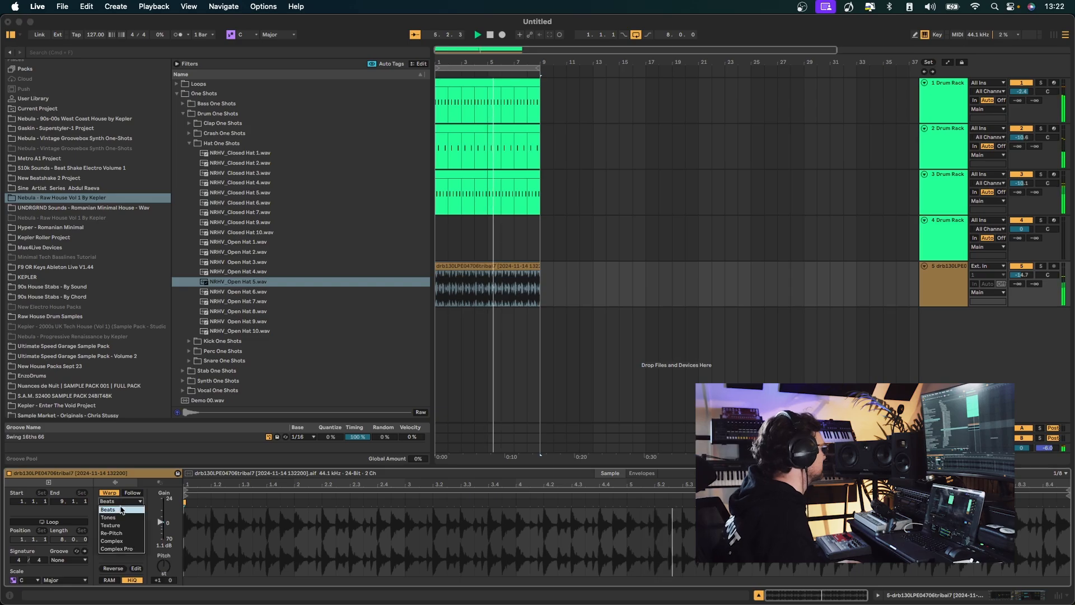
pyautogui.click(115, 541)
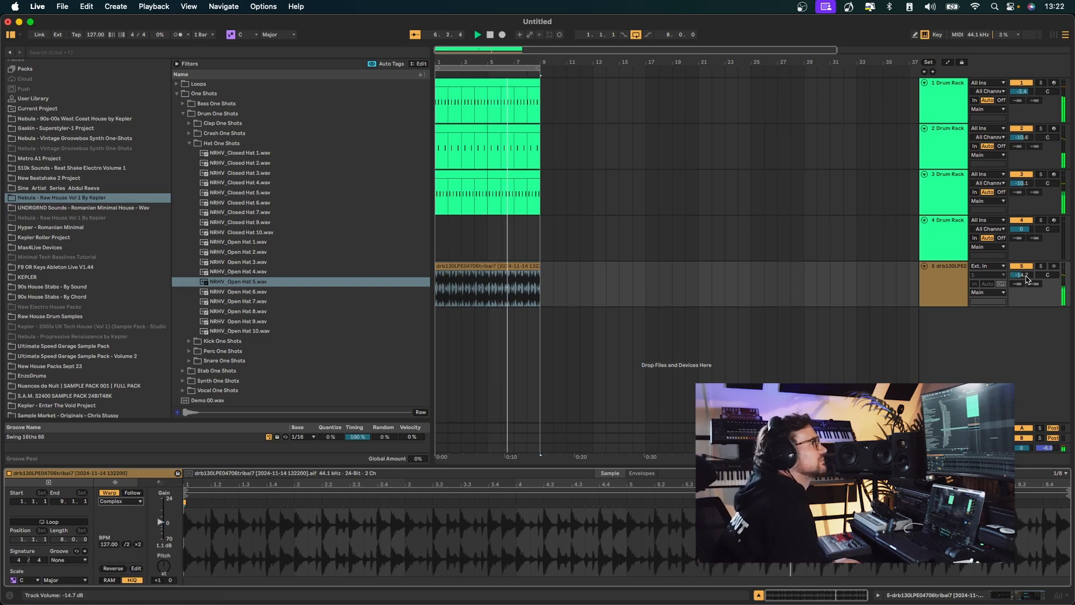
# Add a MIDI track below the tribal loop, search the plug-ins for triton and load TRITON Extreme onto the new track
pyautogui.click(746, 274)
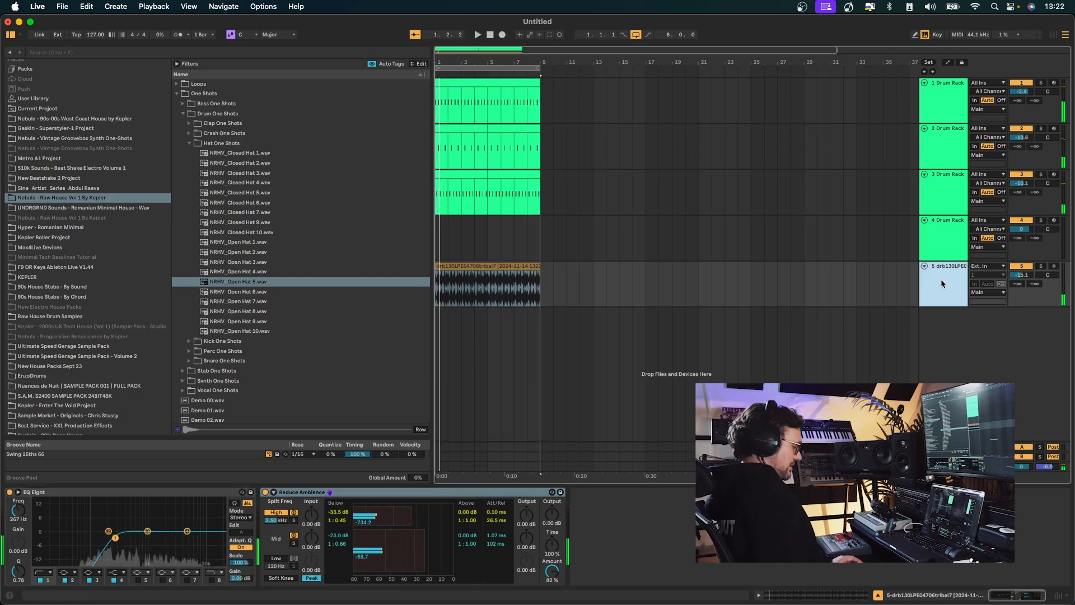
pyautogui.press('super+shift+t')
pyautogui.click(123, 54)
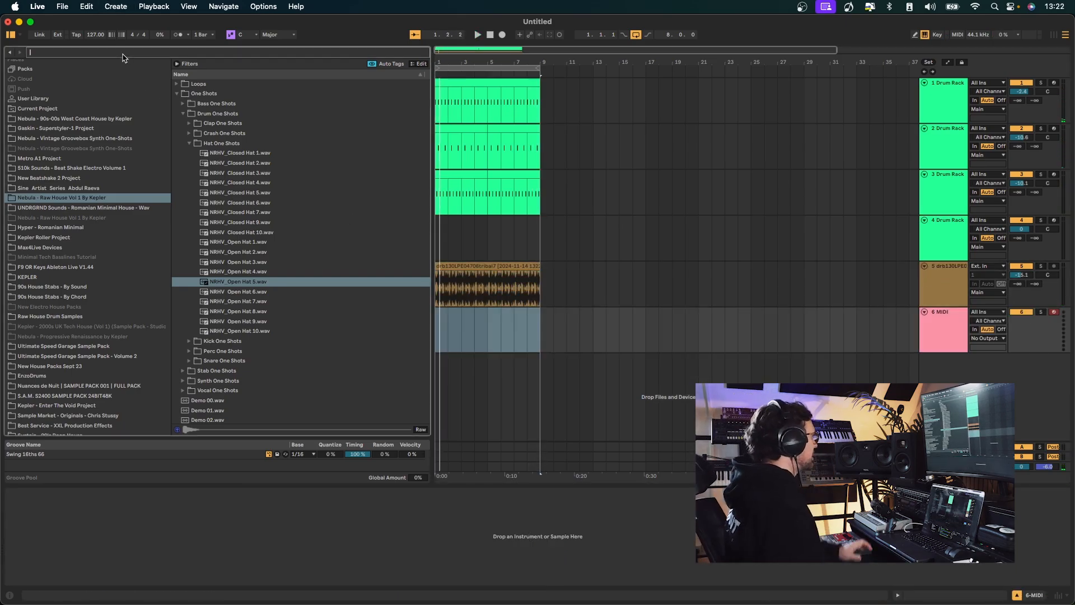
pyautogui.write('triton')
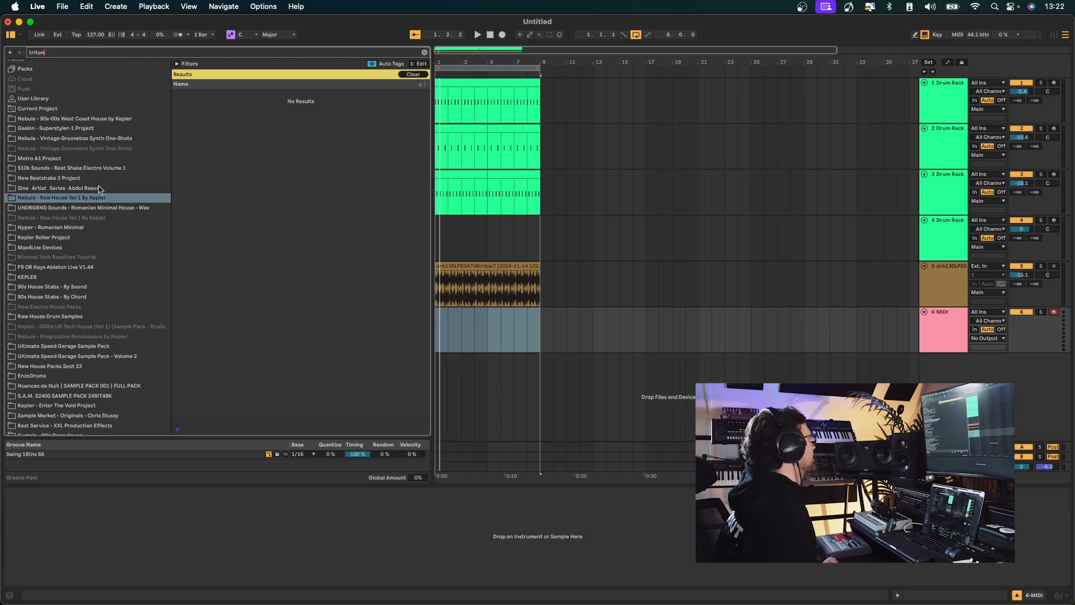
pyautogui.scroll(10, 99, 189)
pyautogui.click(28, 243)
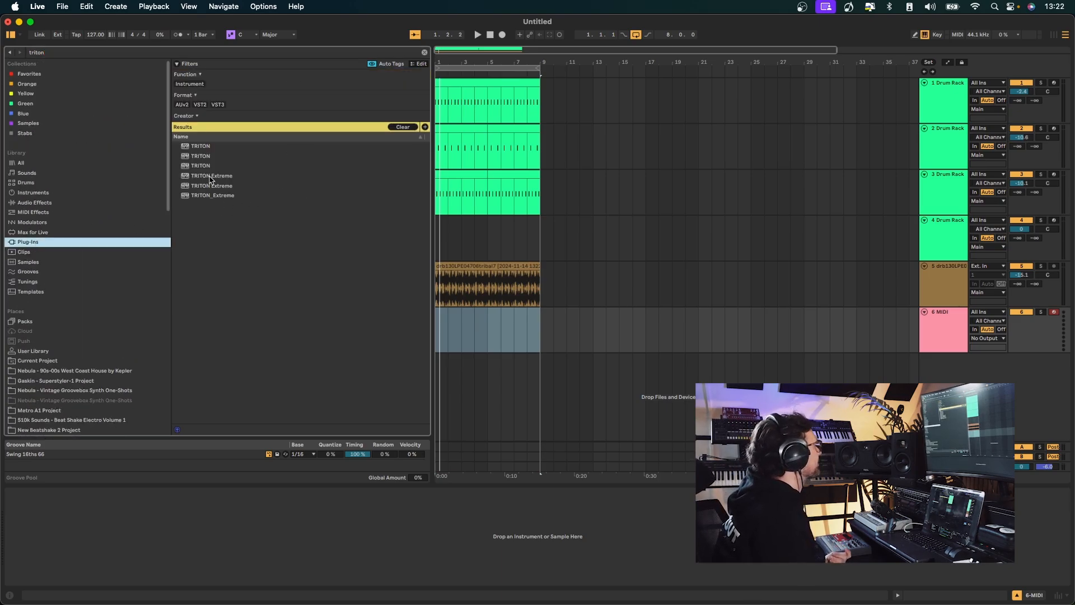
pyautogui.moveTo(210, 177); pyautogui.dragTo(472, 329)
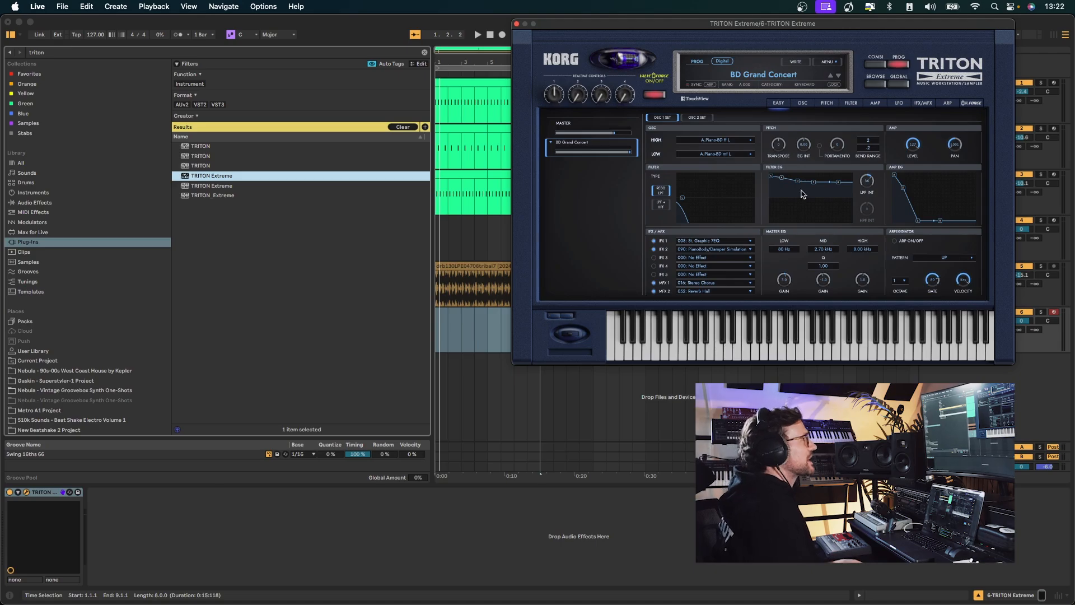
# Browse the TRITON Extreme's Bass category, audition several presets and load Warm Low Bass
pyautogui.click(875, 84)
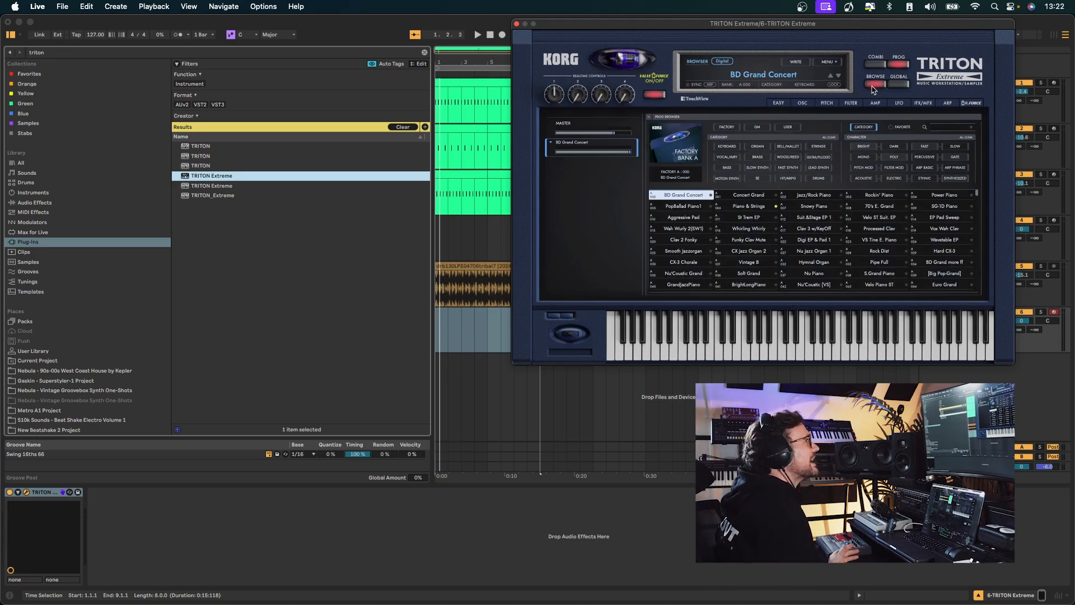
pyautogui.click(727, 168)
pyautogui.click(743, 239)
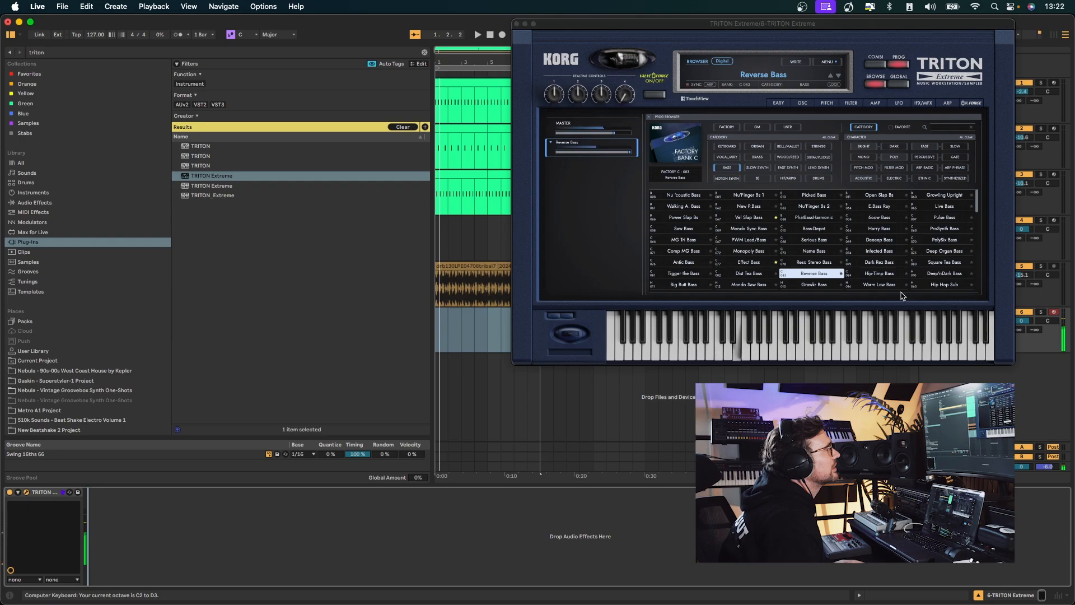
pyautogui.click(877, 273)
pyautogui.click(880, 284)
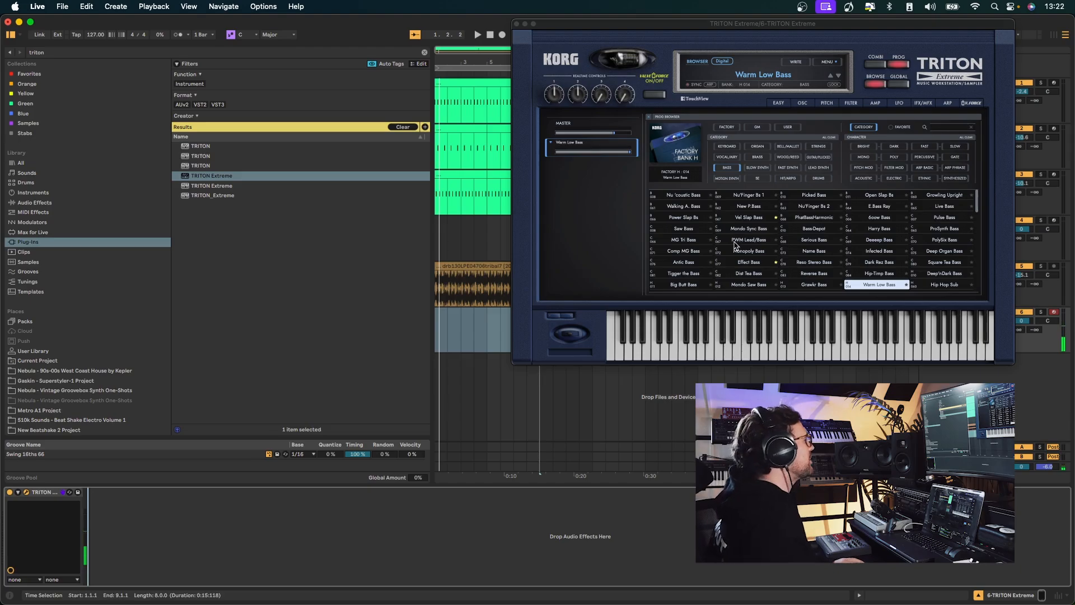
# Switch to Chrome, play the Halo - Primitive video on YouTube as a reference, and return to Live
pyautogui.press('super+Tab')
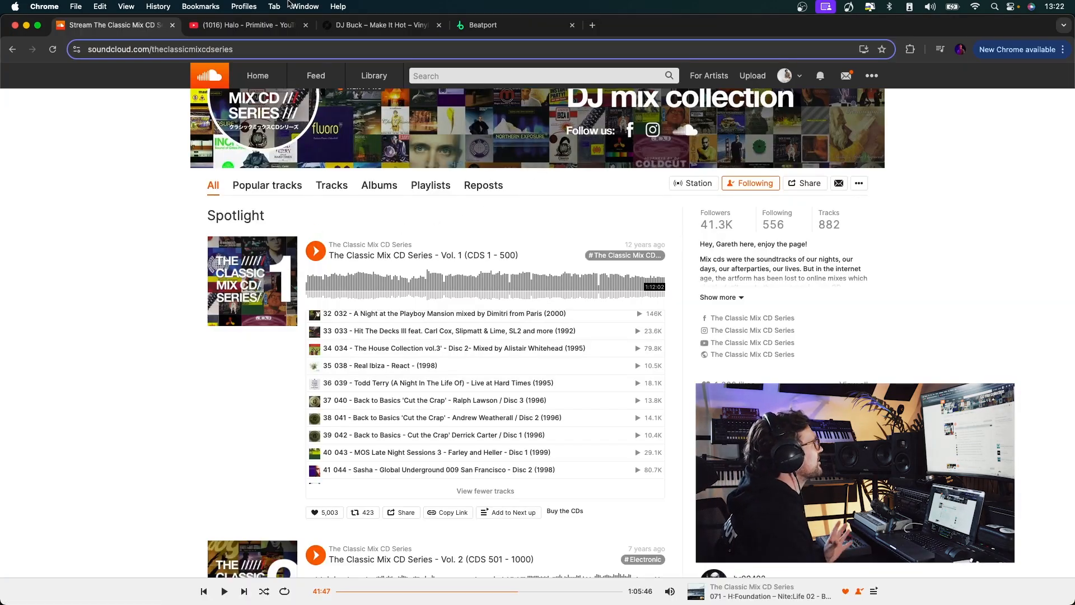
pyautogui.click(246, 24)
pyautogui.click(302, 399)
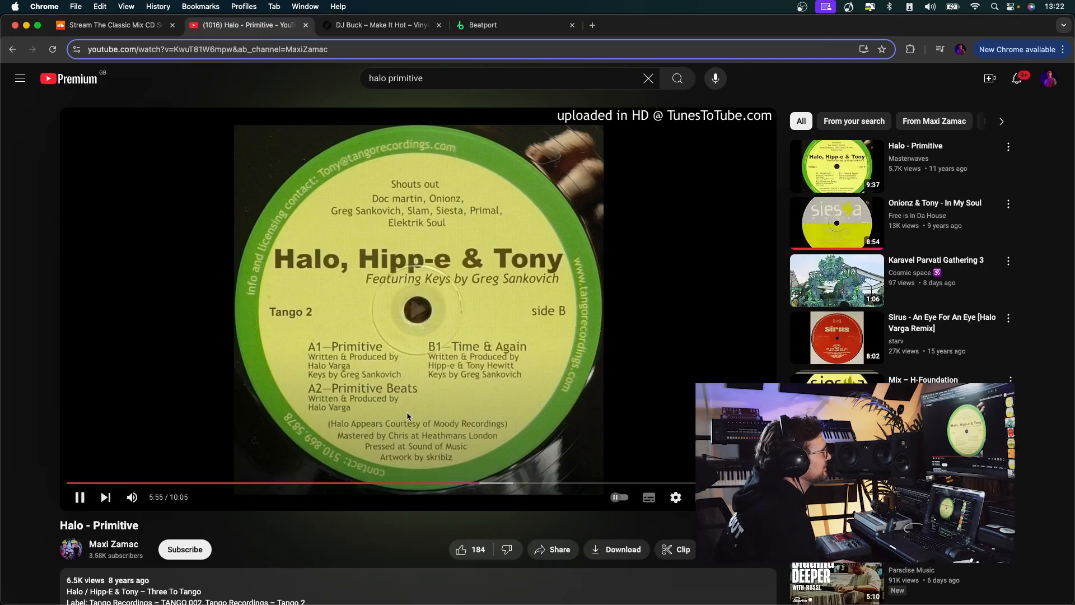
pyautogui.click(372, 372)
pyautogui.press('super+Tab')
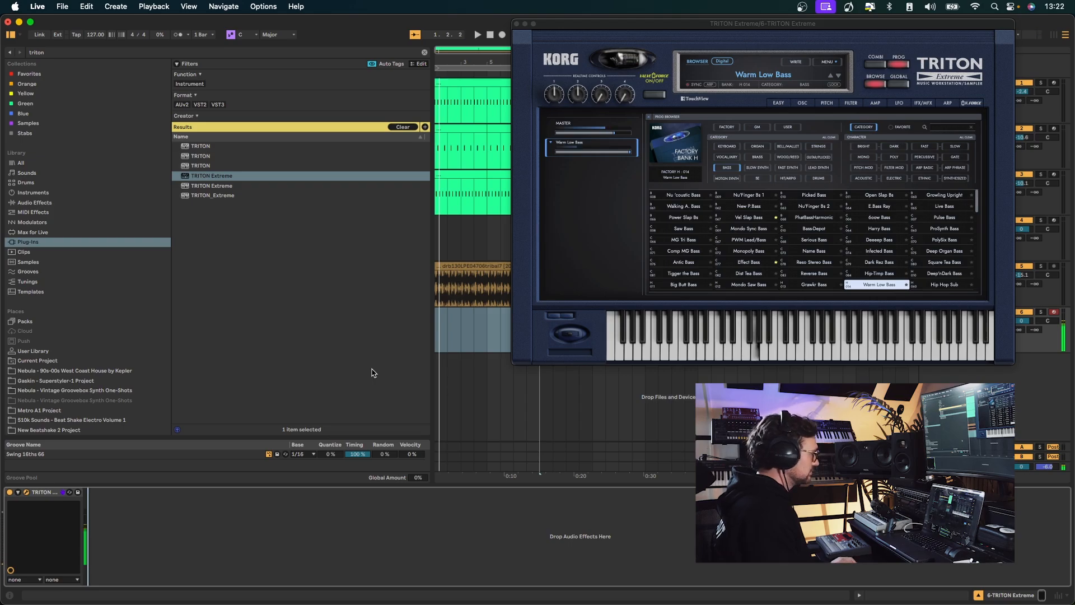
# Lower the computer keyboard's range to C1–D2 and rehearse a bass riff with Warm Low Bass
pyautogui.press('z')
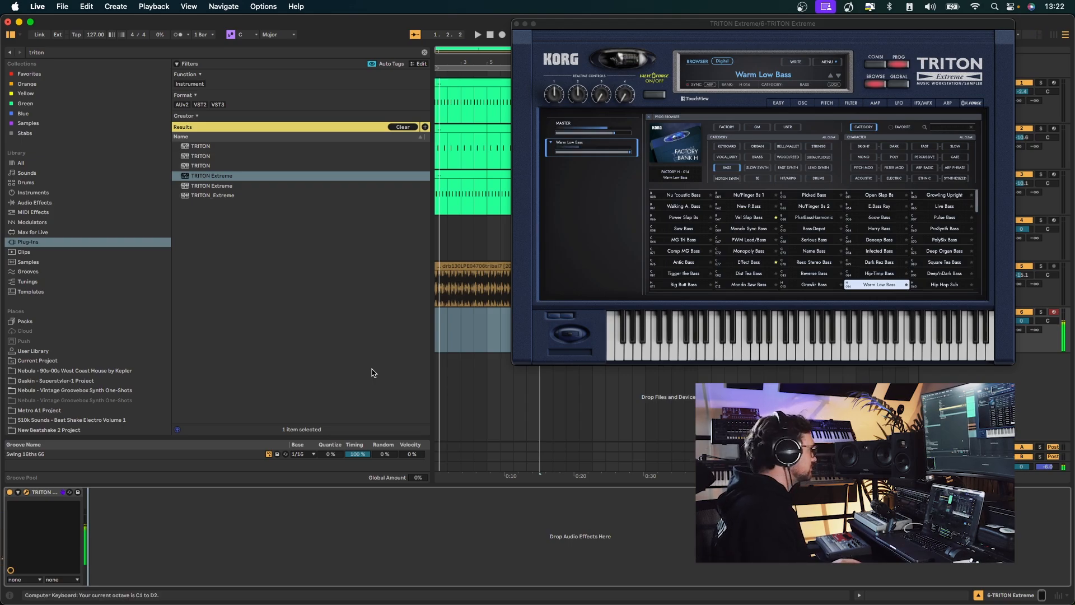
pyautogui.press('a')
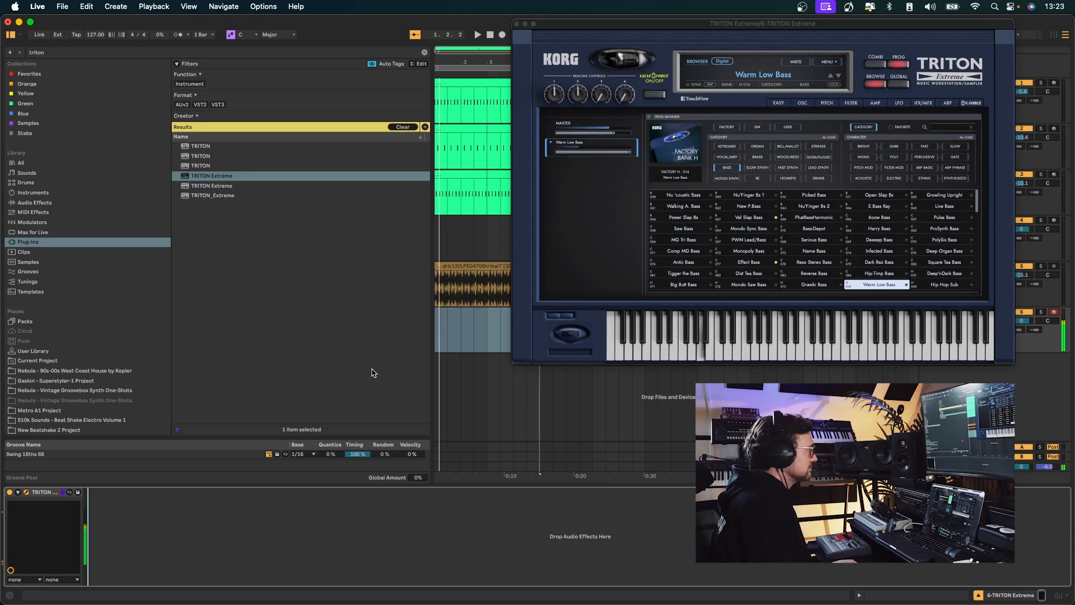
pyautogui.press('s')
pyautogui.press('g')
pyautogui.press('h')
pyautogui.press('s')
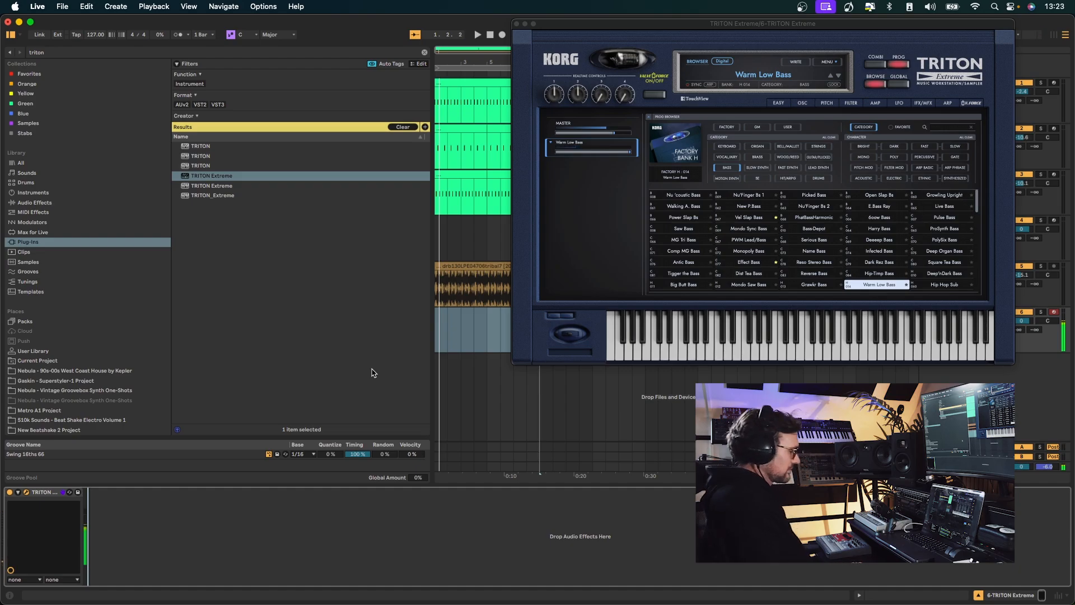
# Record the bass riff from bar 1 on the TRITON Extreme track, stop recording and close the plug-in window
pyautogui.click(503, 36)
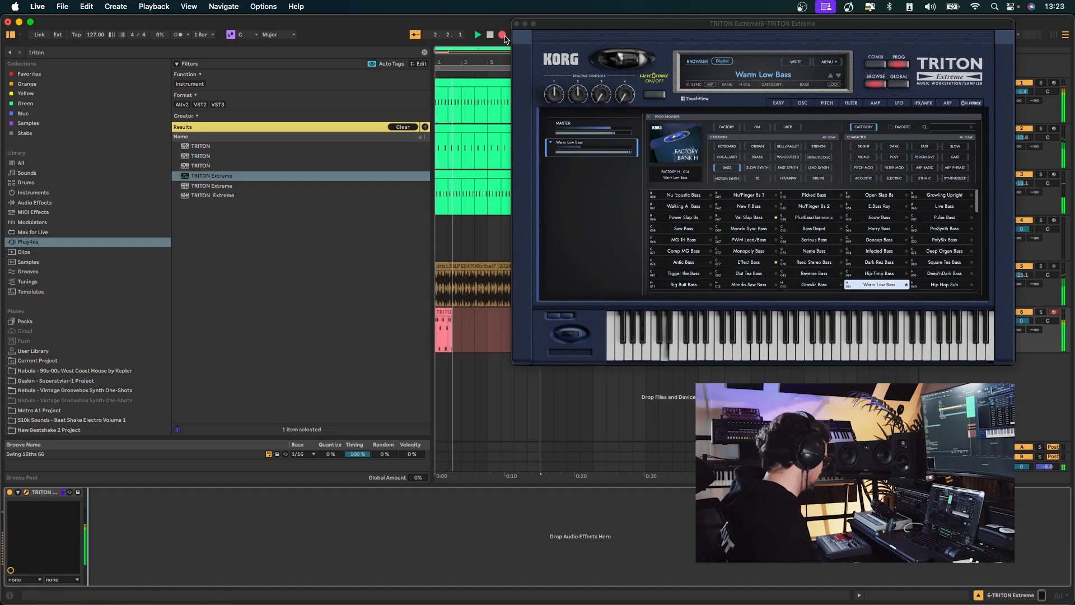
pyautogui.press('space')
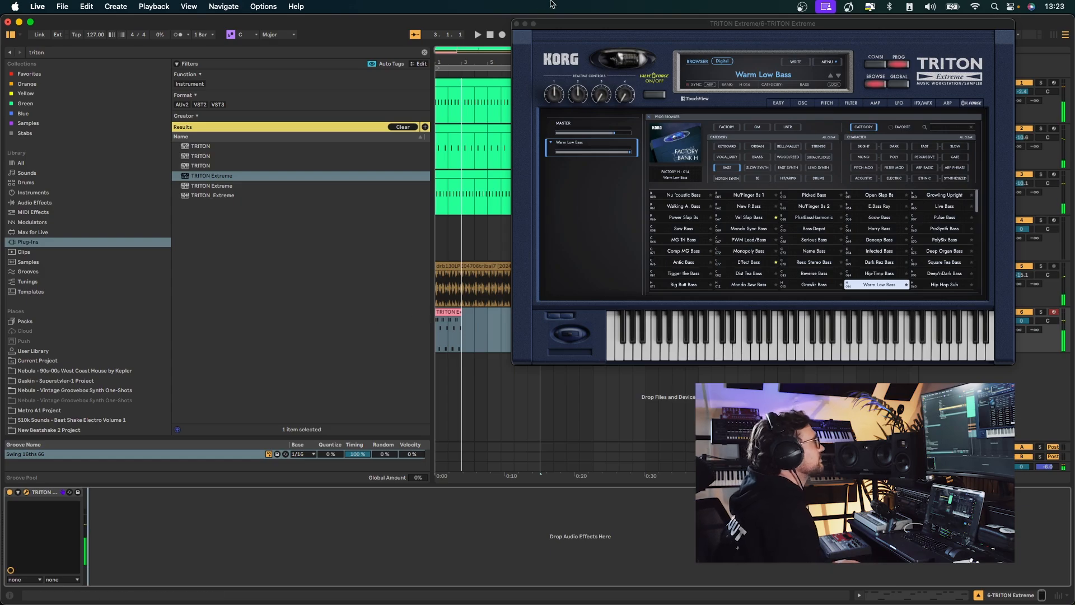
pyautogui.click(516, 24)
# Trim the recorded bass clip to about one bar, open its notes and play it back
pyautogui.moveTo(461, 313); pyautogui.dragTo(449, 312)
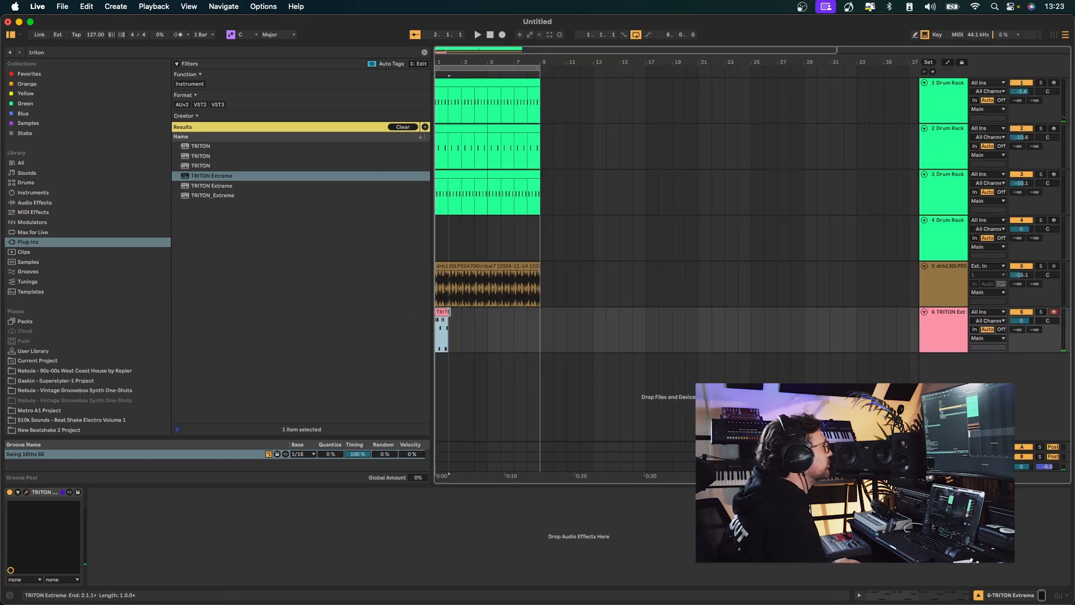
pyautogui.doubleClick(443, 313)
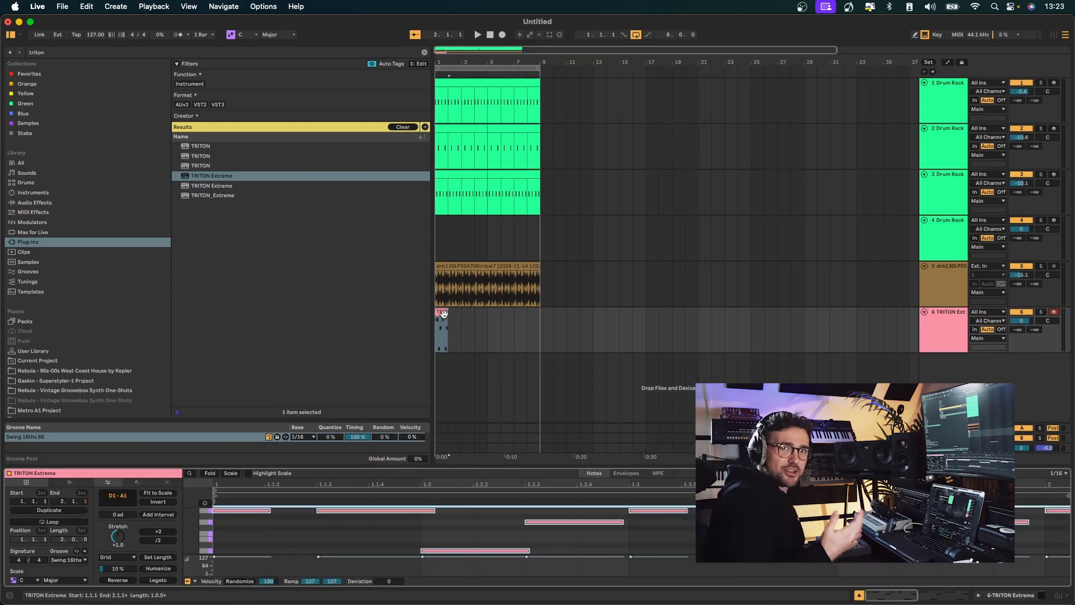
pyautogui.press('space')
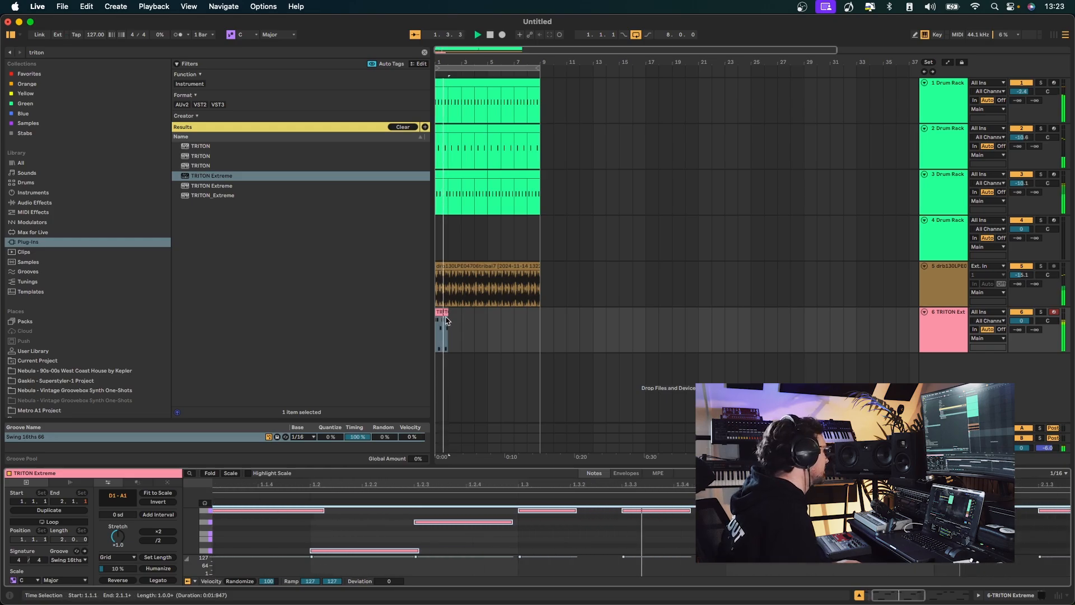
# Duplicate the one-bar bass clip on the TRITON Extreme track until it fills bars 1 to 8
pyautogui.press('super+d')
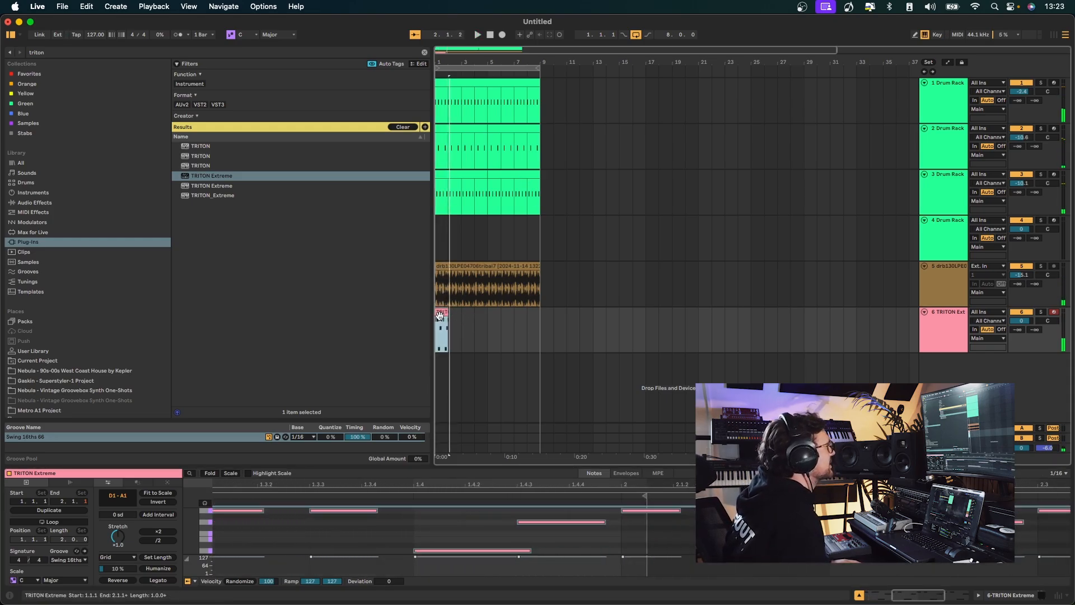
pyautogui.click(458, 313)
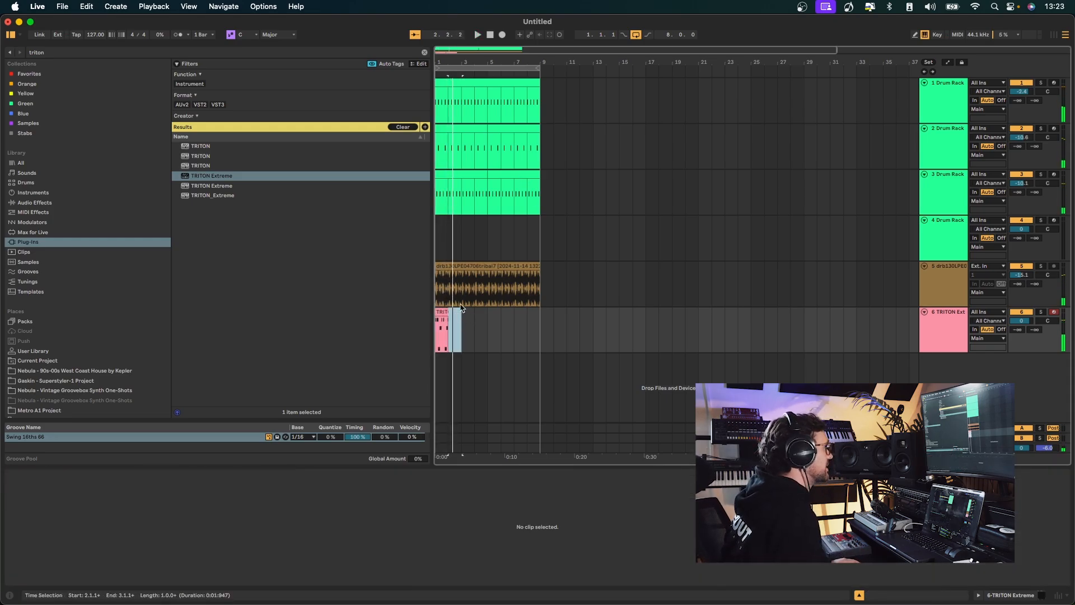
pyautogui.press('z')
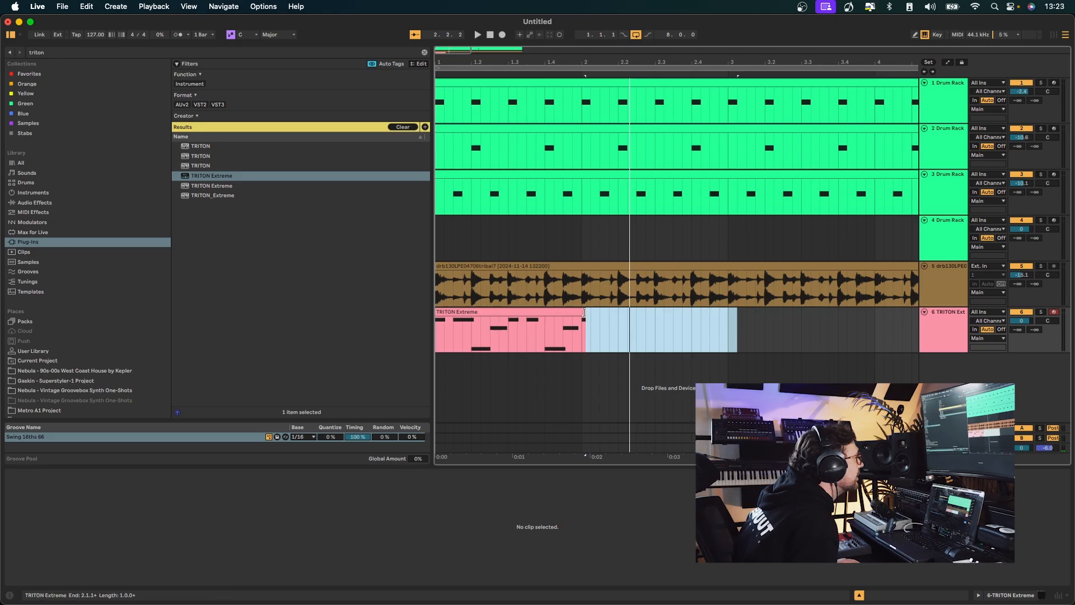
pyautogui.click(504, 333)
pyautogui.press('super+d')
pyautogui.press('super+d')
pyautogui.press('super+d')
pyautogui.press('super+d')
pyautogui.press('super+d')
pyautogui.press('super+d')
pyautogui.press('super+d')
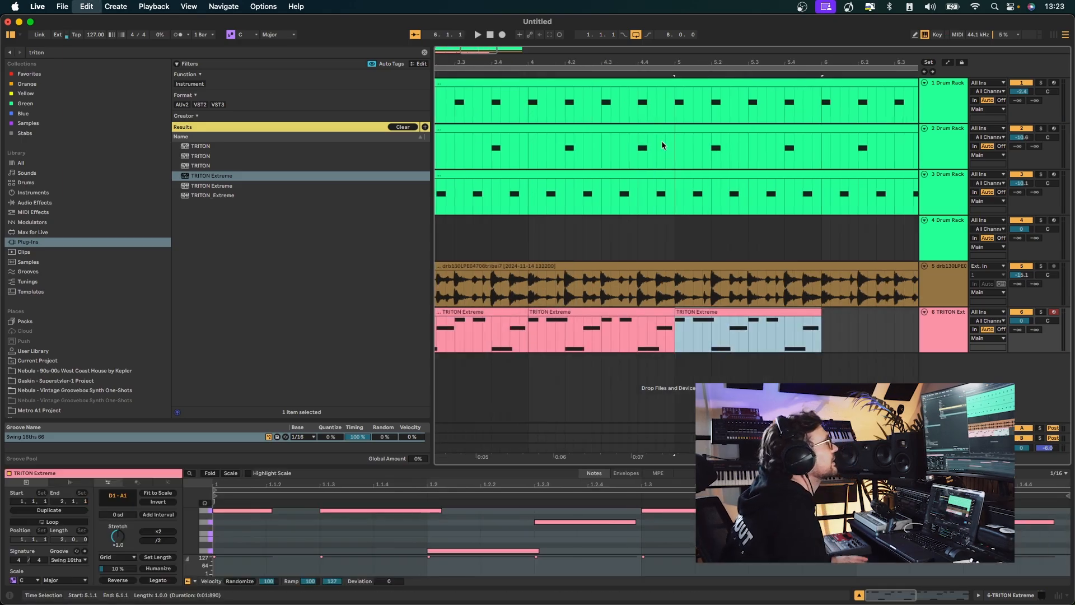
# Play the groove and lower the TRITON Extreme track's volume to -5.0 dB
pyautogui.press('space')
pyautogui.moveTo(603, 61); pyautogui.dragTo(574, 24)
pyautogui.moveTo(1023, 321); pyautogui.dragTo(1020, 328)
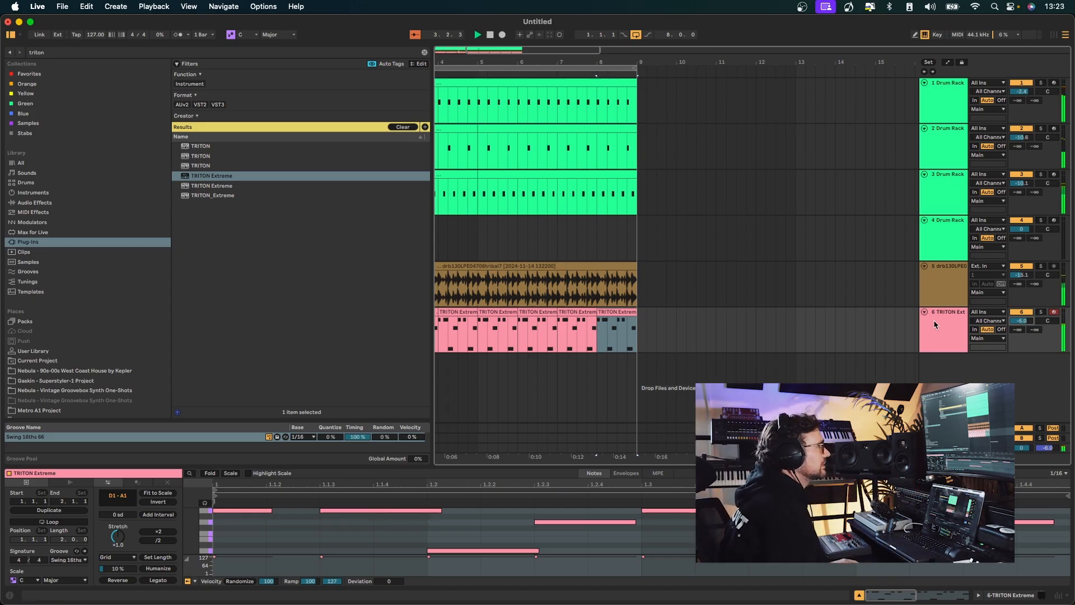
# Duplicate all clips of the eight-bar groove once so the arrangement extends to bar 17
pyautogui.press('super+shift+t')
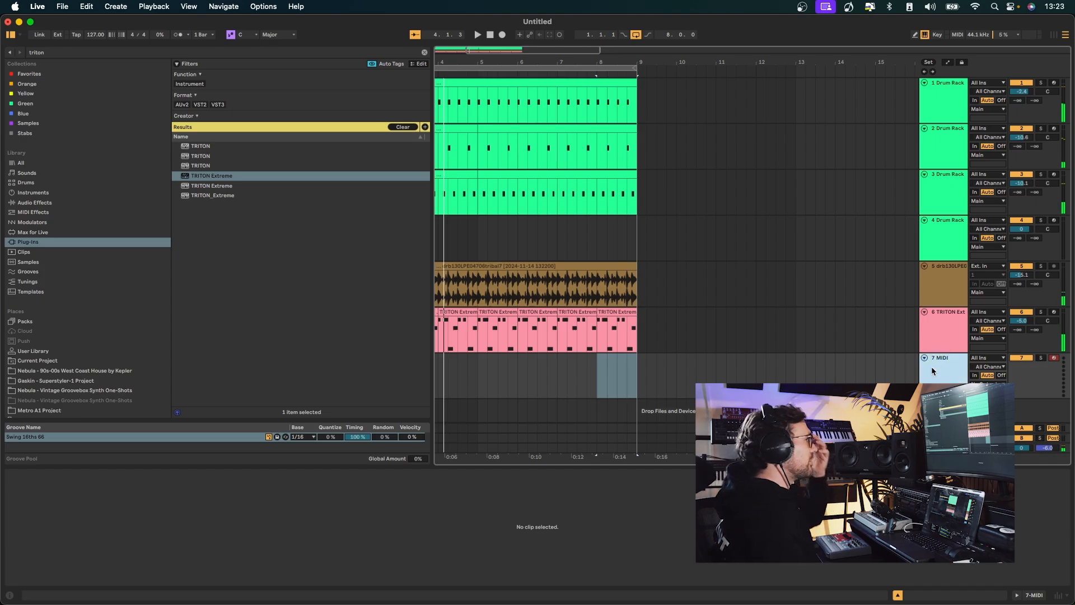
pyautogui.press('super+z')
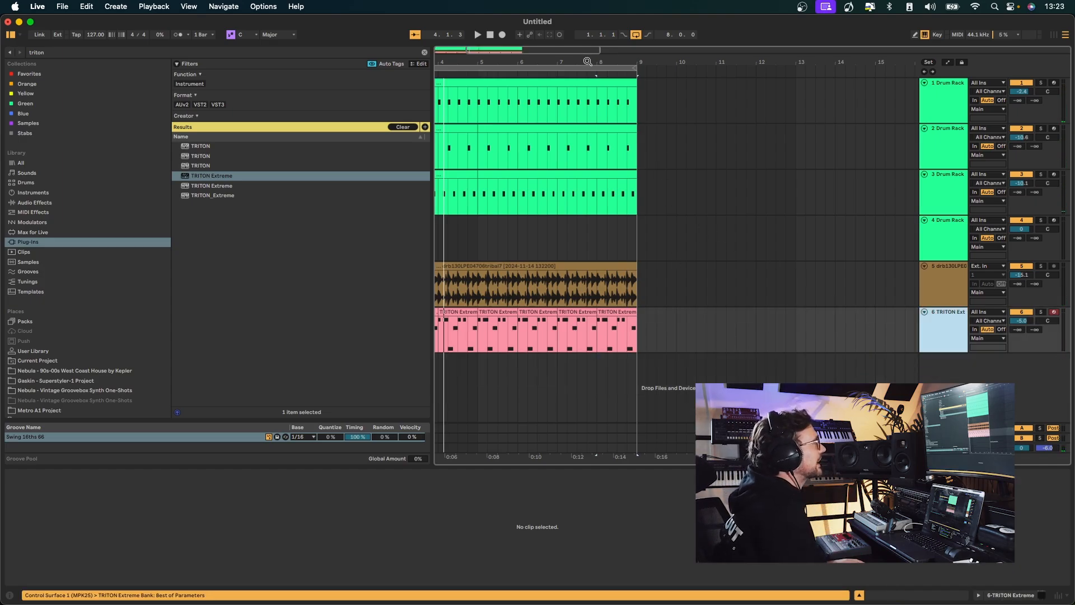
pyautogui.moveTo(588, 61); pyautogui.dragTo(585, 28)
pyautogui.press('super+a')
pyautogui.press('super+d')
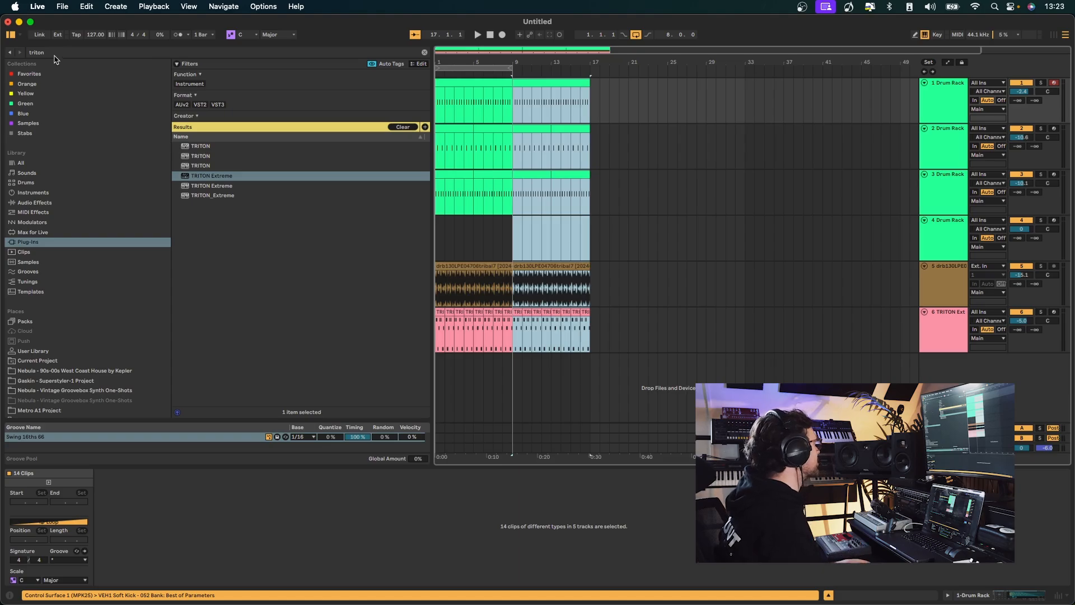
# Search the entire library for "latin"
pyautogui.press('super+f')
pyautogui.write('tri')
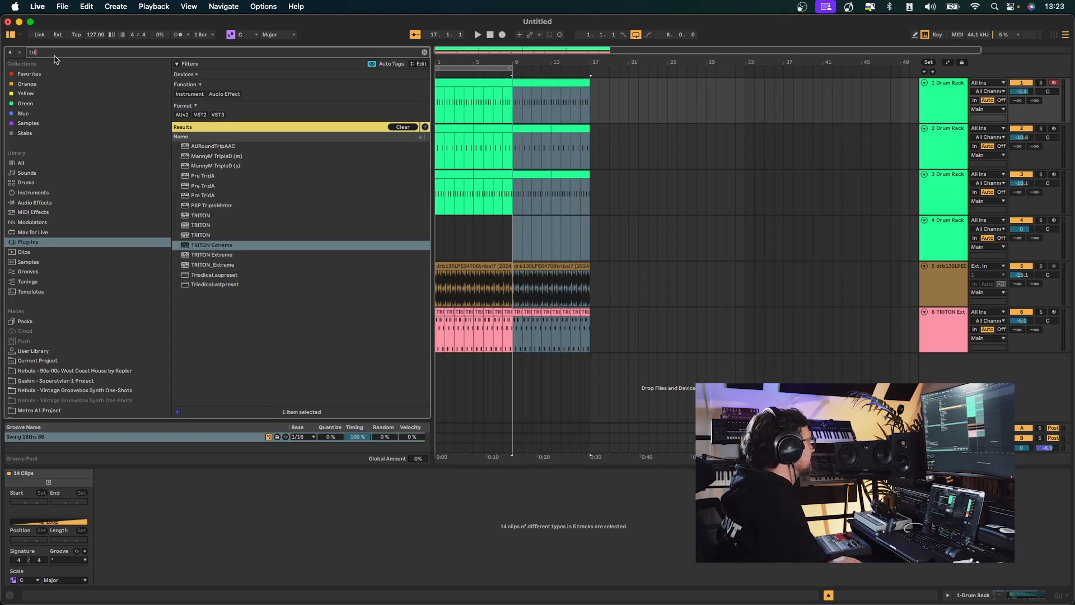
pyautogui.press('BackSpace')
pyautogui.press('BackSpace')
pyautogui.press('BackSpace')
pyautogui.write('latin')
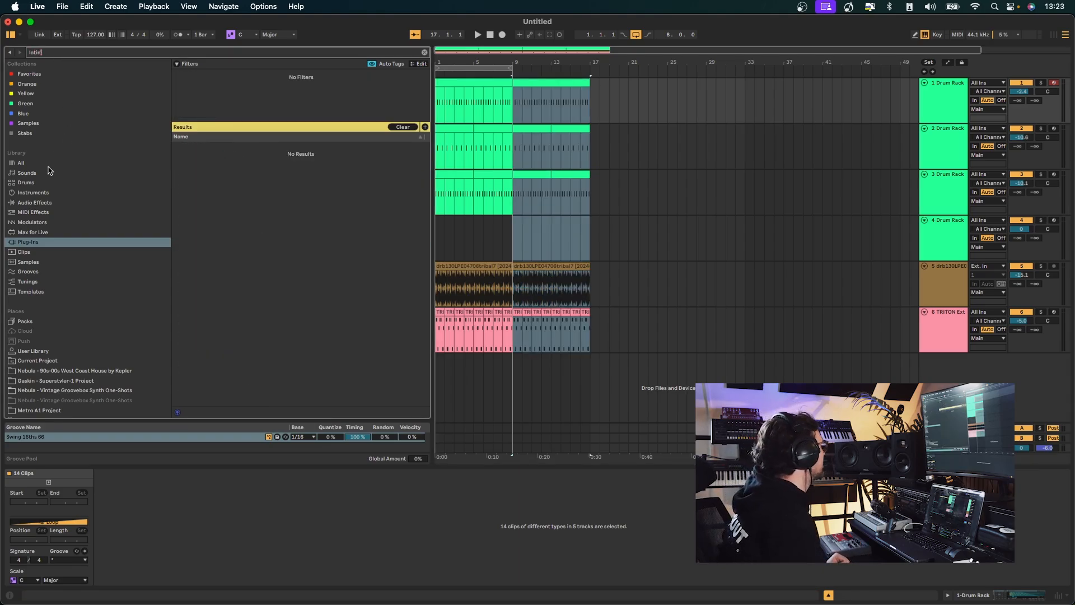
pyautogui.click(23, 163)
# Audition the Latin Loop 128 BPM samples one after another, up to Latin Loop 128 BPM (15).wav
pyautogui.click(278, 297)
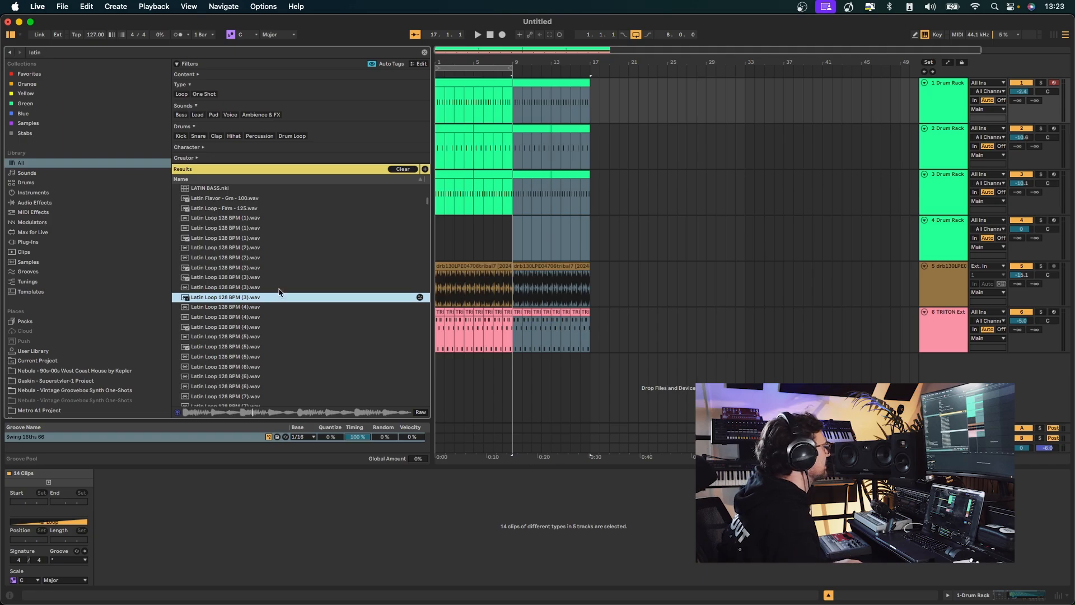
pyautogui.click(276, 268)
pyautogui.scroll(-1, 276, 267)
pyautogui.click(264, 228)
pyautogui.scroll(-4, 318, 323)
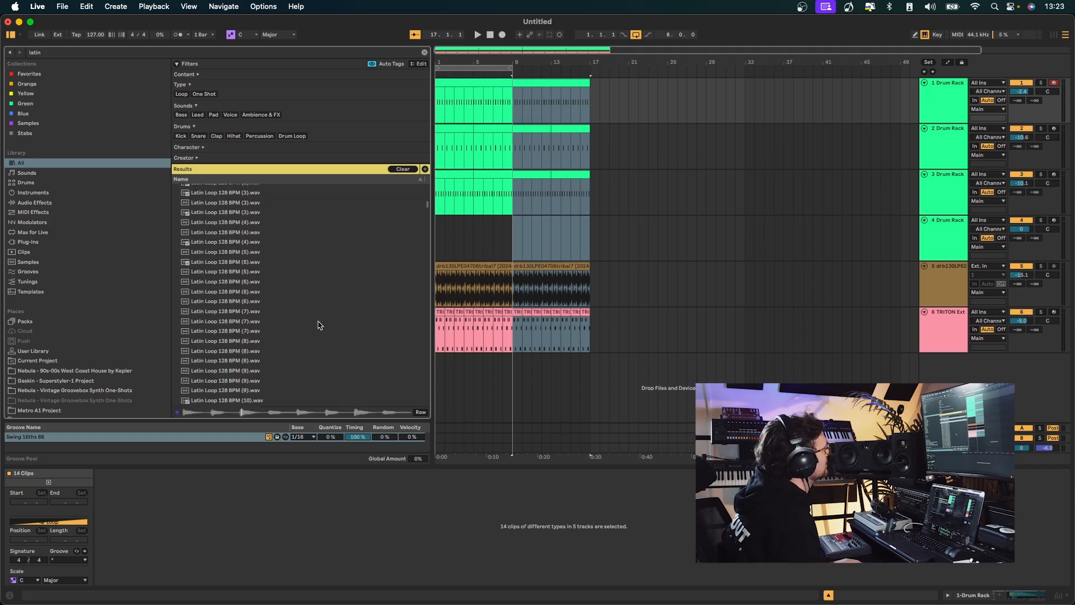
pyautogui.scroll(-2, 318, 325)
pyautogui.click(318, 322)
pyautogui.click(313, 352)
pyautogui.scroll(-2, 313, 356)
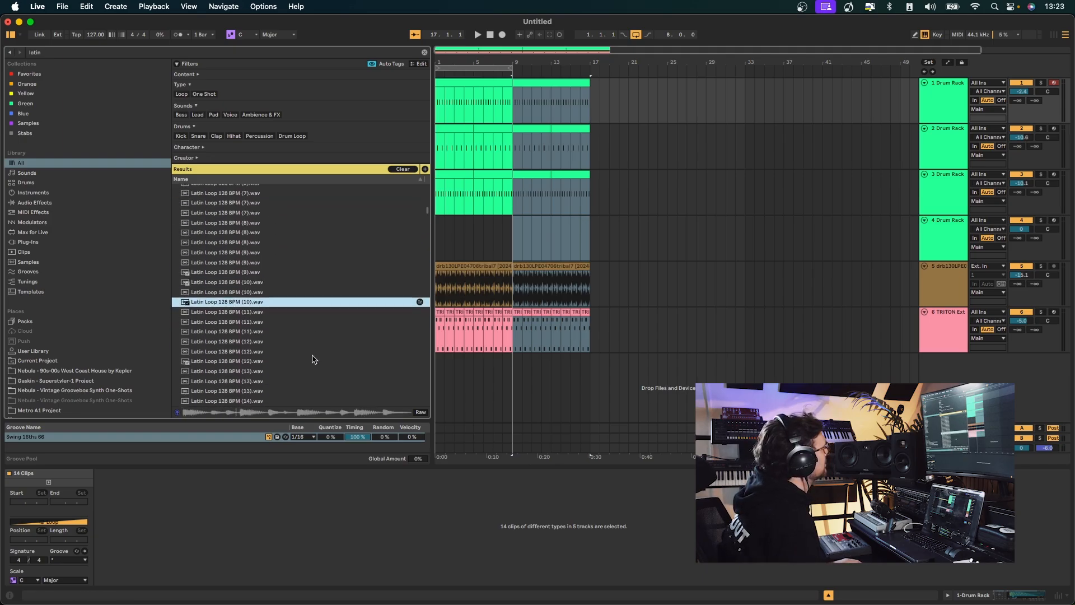
pyautogui.click(312, 358)
pyautogui.scroll(-1, 312, 356)
pyautogui.scroll(-3, 313, 360)
pyautogui.click(312, 358)
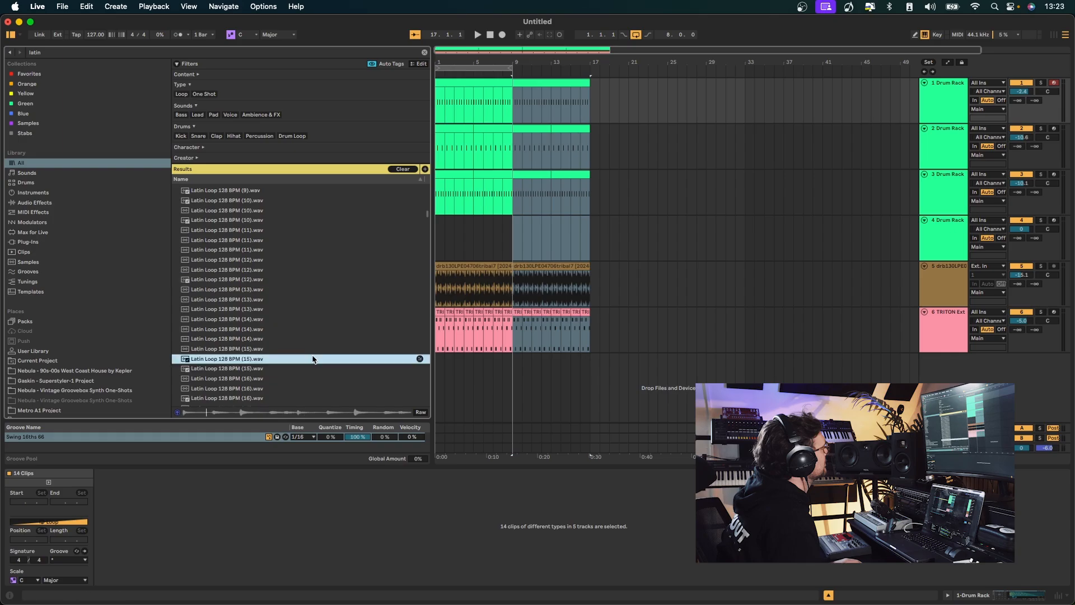
# Place Latin Loop 128 BPM (15).wav at bar 1 on a new track and duplicate it through bar 8 during playback
pyautogui.moveTo(350, 363); pyautogui.dragTo(438, 369)
pyautogui.press('space')
pyautogui.press('super+d')
pyautogui.press('super+d')
pyautogui.press('super+d')
pyautogui.press('super+d')
pyautogui.press('super+d')
pyautogui.press('super+d')
pyautogui.press('super+d')
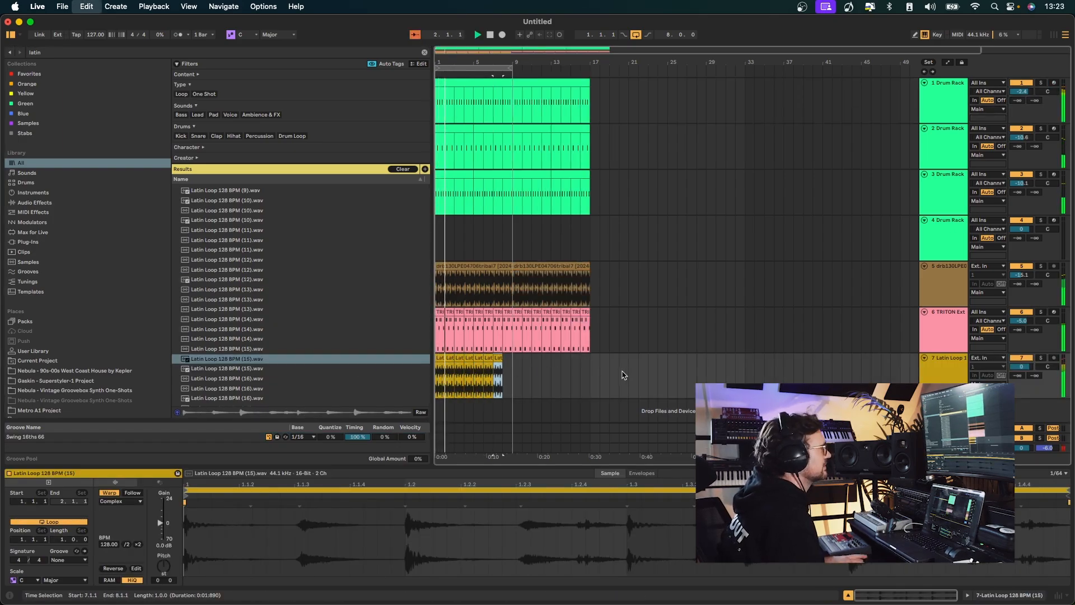
# Lower the Latin loop track's volume to -10.8 dB and raise the TRITON Extreme track to about -2.7 dB
pyautogui.moveTo(1022, 367); pyautogui.dragTo(1021, 375)
pyautogui.moveTo(1022, 375); pyautogui.dragTo(1021, 399)
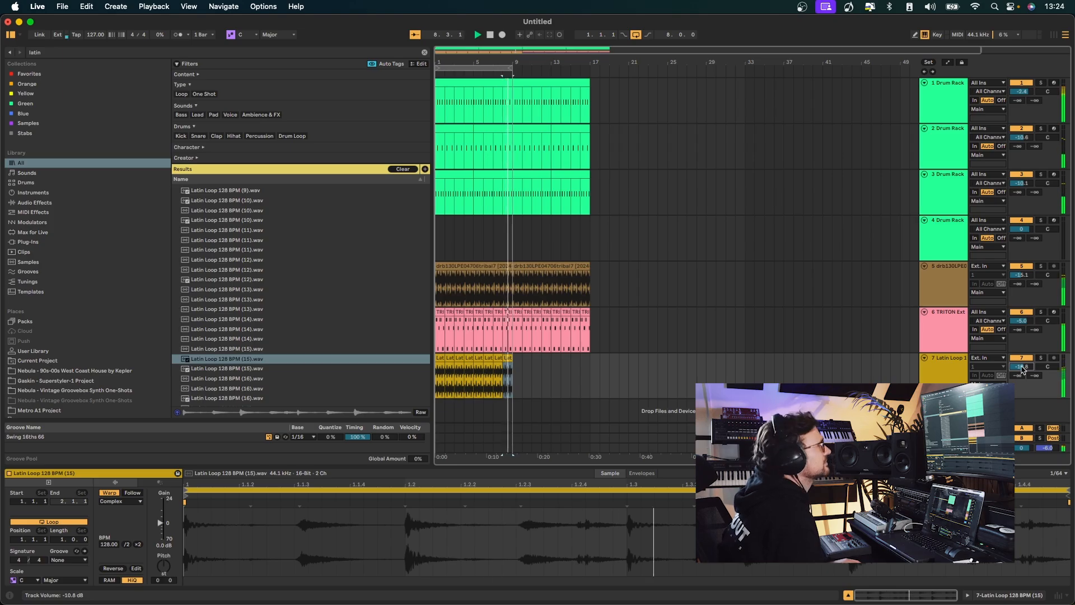
pyautogui.moveTo(512, 366); pyautogui.dragTo(358, 362)
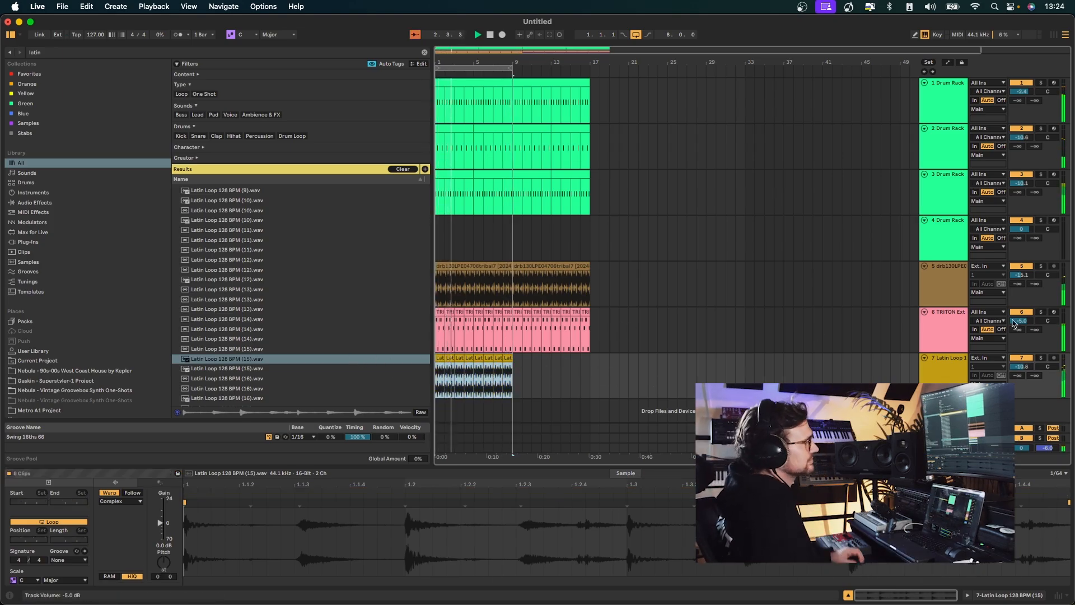
pyautogui.moveTo(1023, 328); pyautogui.dragTo(1025, 321)
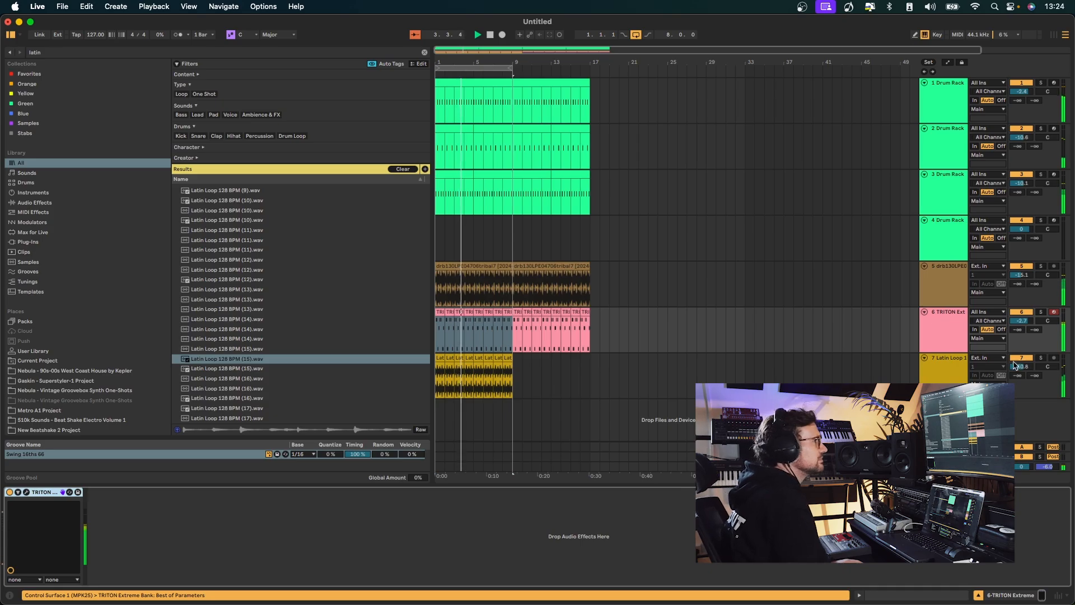
# Solo the Latin loop track, copy Reduce Ambience and EQ Eight onto it from the tribal loop track, and unsolo it
pyautogui.click(1041, 358)
pyautogui.click(956, 298)
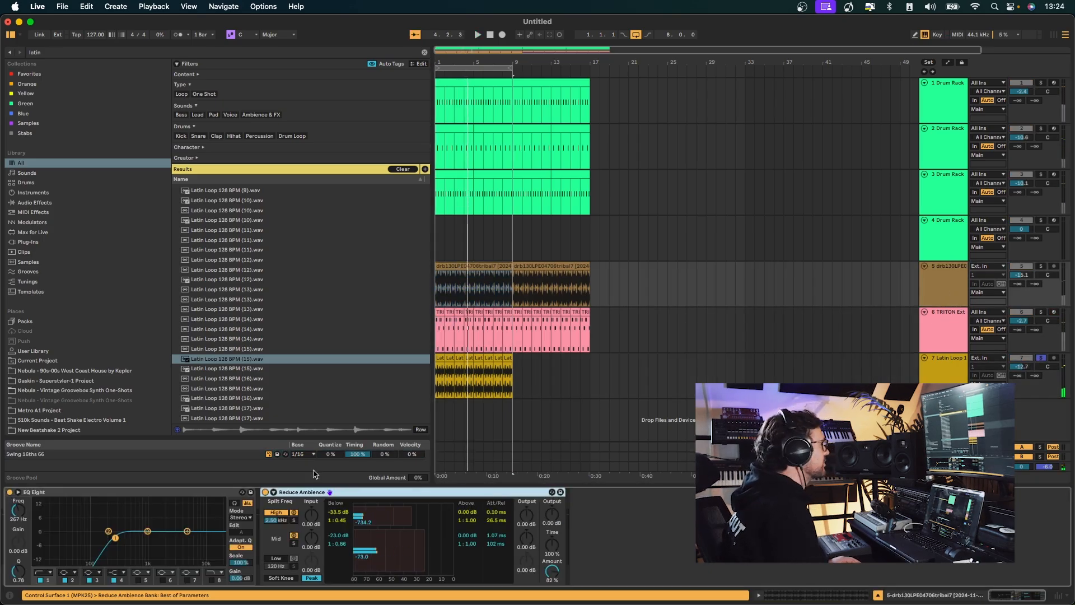
pyautogui.click(472, 363)
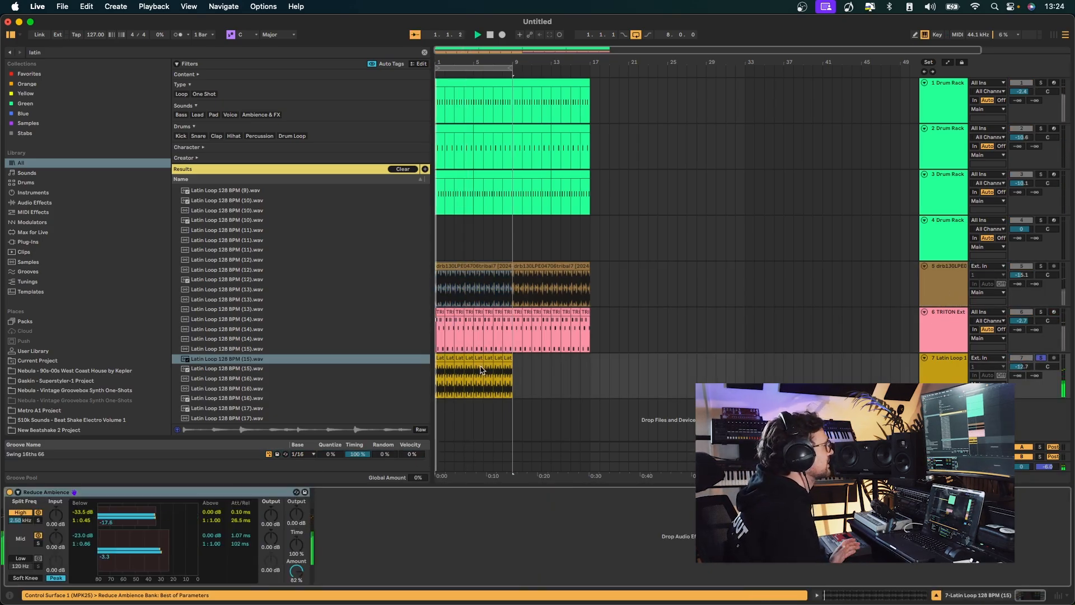
pyautogui.click(954, 286)
pyautogui.moveTo(172, 492); pyautogui.dragTo(489, 393)
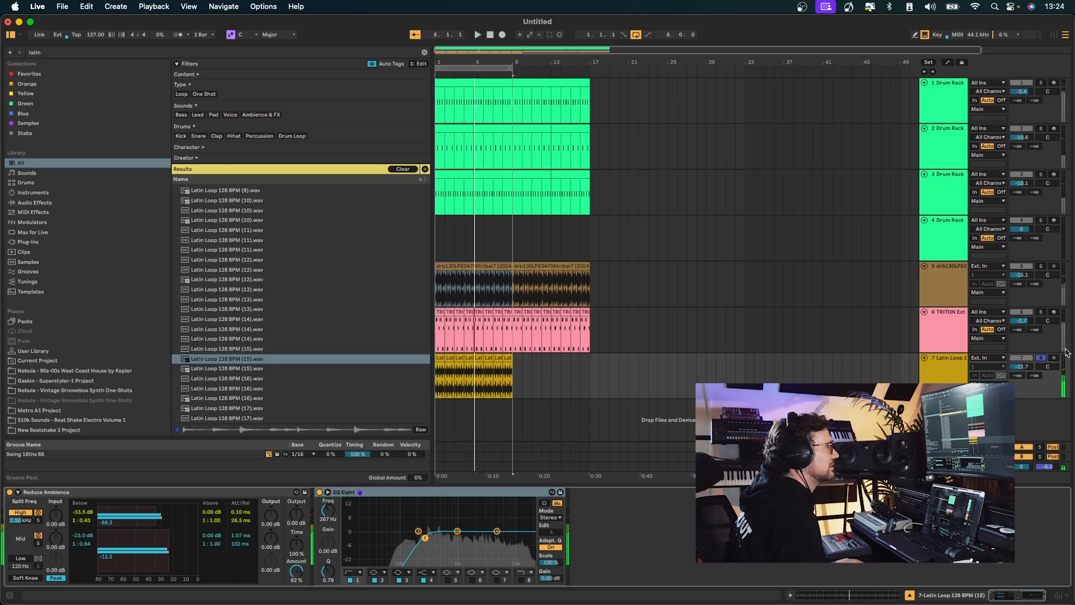
pyautogui.click(1040, 357)
# Play the mix and set the tribal loop's volume to -20.0 dB and the Latin loop's to -9.6 dB
pyautogui.press('space')
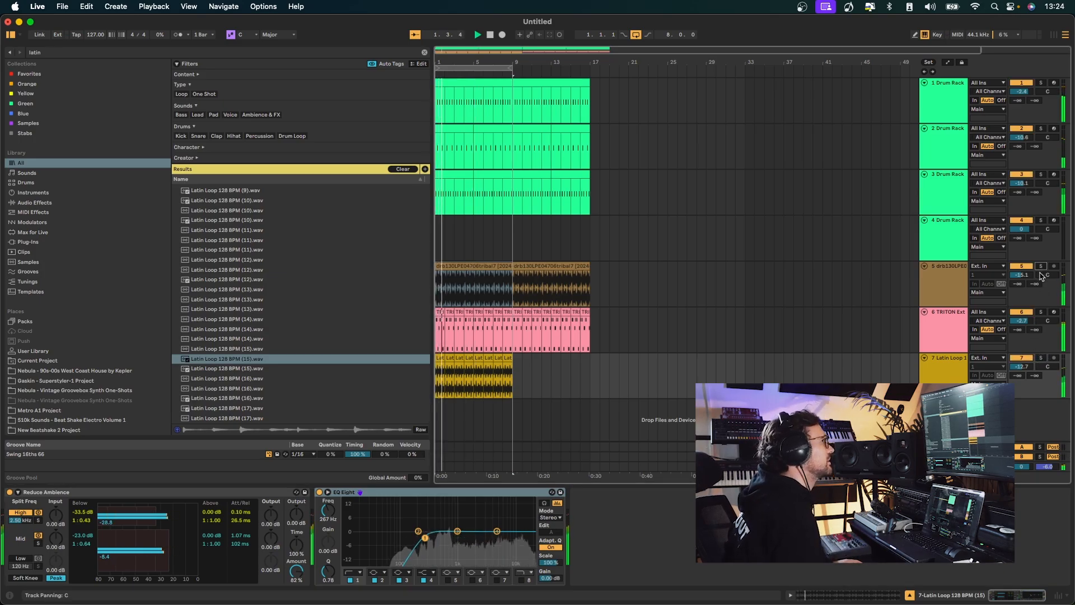
pyautogui.moveTo(1022, 275); pyautogui.dragTo(1023, 283)
pyautogui.moveTo(1023, 367); pyautogui.dragTo(1022, 358)
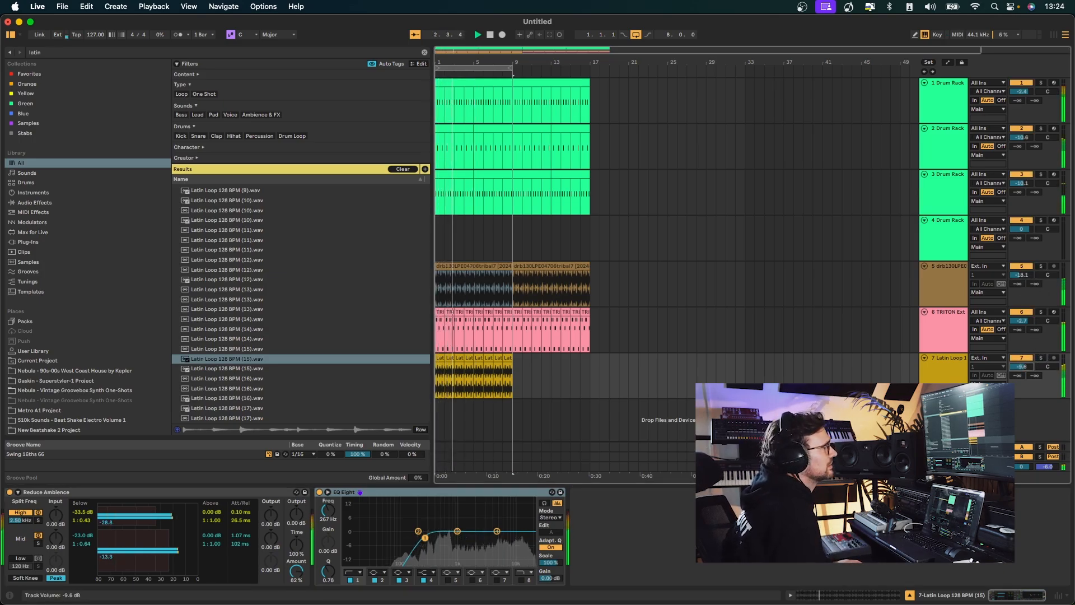
pyautogui.moveTo(1022, 275); pyautogui.dragTo(1018, 278)
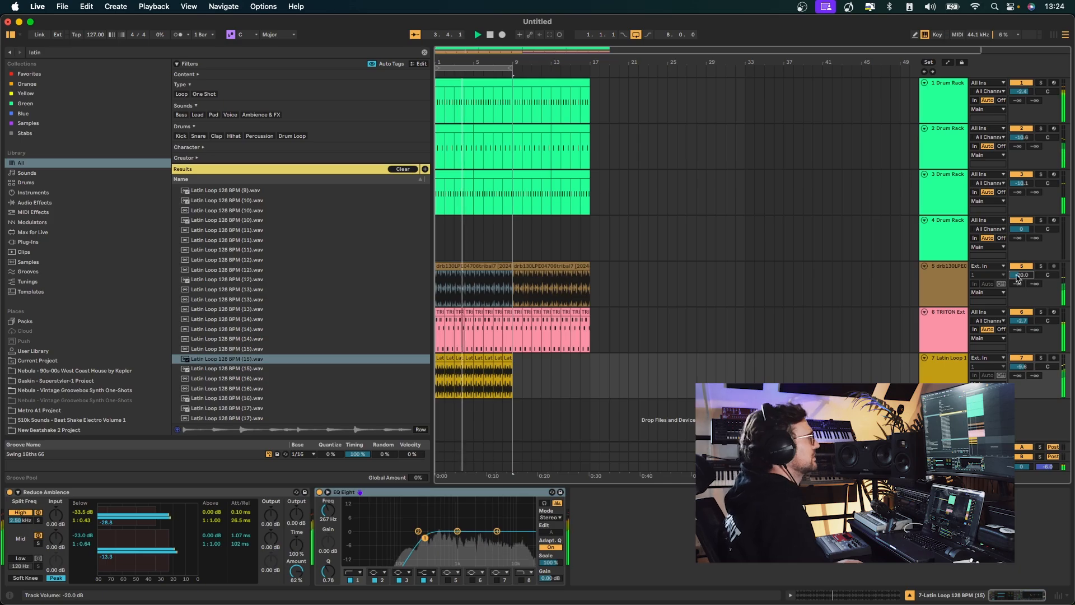
# Add a Utility effect to the TRITON Extreme track and set its gain to 3 dB
pyautogui.click(932, 328)
pyautogui.click(35, 202)
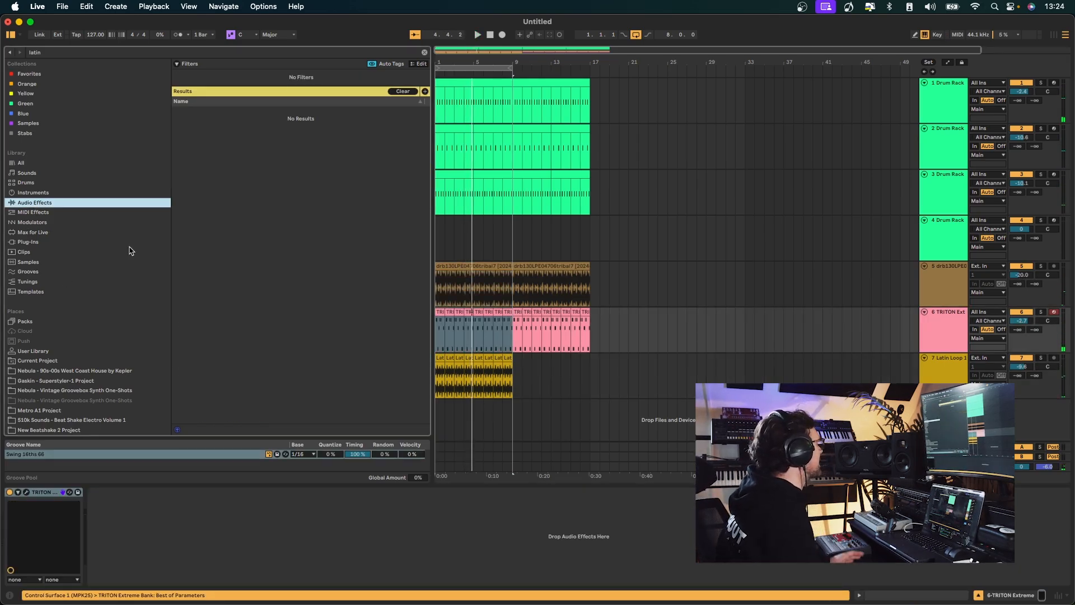
pyautogui.click(425, 52)
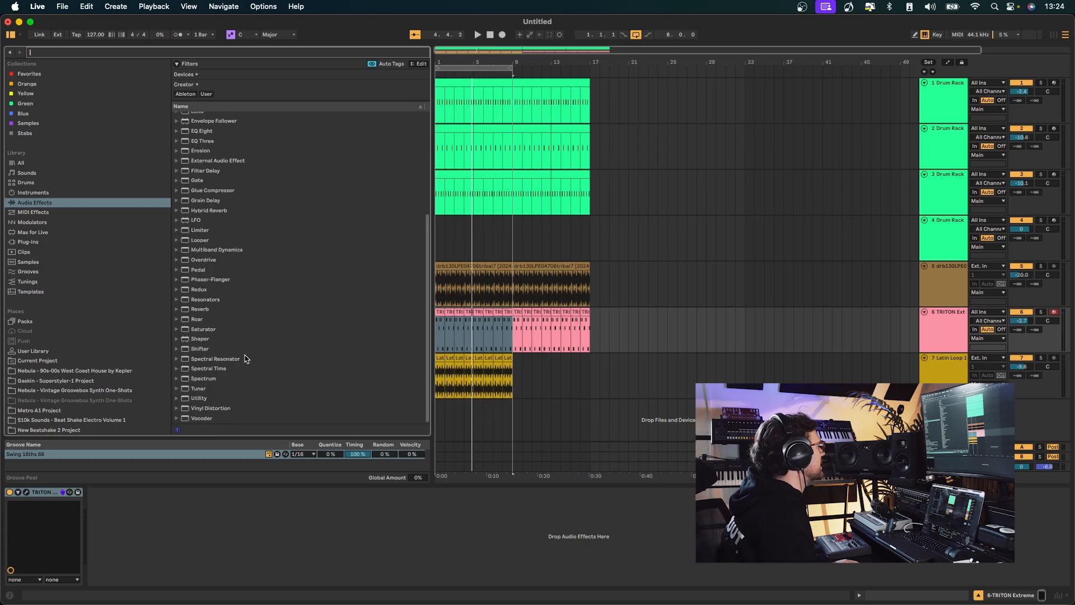
pyautogui.doubleClick(191, 399)
pyautogui.click(145, 524)
pyautogui.write('3')
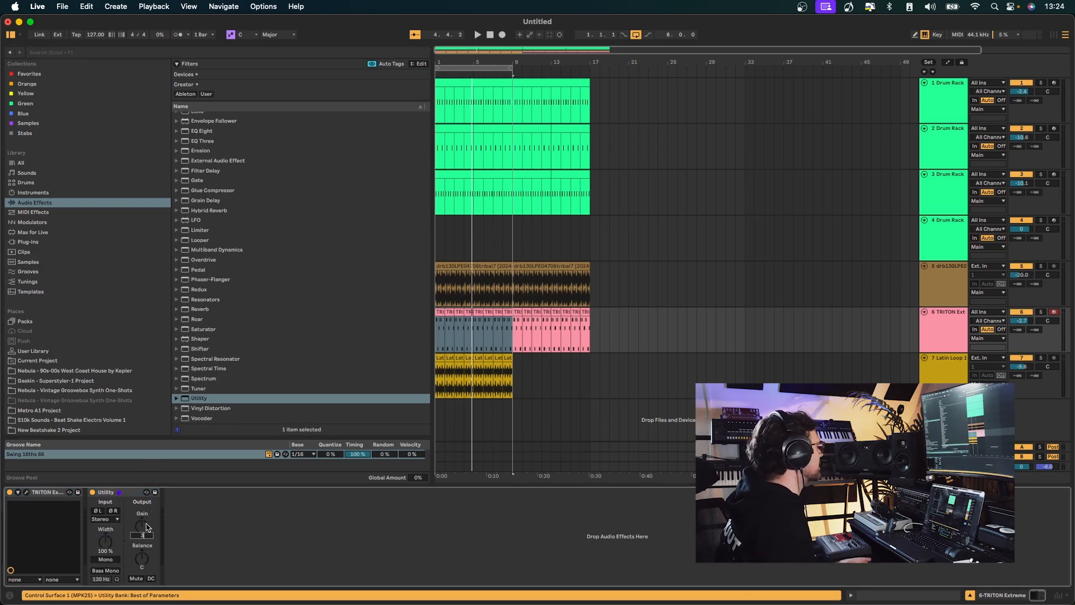
pyautogui.press('Return')
# Play the mix and set the TRITON Extreme track to -3.0 dB and the Latin loop track to -10.4 dB
pyautogui.press('space')
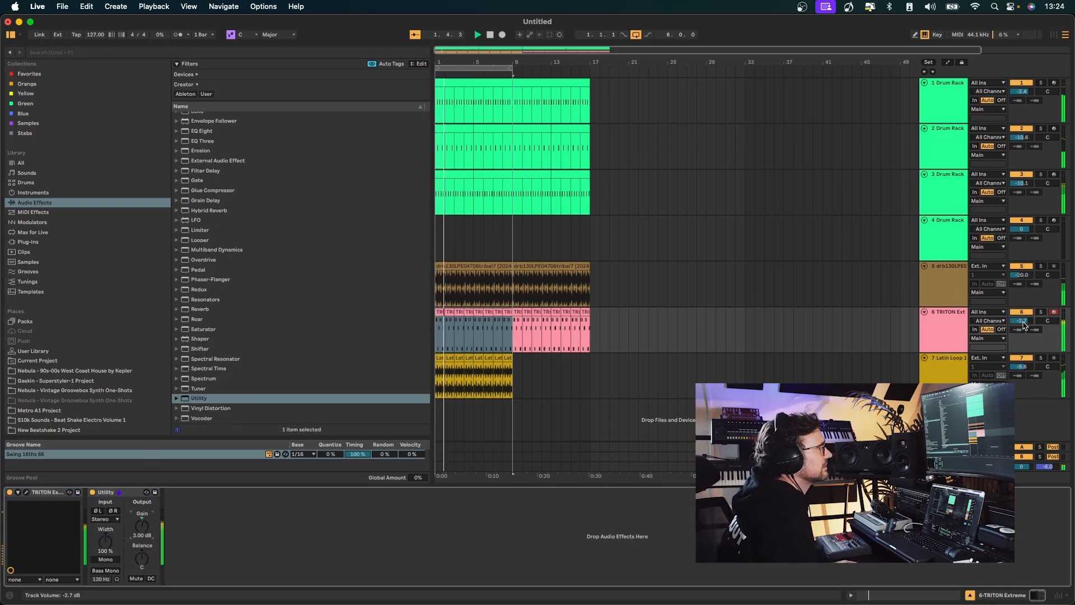
pyautogui.moveTo(1022, 321); pyautogui.dragTo(1021, 322)
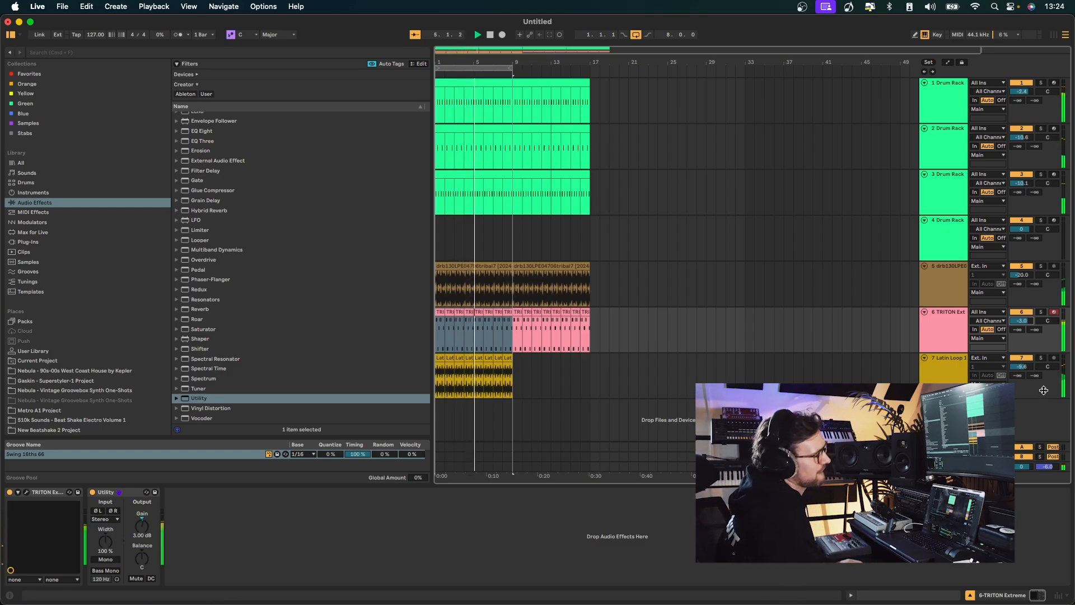
pyautogui.moveTo(1020, 366); pyautogui.dragTo(1020, 370)
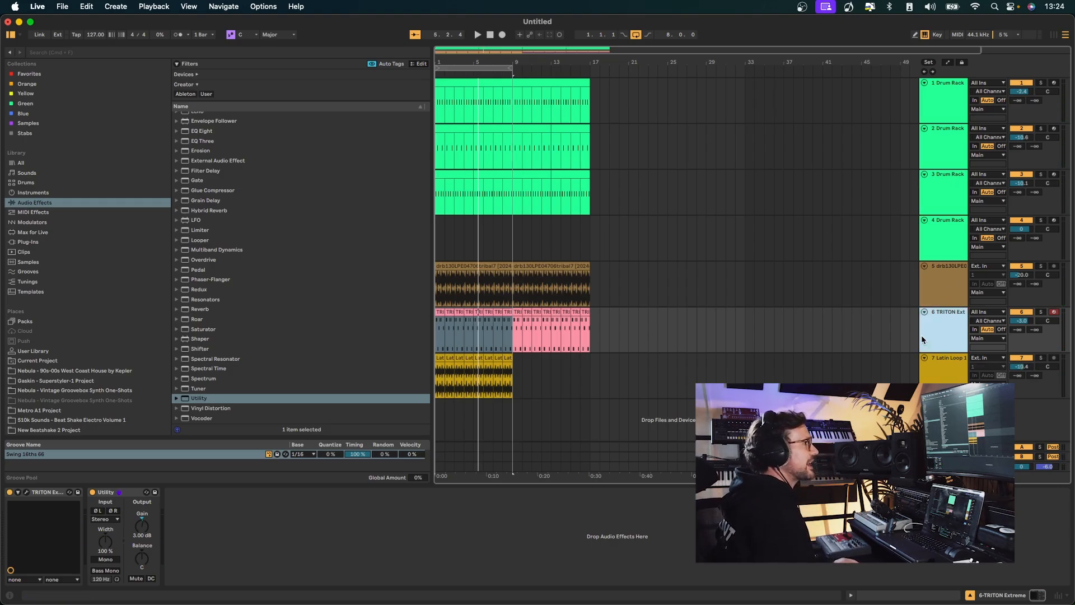
# Insert a new audio track below the Latin loop track
pyautogui.click(954, 370)
pyautogui.press('super+shift+t')
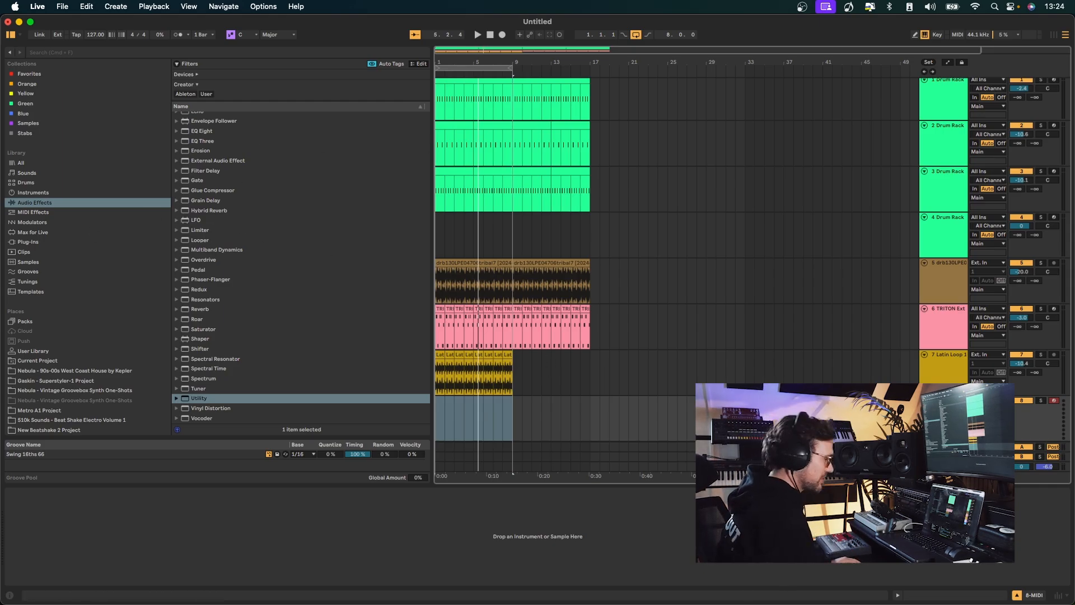
pyautogui.press('super+z')
pyautogui.press('super+t')
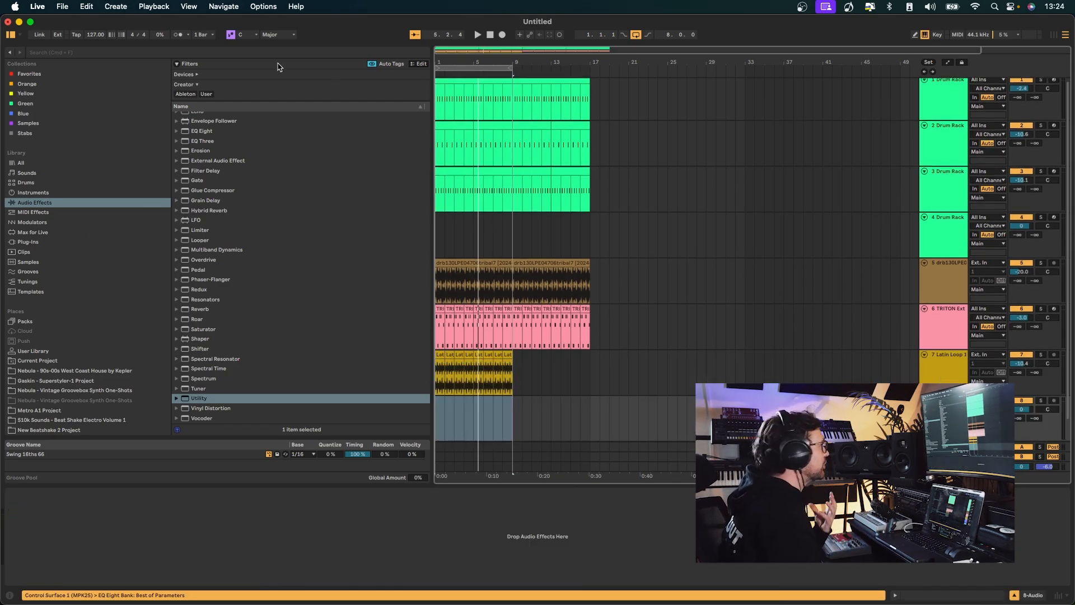
# Search the whole library for FX and audition the 01_R_FX_Loop and 1X FX samples
pyautogui.press('super+f')
pyautogui.write('FX')
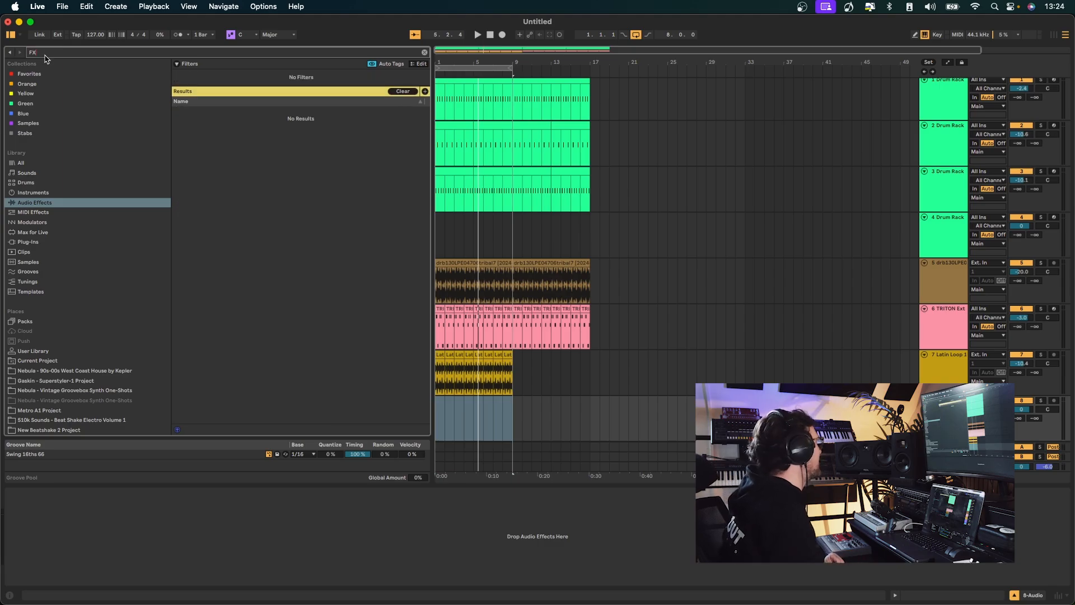
pyautogui.click(46, 163)
pyautogui.click(270, 296)
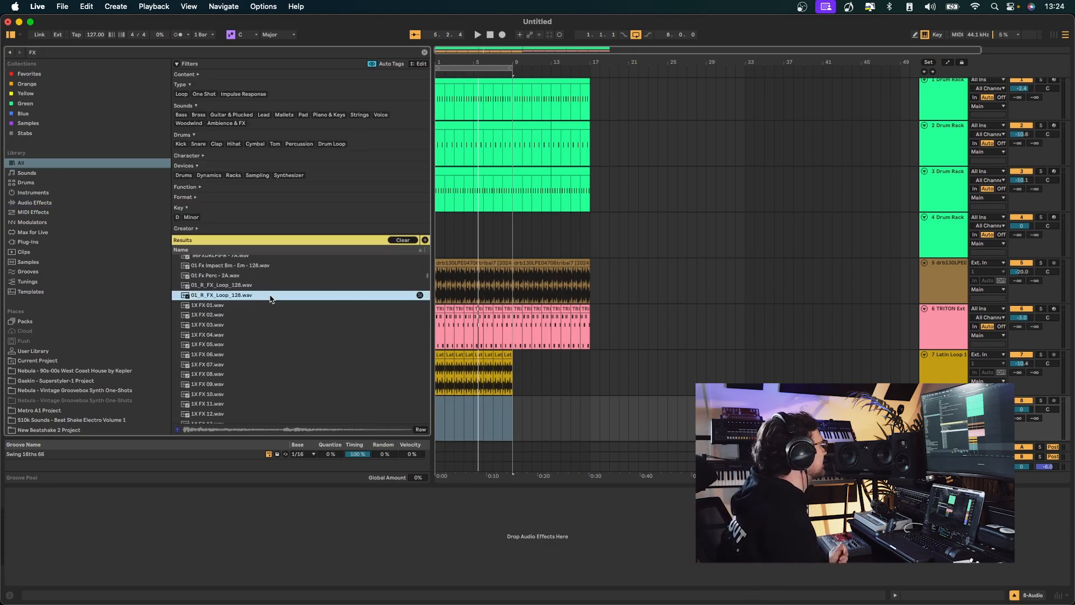
pyautogui.click(250, 336)
pyautogui.scroll(-2, 248, 342)
pyautogui.click(248, 347)
pyautogui.scroll(-5, 247, 348)
pyautogui.click(246, 347)
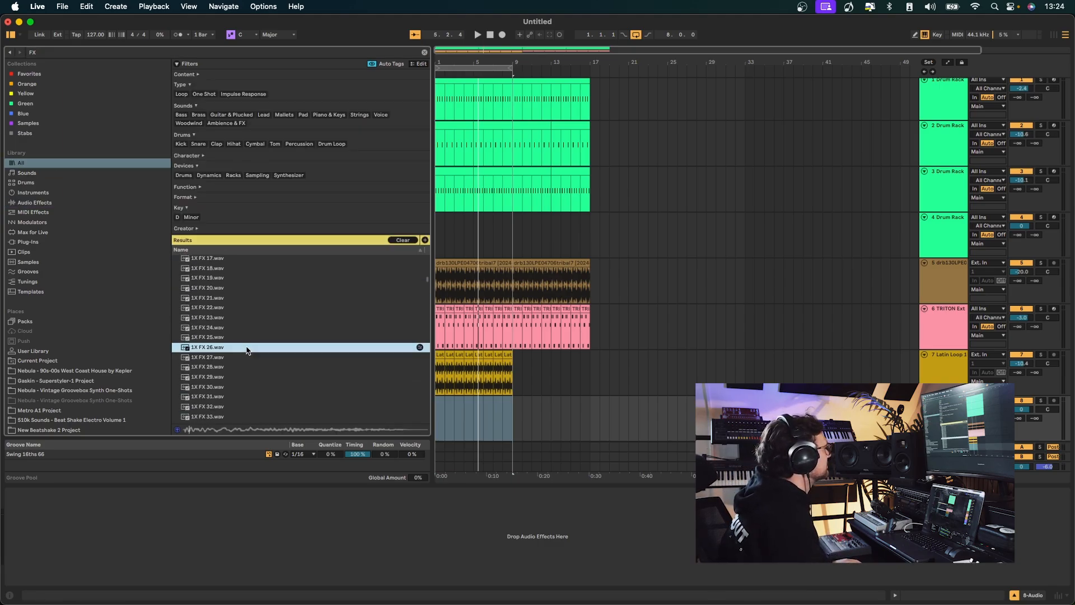
# Audition the 3X FX samples and place 3X FX 23.wav at bar 1 of the new audio track
pyautogui.scroll(-10, 247, 350)
pyautogui.click(246, 350)
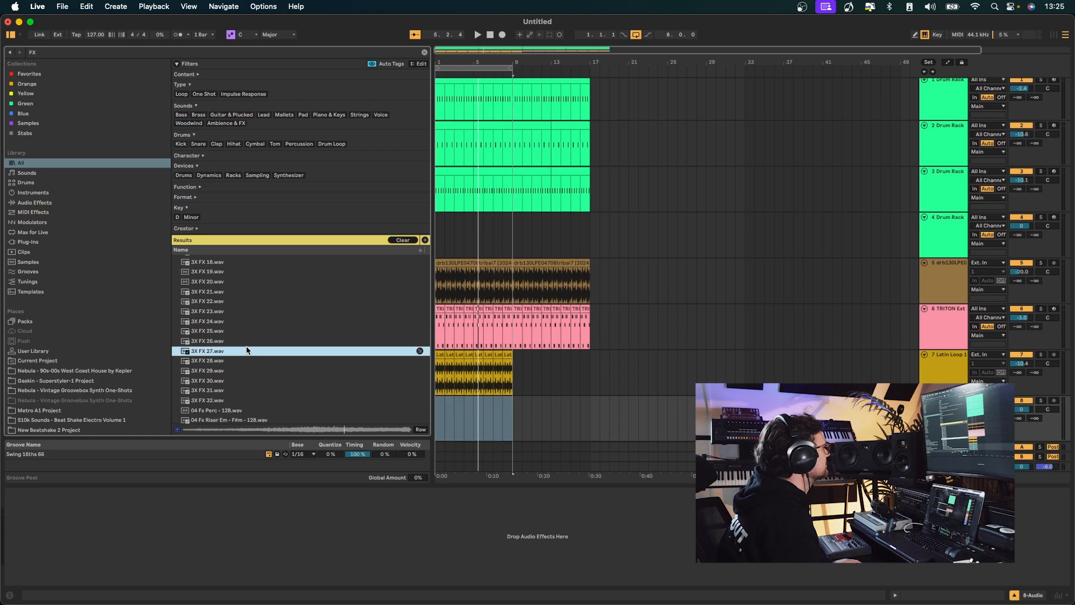
pyautogui.click(225, 372)
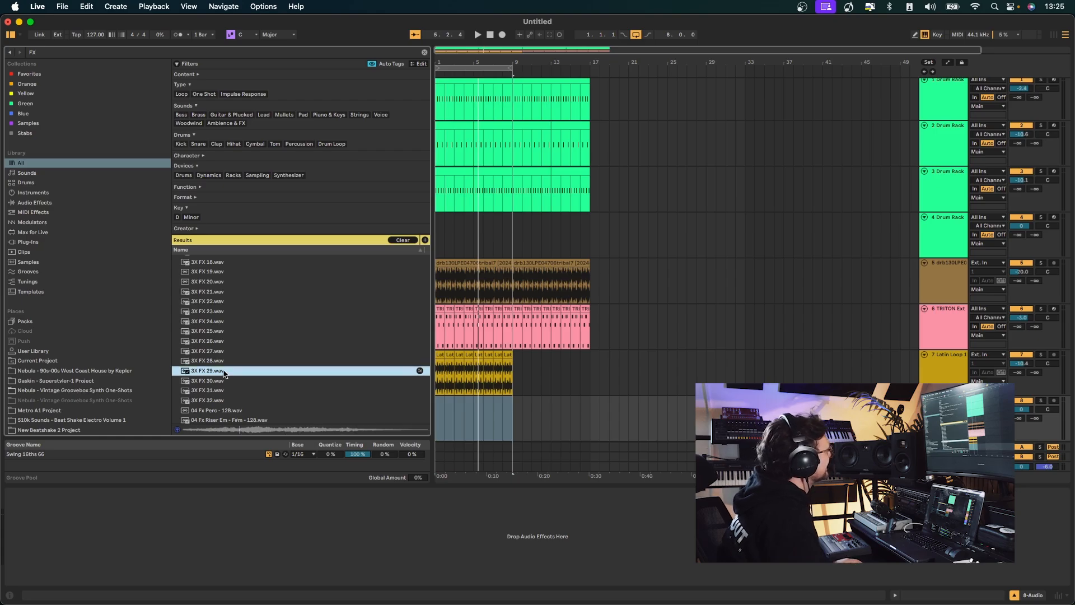
pyautogui.click(226, 341)
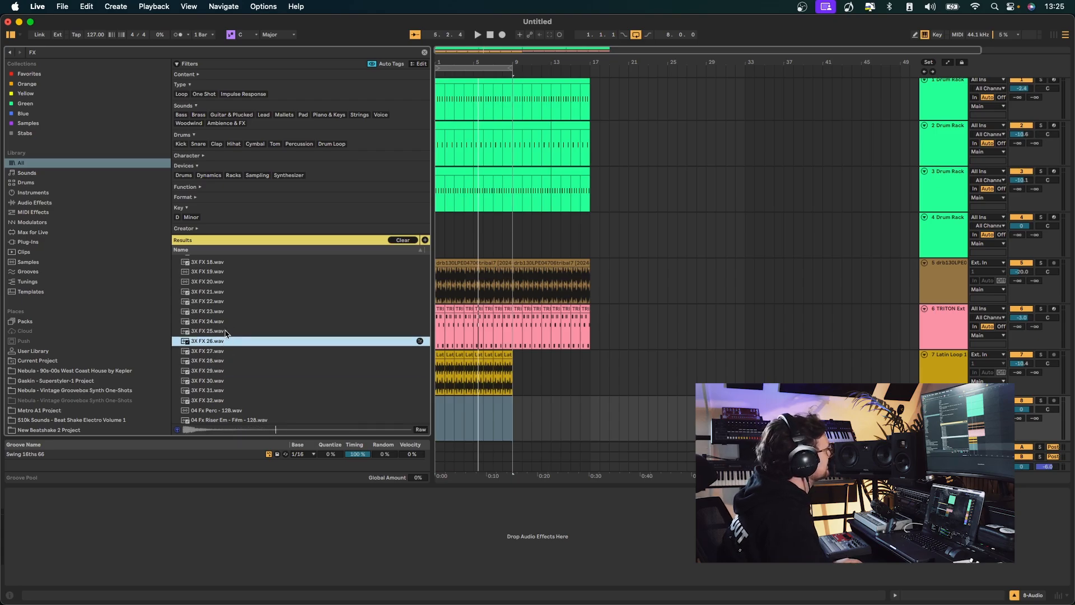
pyautogui.click(225, 315)
pyautogui.moveTo(218, 317); pyautogui.dragTo(439, 415)
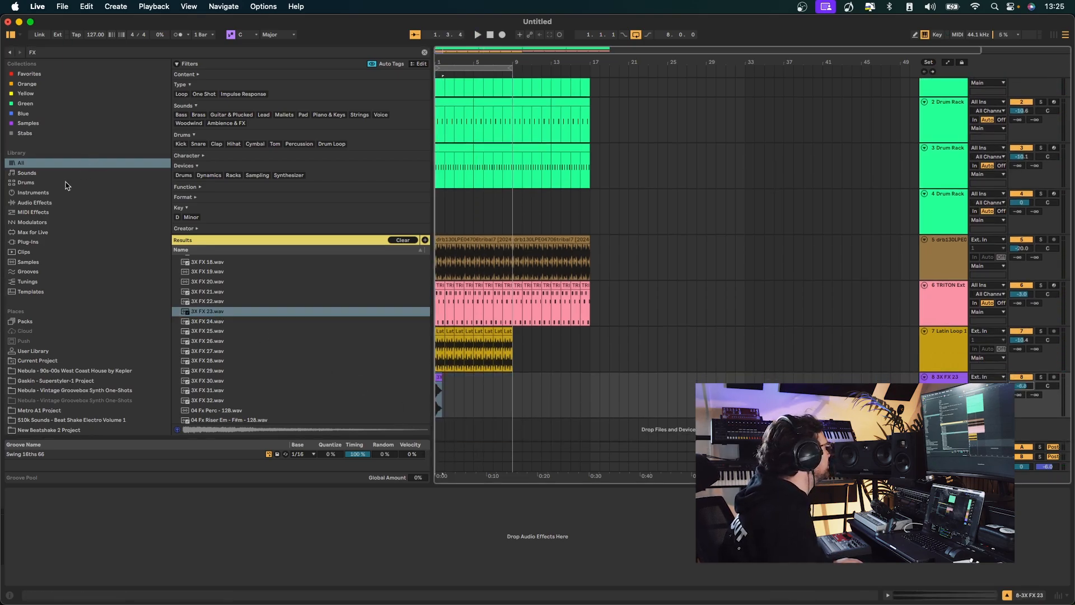
# Add a Delay to the 3X FX 23 track with about 78% feedback and its filter at 1.27 kHz, width 4.86, and play the mix
pyautogui.click(45, 203)
pyautogui.click(425, 52)
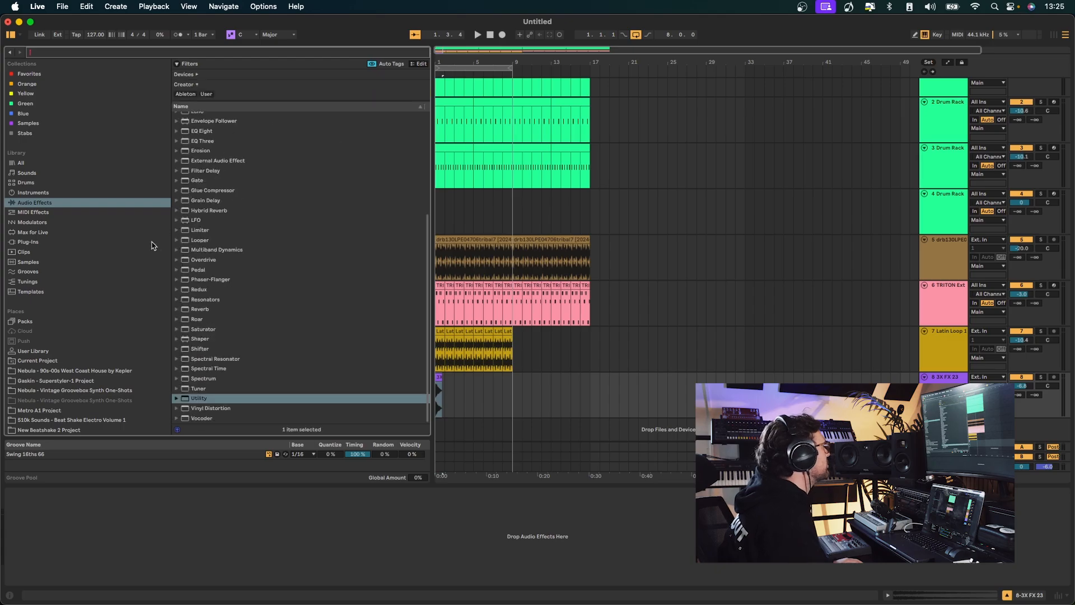
pyautogui.doubleClick(199, 145)
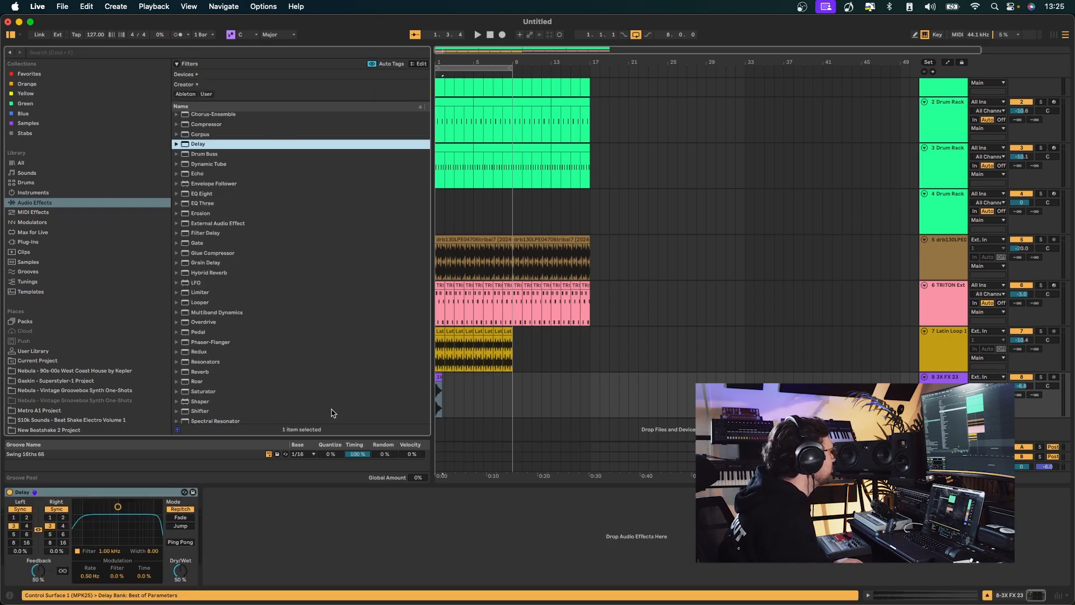
pyautogui.moveTo(38, 570); pyautogui.dragTo(38, 565)
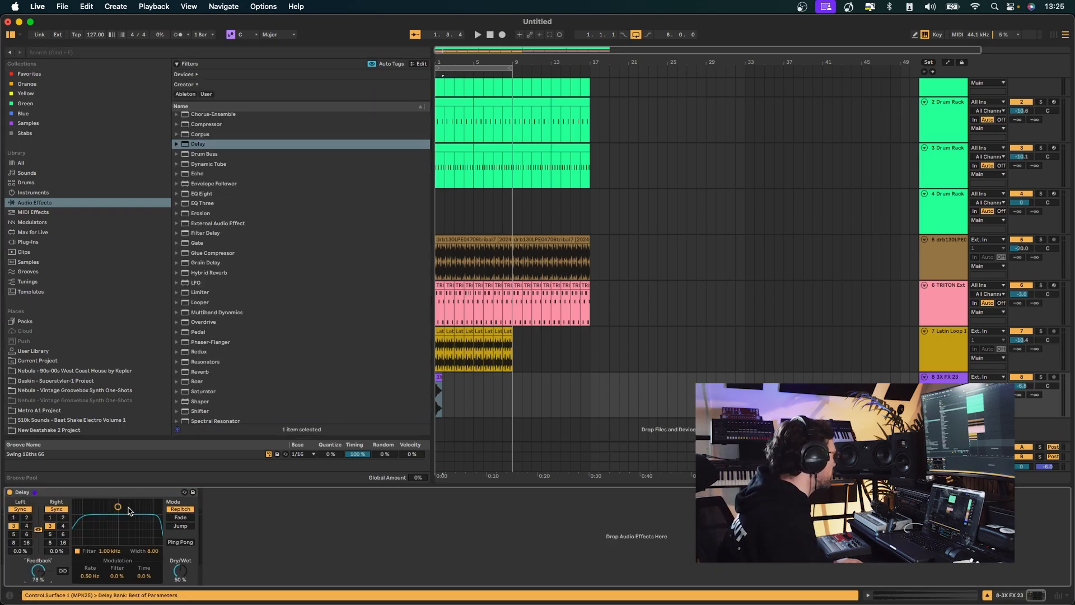
pyautogui.moveTo(128, 511); pyautogui.dragTo(132, 525)
pyautogui.press('space')
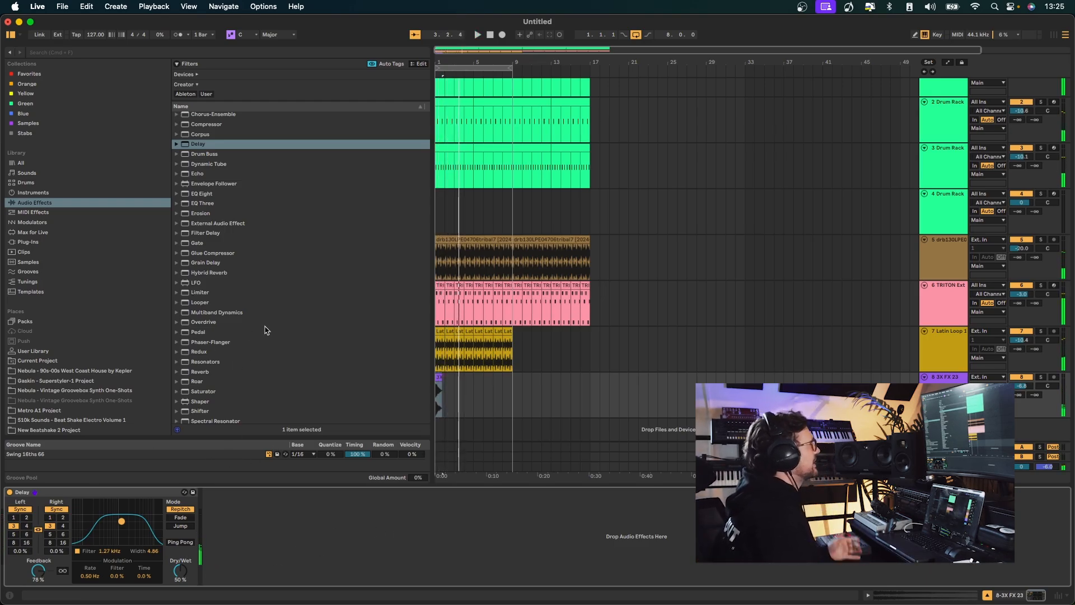
# Add an EQ Eight after the Delay with a low cut at 435 Hz, and set the 3X FX 23 track to -15.3 dB during playback
pyautogui.moveTo(212, 194); pyautogui.dragTo(228, 566)
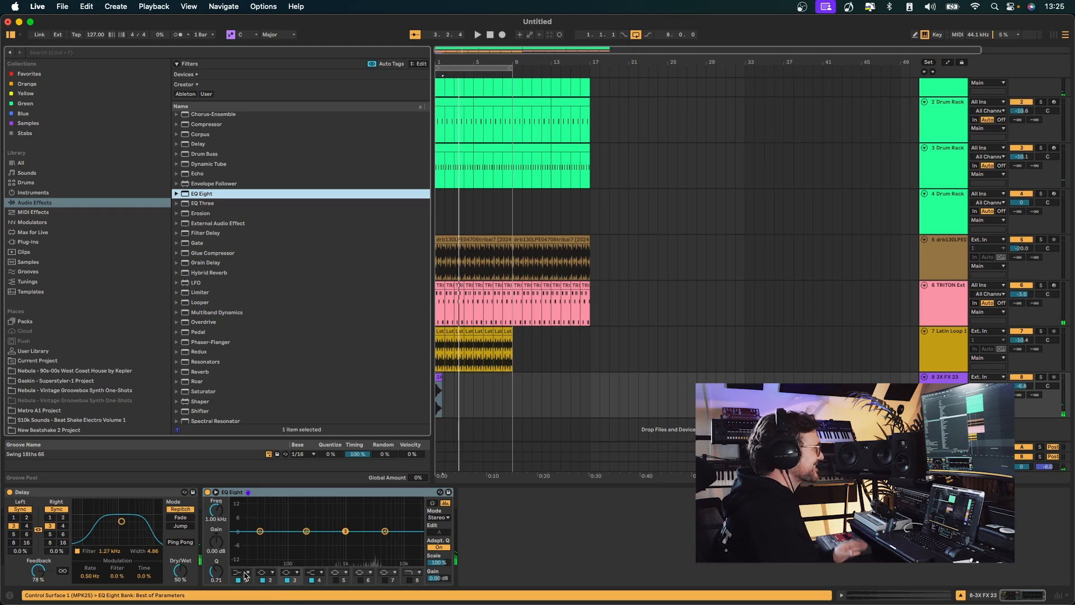
pyautogui.click(245, 573)
pyautogui.click(242, 521)
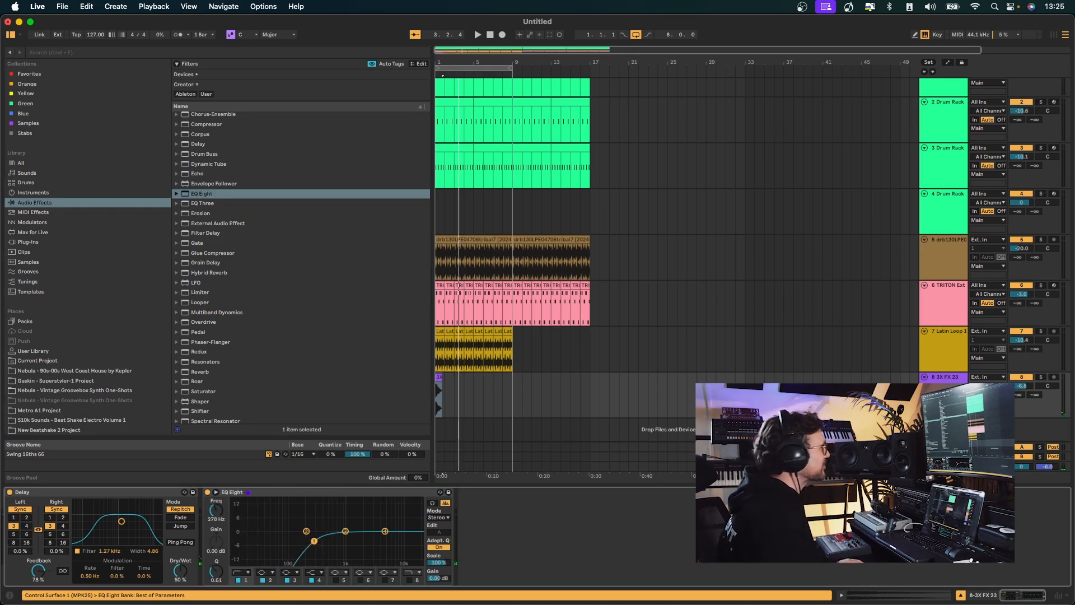
pyautogui.press('space')
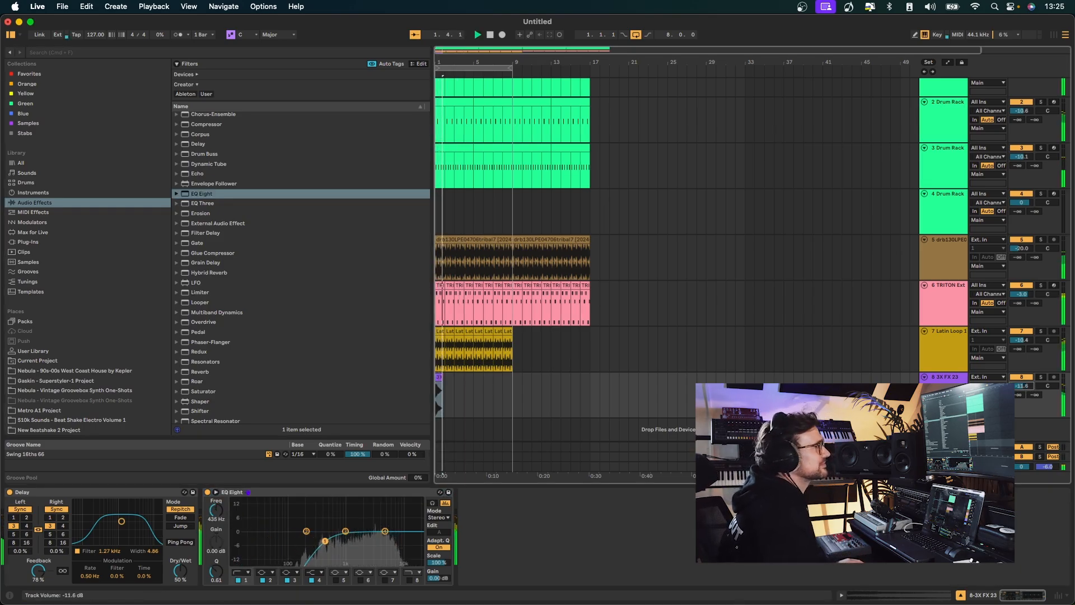
# Search the whole library for VOX and audition the DE20 and dg_mus130 vocal samples
pyautogui.click(45, 163)
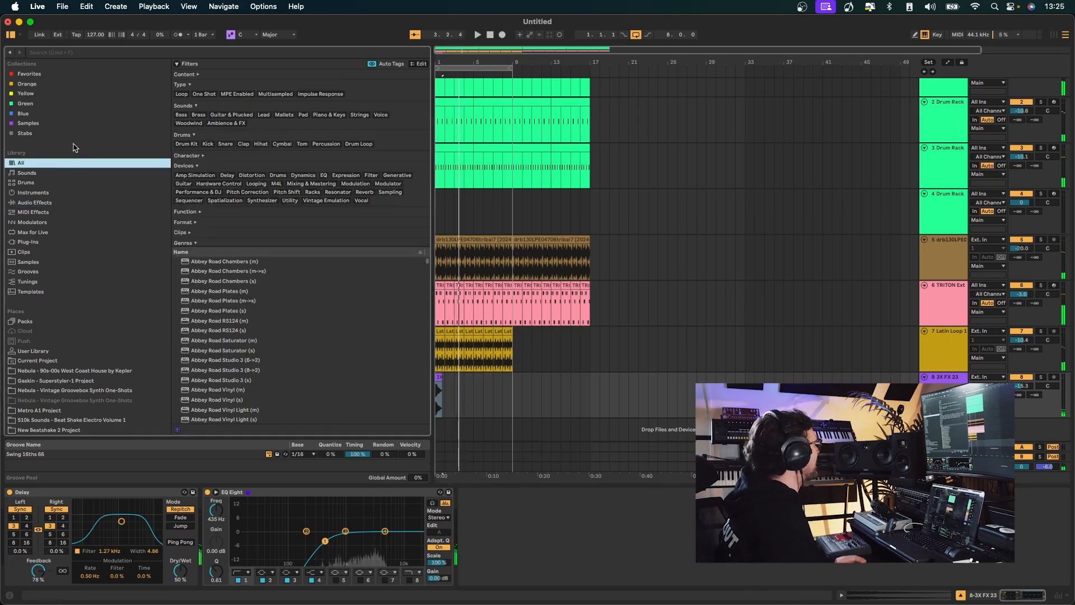
pyautogui.click(72, 57)
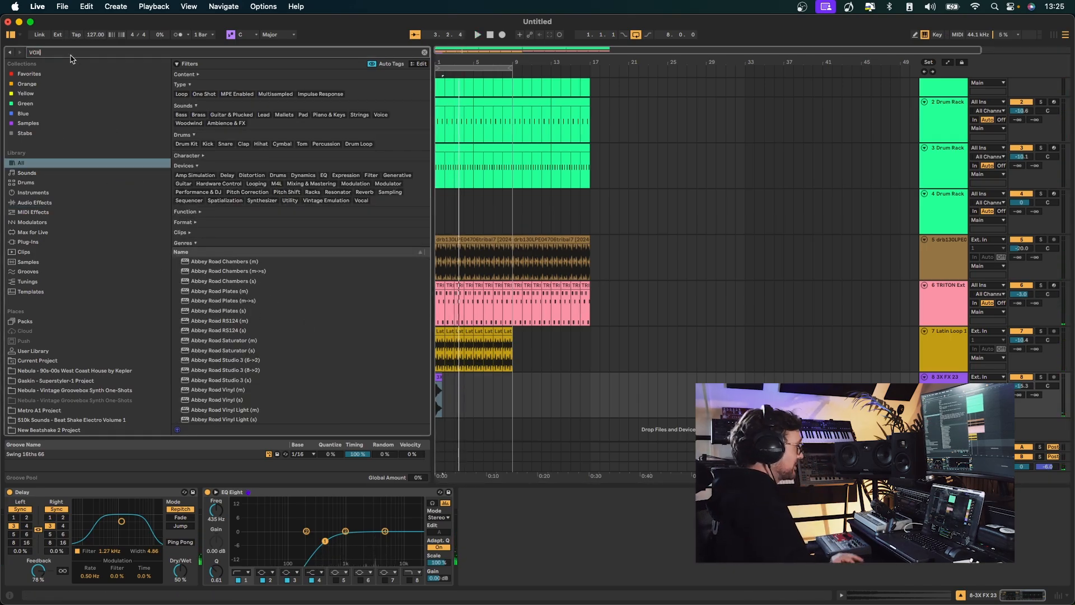
pyautogui.scroll(-5, 213, 313)
pyautogui.click(211, 313)
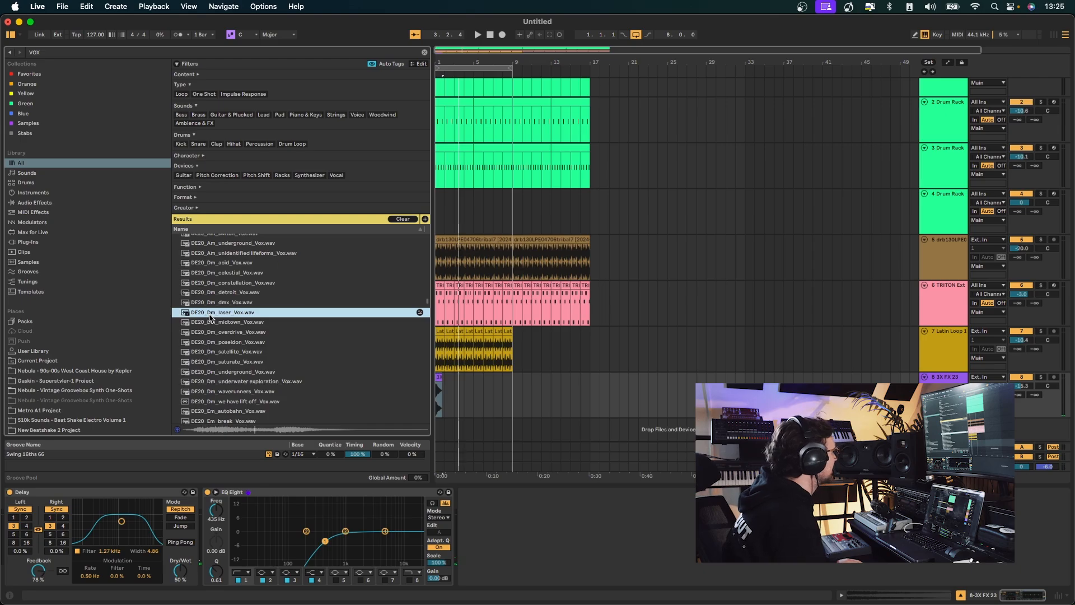
pyautogui.scroll(-10, 210, 316)
pyautogui.click(210, 312)
pyautogui.scroll(-3, 211, 317)
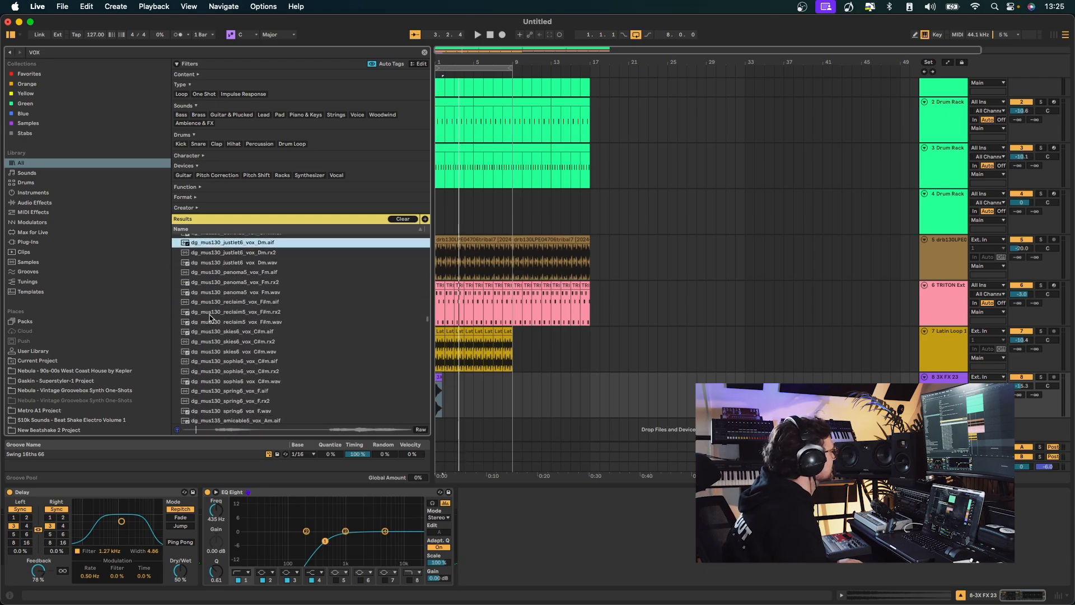
pyautogui.click(242, 371)
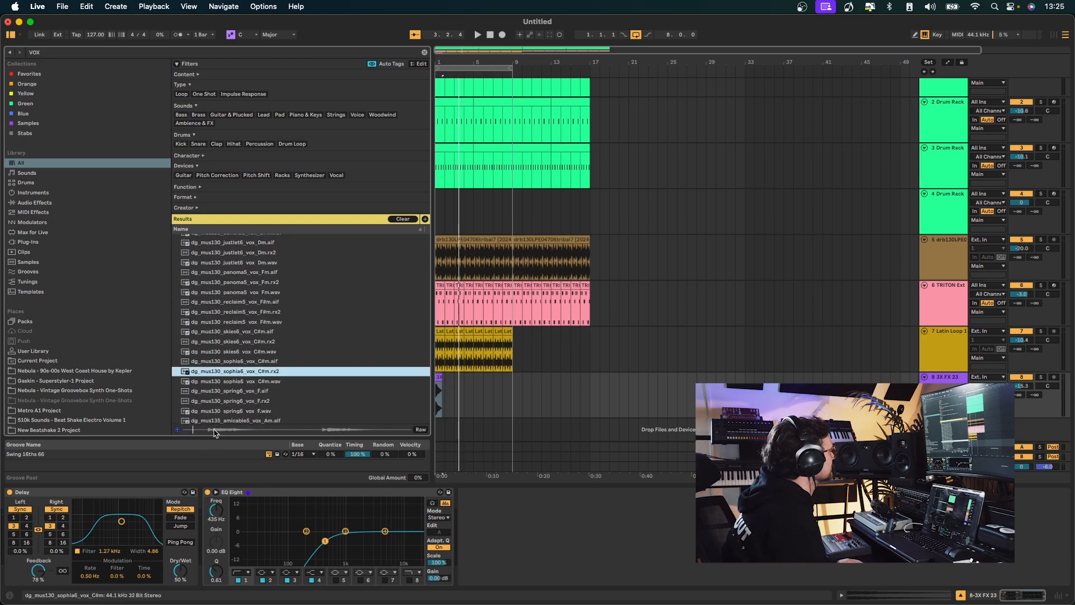
# Audition further vocal samples, from the Dreamy Vox files to the FB9802_vox files
pyautogui.scroll(-5, 227, 400)
pyautogui.click(230, 397)
pyautogui.scroll(-2, 229, 399)
pyautogui.click(231, 397)
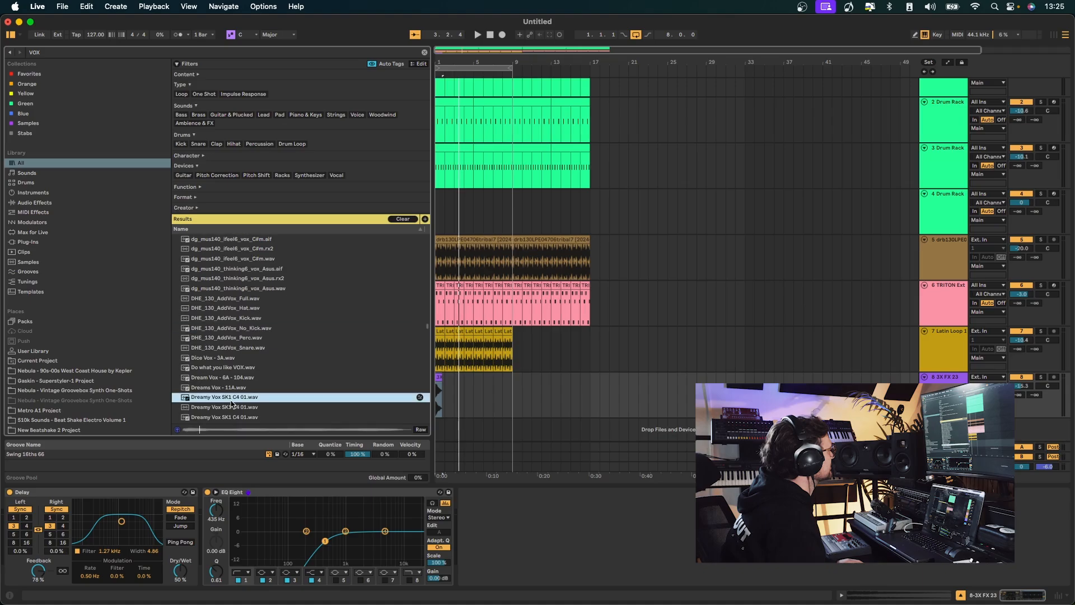
pyautogui.scroll(-10, 231, 402)
pyautogui.click(231, 404)
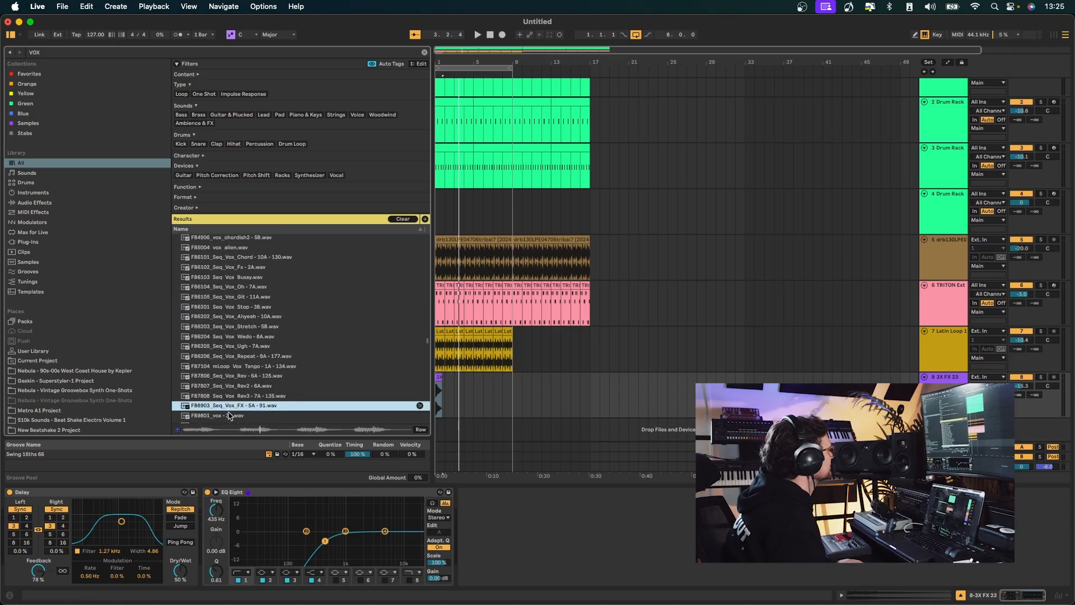
pyautogui.scroll(-4, 229, 415)
pyautogui.click(242, 384)
pyautogui.click(237, 368)
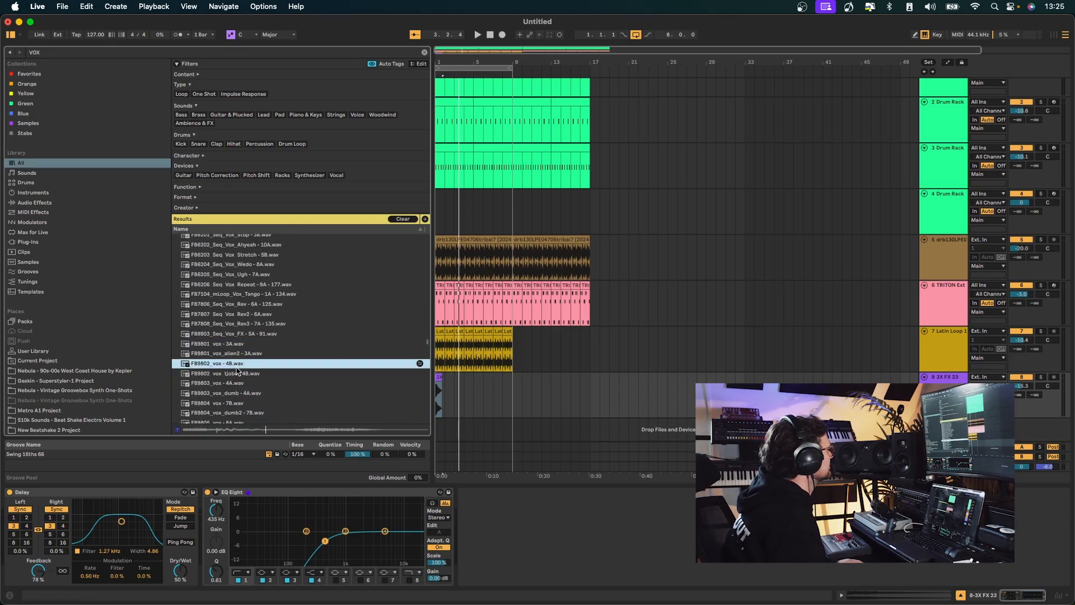
# Audition the vocal samples one after another from FB9802_vox through FH2_Twisted_VOX_128_02
pyautogui.press('Down')
pyautogui.press('Down')
pyautogui.press('Down')
pyautogui.press('Down')
pyautogui.press('Down')
pyautogui.press('Down')
pyautogui.press('Down')
pyautogui.press('Down')
pyautogui.press('Down')
pyautogui.press('Down')
pyautogui.press('Down')
pyautogui.press('Down')
pyautogui.press('Down')
pyautogui.press('Down')
pyautogui.press('Down')
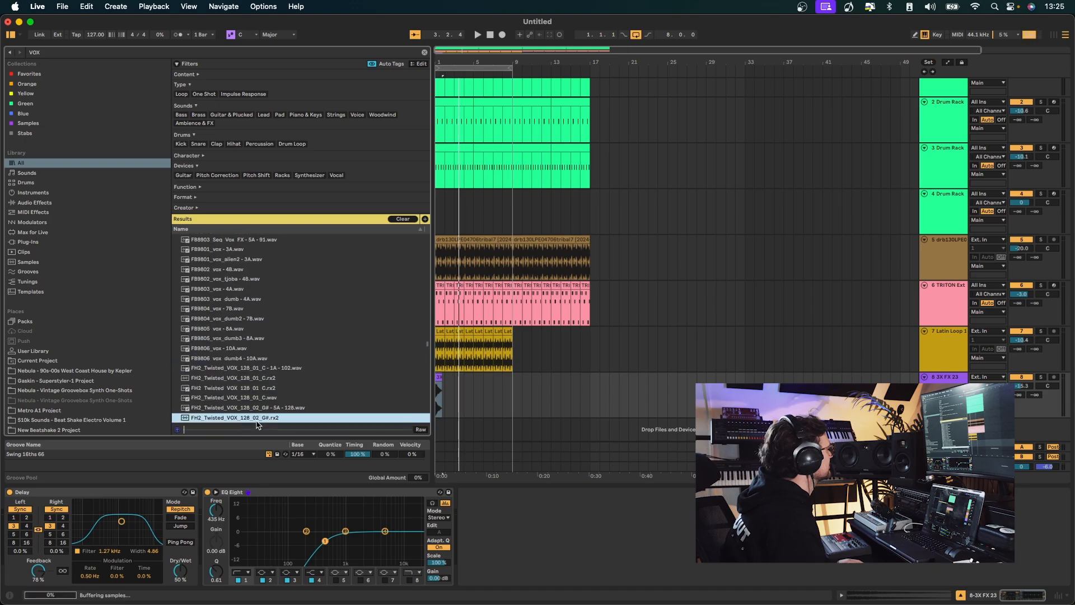
pyautogui.click(249, 359)
pyautogui.scroll(-15, 272, 374)
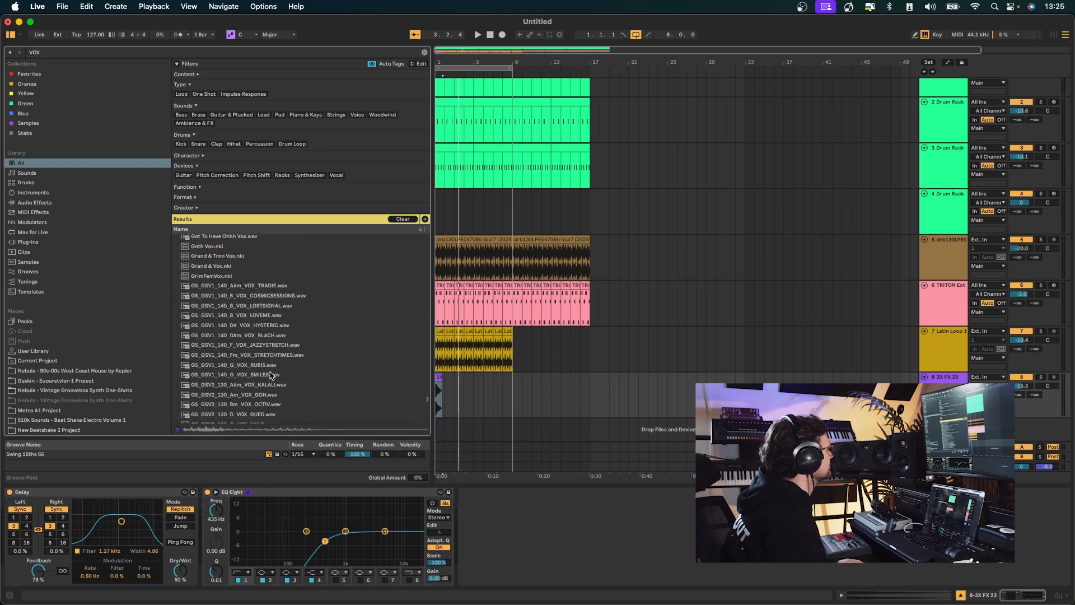
# Audition Got To Have Ohhh Vox.wav and place it at bar 3 of the 3X FX 23 track
pyautogui.click(272, 375)
pyautogui.click(234, 258)
pyautogui.click(229, 237)
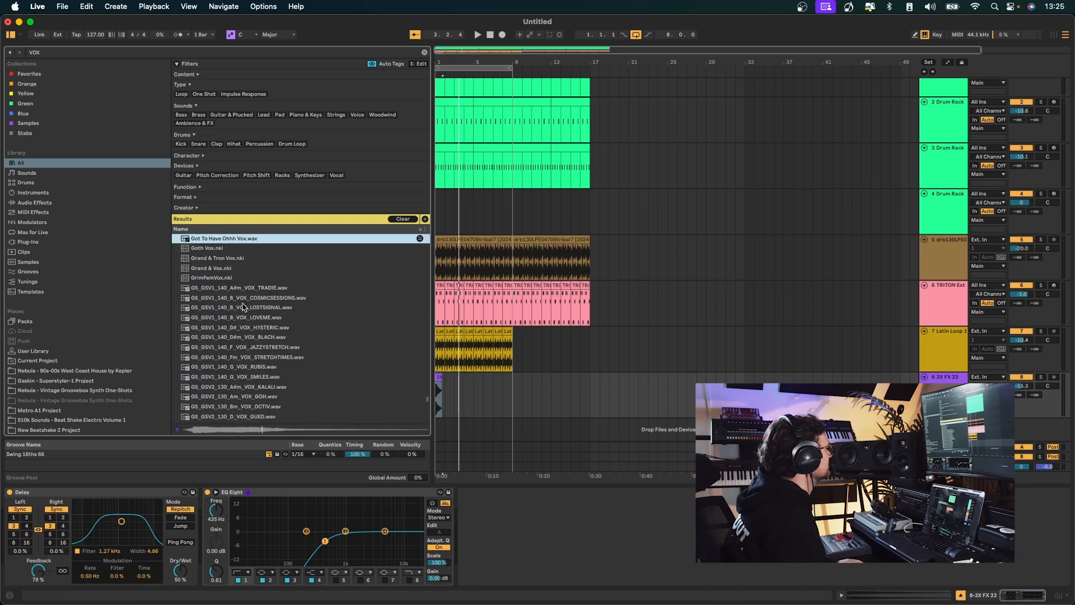
pyautogui.press('space')
pyautogui.moveTo(231, 238); pyautogui.dragTo(451, 407)
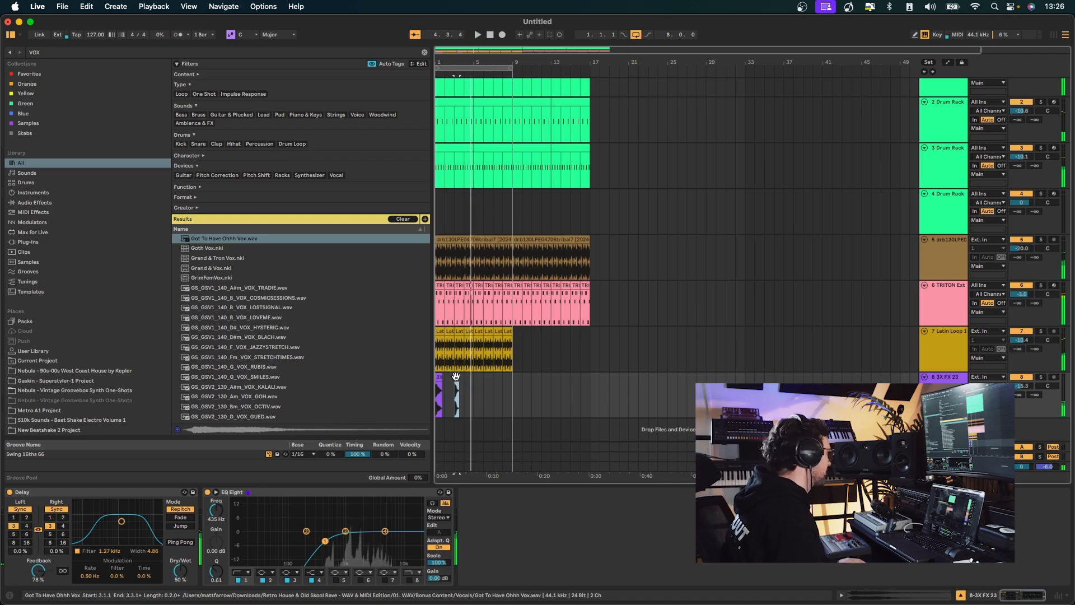
# Move the Got To Have Ohhh Vox clip to bar 5 on its own track below, with the same Delay, EQ Eight and -15.3 dB level
pyautogui.moveTo(453, 383); pyautogui.dragTo(475, 415)
pyautogui.scroll(5, 475, 81)
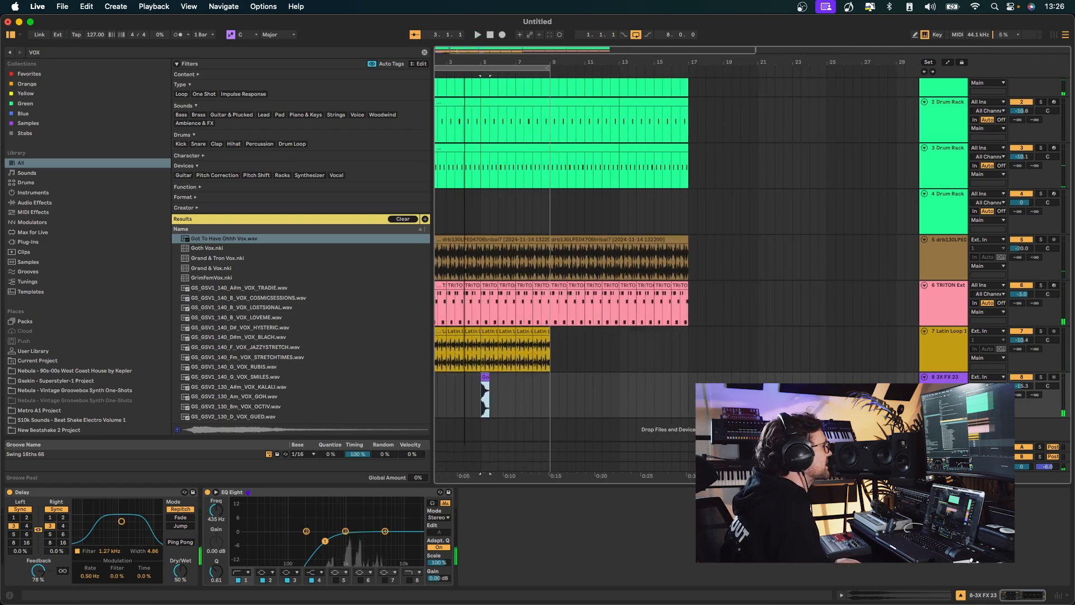
pyautogui.click(514, 429)
pyautogui.moveTo(514, 429); pyautogui.dragTo(511, 413)
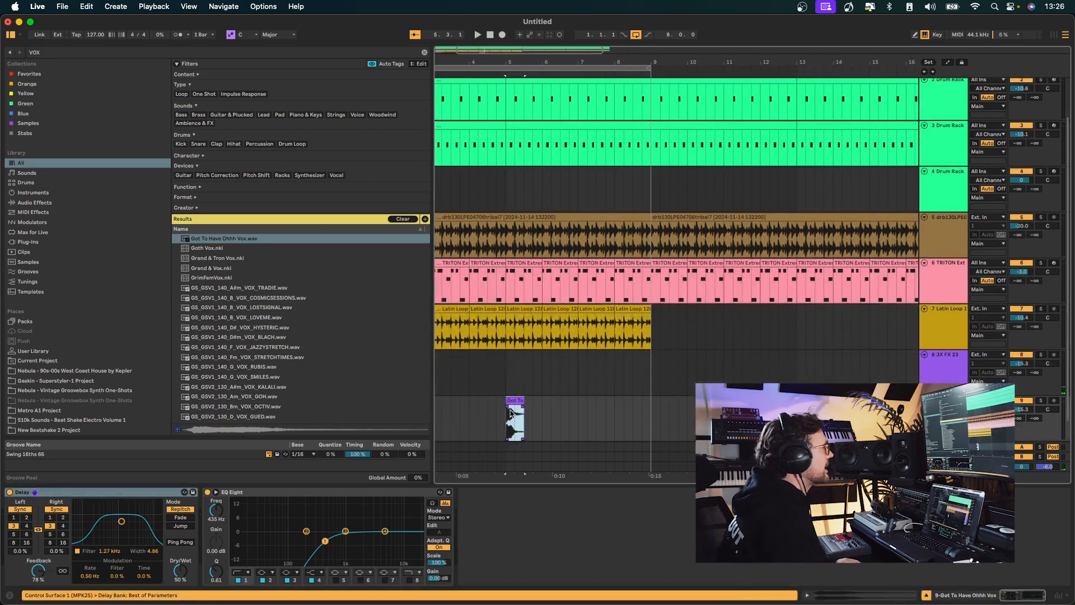
# Move the Got To Have Ohhh Vox clip's sample start slightly earlier, to 0:0.16, and play it with the mix
pyautogui.click(510, 401)
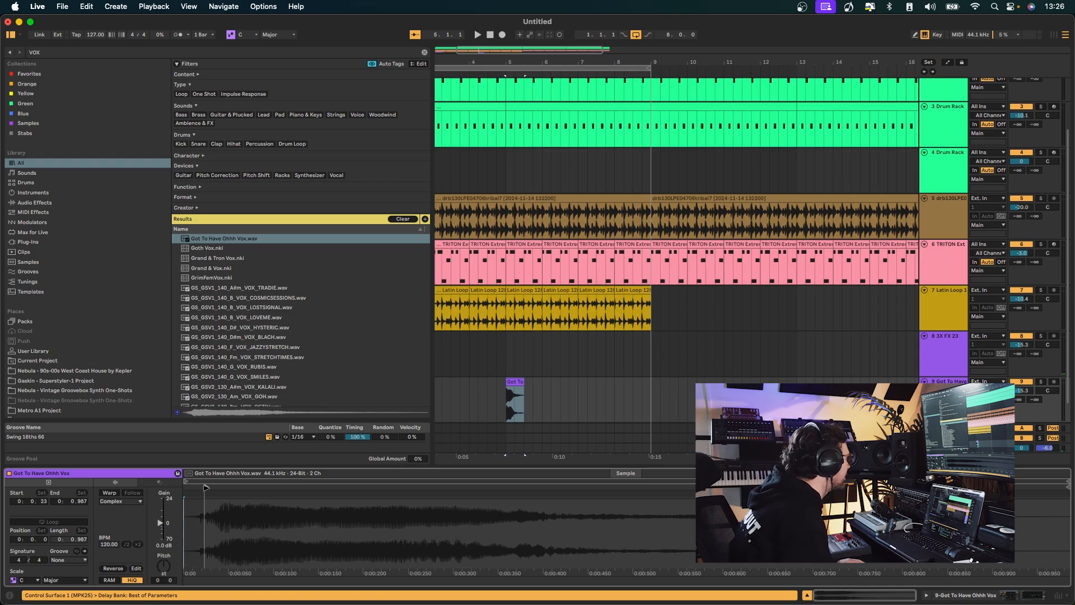
pyautogui.moveTo(206, 488); pyautogui.dragTo(200, 488)
pyautogui.press('space')
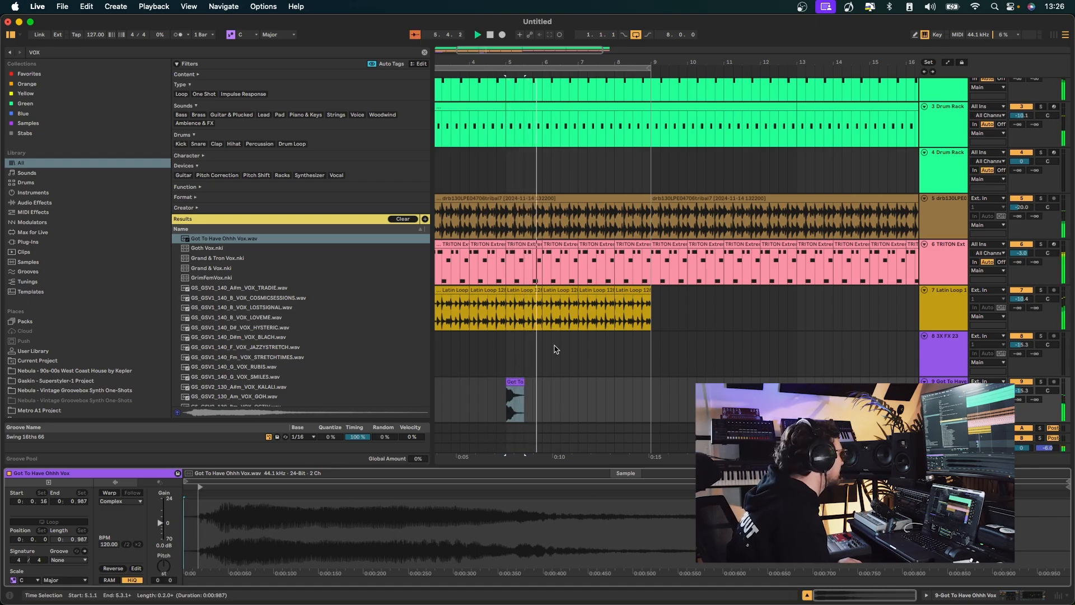
pyautogui.scroll(-3, 500, 263)
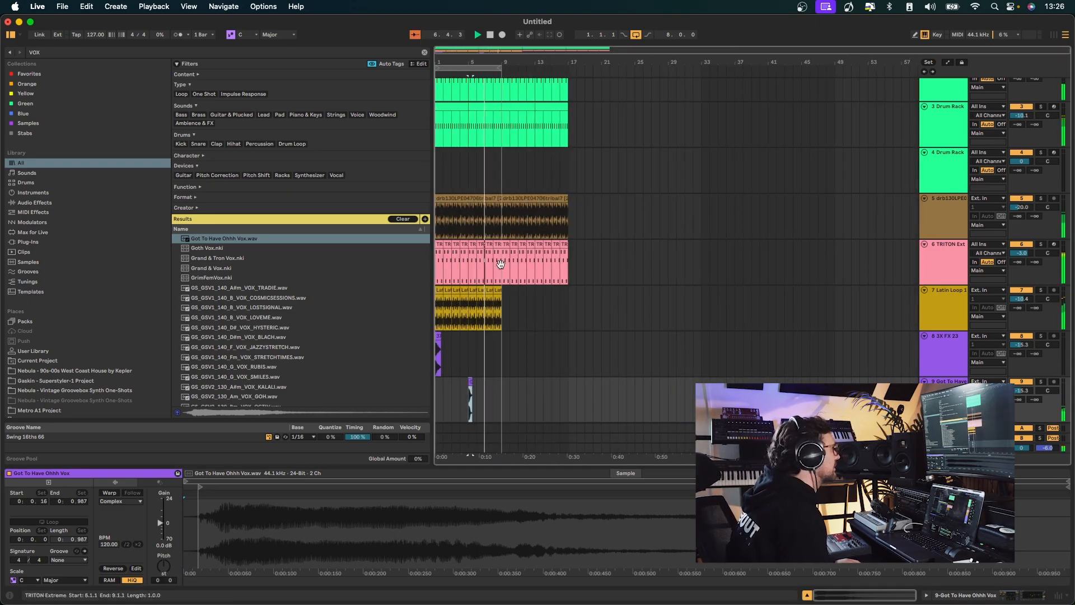
# Audition more VOX samples over the mix and place Inner Vox - 6A.wav at bar 1 on a new track below the others
pyautogui.click(267, 368)
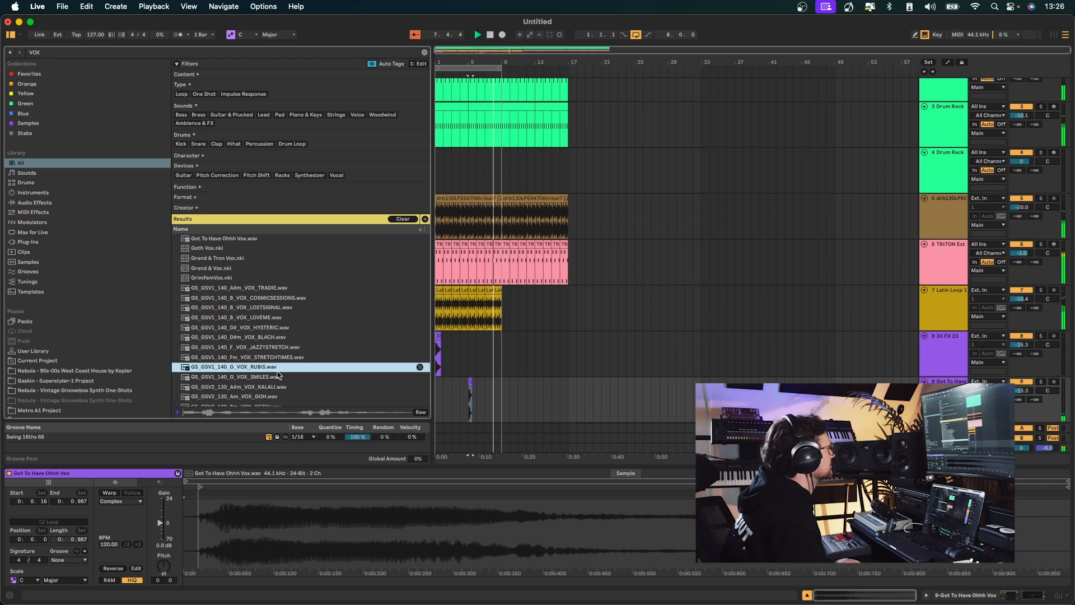
pyautogui.click(269, 376)
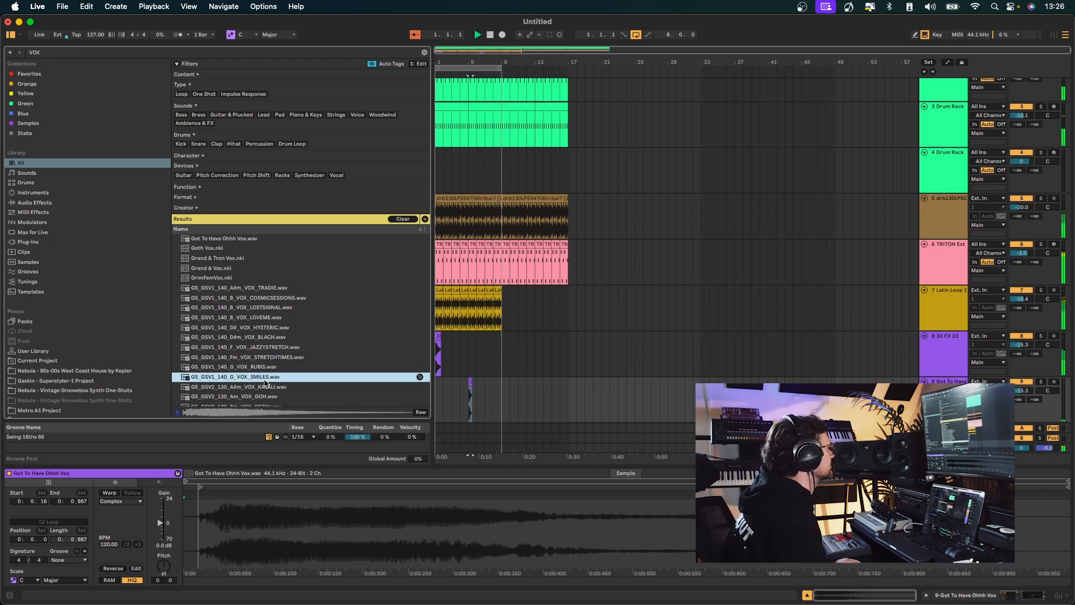
pyautogui.scroll(-10, 266, 380)
pyautogui.scroll(-6, 265, 384)
pyautogui.click(265, 383)
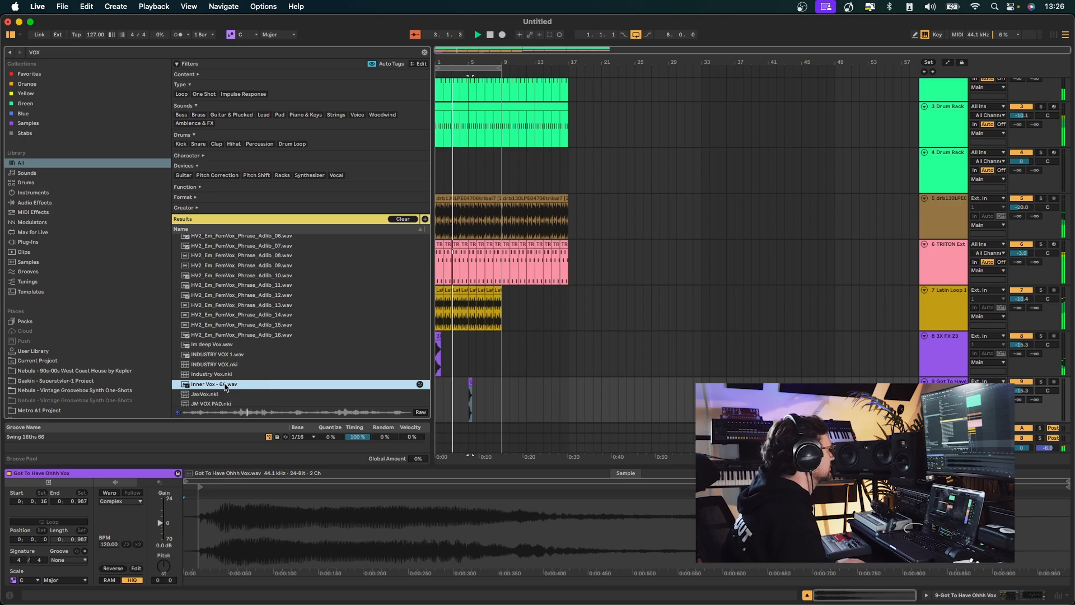
pyautogui.moveTo(479, 409); pyautogui.dragTo(440, 411)
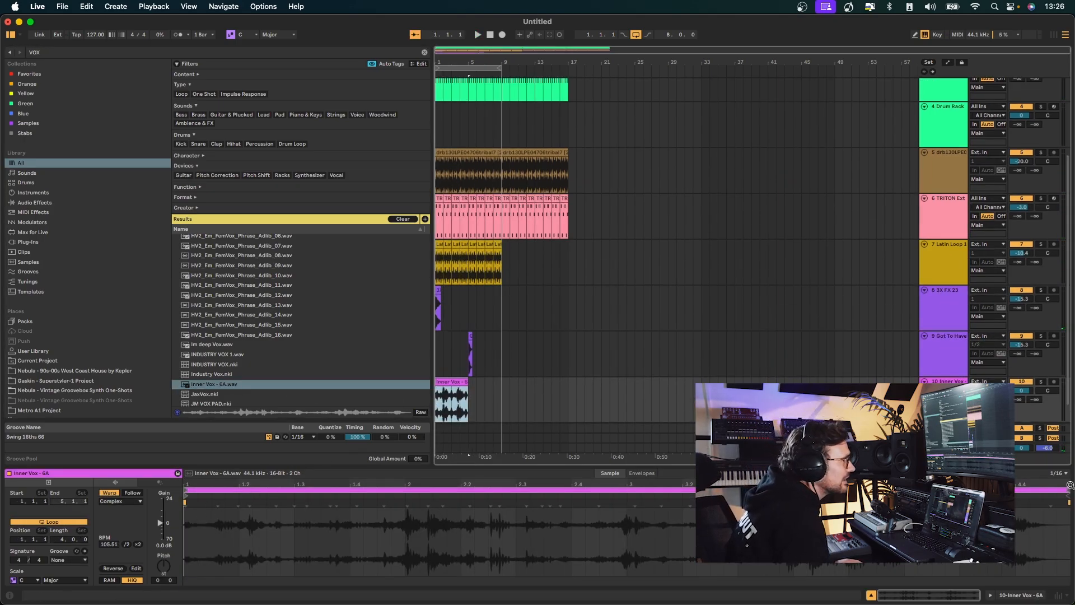
# Shorten the Inner Vox clip's loop to its first two beats and transpose it up 12 semitones, with its track at -18.0 dB
pyautogui.moveTo(1066, 489); pyautogui.dragTo(291, 510)
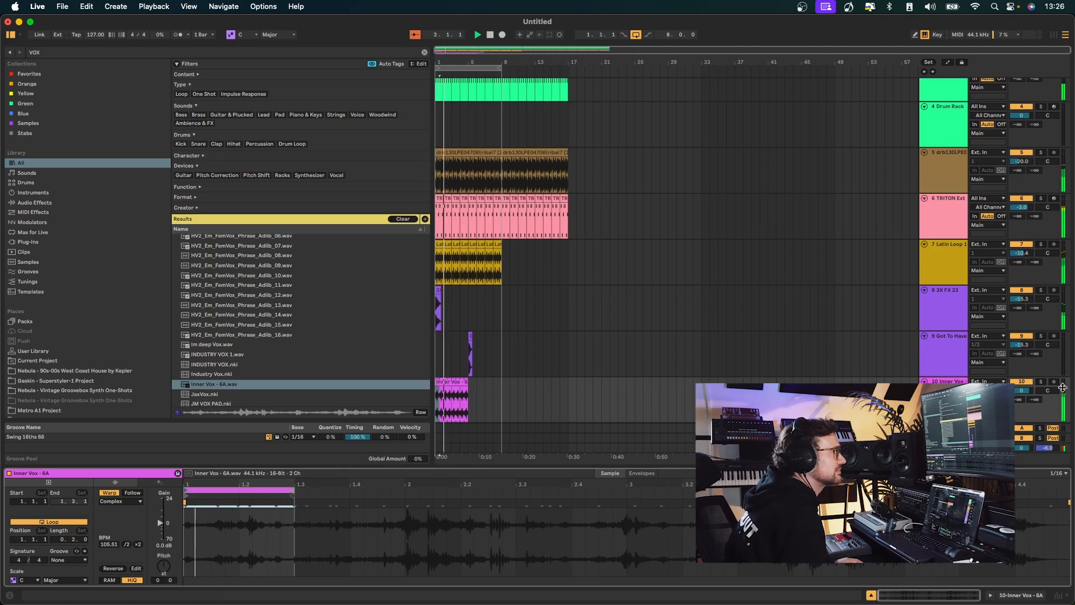
pyautogui.moveTo(1020, 390); pyautogui.dragTo(1020, 437)
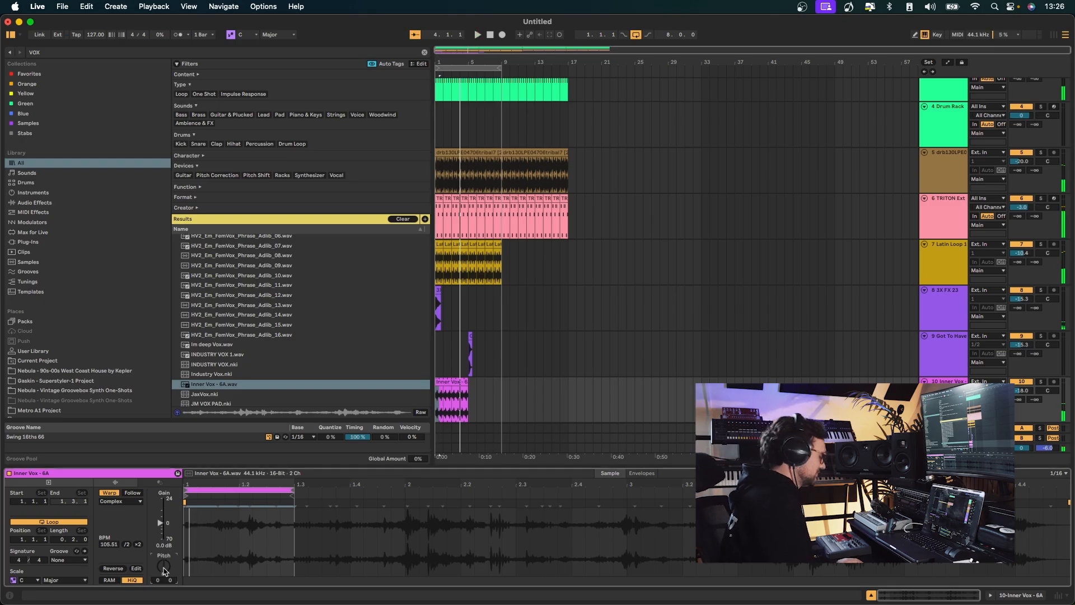
pyautogui.write('2')
pyautogui.press('Return')
pyautogui.press('space')
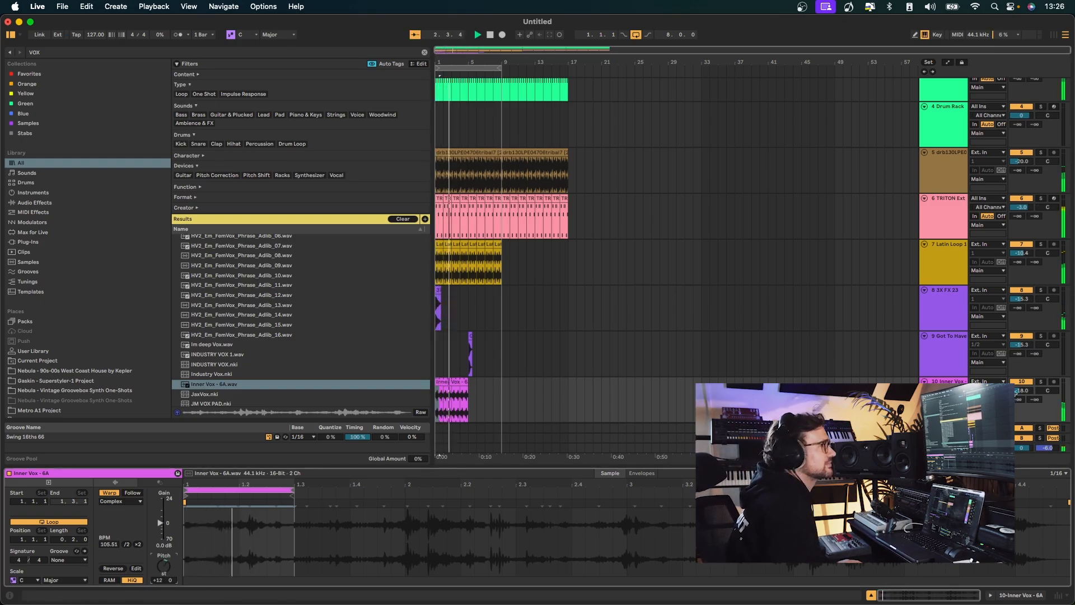
# Duplicate the Inner Vox clip so it runs up to bar 9 and lower its track volume to -22.1 dB
pyautogui.moveTo(1022, 390); pyautogui.dragTo(1022, 394)
pyautogui.press('super+d')
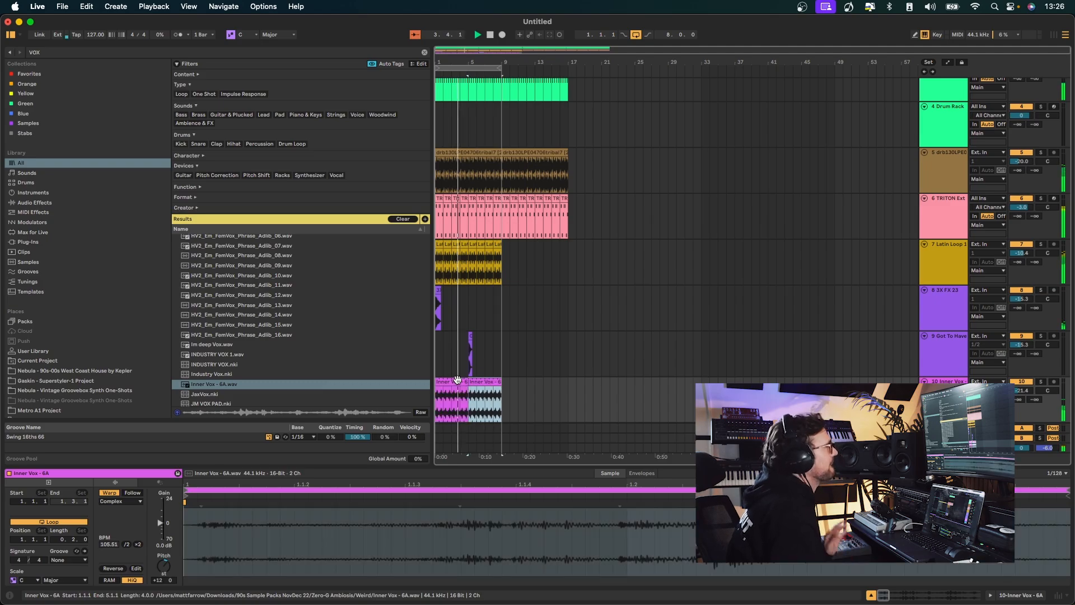
pyautogui.moveTo(1022, 390); pyautogui.dragTo(1022, 392)
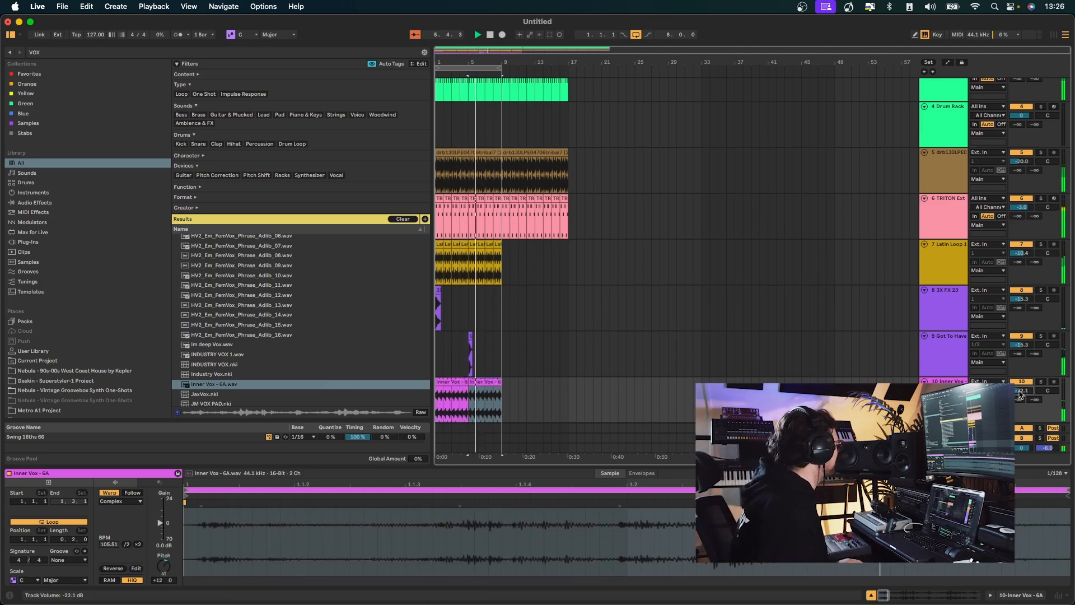
# Duplicate bars 1 to 9 of the Latin loop, FX and both vocal tracks into bars 9 to 17
pyautogui.click(503, 402)
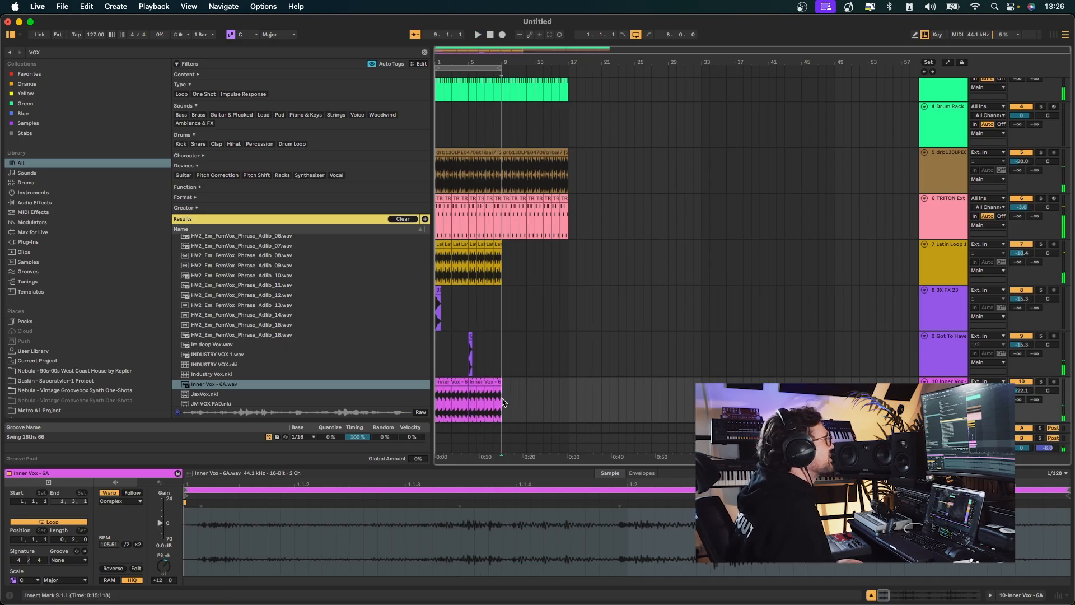
pyautogui.moveTo(502, 402); pyautogui.dragTo(408, 263)
pyautogui.press('super+d')
pyautogui.scroll(4, 589, 157)
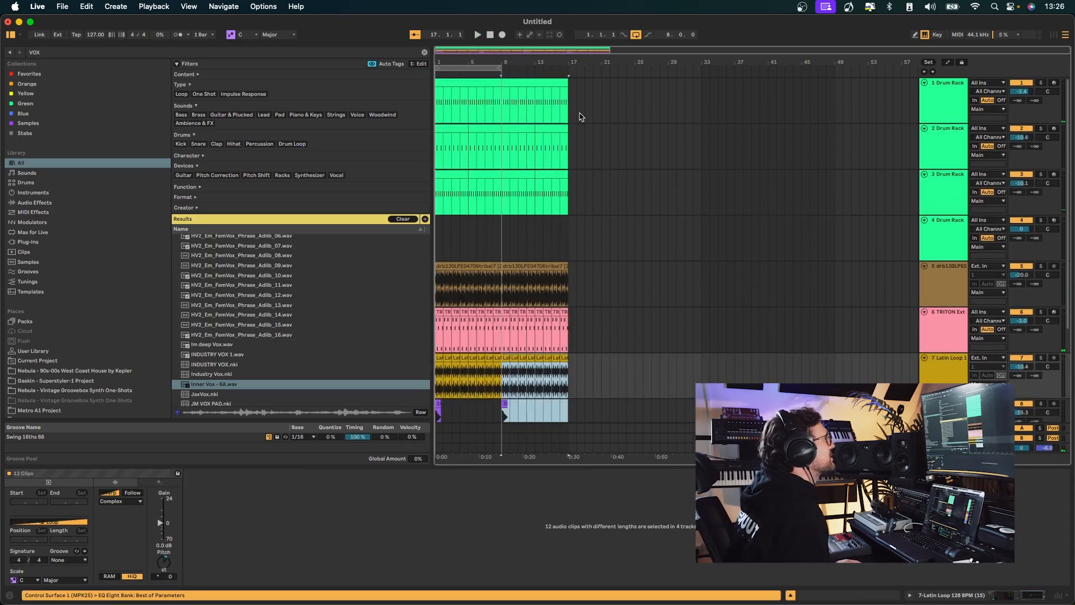
# Clear the first Drum Rack track from bar 9 to bar 17 and extend the arrangement loop to 27 bars for playback
pyautogui.moveTo(570, 110); pyautogui.dragTo(659, 68)
pyautogui.press('space')
pyautogui.scroll(-3, 718, 276)
pyautogui.scroll(-2, 718, 276)
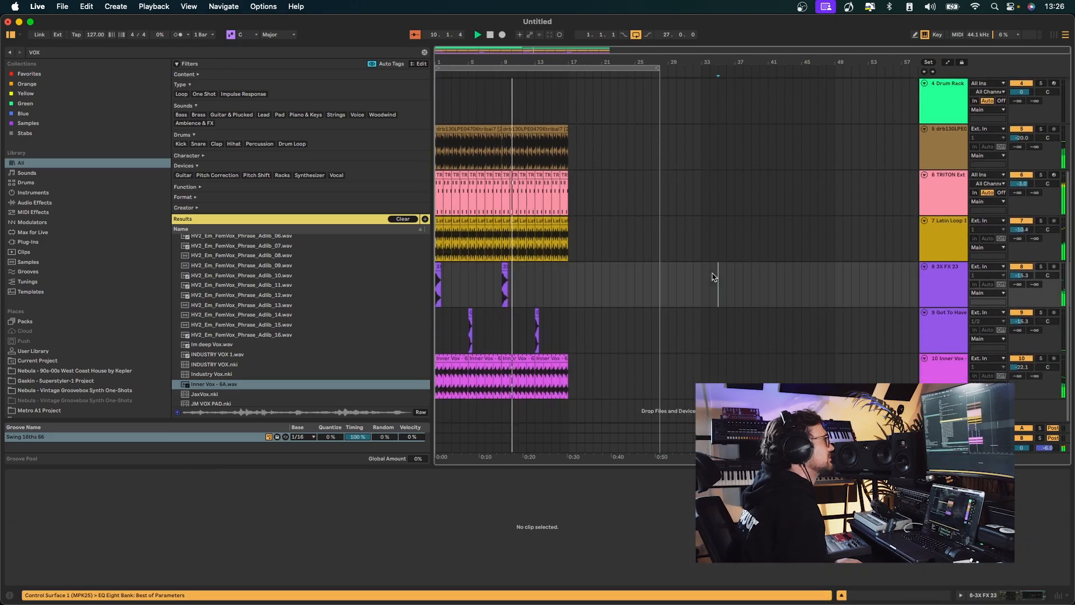
pyautogui.moveTo(567, 179); pyautogui.dragTo(529, 175)
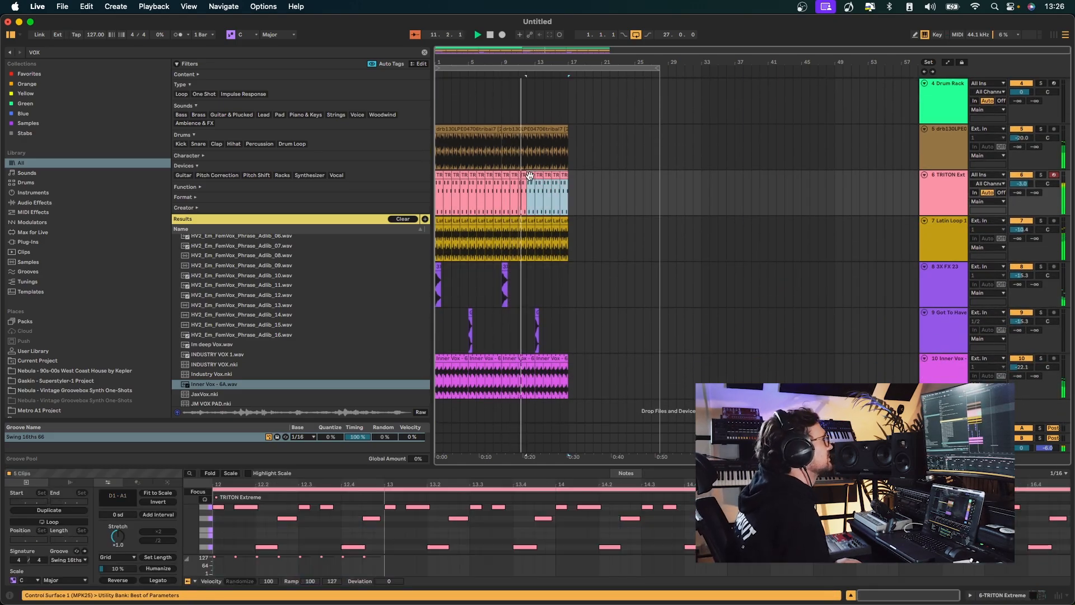
pyautogui.press('Delete')
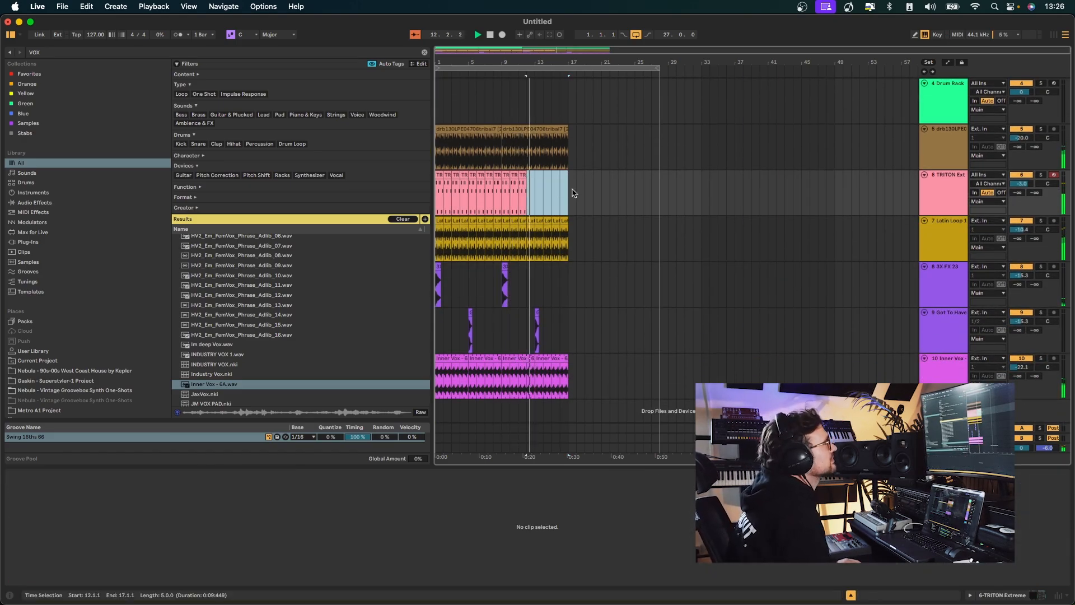
pyautogui.press('super+z')
# Delete the TRITON Extreme bassline from bar 13 to bar 17
pyautogui.moveTo(573, 191); pyautogui.dragTo(536, 177)
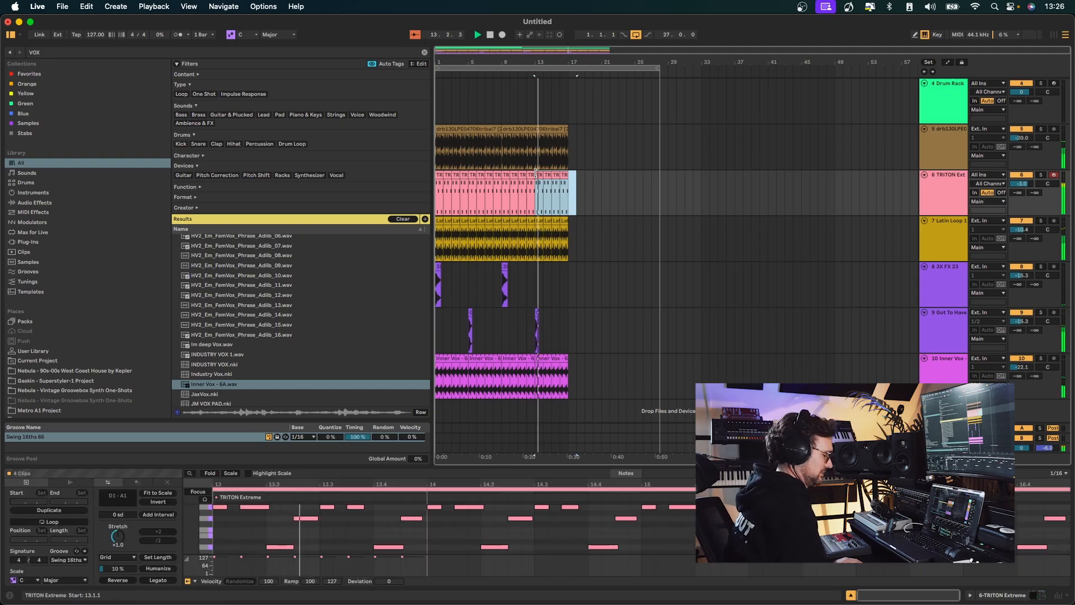
pyautogui.press('Delete')
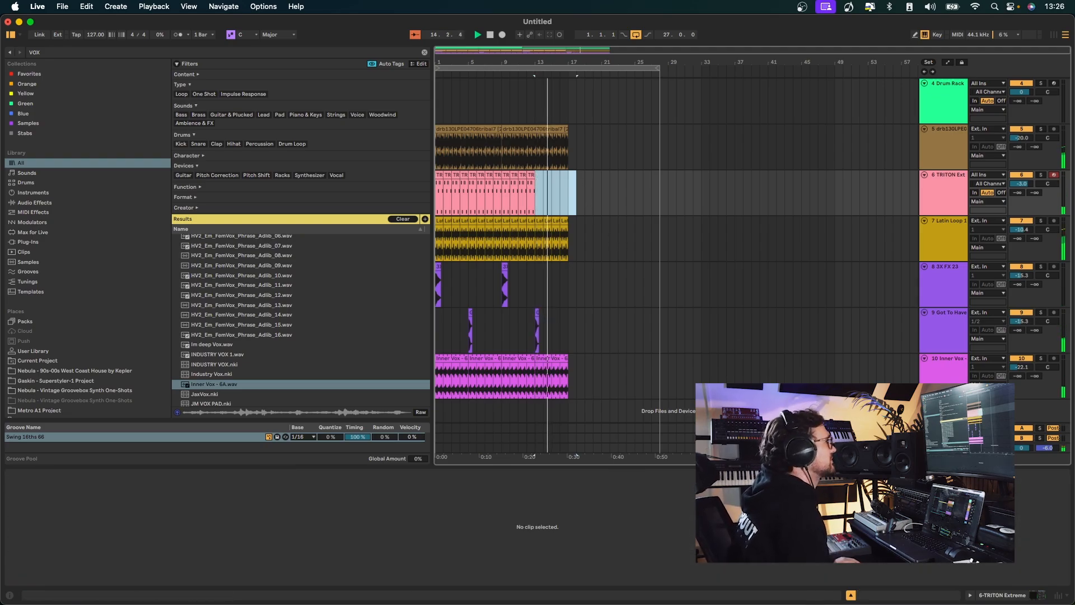
# Hide the clip view and collapse all tracks in the arrangement
pyautogui.press('super+alt+l')
pyautogui.click(951, 359)
pyautogui.press('super+a')
pyautogui.click(924, 297)
pyautogui.click(751, 171)
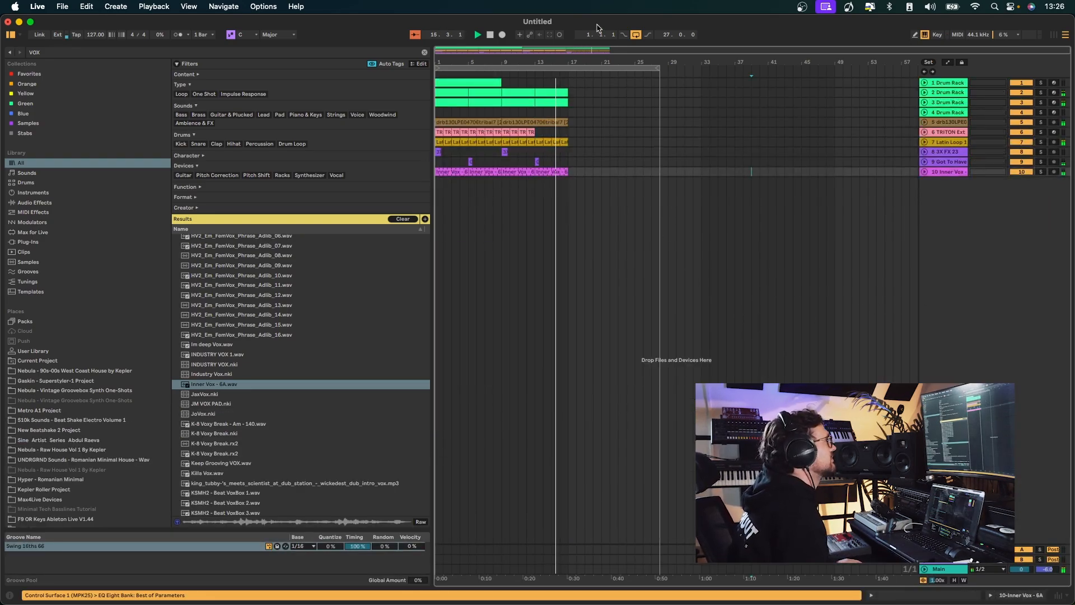
# Delete the last half bar of the Latin loop before bar 17 and stop playback
pyautogui.moveTo(562, 63); pyautogui.dragTo(563, 106)
pyautogui.moveTo(584, 143); pyautogui.dragTo(573, 142)
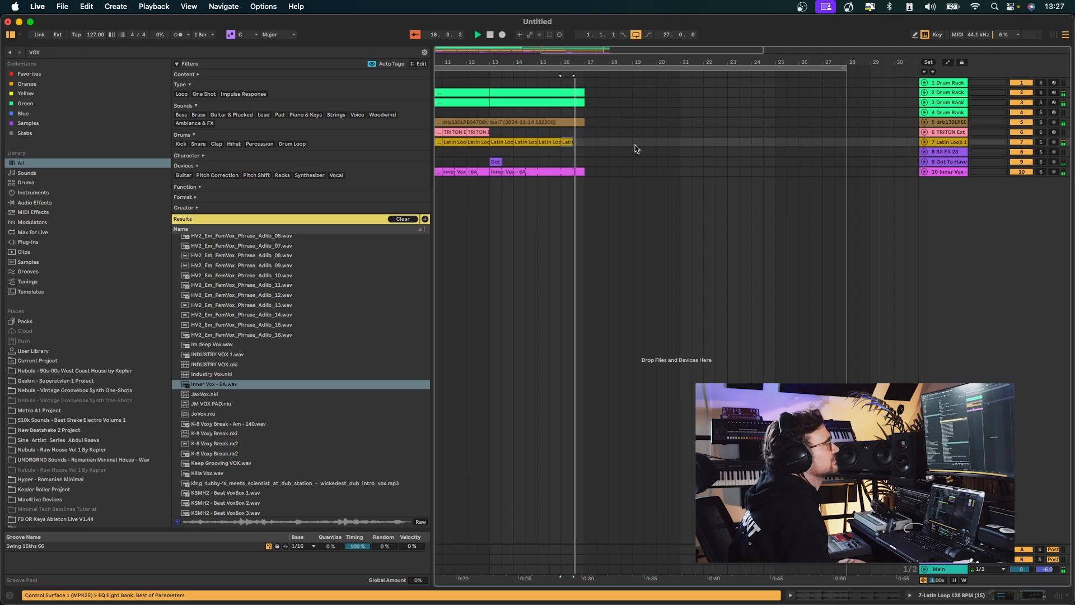
pyautogui.moveTo(568, 62); pyautogui.dragTo(567, 33)
pyautogui.press('space')
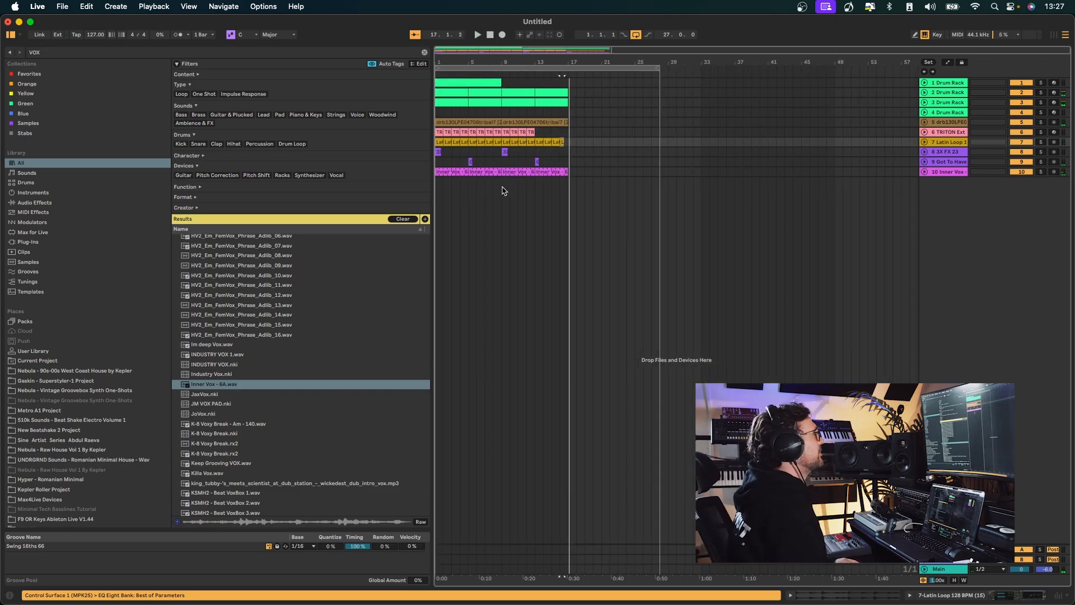
# Copy bars 1 to 9 of the drum, tribal, TRITON and Latin tracks to bar 17, leaving the FX and vocal tracks empty there
pyautogui.moveTo(504, 191); pyautogui.dragTo(367, 4)
pyautogui.press('super+d')
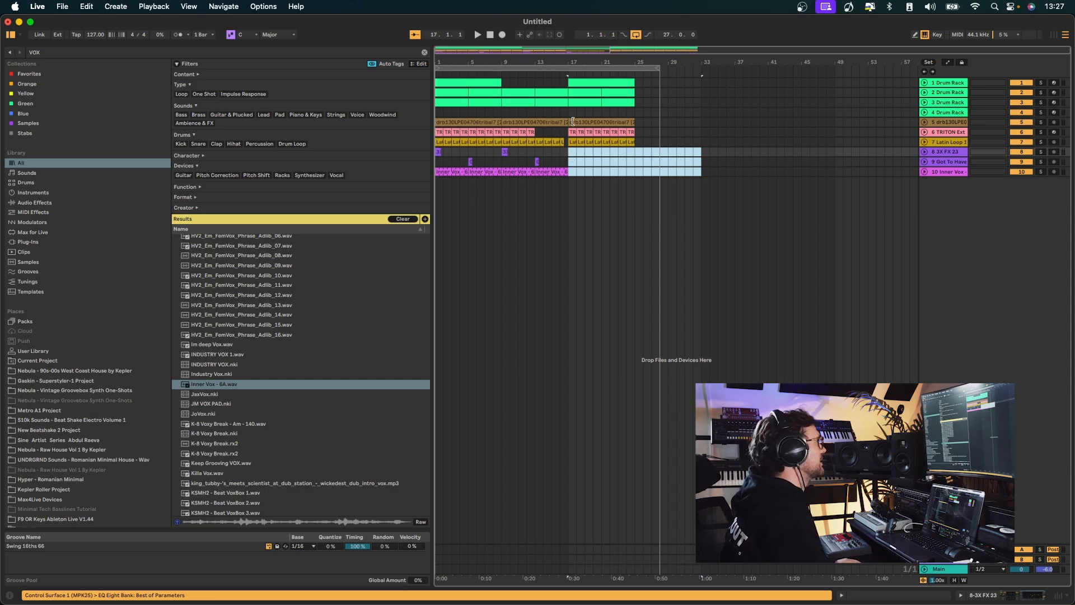
pyautogui.click(489, 35)
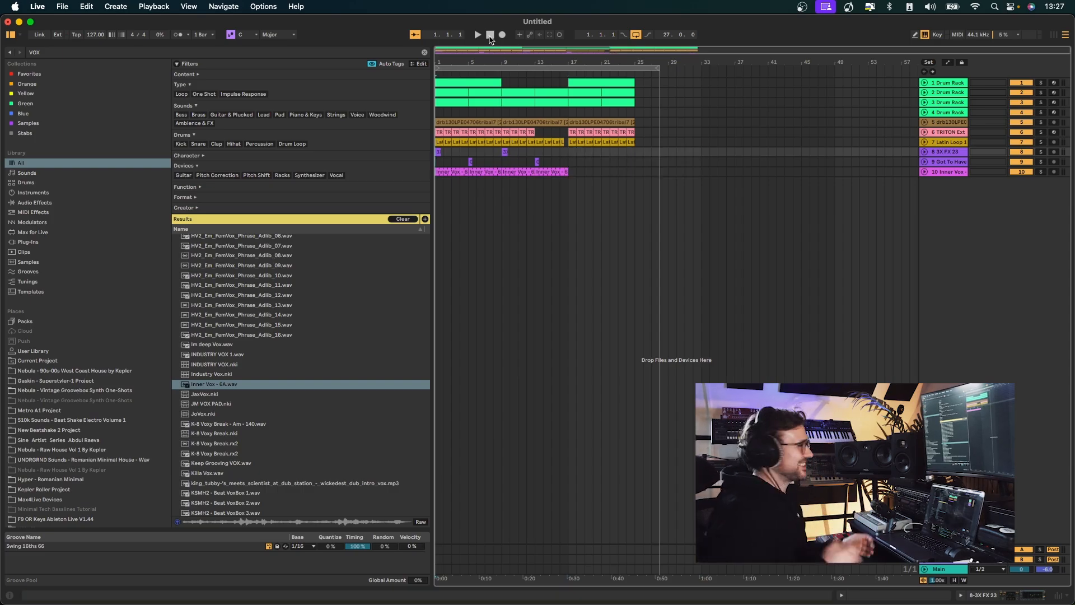
# Audition Keep Grooving VOX.wav and place it at bar 15 on a new track below Inner Vox
pyautogui.click(232, 464)
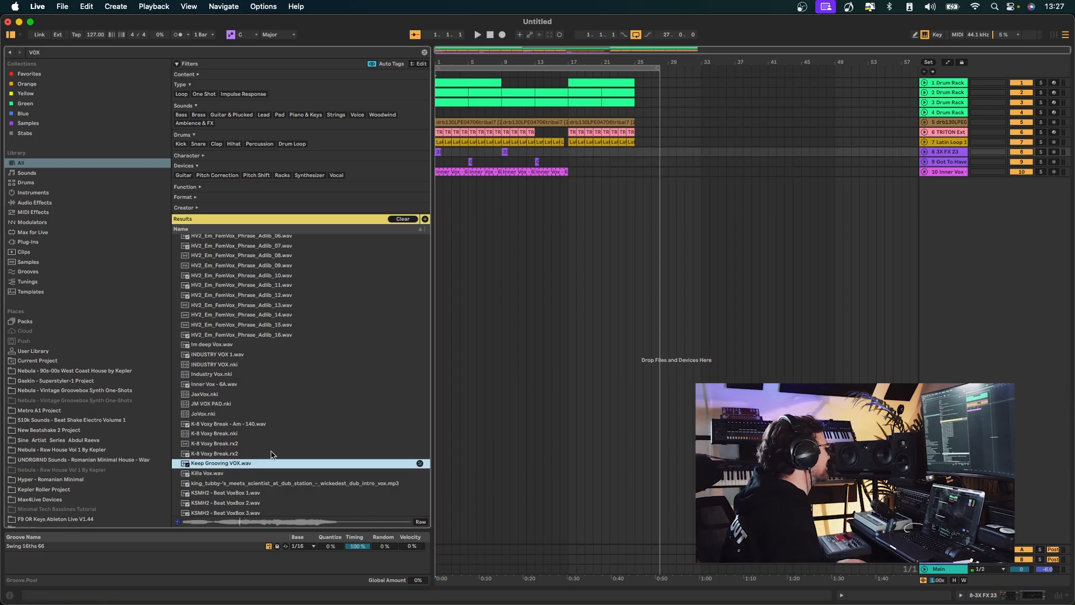
pyautogui.moveTo(226, 476); pyautogui.dragTo(554, 218)
pyautogui.press('space')
pyautogui.moveTo(550, 62); pyautogui.dragTo(550, 68)
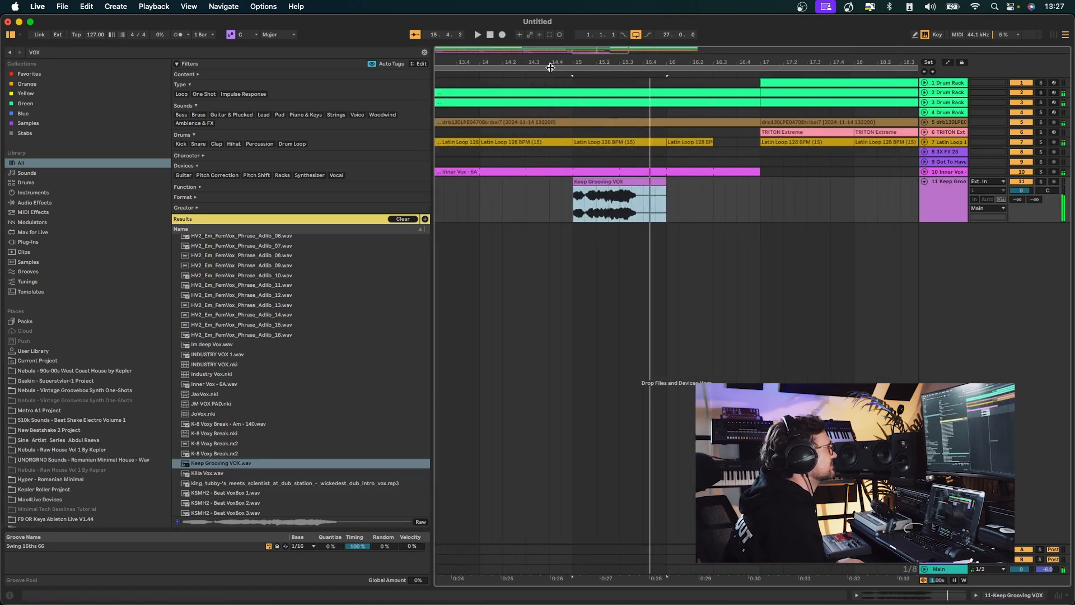
# Move the Keep Grooving VOX clip to bar 15 of the Got To Have Ohhh Vox track, trimmed to three beats, and play it
pyautogui.moveTo(576, 181); pyautogui.dragTo(592, 161)
pyautogui.press('space')
pyautogui.press('space')
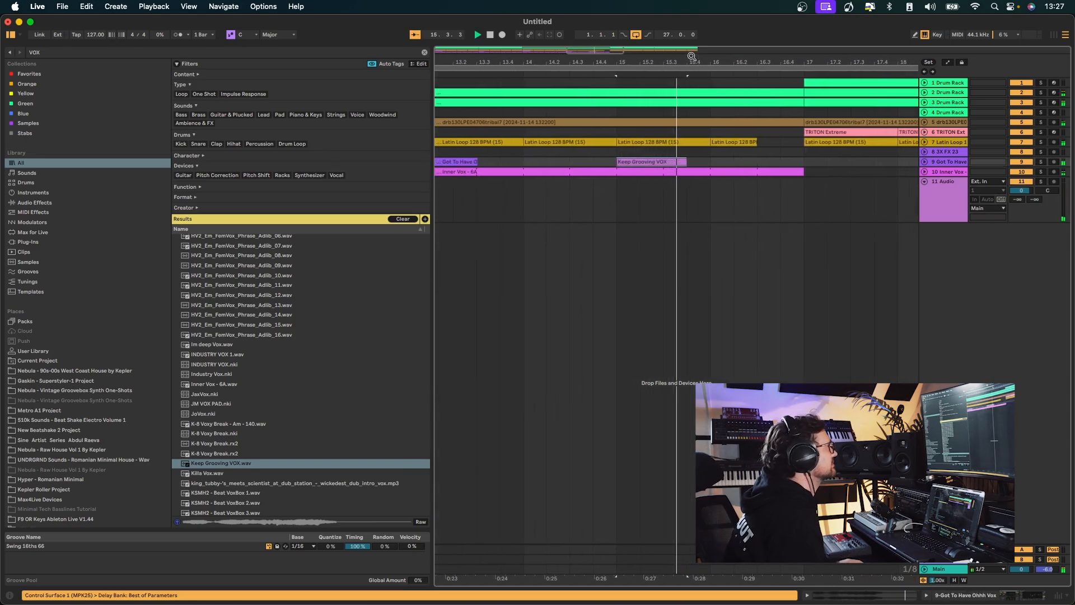
# Move the Keep Grooving VOX clip onto its own track below with the same Delay and delete the empty audio track
pyautogui.moveTo(694, 63); pyautogui.dragTo(695, 55)
pyautogui.moveTo(679, 161); pyautogui.dragTo(678, 230)
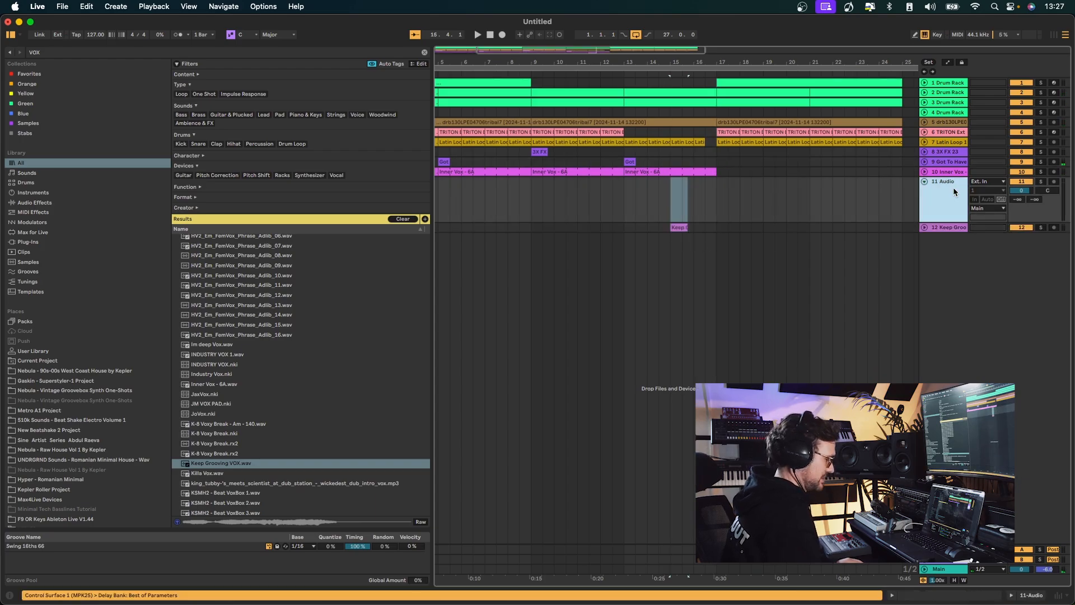
pyautogui.press('BackSpace')
pyautogui.press('space')
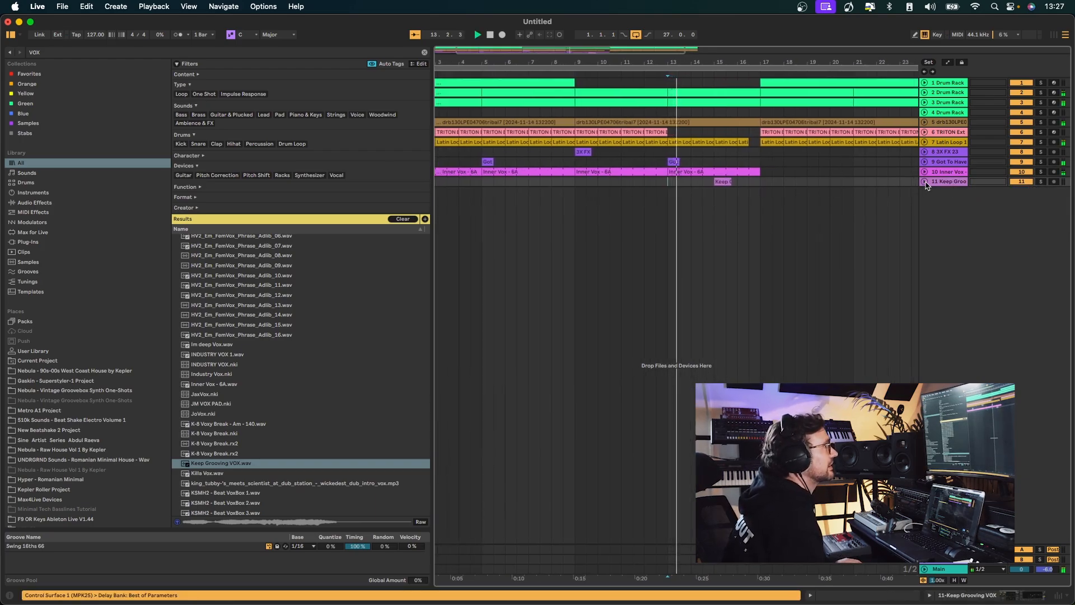
# Unfold the Keep Grooving VOX track, lower its volume to -18.4 dB and raise its first send
pyautogui.click(924, 182)
pyautogui.moveTo(1021, 191); pyautogui.dragTo(1018, 160)
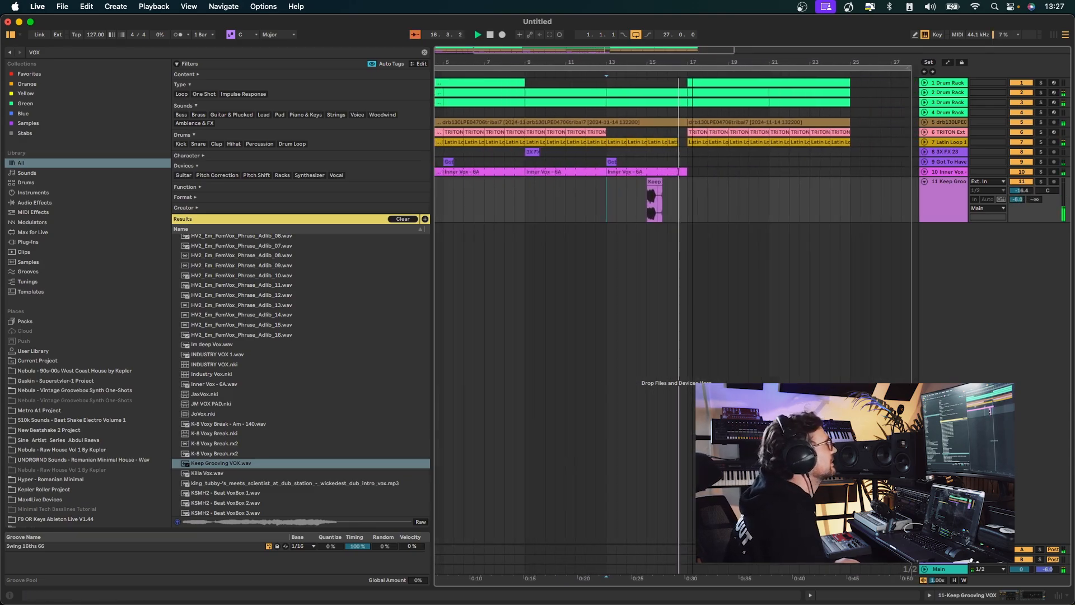
pyautogui.moveTo(706, 72); pyautogui.dragTo(639, 63)
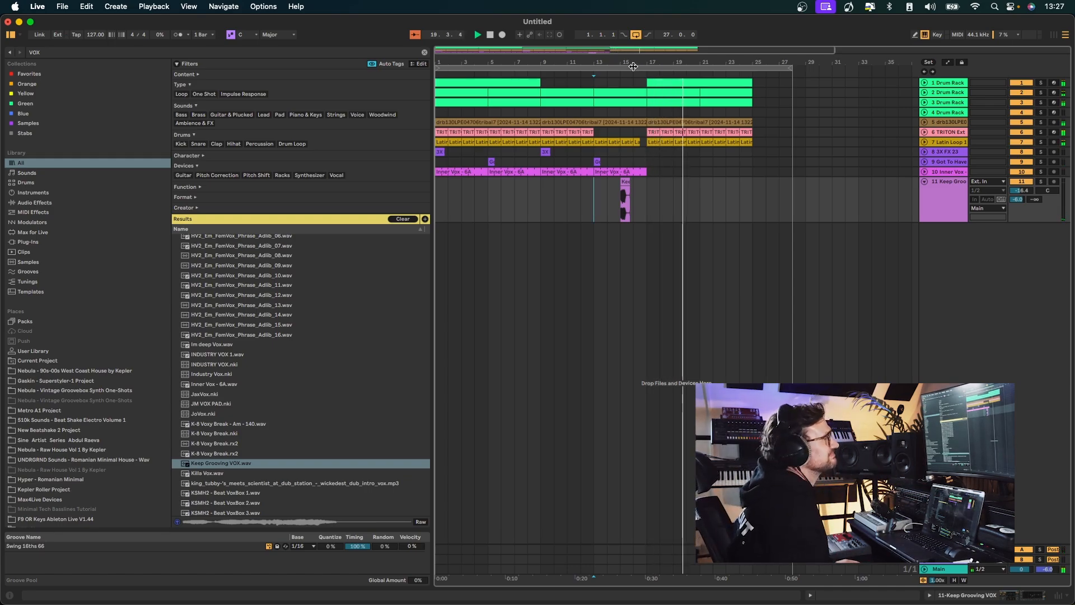
# Duplicate the last four-bar Inner Vox clip twice so it runs from bar 17 to bar 25
pyautogui.moveTo(638, 64); pyautogui.dragTo(563, 63)
pyautogui.click(552, 173)
pyautogui.press('super+s')
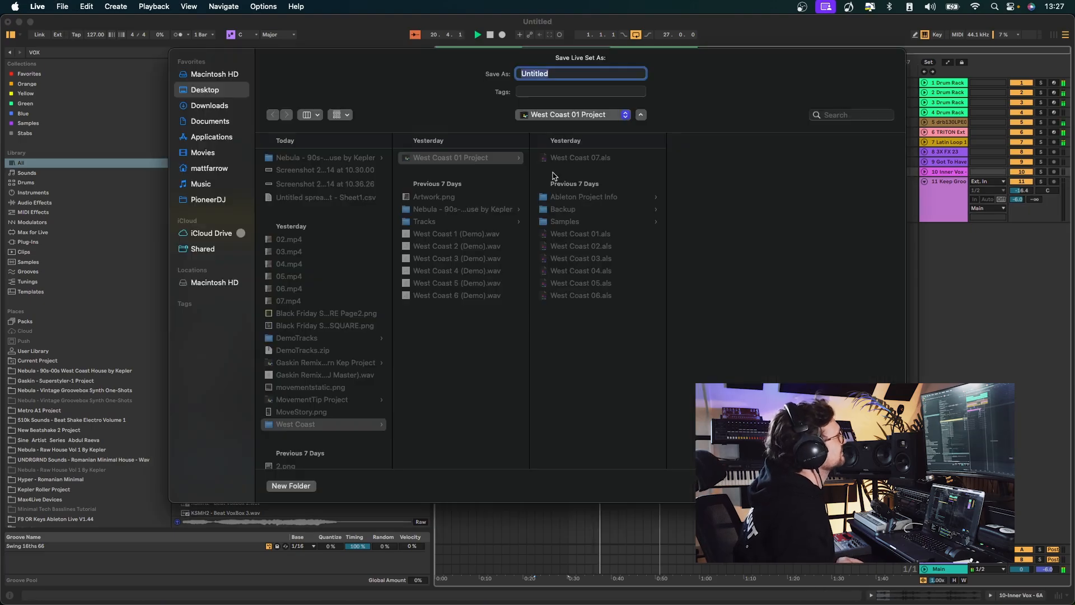
pyautogui.press('Escape')
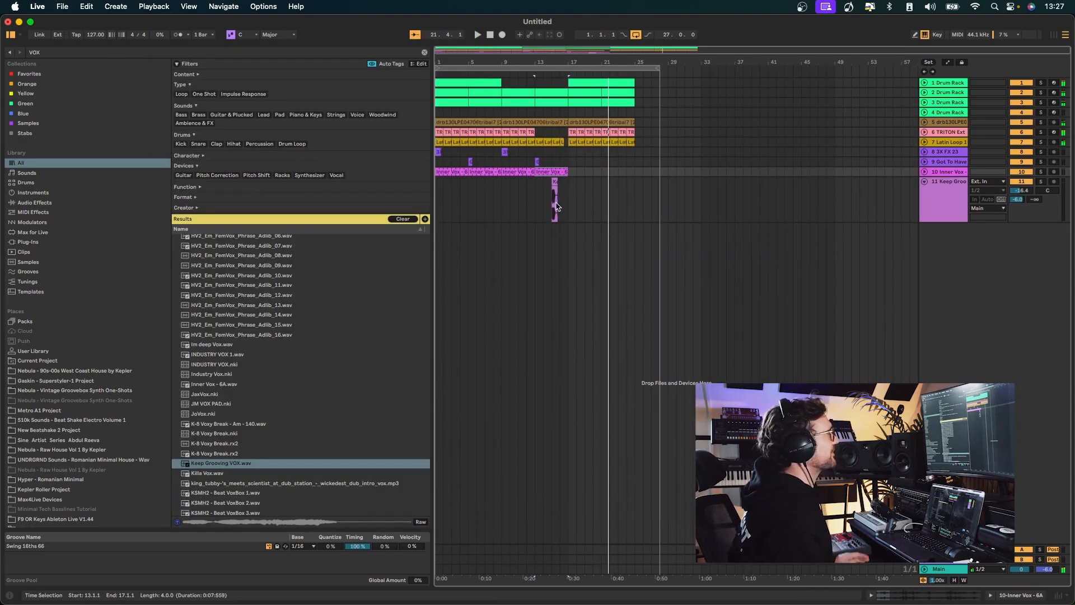
pyautogui.press('super+d')
pyautogui.press('super+d')
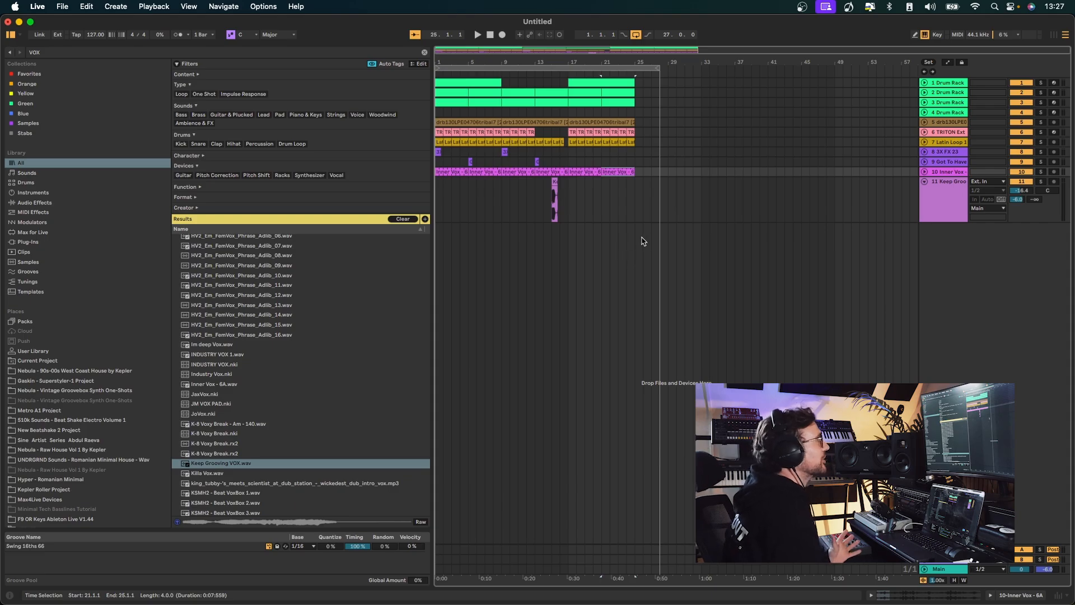
# Audition further VOX samples, including MAN_Fx_VOX_Business - 7B.wav and Mad Filta Vox Fx - Dm - 136.wav
pyautogui.scroll(-9, 205, 361)
pyautogui.click(246, 394)
pyautogui.click(234, 415)
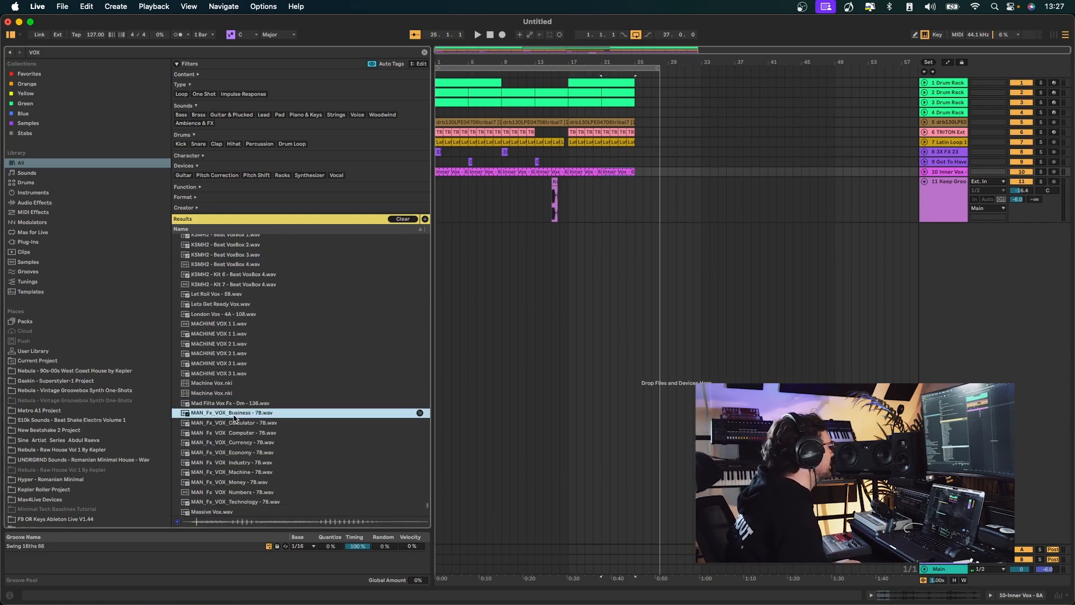
pyautogui.click(241, 404)
pyautogui.scroll(-4, 241, 392)
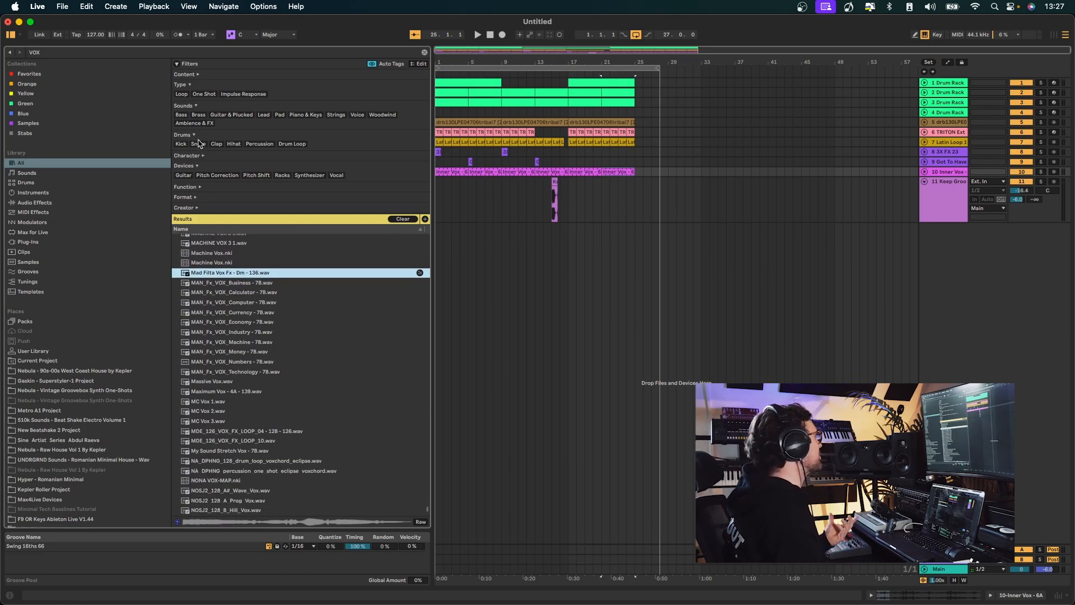
# Search the browser for rhodes and audition 05 Rhodes 15.wav and 04 Rhodes 24.wav, the latter over the playing mix
pyautogui.click(140, 52)
pyautogui.write('rhodes')
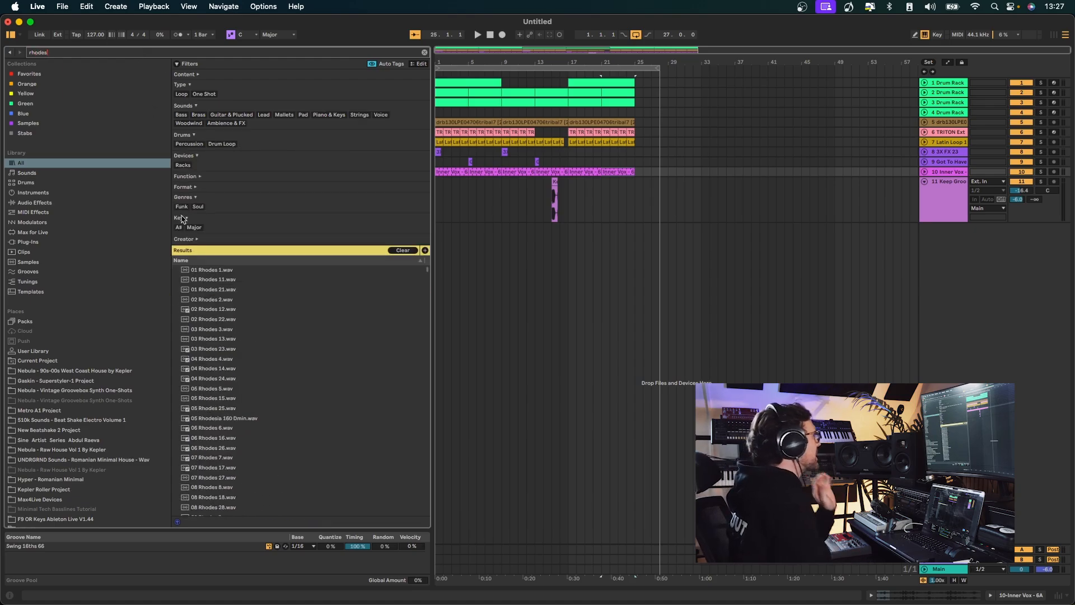
pyautogui.click(262, 397)
pyautogui.scroll(-4, 263, 398)
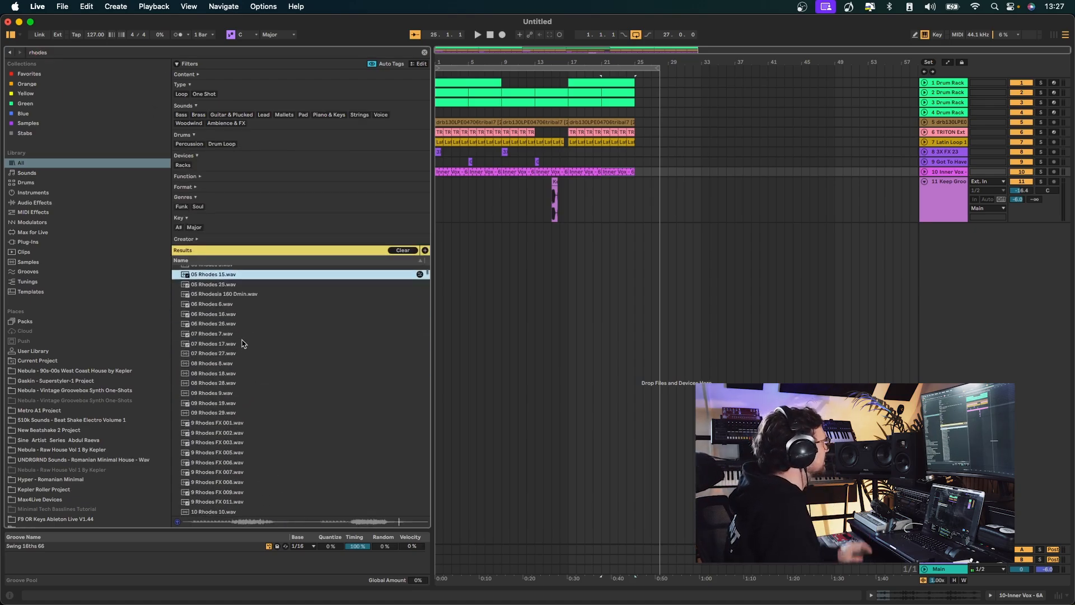
pyautogui.scroll(1, 242, 342)
pyautogui.press('space')
pyautogui.click(237, 290)
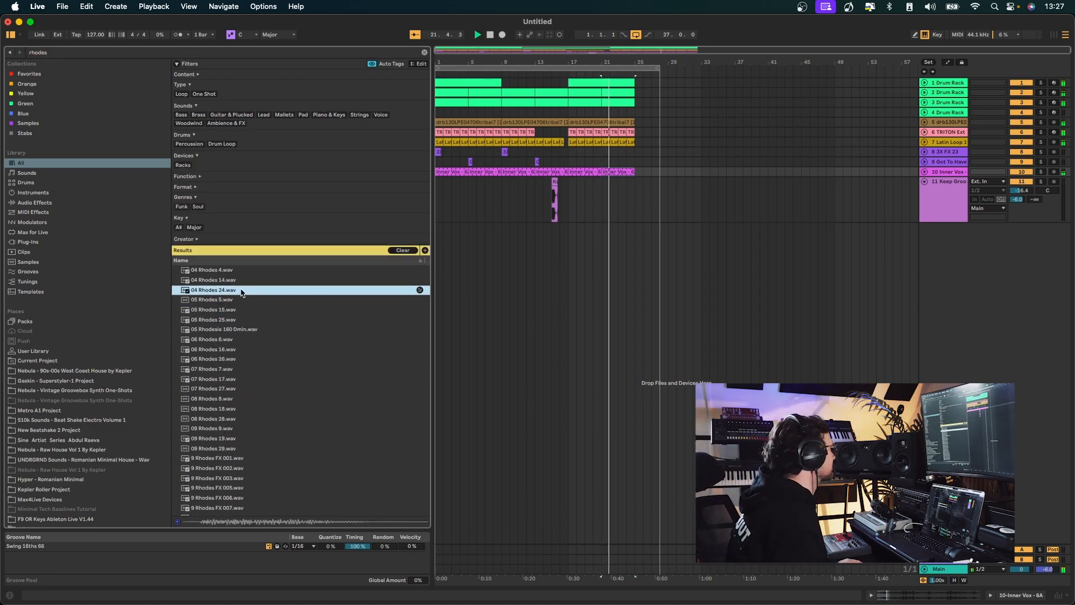
# Place 04 Rhodes 24.wav at bar 5 on a new track below Keep Grooving VOX and play it with the mix
pyautogui.click(964, 185)
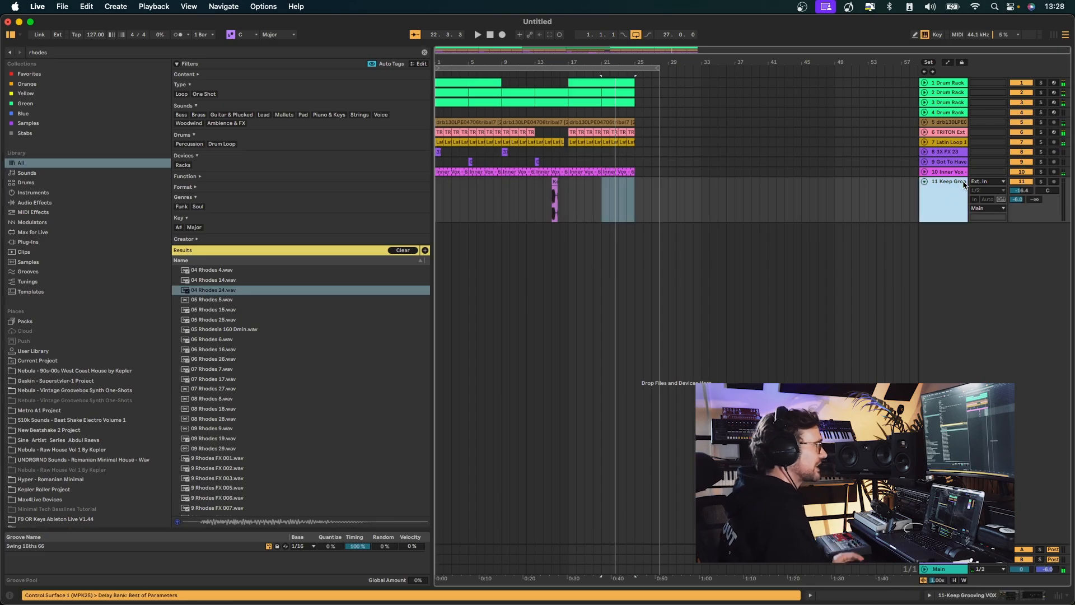
pyautogui.press('super+shift+t')
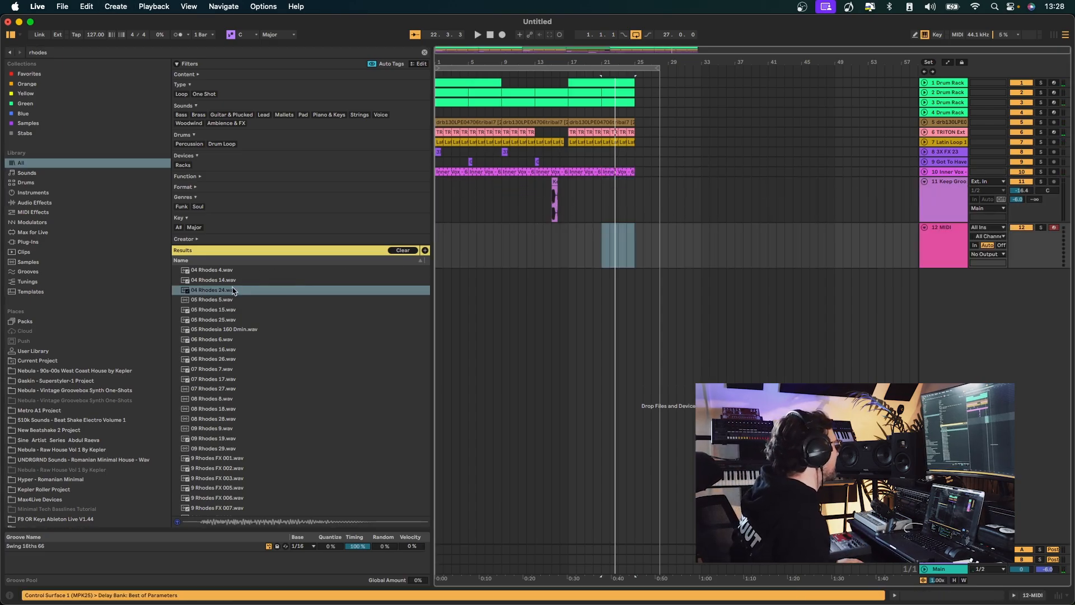
pyautogui.moveTo(233, 291); pyautogui.dragTo(468, 231)
pyautogui.press('space')
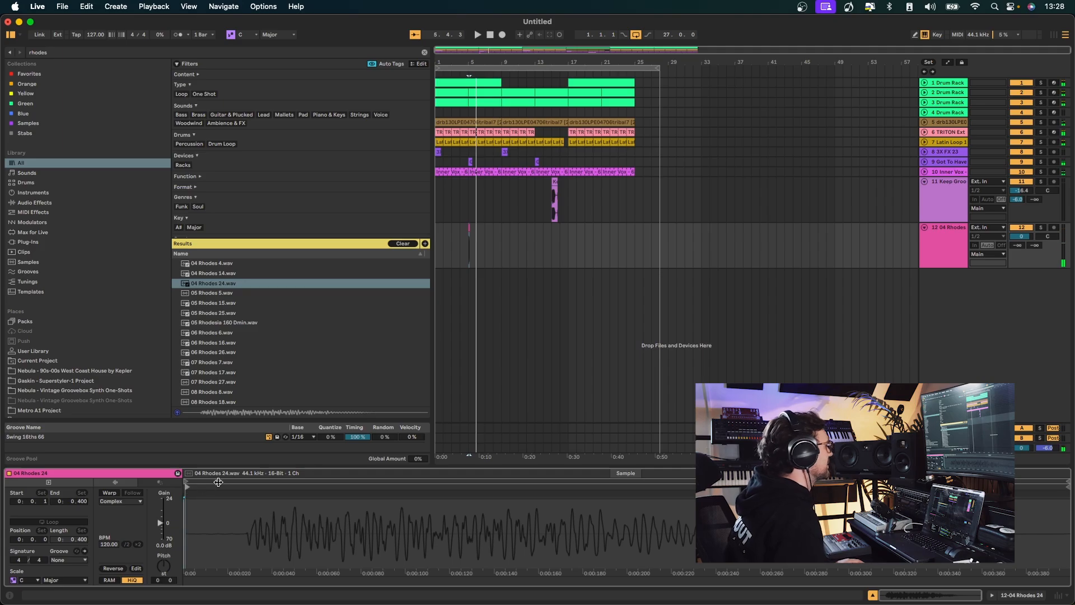
# Delete the 04 Rhodes 24 audio clip and load 04 Rhodes 24.wav into a sampler on a MIDI track below Keep Grooving VOX
pyautogui.press('space')
pyautogui.press('Delete')
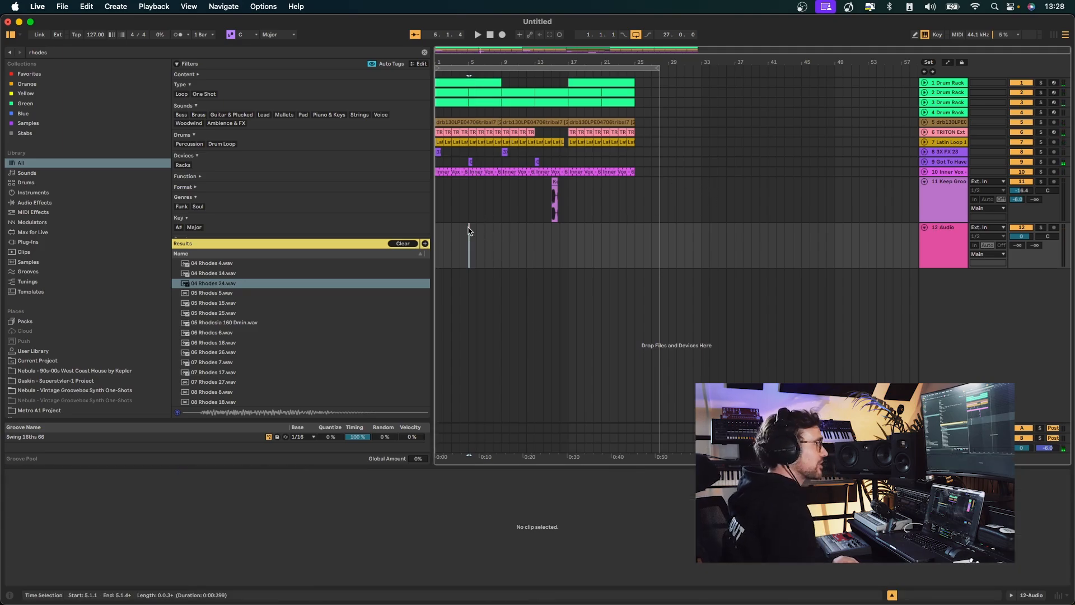
pyautogui.press('super+z')
pyautogui.press('super+z')
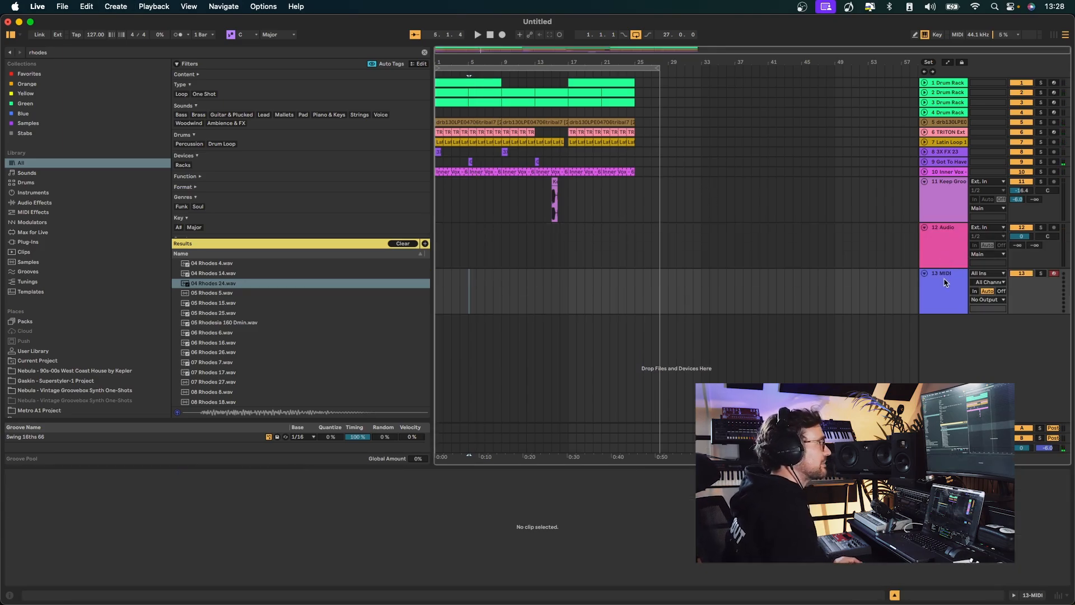
pyautogui.click(228, 286)
pyautogui.doubleClick(228, 285)
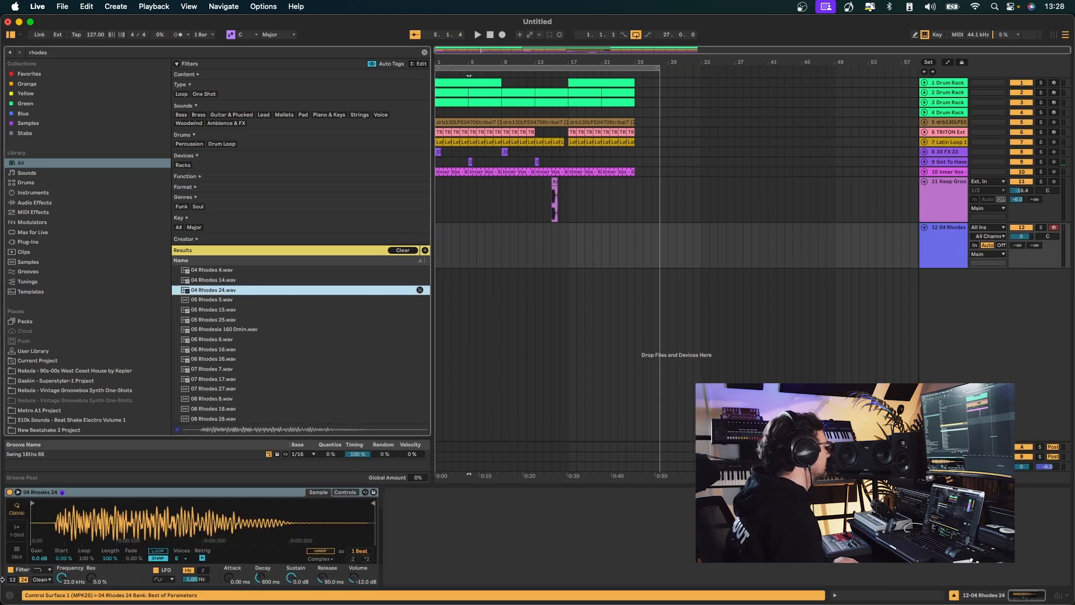
# Set the Rhodes track's volume to about -3.1 dB and record a MIDI part of almost four bars from bar 1
pyautogui.click(38, 507)
pyautogui.press('z')
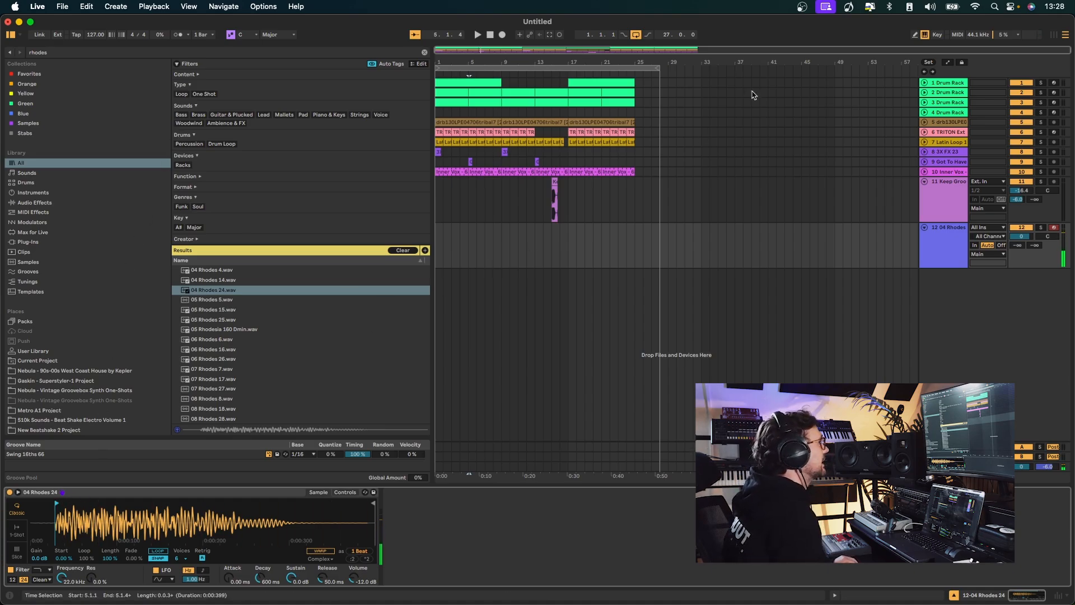
pyautogui.moveTo(1021, 235); pyautogui.dragTo(1022, 237)
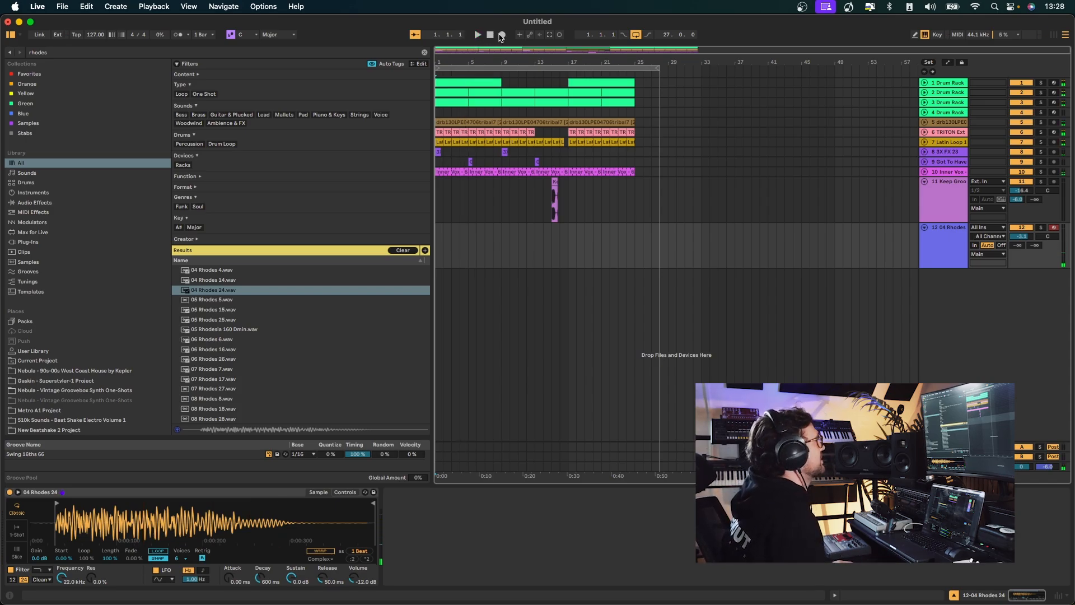
pyautogui.click(502, 35)
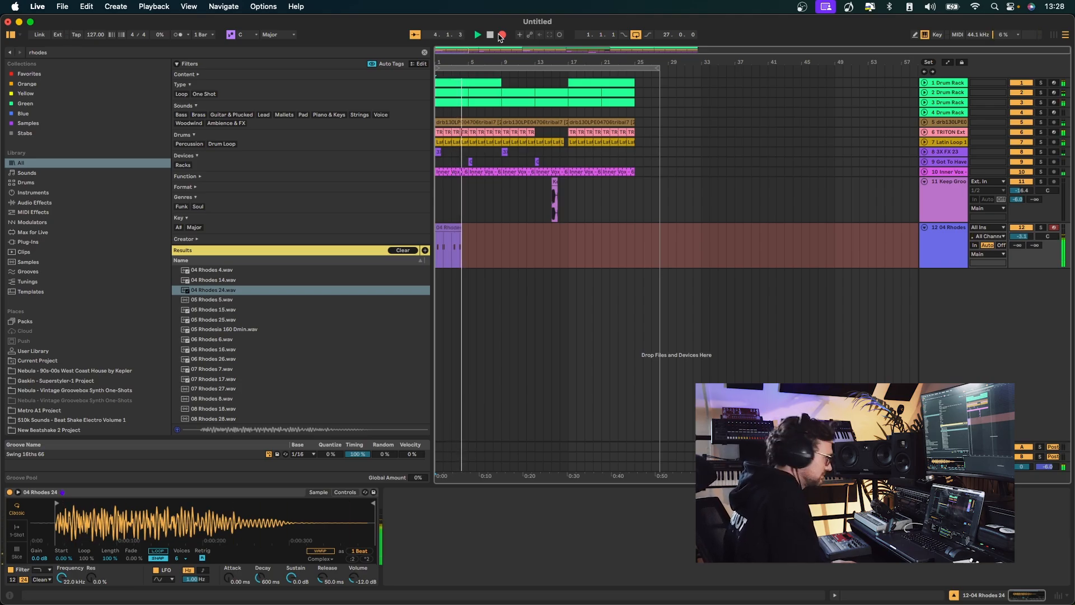
pyautogui.press('space')
# Trim the recorded Rhodes clip to two bars, ending at bar 3, and play it with the mix
pyautogui.click(462, 229)
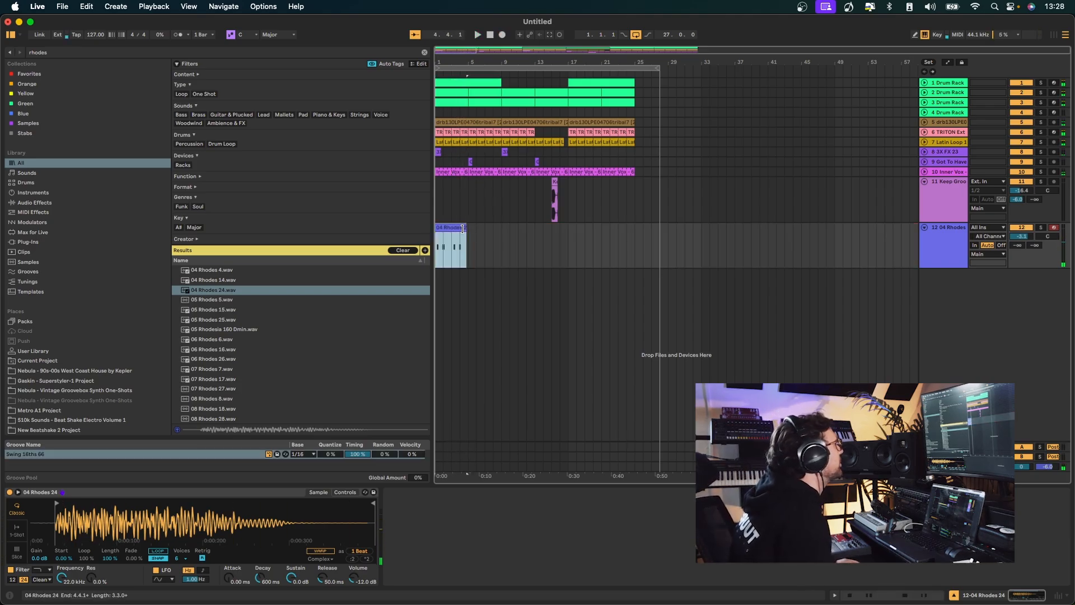
pyautogui.doubleClick(443, 228)
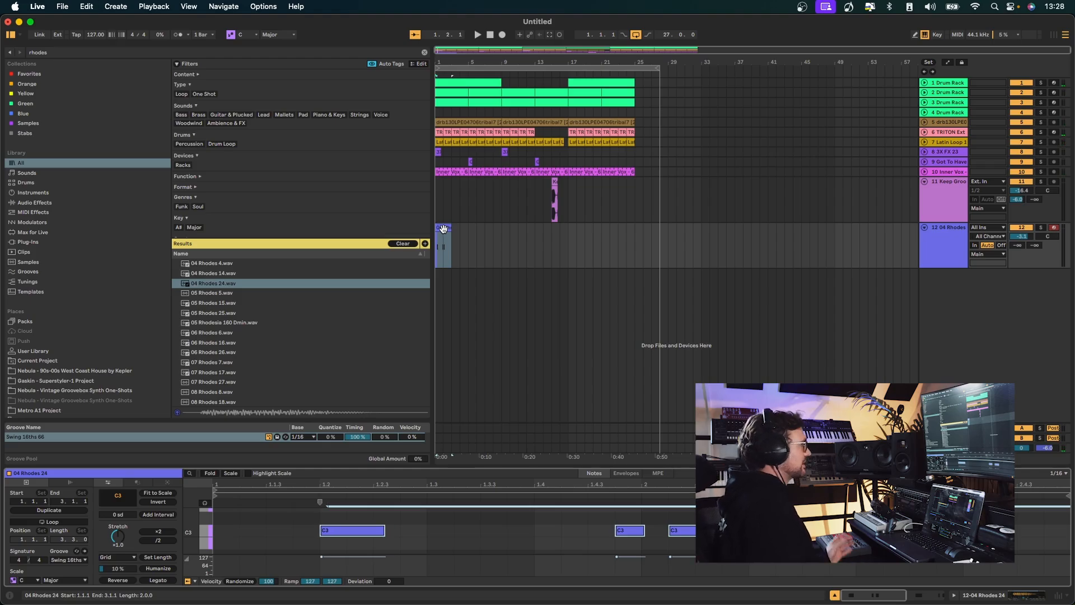
pyautogui.press('space')
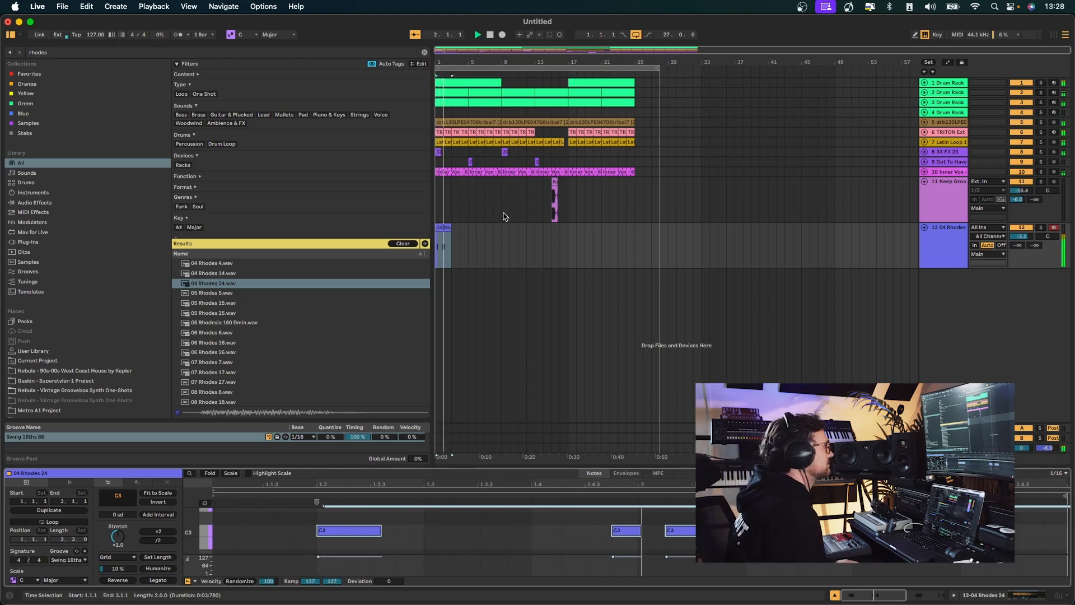
# Duplicate the two-bar Rhodes clip once and move both clips to start at bar 21
pyautogui.click(445, 227)
pyautogui.press('super+d')
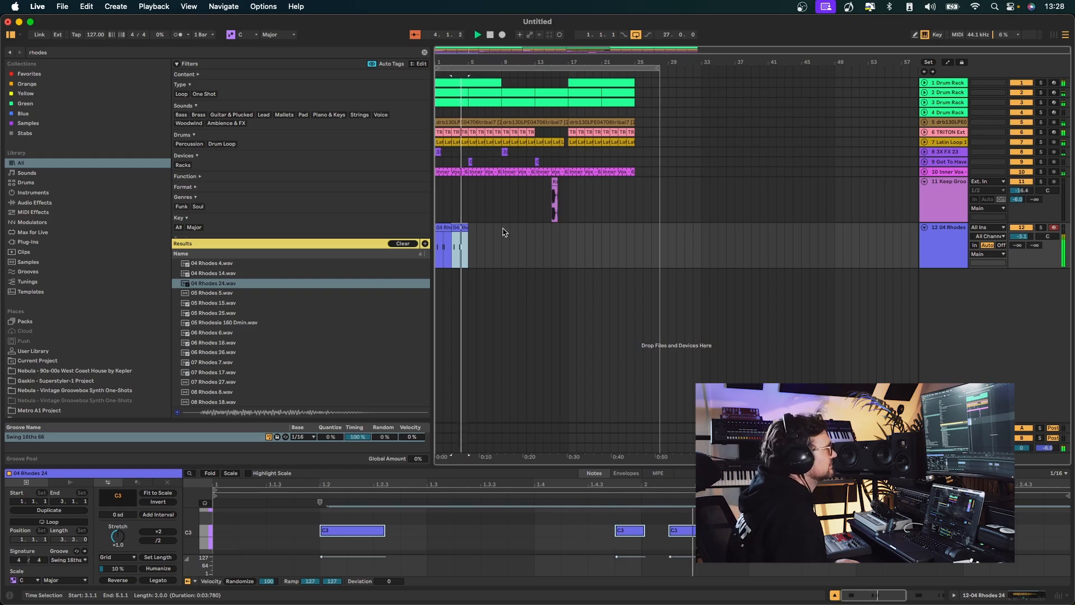
pyautogui.moveTo(471, 242); pyautogui.dragTo(608, 230)
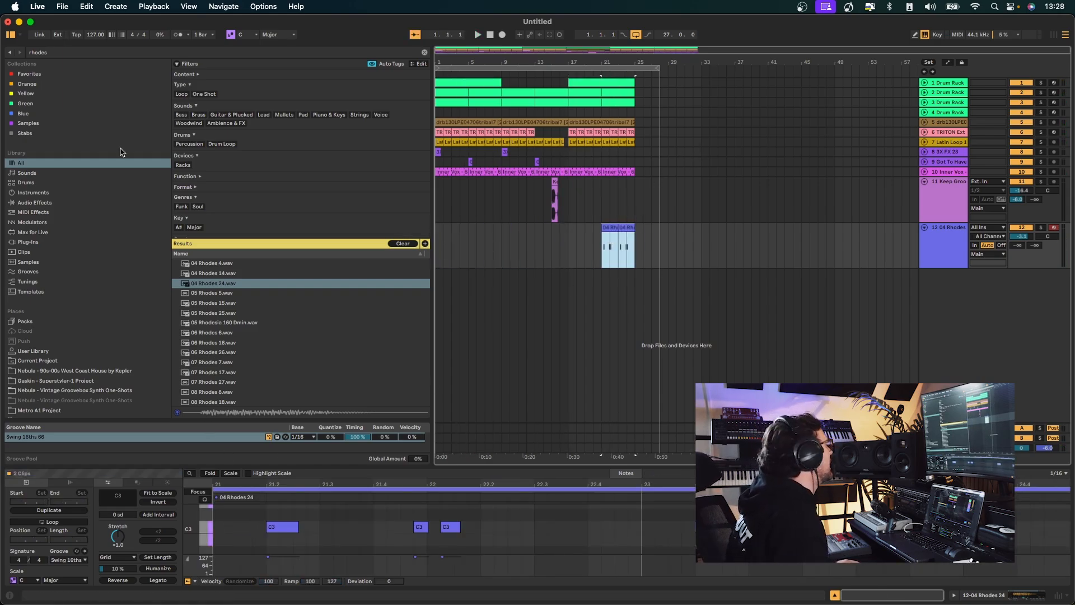
# Search the browser's plug-ins for timeless
pyautogui.click(45, 211)
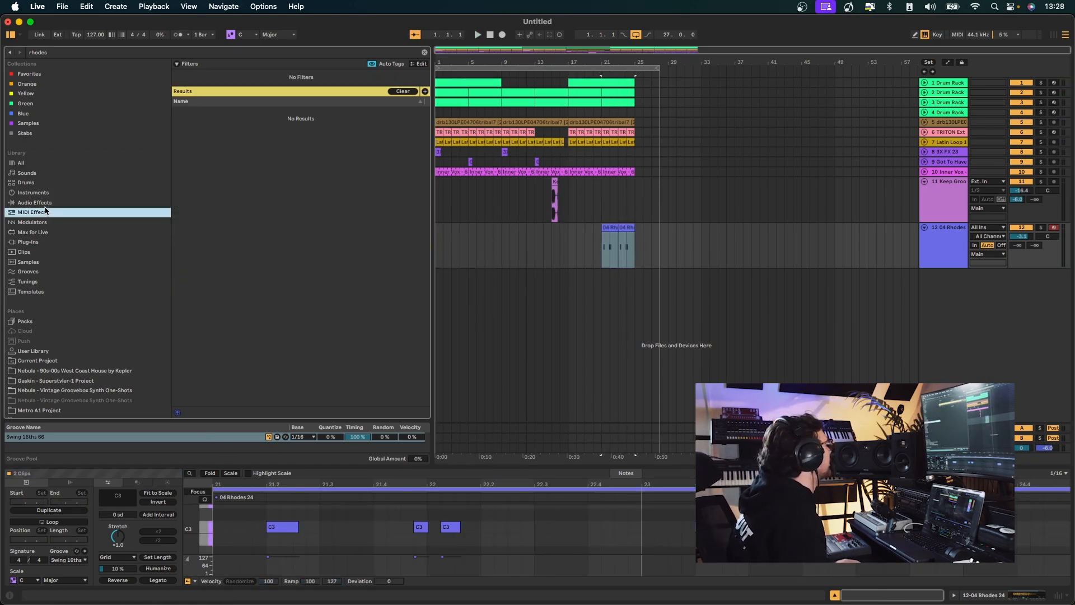
pyautogui.click(425, 52)
pyautogui.write('timeless')
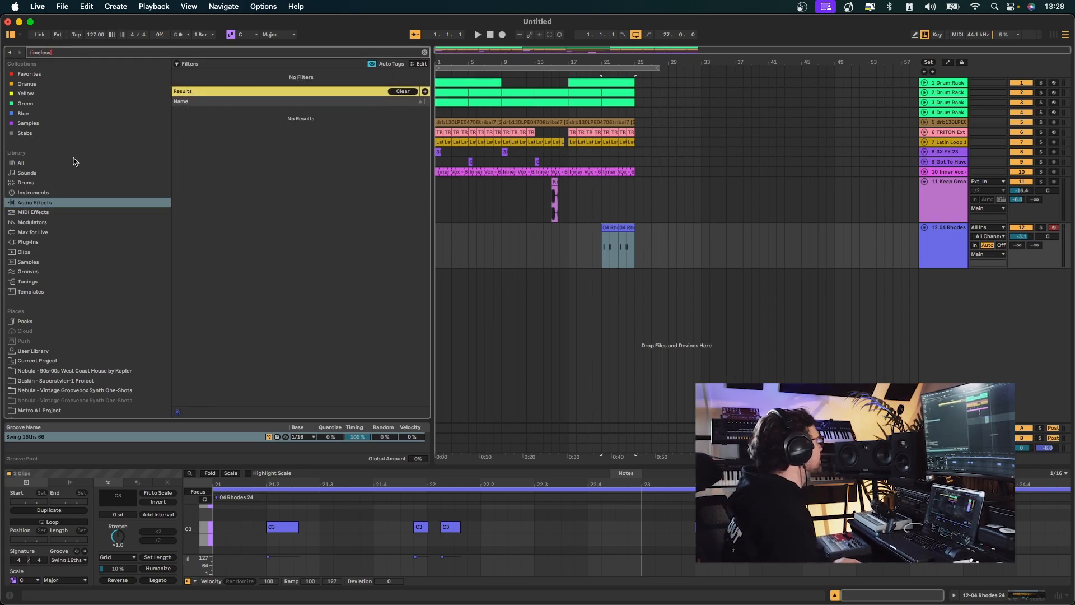
pyautogui.click(51, 245)
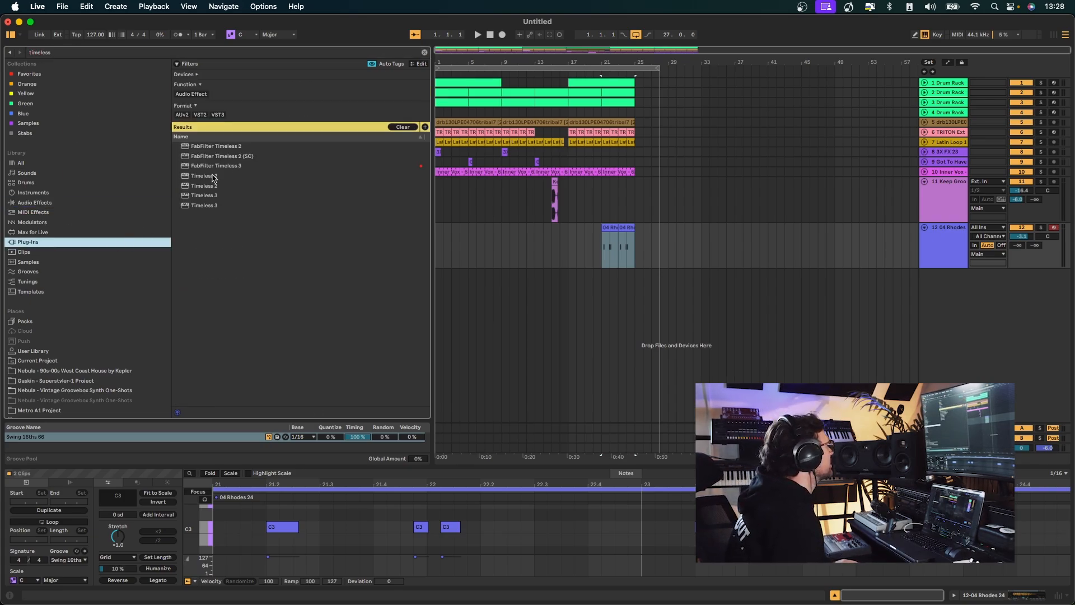
# Try Timeless 3 with the 200ms Magic preset on the Rhodes track over the playing mix, and remove the plug-in
pyautogui.moveTo(213, 187); pyautogui.dragTo(600, 236)
pyautogui.moveTo(208, 196); pyautogui.dragTo(599, 250)
pyautogui.press('space')
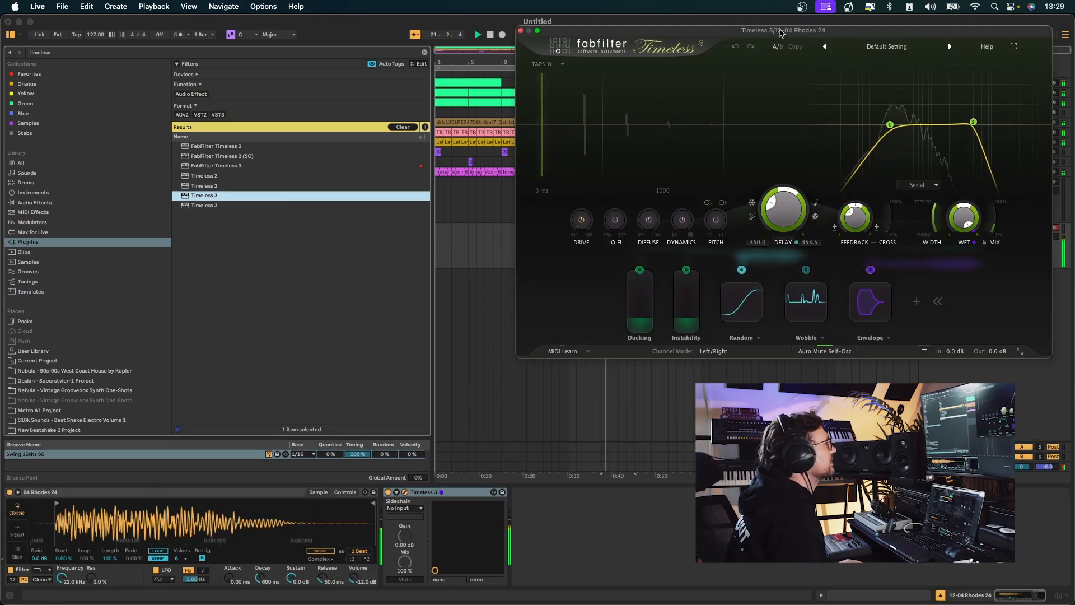
pyautogui.moveTo(774, 26); pyautogui.dragTo(298, 47)
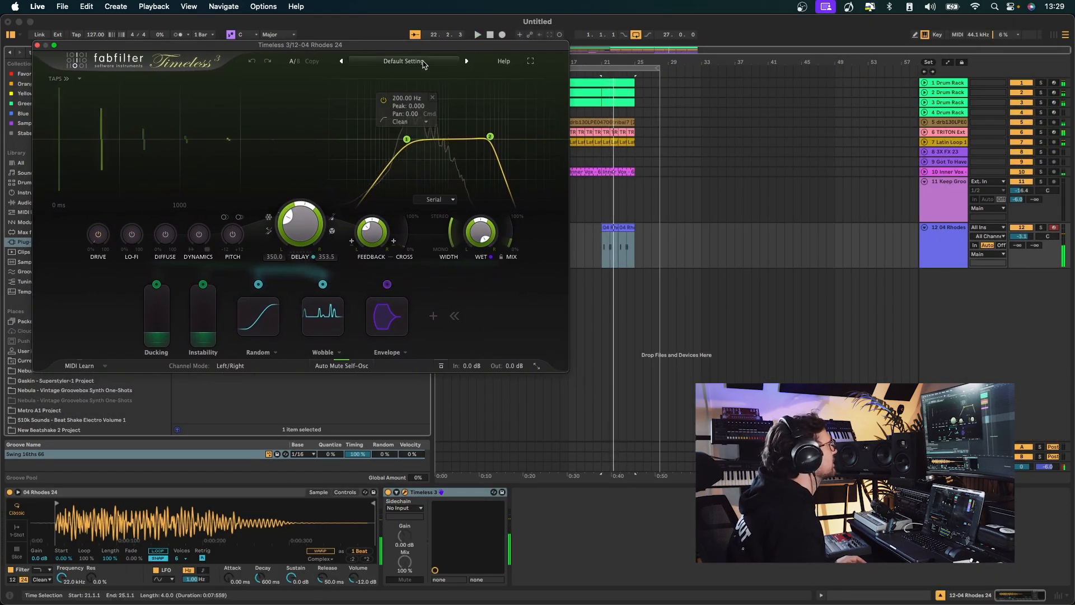
pyautogui.click(404, 61)
pyautogui.moveTo(392, 88)
pyautogui.click(481, 96)
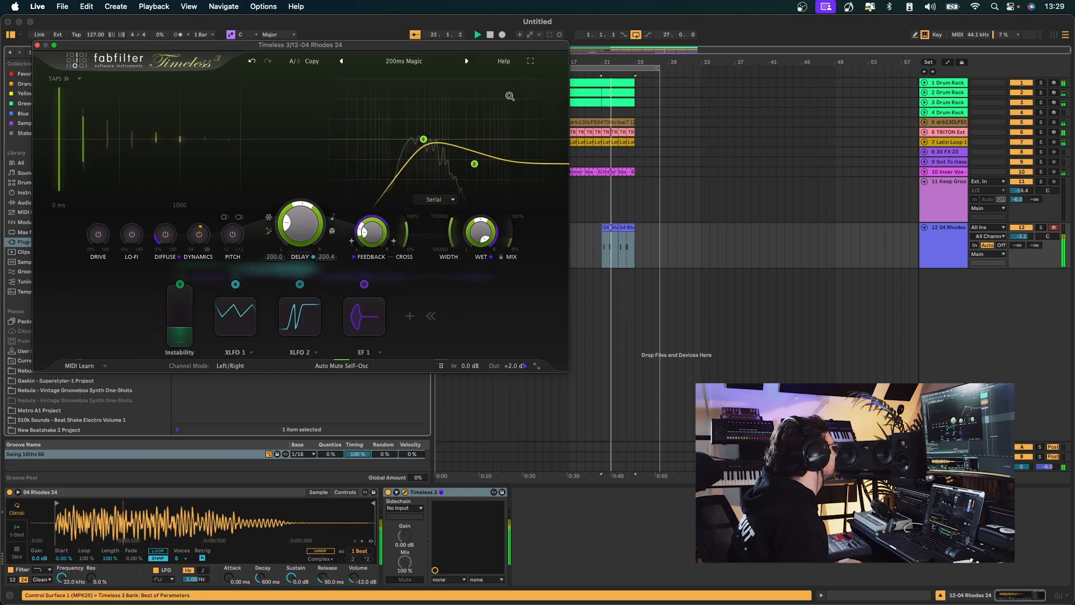
pyautogui.press('super+alt+p')
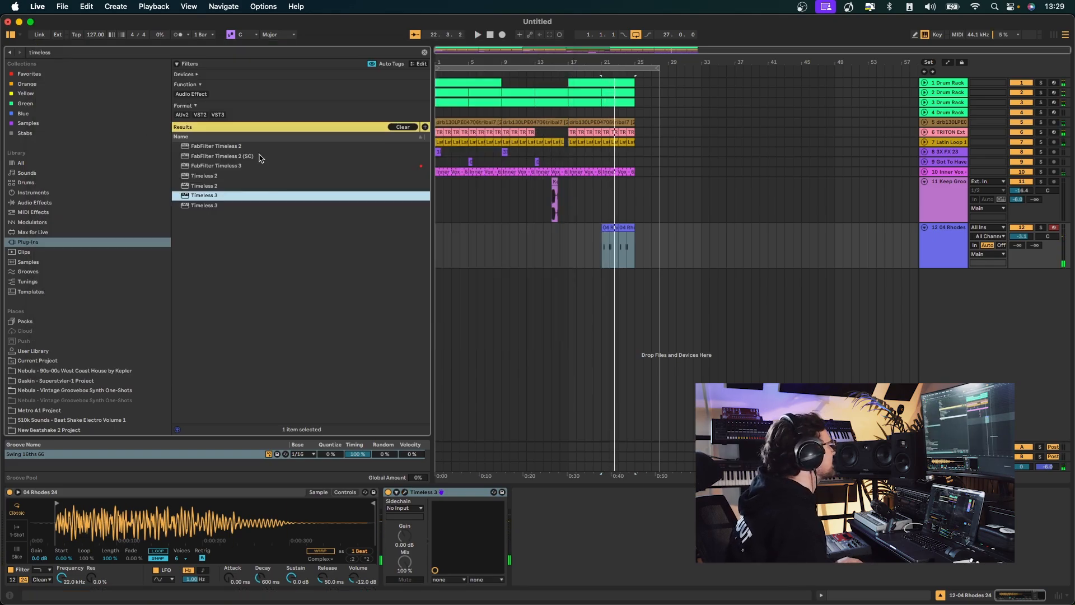
pyautogui.click(458, 492)
pyautogui.press('Delete')
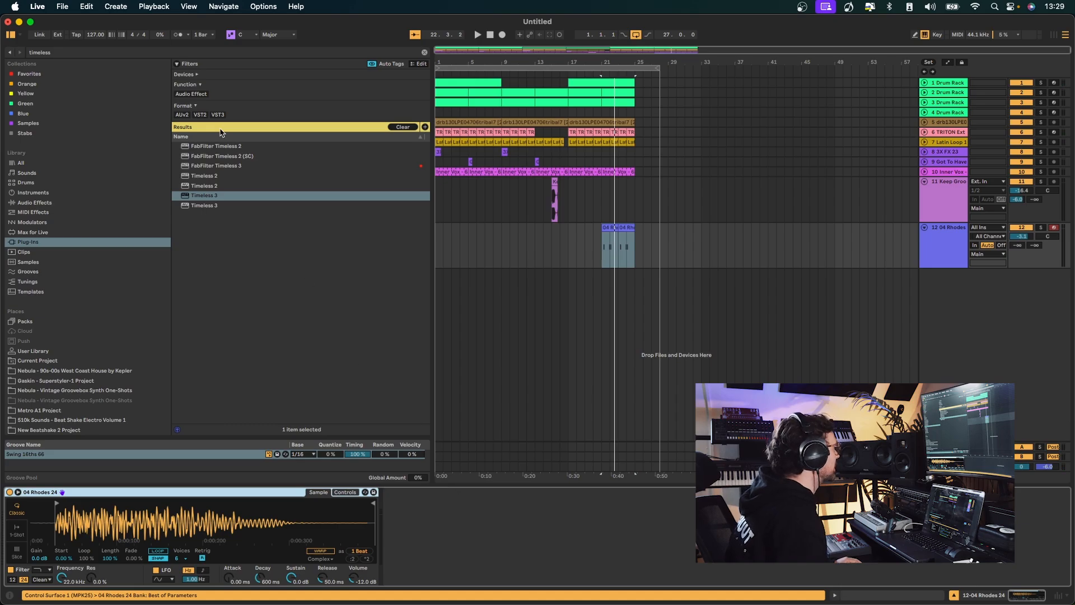
# Add Timeless 2 to the Rhodes track and audition its Dub presets with the mix, settling on Dubby 07 bM
pyautogui.click(213, 177)
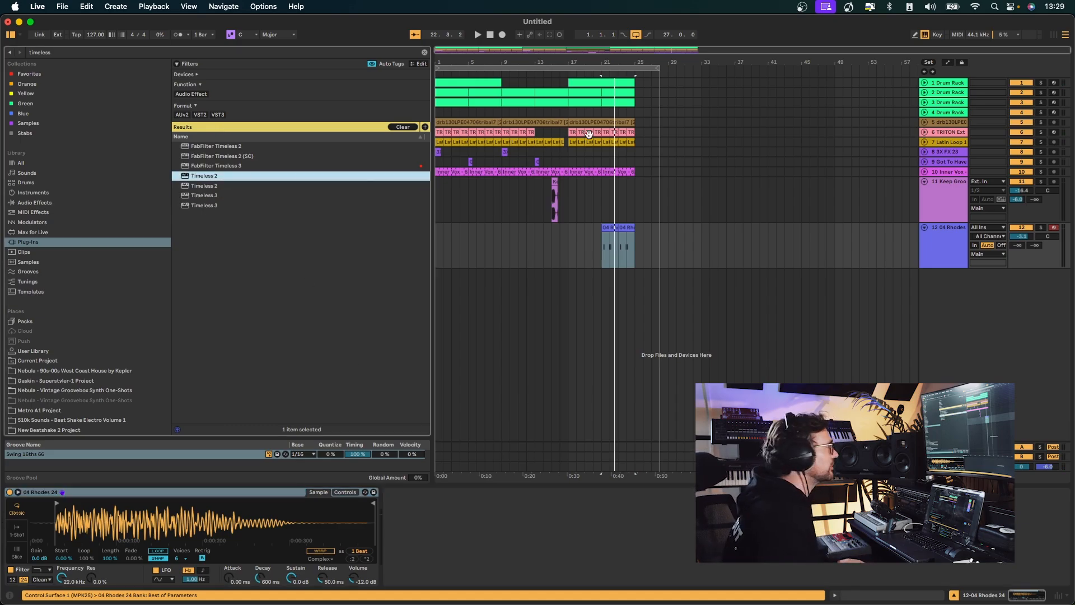
pyautogui.doubleClick(219, 177)
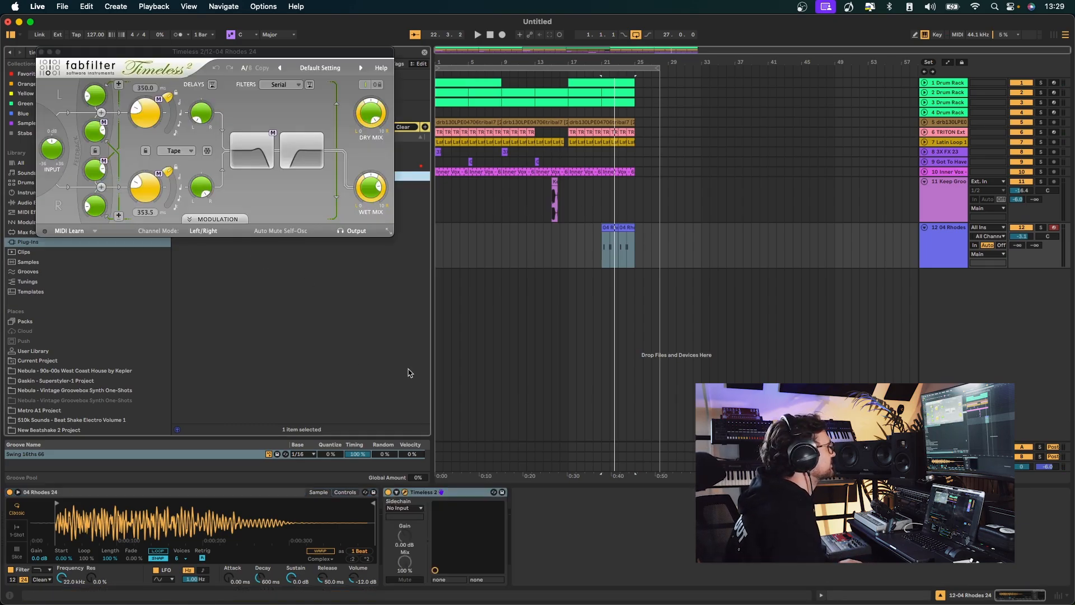
pyautogui.click(317, 68)
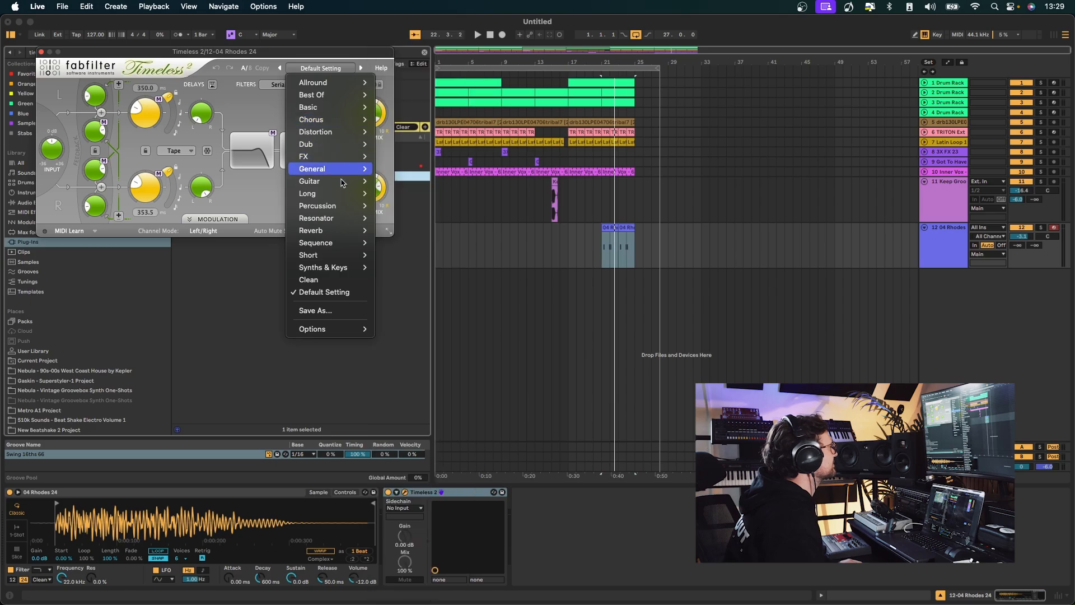
pyautogui.moveTo(329, 144)
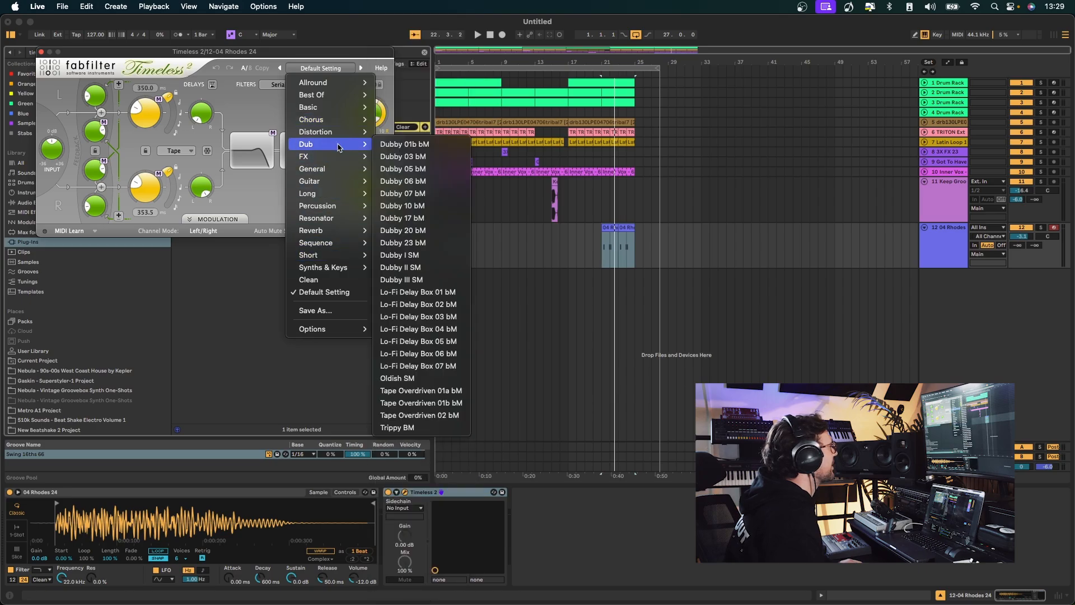
pyautogui.press('space')
pyautogui.click(401, 168)
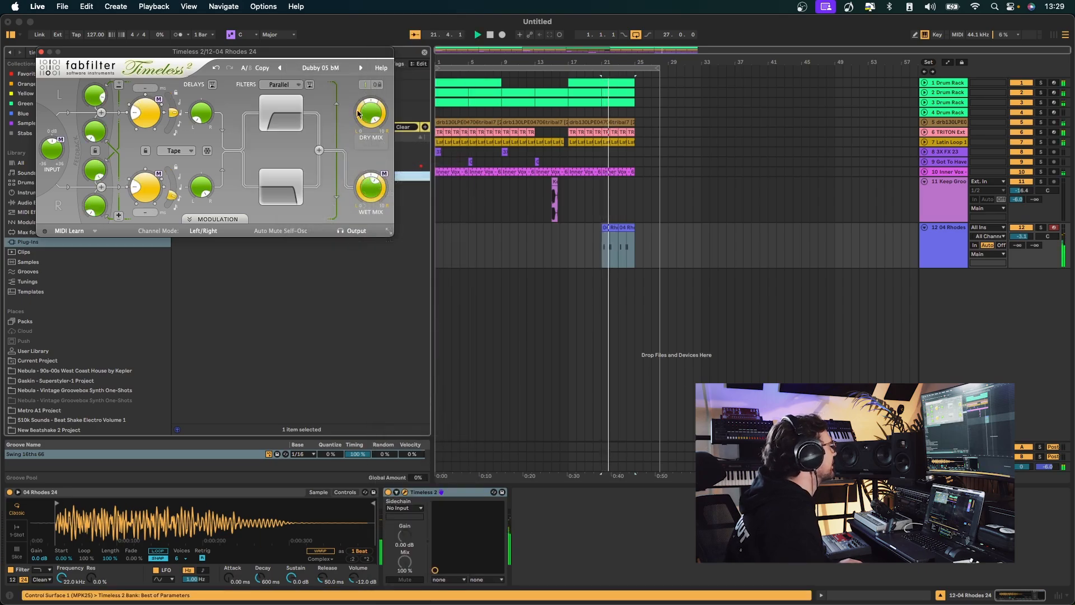
pyautogui.click(360, 68)
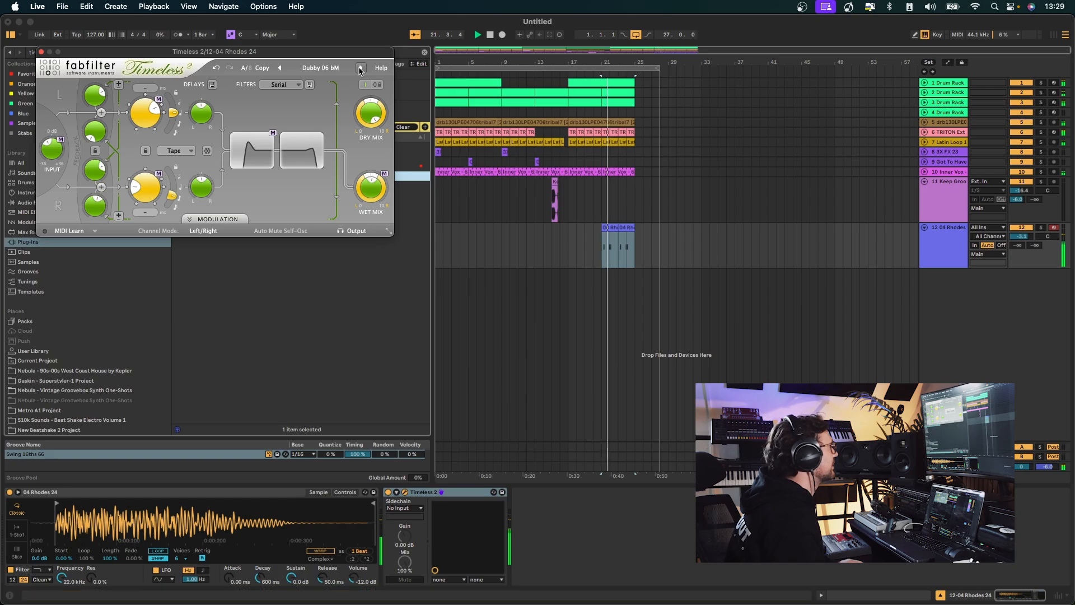
pyautogui.moveTo(362, 222)
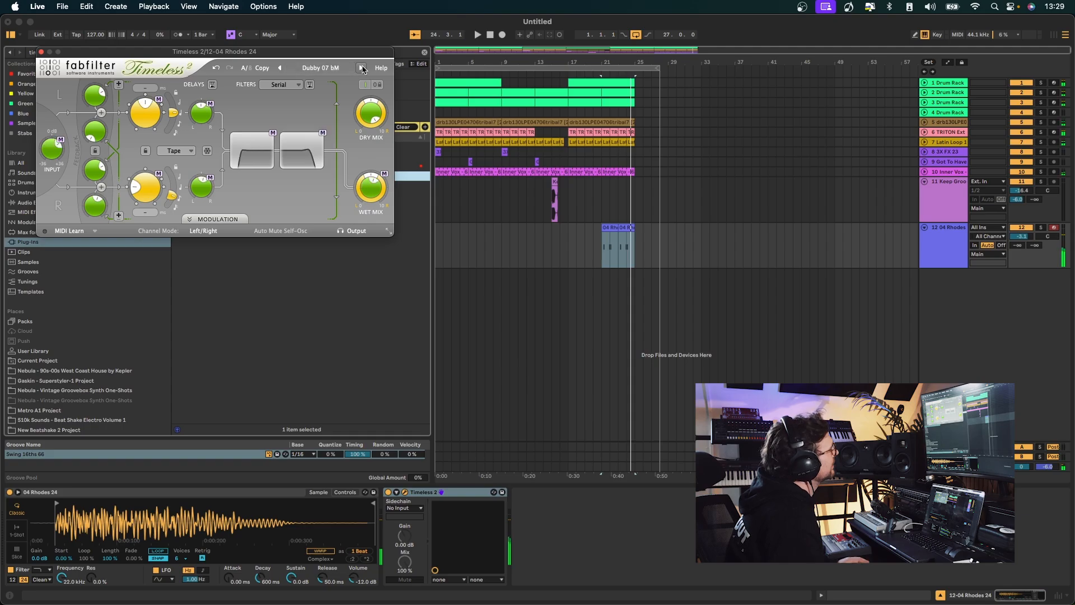
pyautogui.press('space')
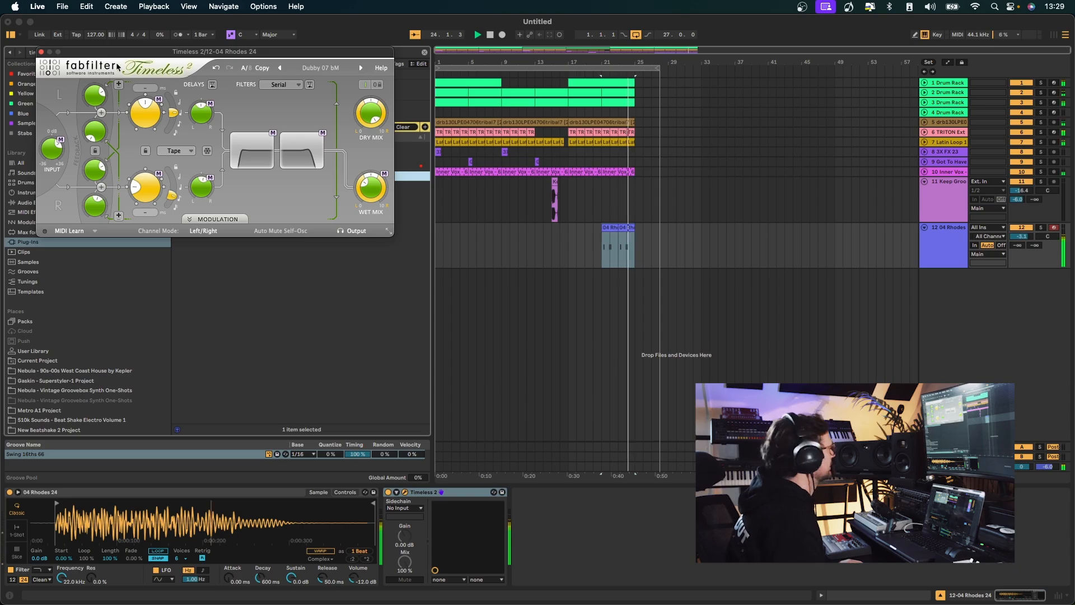
# Close the Timeless 2 window and set the Rhodes track's reverb send to about -6.7 dB
pyautogui.click(41, 52)
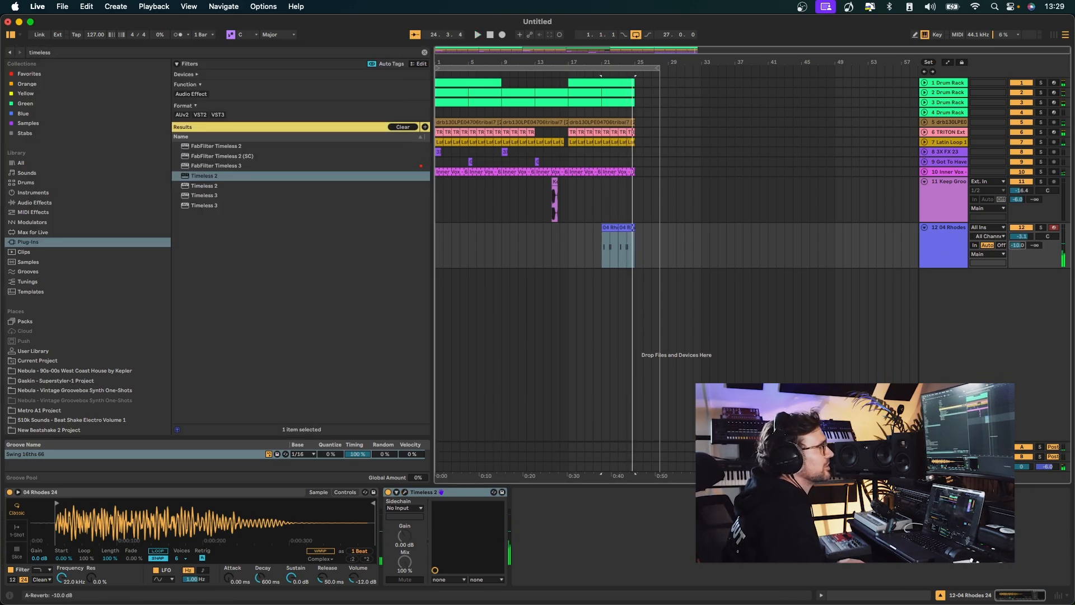
pyautogui.click(946, 259)
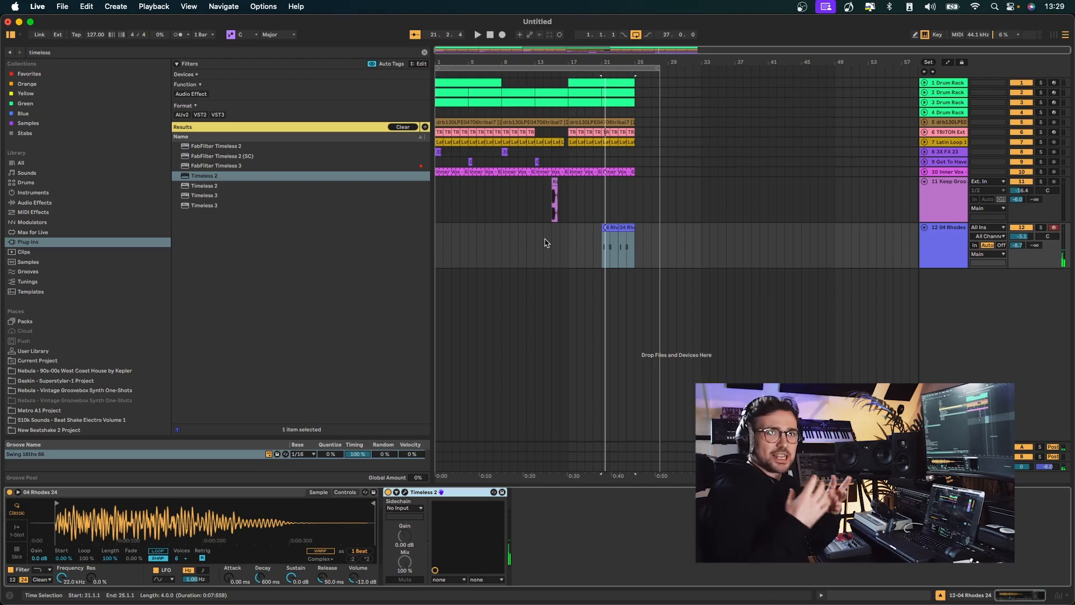
# Search the whole library for rhodes and audition samples further down the results, including 9 Rhodes FX 006.wav
pyautogui.click(106, 53)
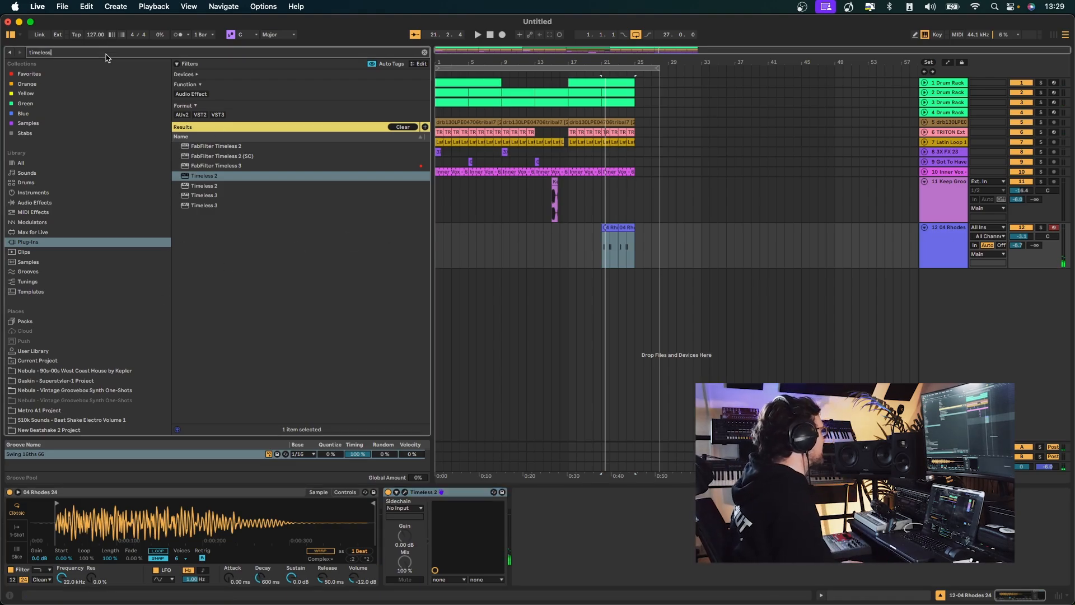
pyautogui.write('rhodes')
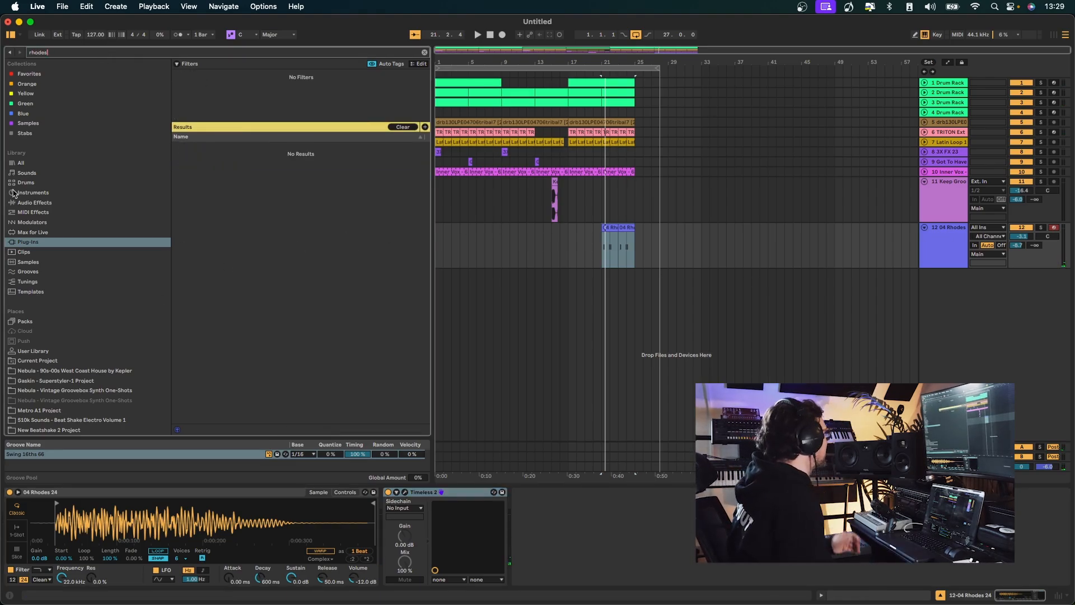
pyautogui.click(21, 162)
pyautogui.click(283, 355)
pyautogui.scroll(-1, 286, 357)
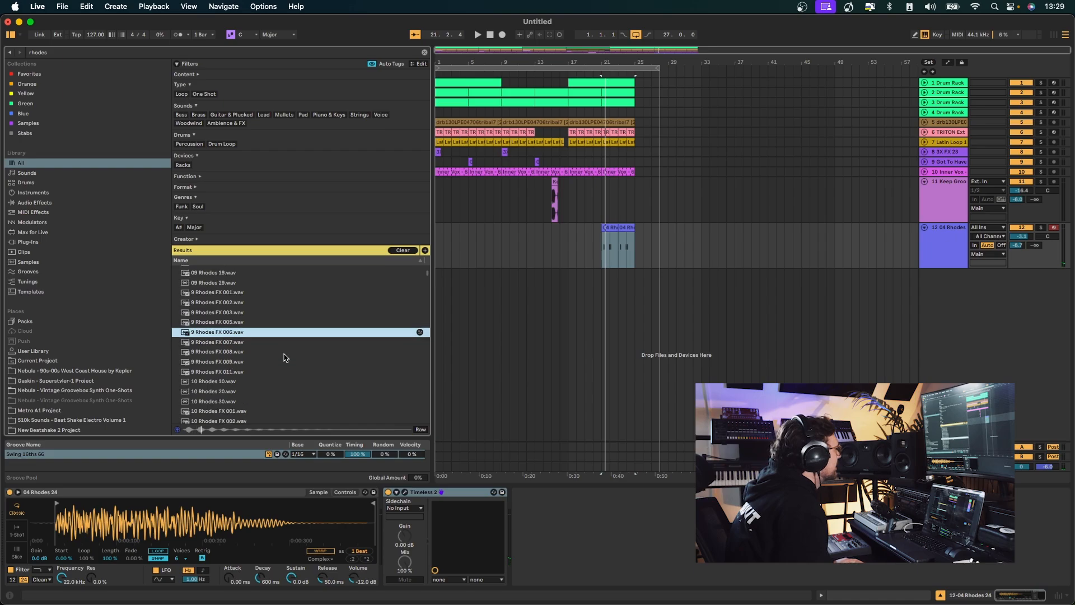
pyautogui.scroll(-10, 284, 357)
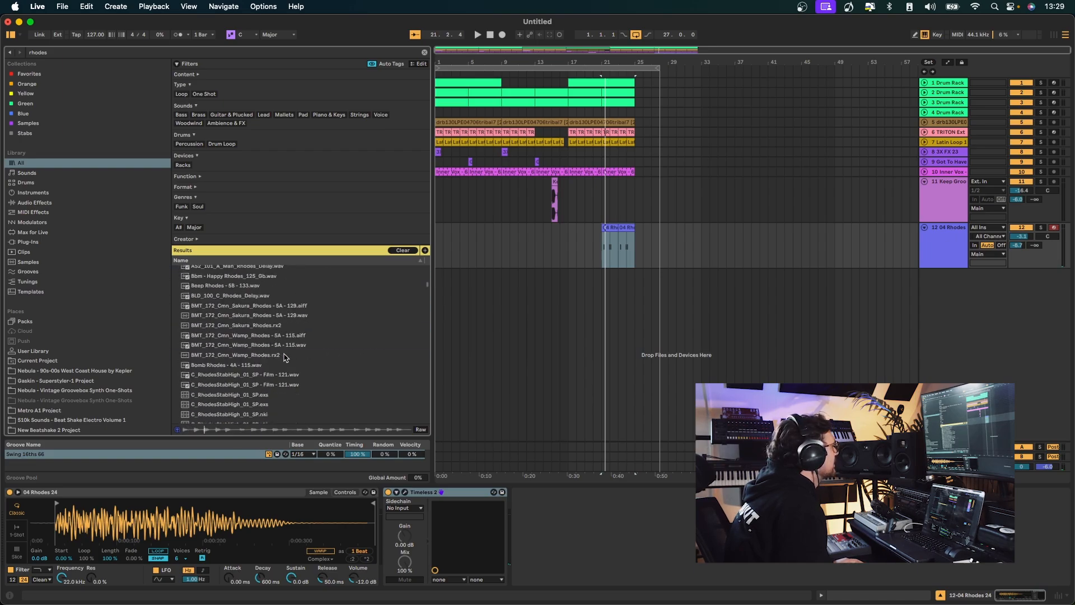
# Audition the C_RhodesStabHigh_01_SP, BMT_172_Cmn_Wamp_Rhodes and BMT_172_Cmn_Sakura_Rhodes samples
pyautogui.click(285, 356)
pyautogui.click(257, 395)
pyautogui.click(271, 385)
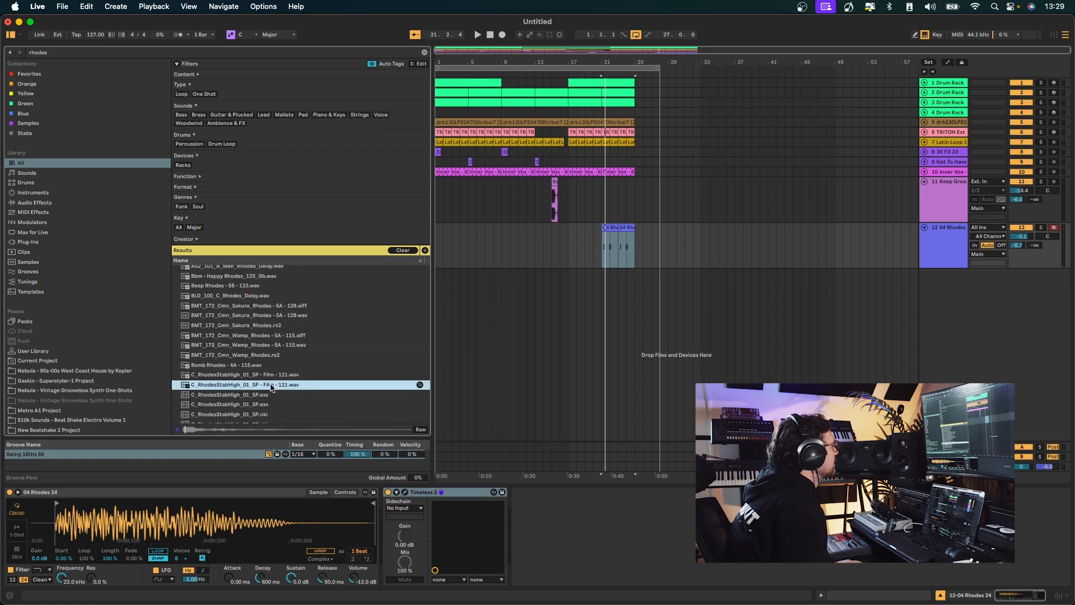
pyautogui.click(251, 375)
pyautogui.click(253, 336)
pyautogui.click(252, 306)
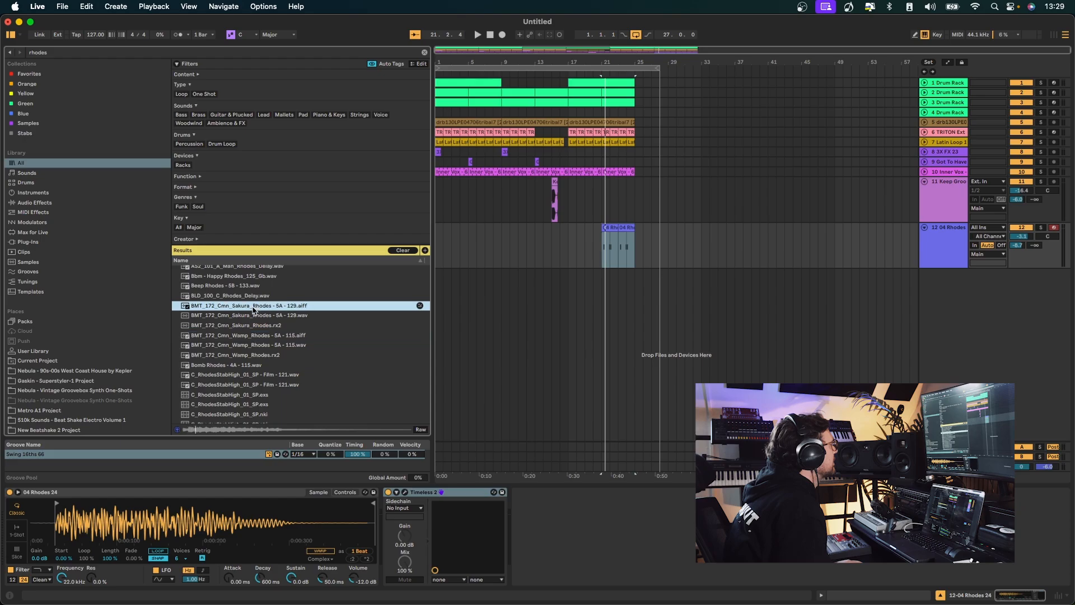
# Audition more Rhodes samples, place Beep Rhodes - 5B - 133.wav on a new audio track at bar 9, and lower its volume to about -14.5 dB
pyautogui.click(247, 295)
pyautogui.click(255, 286)
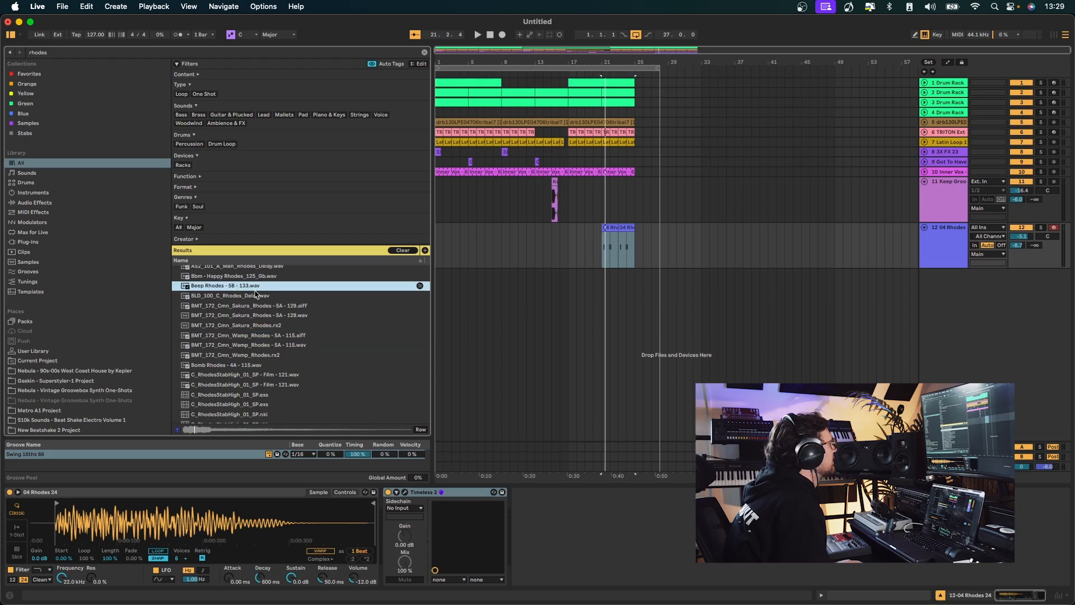
pyautogui.moveTo(223, 290); pyautogui.dragTo(500, 300)
pyautogui.press('space')
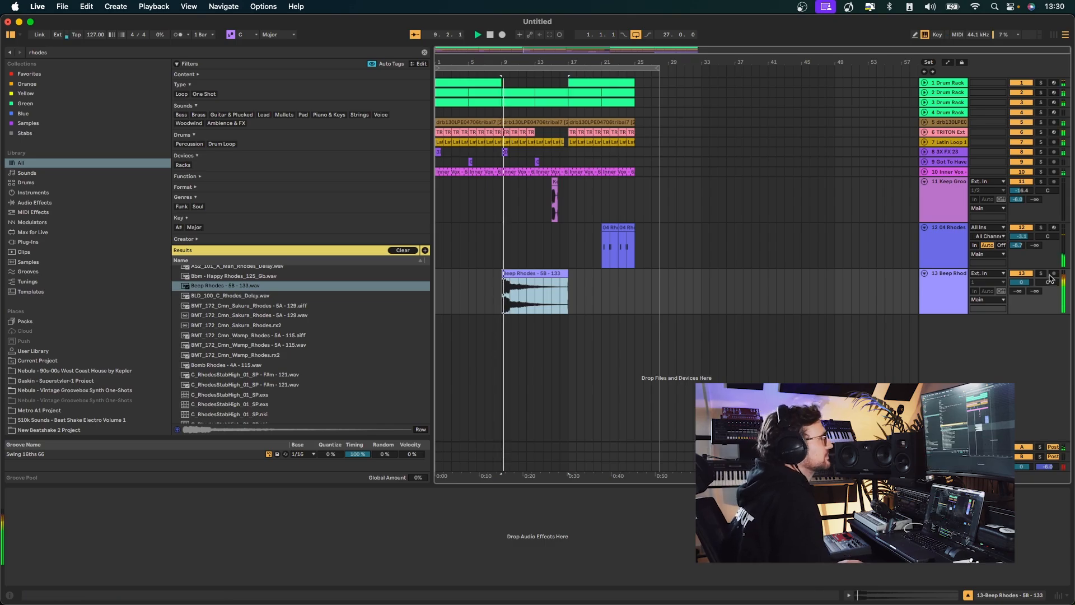
pyautogui.moveTo(1021, 282); pyautogui.dragTo(1021, 307)
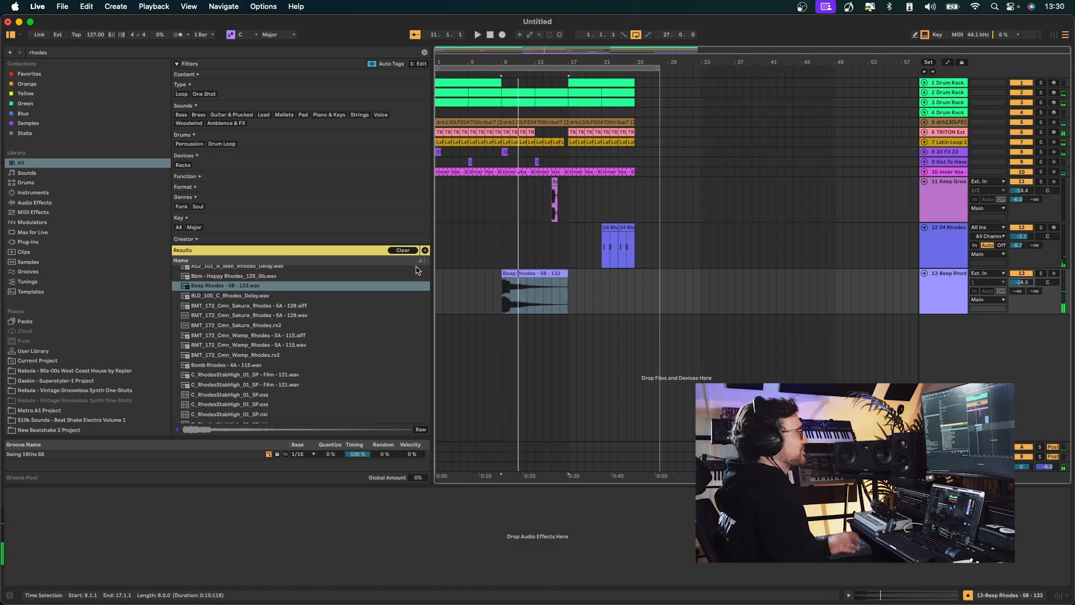
# Add Auto Filter to the Beep Rhodes track with a low-pass at about 312 Hz, 64% resonance, and an LFO of about 14.8 at 1/3 rate
pyautogui.click(38, 203)
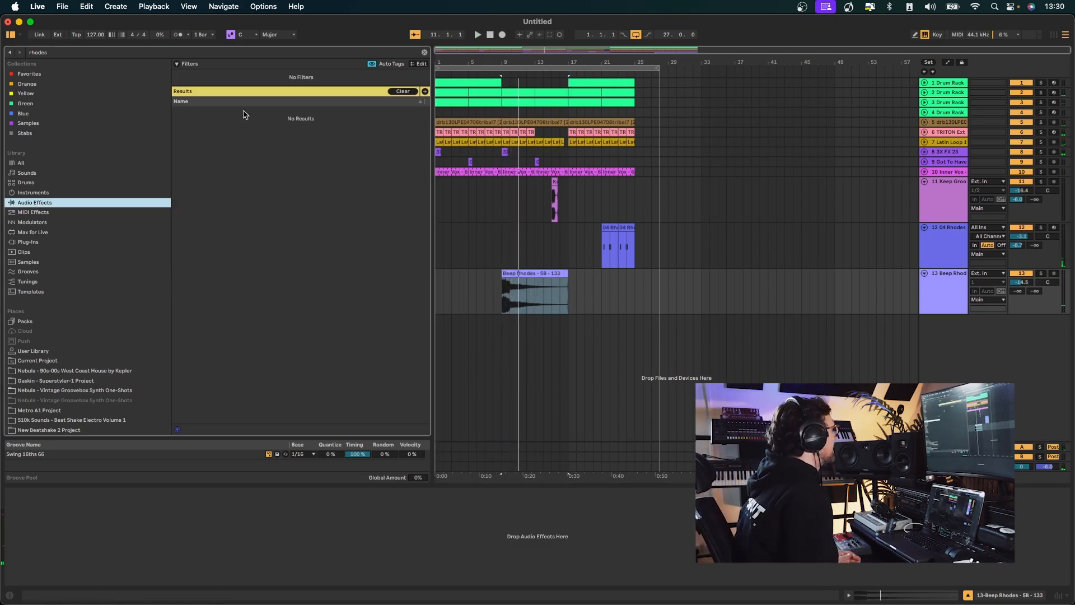
pyautogui.click(423, 51)
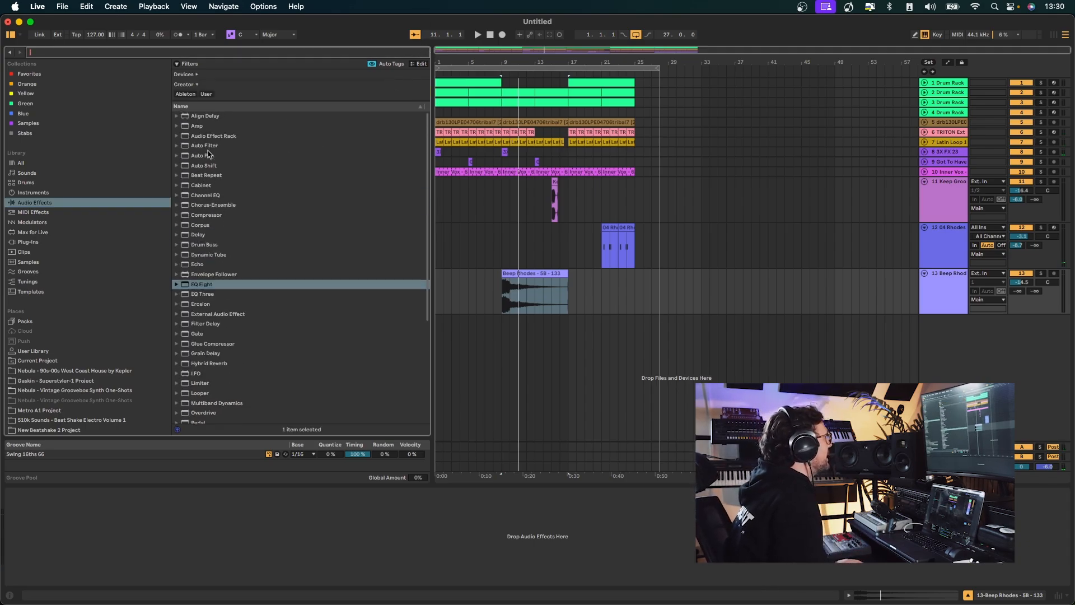
pyautogui.doubleClick(206, 147)
pyautogui.press('space')
pyautogui.moveTo(129, 546); pyautogui.dragTo(84, 529)
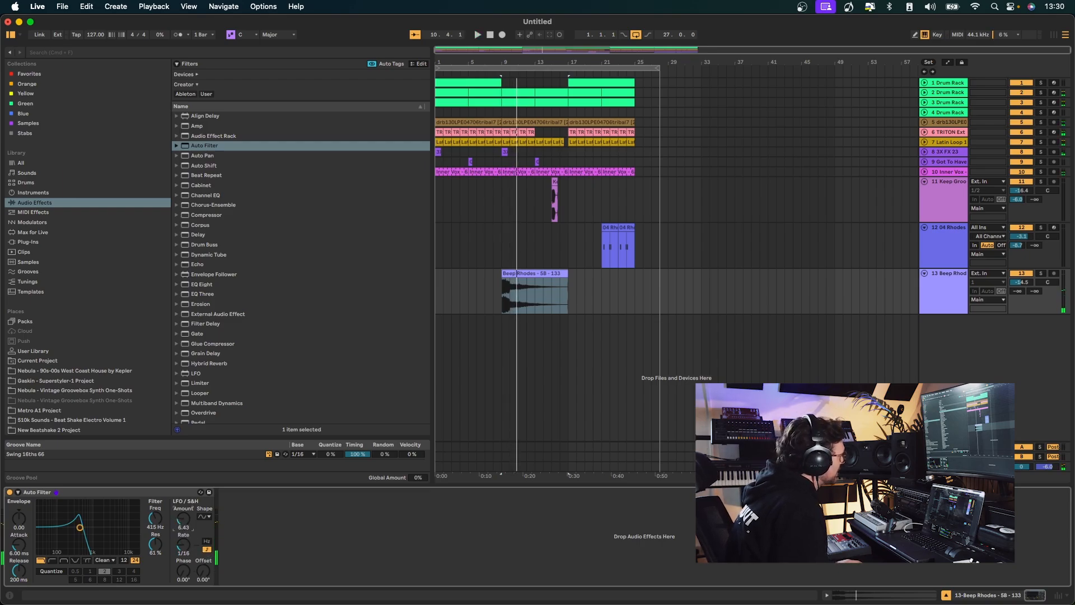
pyautogui.press('space')
pyautogui.moveTo(183, 552); pyautogui.dragTo(183, 555)
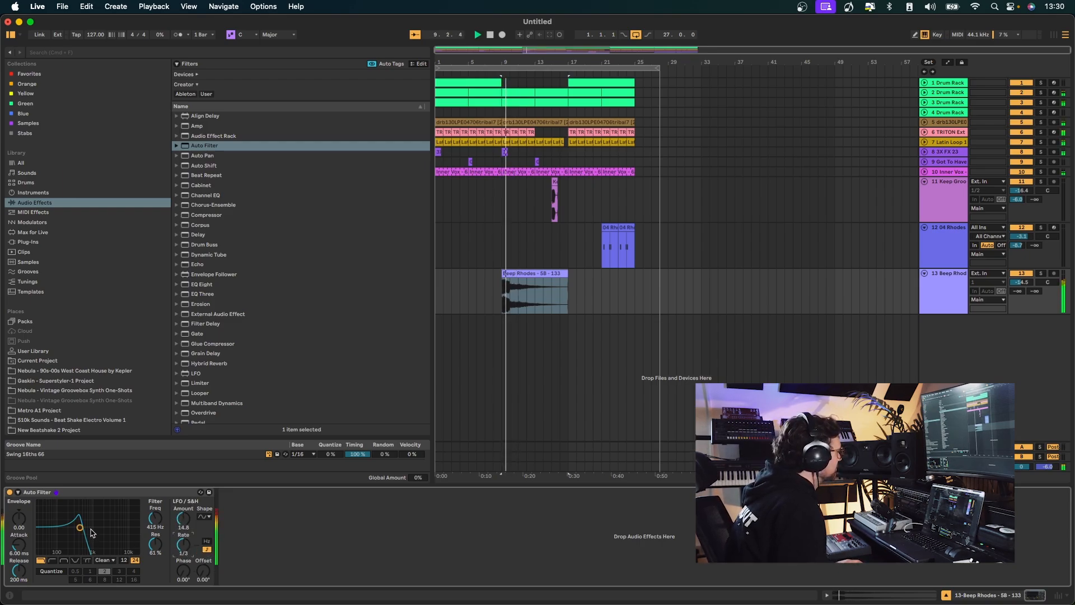
pyautogui.moveTo(82, 528); pyautogui.dragTo(75, 527)
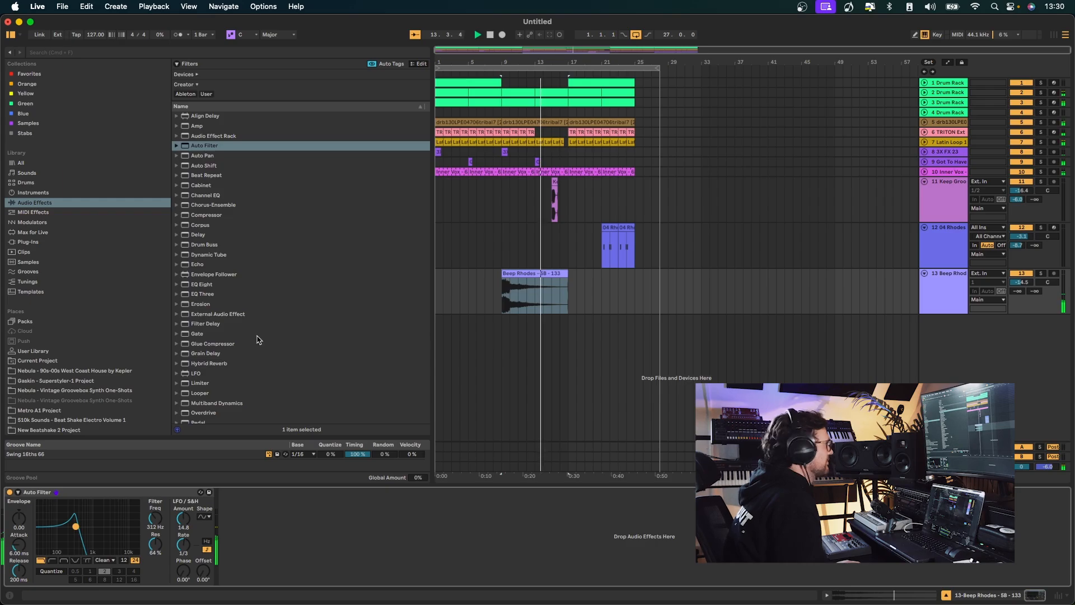
# Add Delay after the Auto Filter with 2/16 synced times, 62% feedback, 24% dry/wet, and its filter at about 1.22 kHz, width 1.84
pyautogui.moveTo(205, 235); pyautogui.dragTo(376, 545)
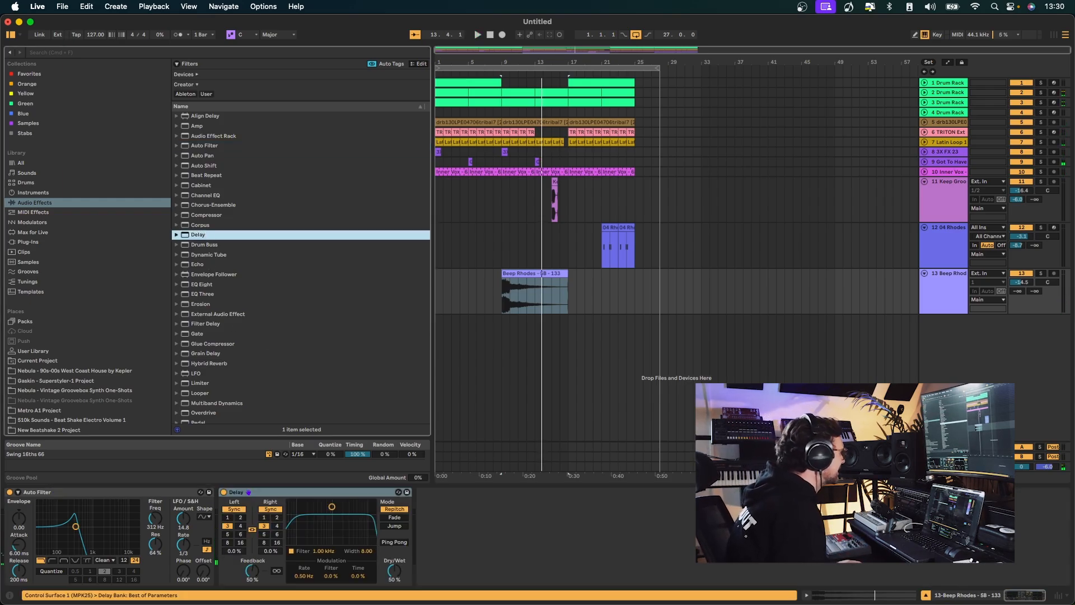
pyautogui.press('space')
pyautogui.moveTo(331, 506); pyautogui.dragTo(335, 535)
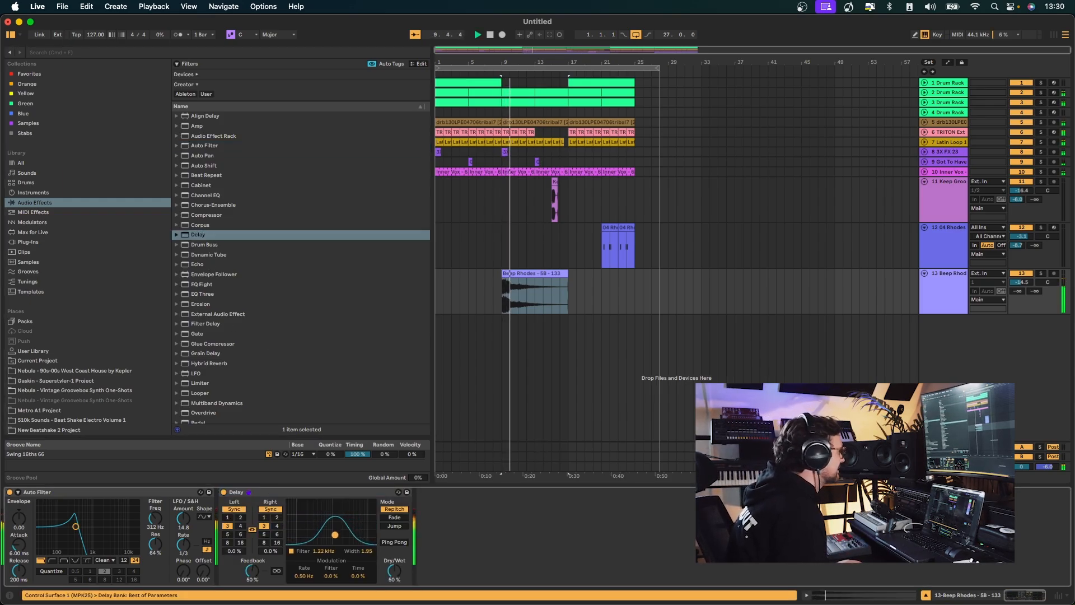
pyautogui.click(277, 525)
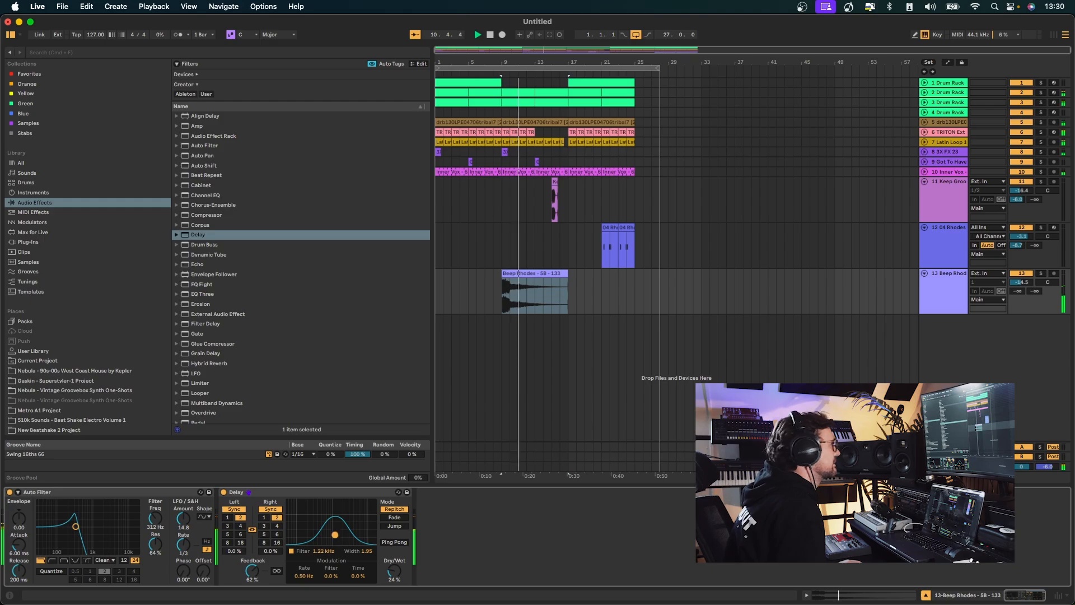
pyautogui.moveTo(335, 535); pyautogui.dragTo(336, 537)
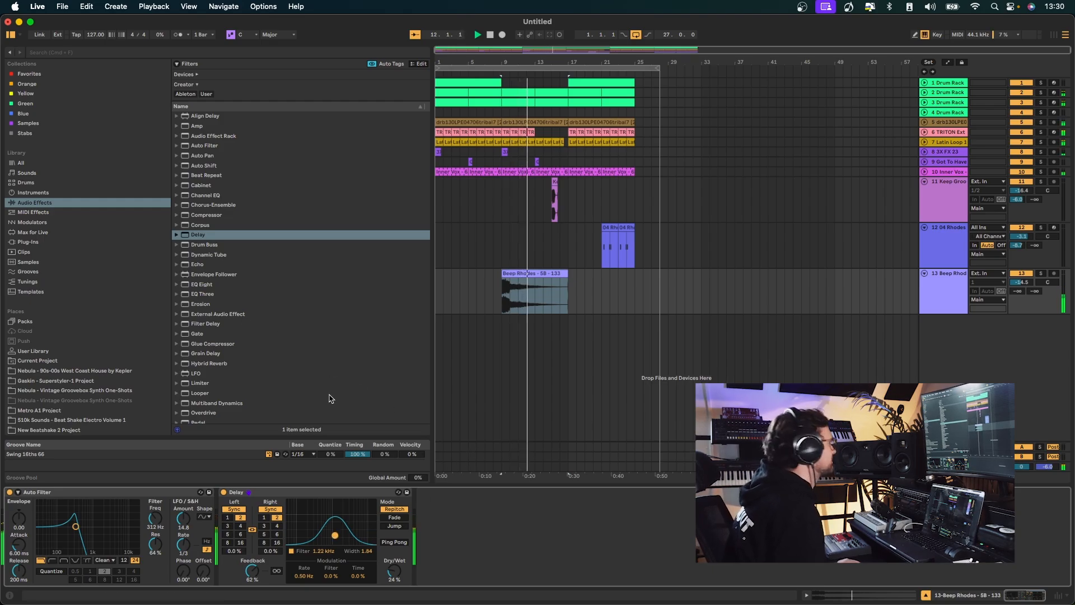
# Add Erosion in Sine mode to the Beep Rhodes track and set its amount to about 57.6
pyautogui.doubleClick(227, 304)
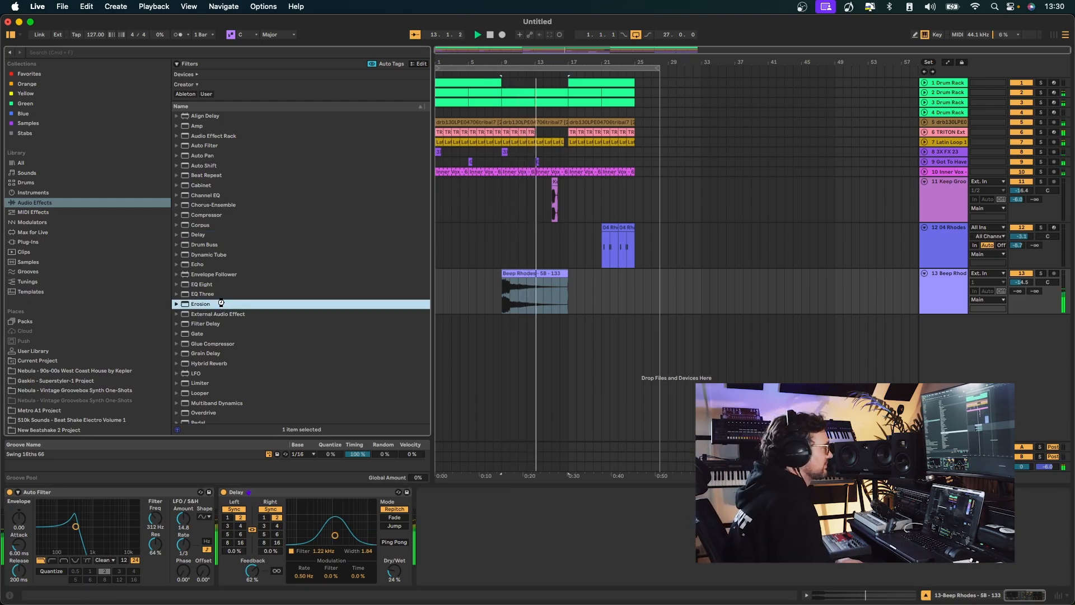
pyautogui.click(470, 520)
pyautogui.press('space')
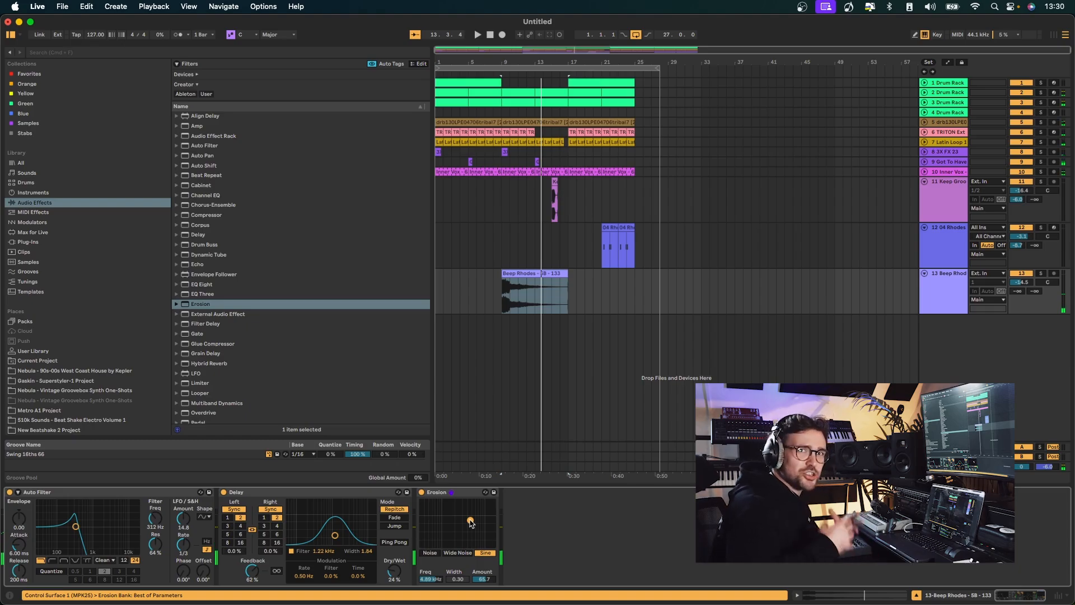
pyautogui.press('space')
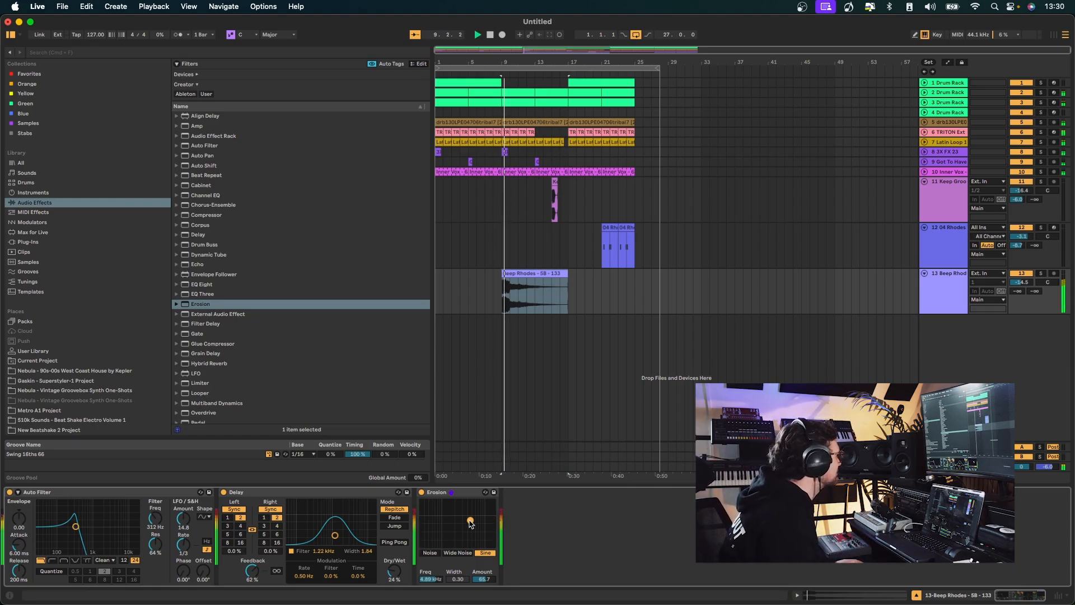
pyautogui.moveTo(470, 521); pyautogui.dragTo(473, 523)
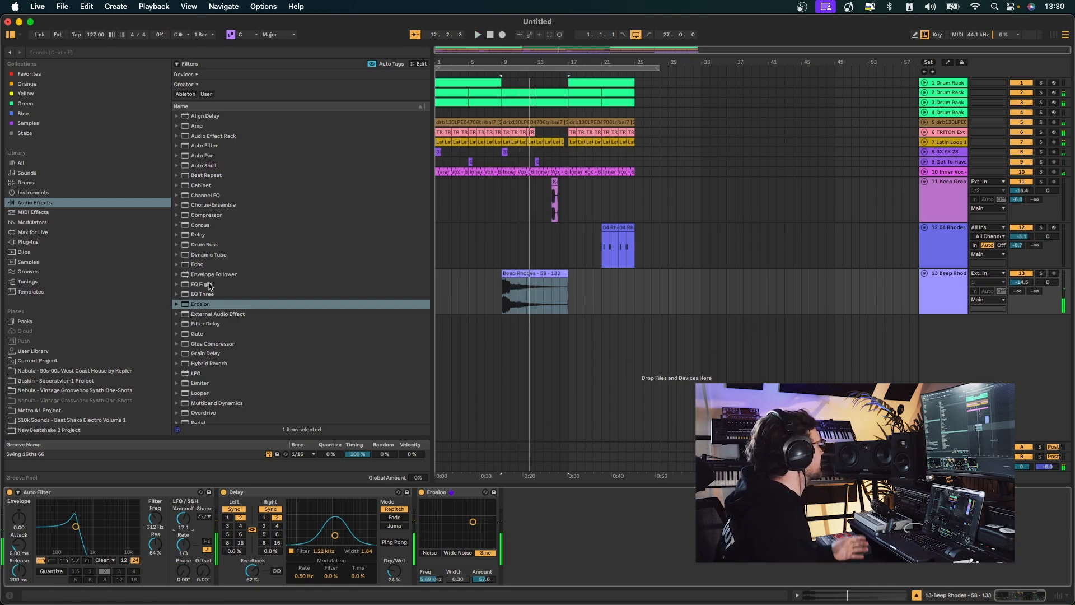
# Add EQ Eight after Erosion, turn band 1 into a low cut at about 250 Hz, and listen to the arrangement
pyautogui.moveTo(210, 286); pyautogui.dragTo(496, 529)
pyautogui.click(540, 571)
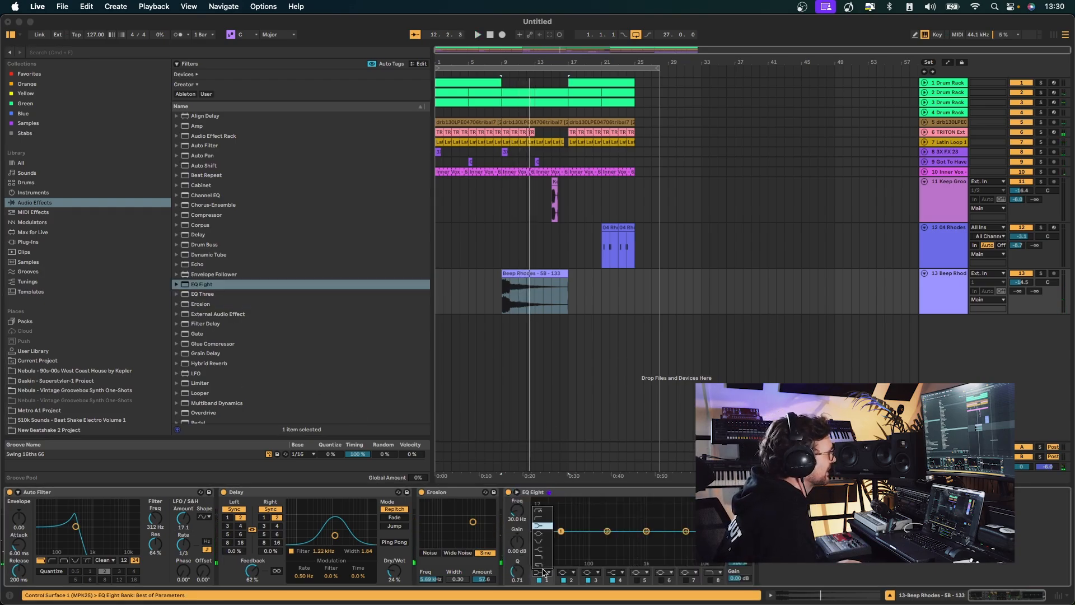
pyautogui.click(546, 519)
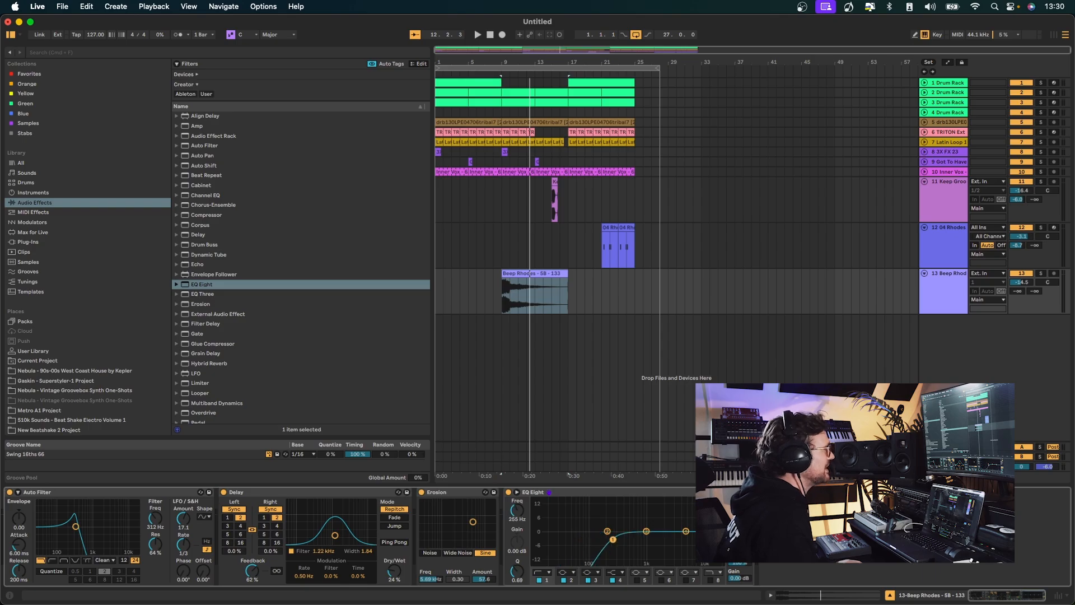
pyautogui.click(490, 36)
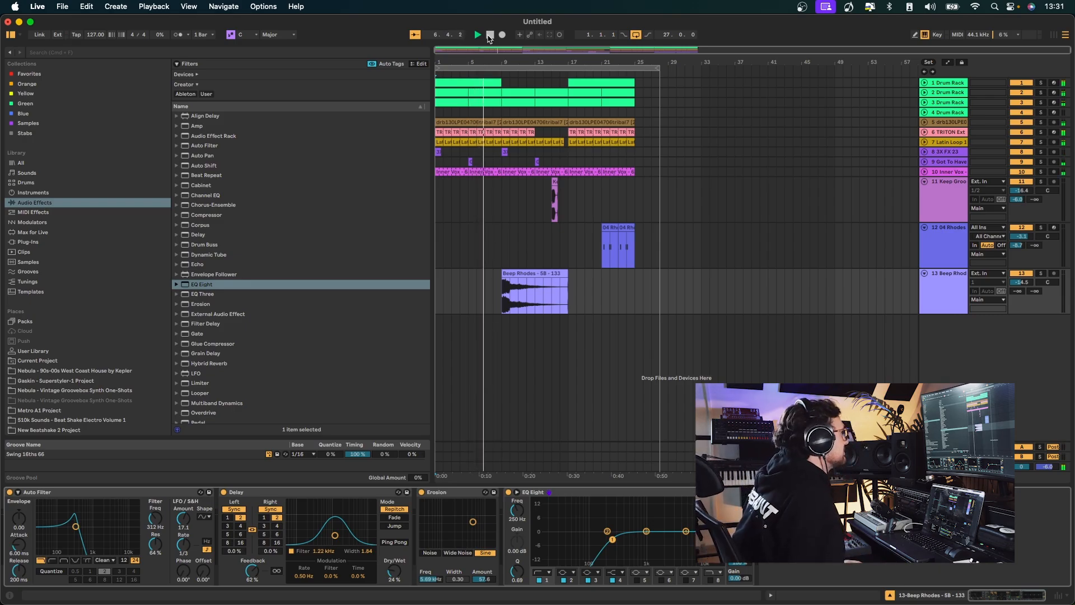
# Add two extra kick notes at 8.4.3 and 8.4.4 in the first kick clip and lower the velocity of the first one
pyautogui.doubleClick(497, 83)
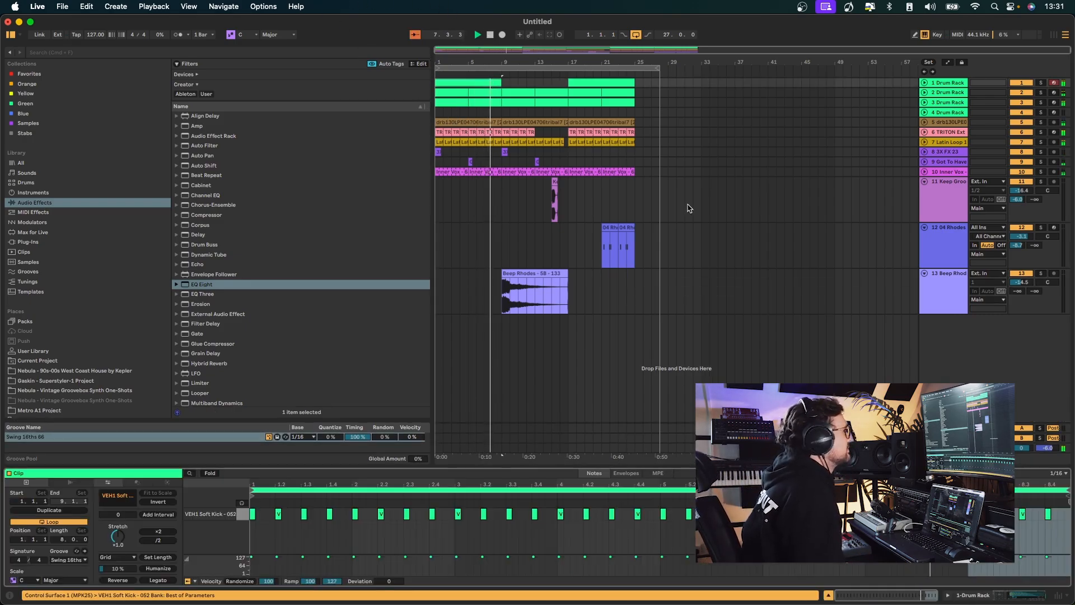
pyautogui.press('b')
pyautogui.click(1060, 513)
pyautogui.click(1067, 513)
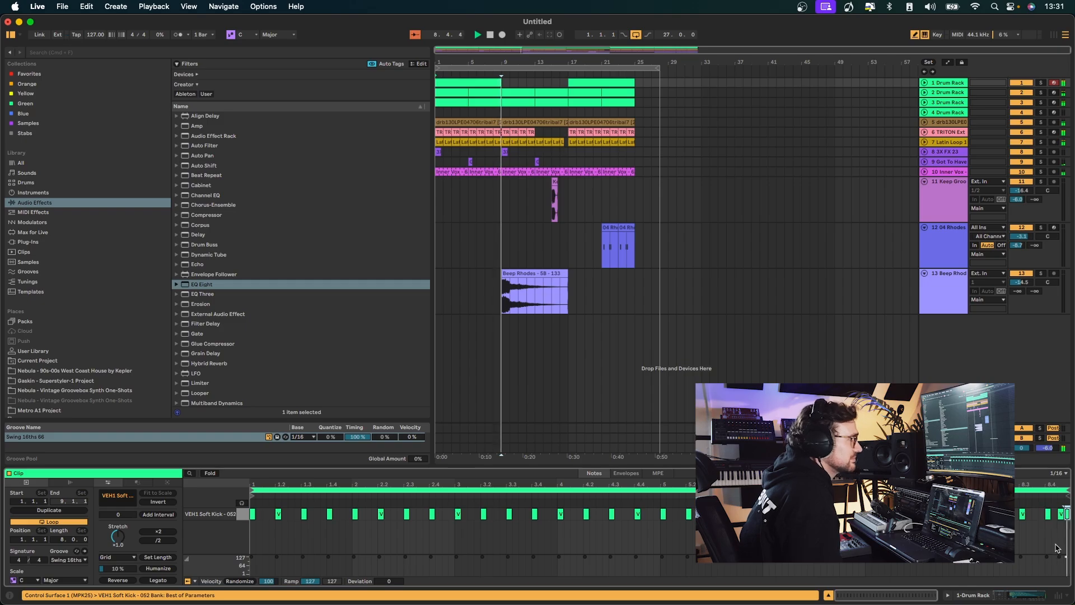
pyautogui.press('b')
pyautogui.moveTo(1059, 557); pyautogui.dragTo(1060, 559)
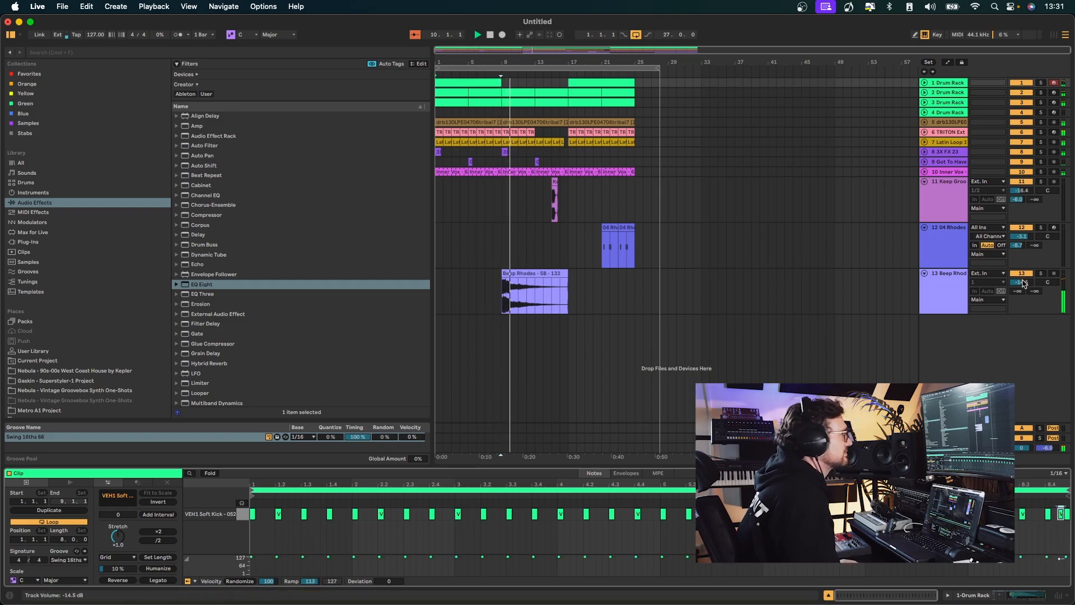
# Lower the Beep Rhodes track's volume to -16.0 dB and raise its EQ Eight low-cut frequency slightly
pyautogui.click(946, 292)
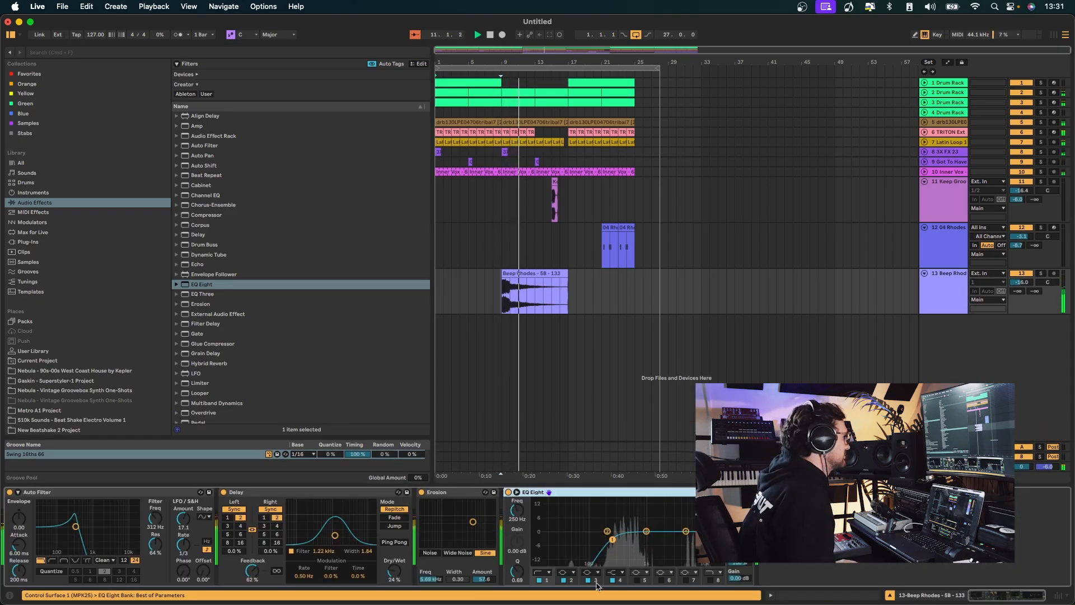
pyautogui.moveTo(612, 539); pyautogui.dragTo(614, 539)
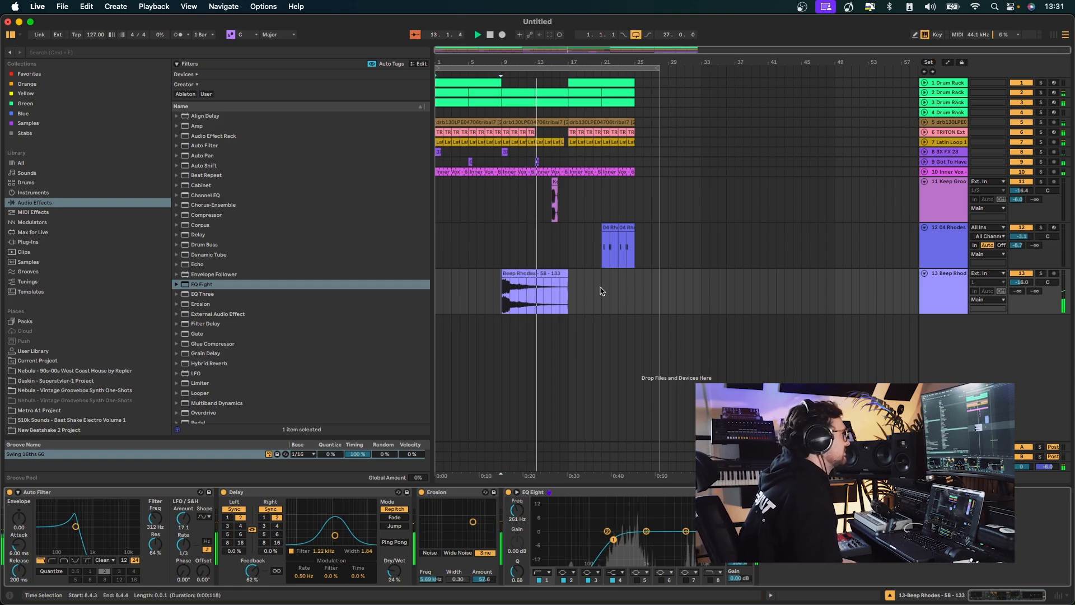
# Delete the drum rack clips between bars 15 and 17 and cut the tribal loop's last half bar before bar 17
pyautogui.moveTo(561, 53); pyautogui.dragTo(563, 78)
pyautogui.moveTo(580, 113); pyautogui.dragTo(538, 85)
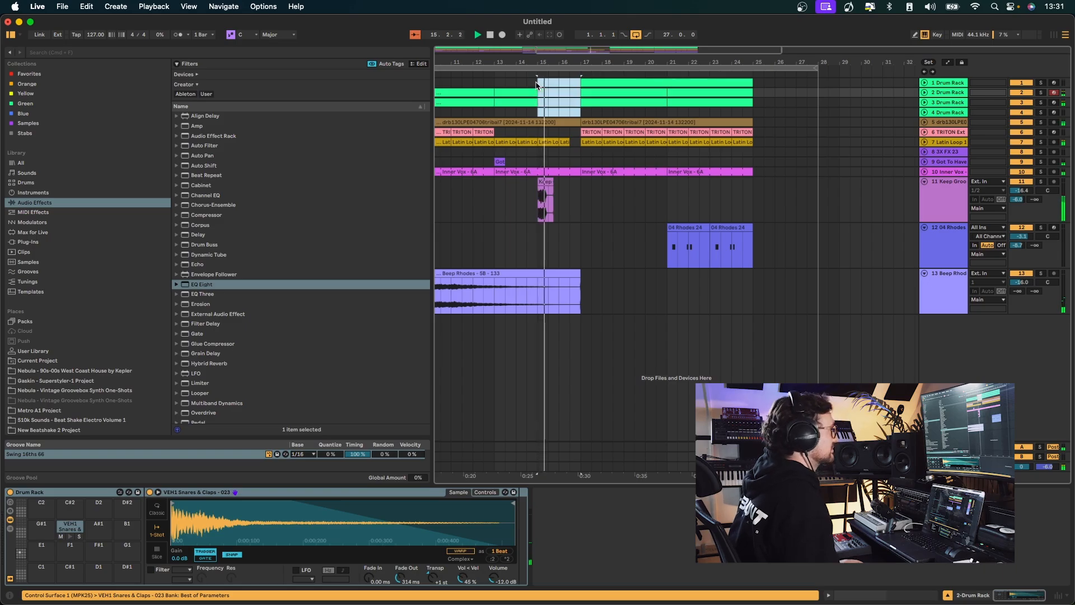
pyautogui.press('Delete')
pyautogui.click(576, 132)
pyautogui.click(573, 121)
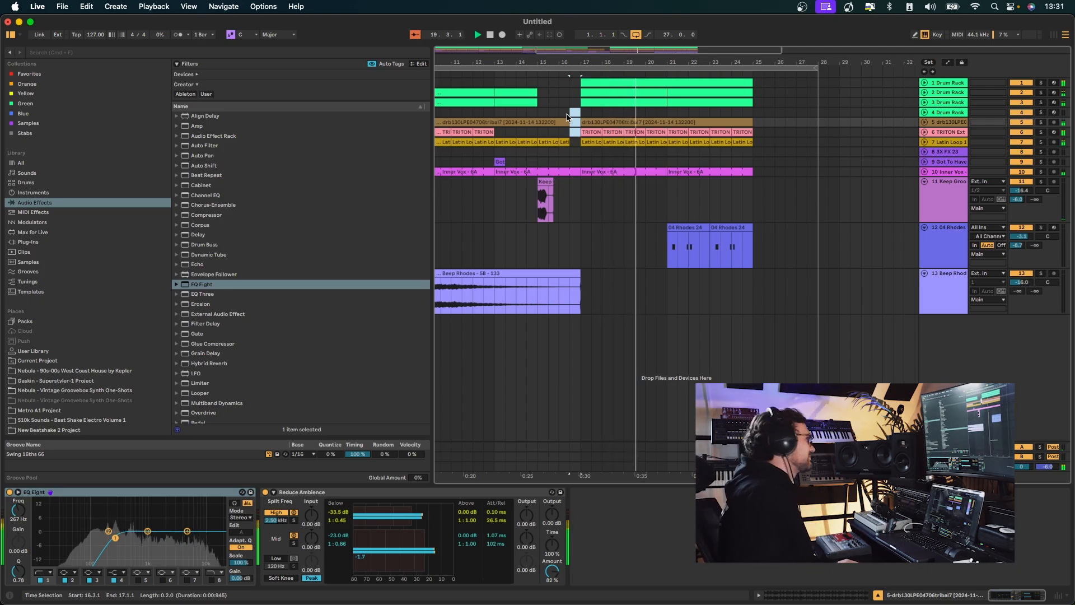
# Duplicate the clips of all tracks from bars 21 to 25 so they repeat from bar 25
pyautogui.moveTo(755, 300); pyautogui.dragTo(668, 81)
pyautogui.press('super+d')
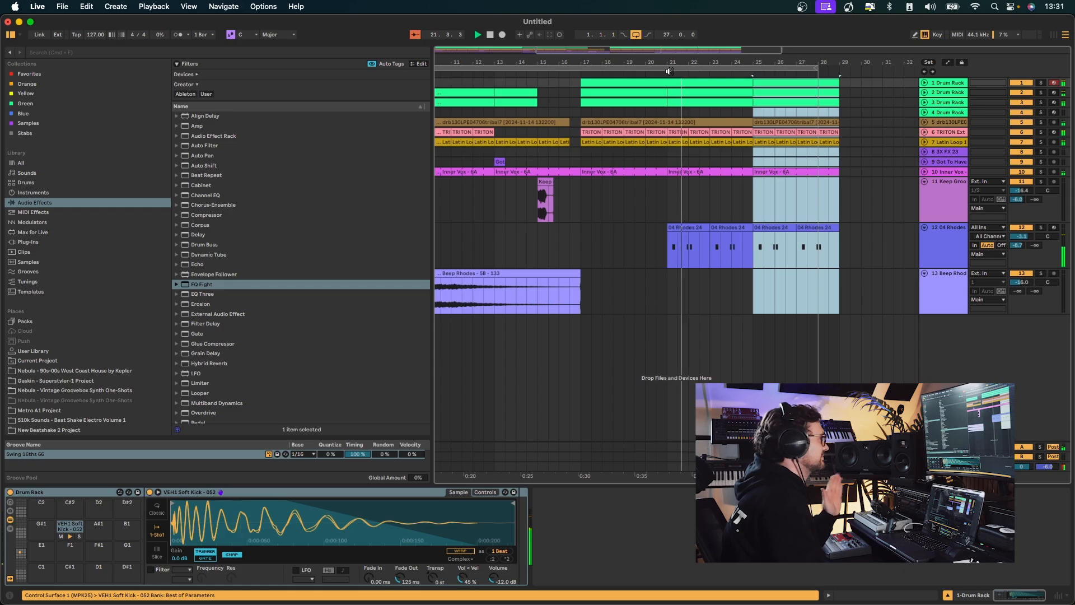
# Add EQ Eight to the 04 Rhodes track with a low cut at about 220 Hz, and extend the arrangement loop to about 33 bars
pyautogui.doubleClick(945, 230)
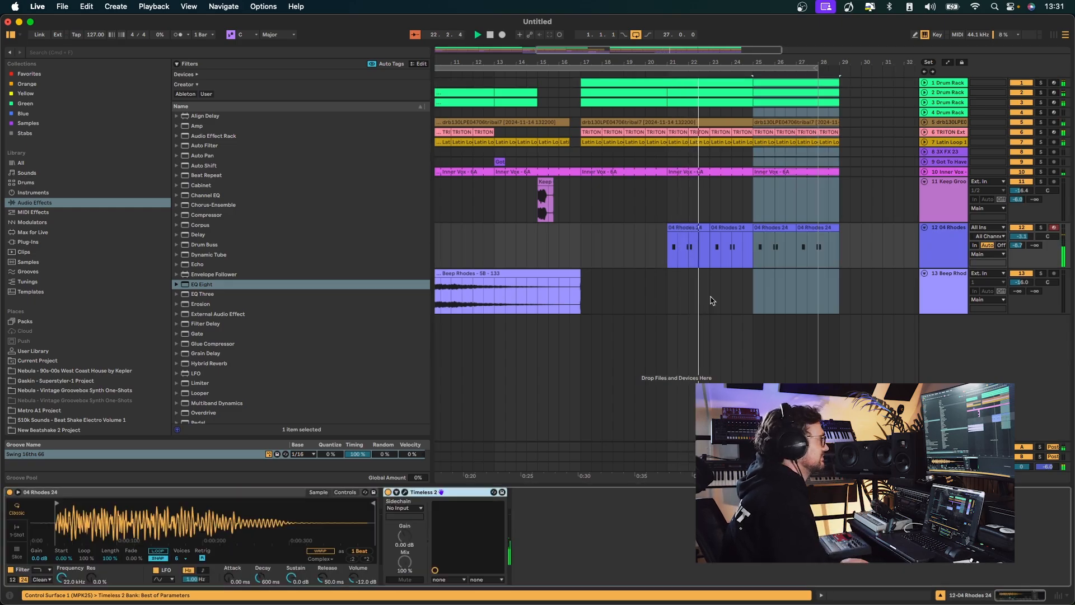
pyautogui.doubleClick(202, 284)
pyautogui.click(550, 572)
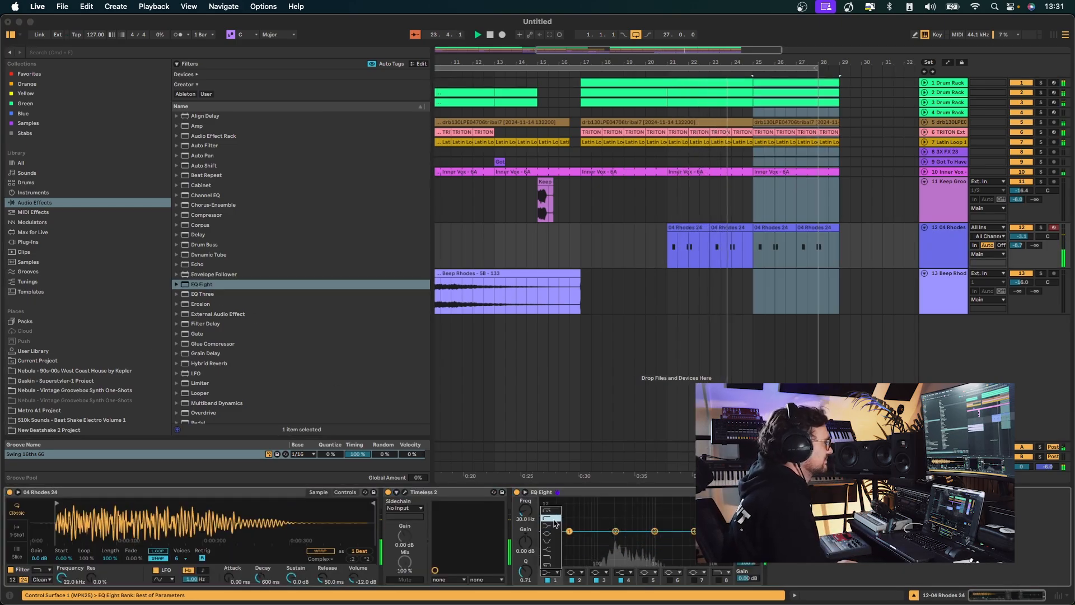
pyautogui.click(554, 523)
pyautogui.moveTo(569, 531); pyautogui.dragTo(612, 539)
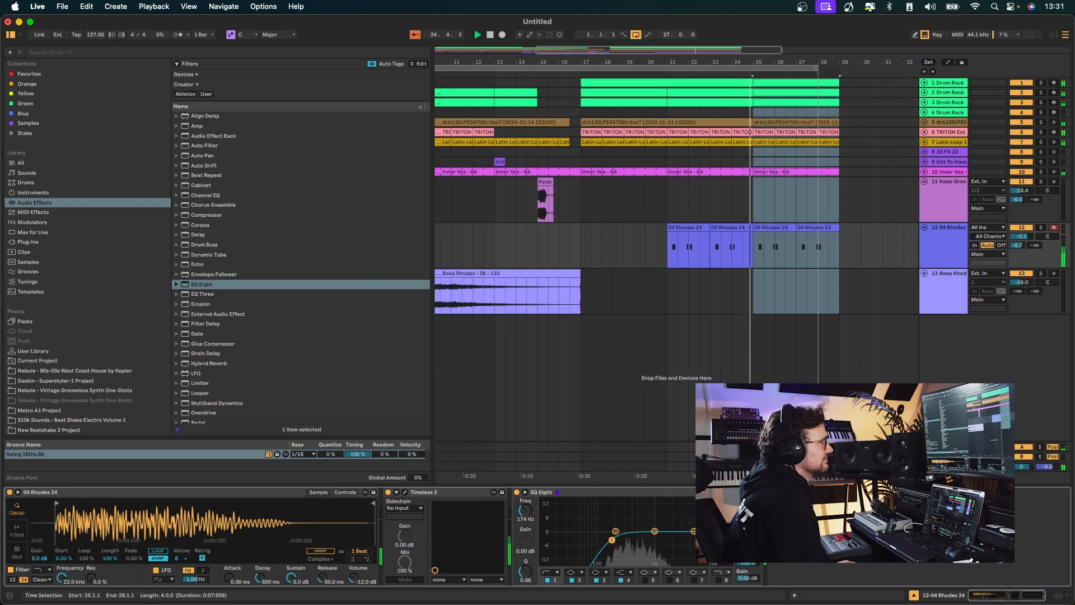
pyautogui.moveTo(816, 68); pyautogui.dragTo(954, 67)
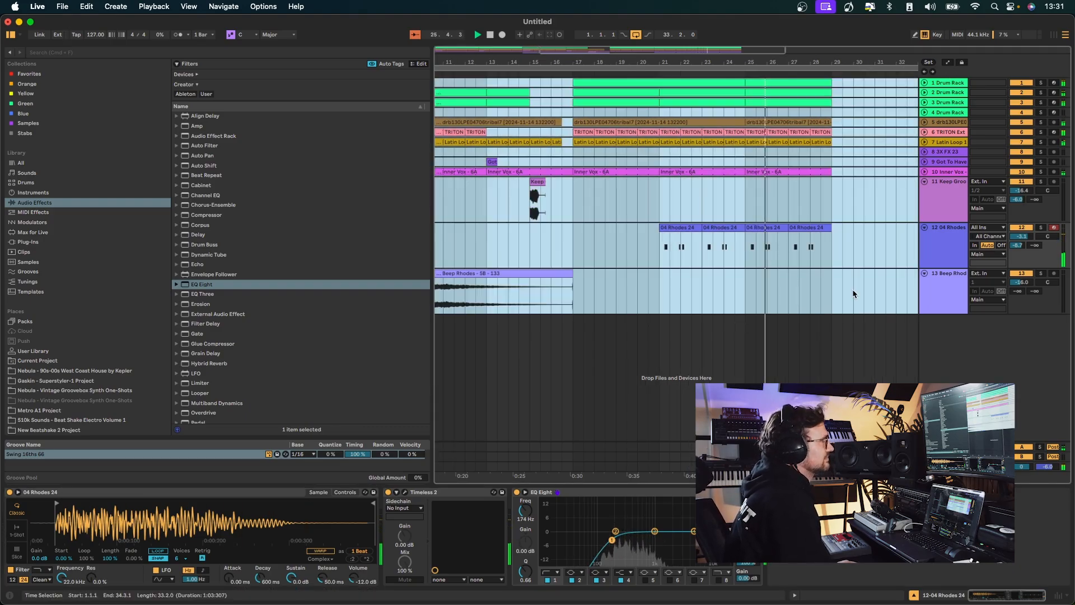
pyautogui.moveTo(612, 540); pyautogui.dragTo(617, 539)
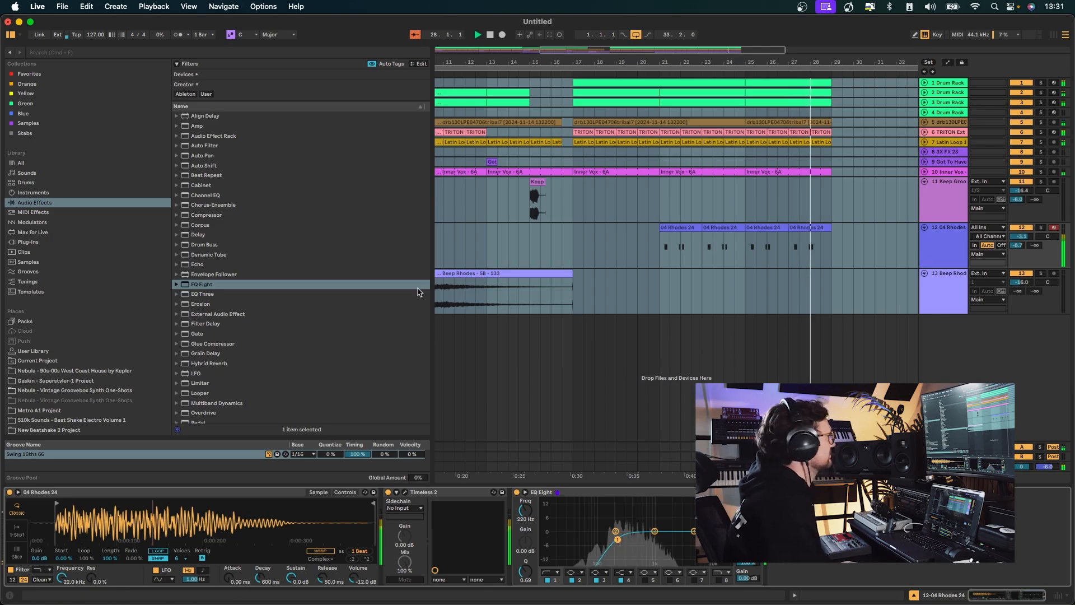
# Add Auto Filter to the end of the 04 Rhodes chain and bypass Timeless 2
pyautogui.press('space')
pyautogui.doubleClick(209, 146)
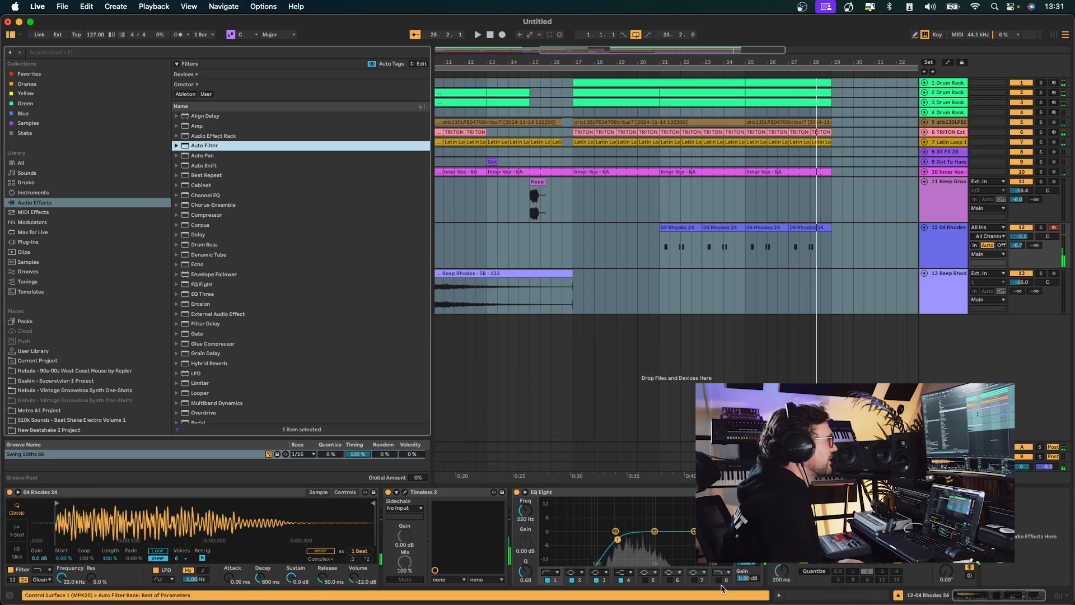
pyautogui.click(386, 491)
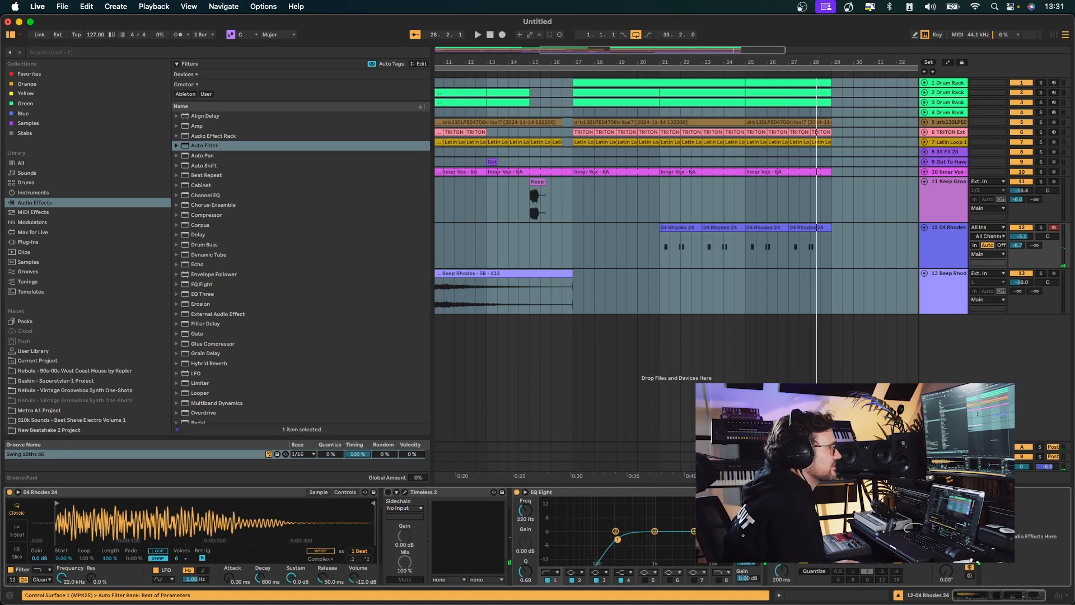
pyautogui.hscroll(-5, 661, 241)
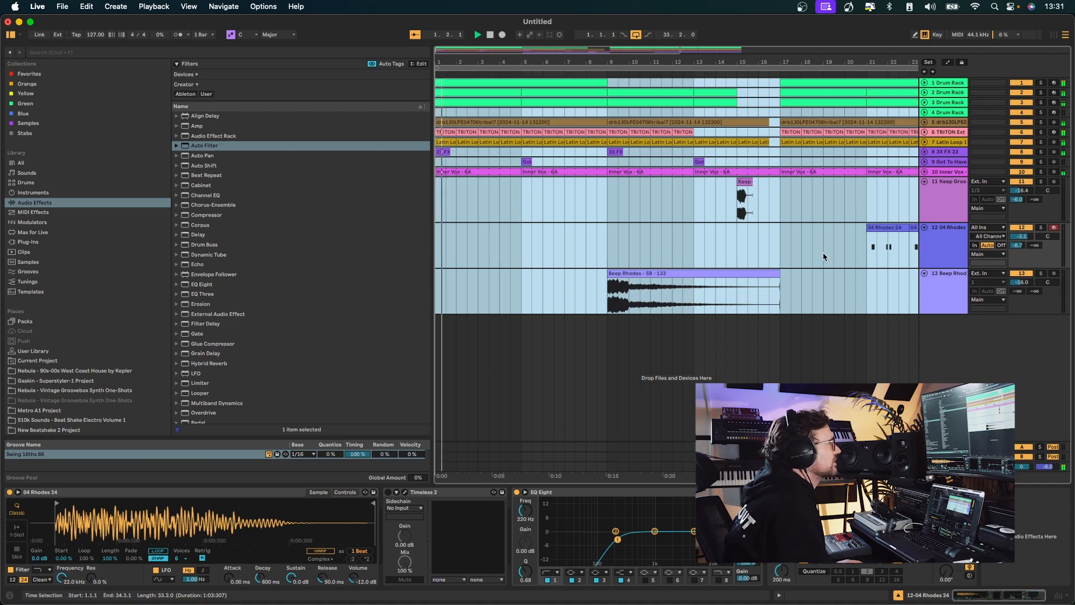
# Solo the 04 Rhodes track, audition it from bar 21, and move Auto Filter ahead of EQ Eight in its chain
pyautogui.click(864, 250)
pyautogui.click(1040, 227)
pyautogui.press('space')
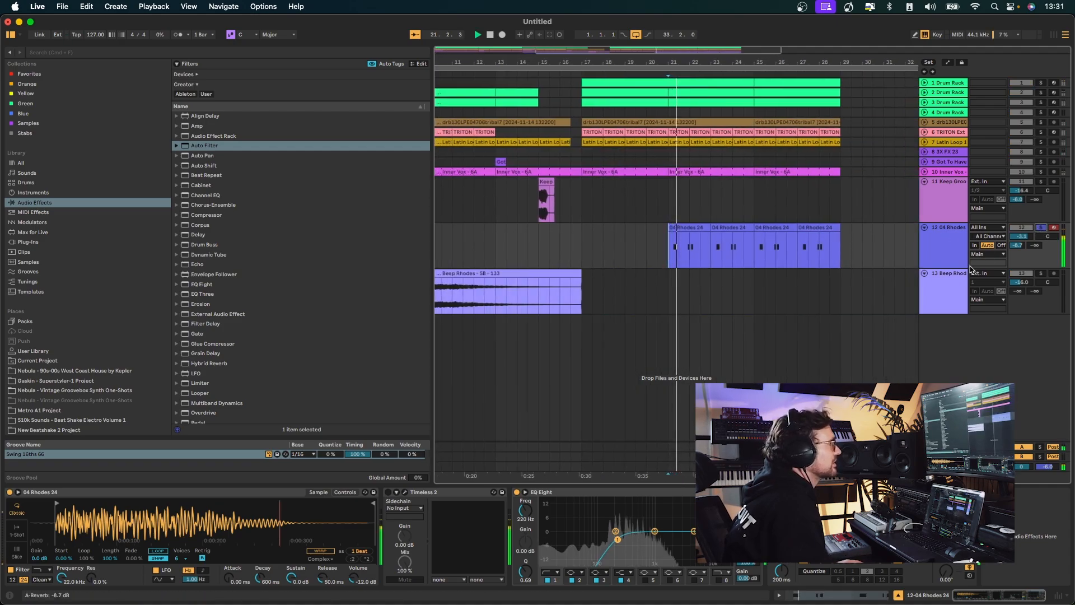
pyautogui.press('Return')
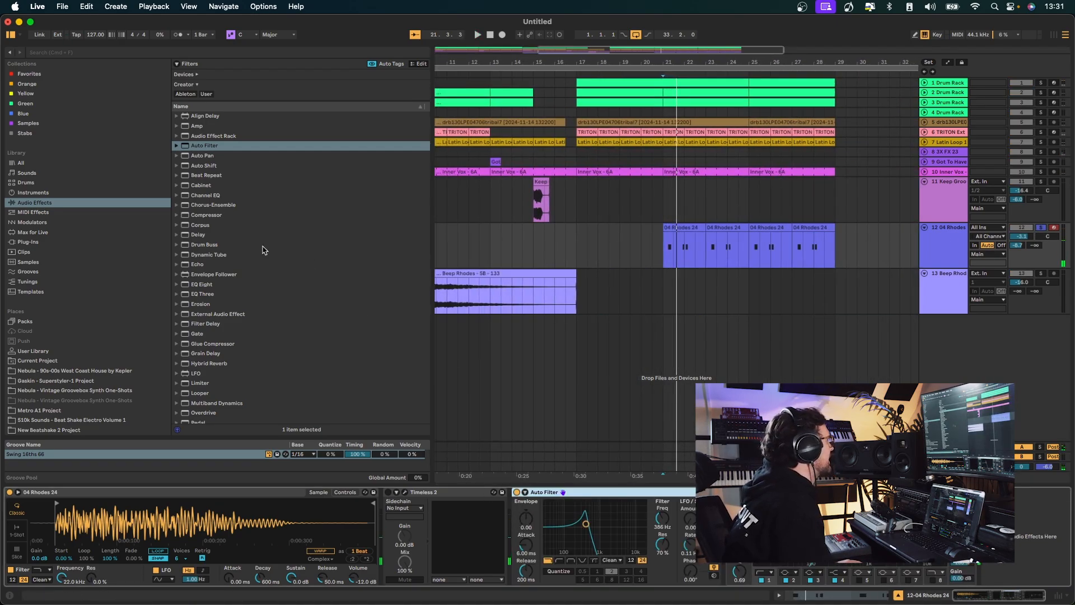
# Add Delay after Auto Filter on the 04 Rhodes track at 37% dry/wet, and tune Auto Filter to about 732 Hz with 69% resonance
pyautogui.doubleClick(214, 235)
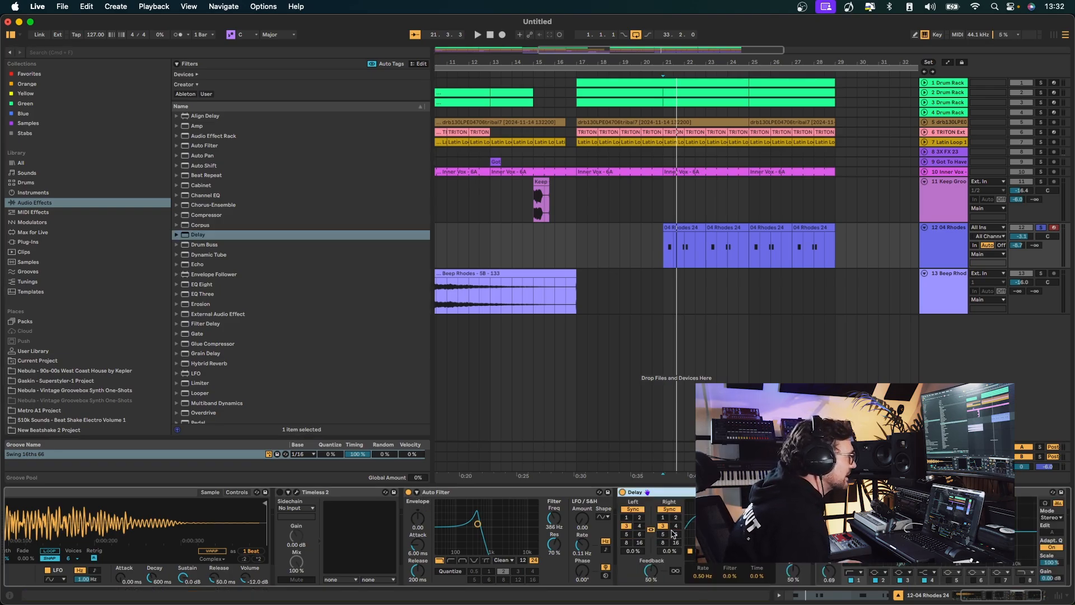
pyautogui.press('space')
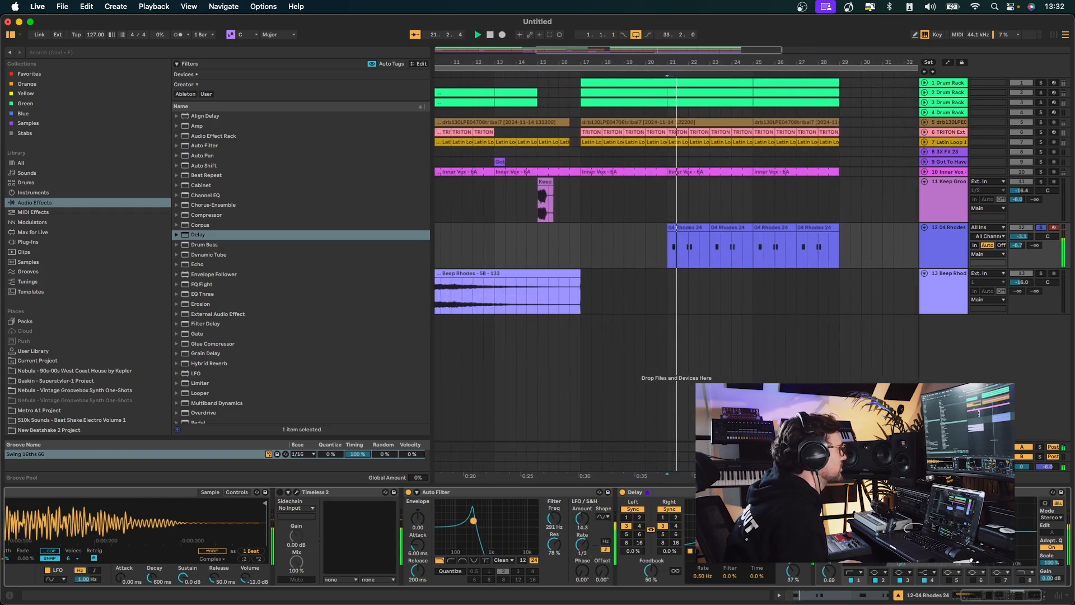
pyautogui.hscroll(2, 538, 538)
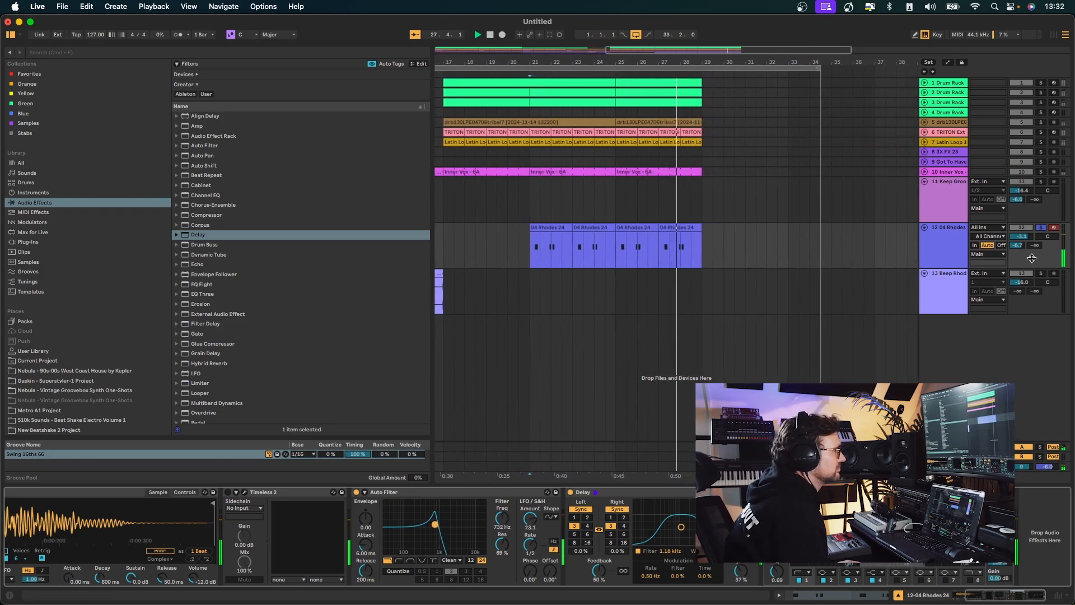
# Add Erosion to the end of the 04 Rhodes chain at about 6.04 kHz with amount 50, and unsolo the track
pyautogui.doubleClick(204, 313)
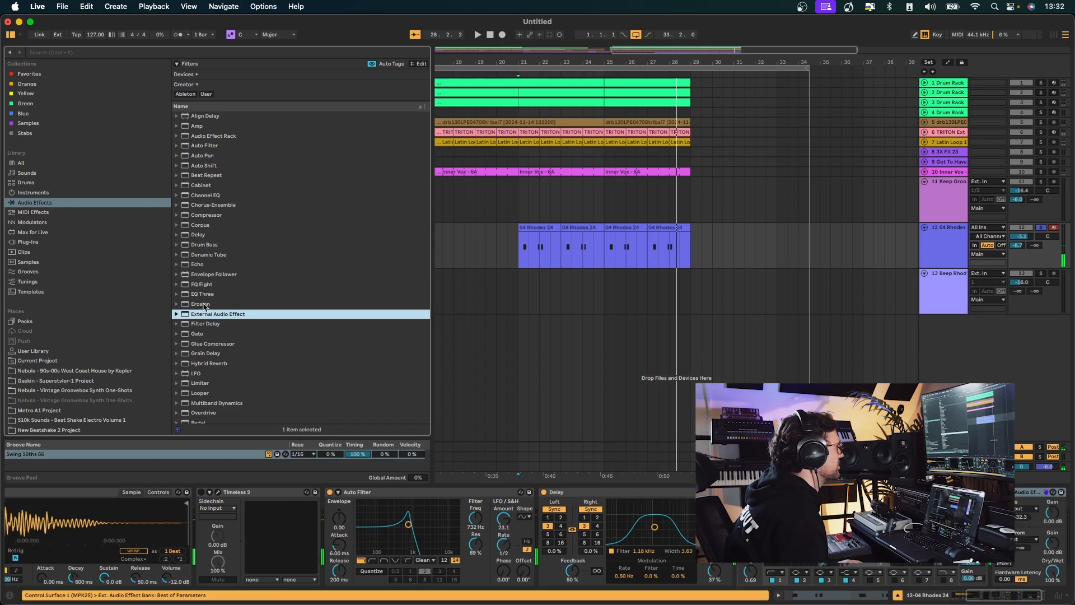
pyautogui.doubleClick(203, 304)
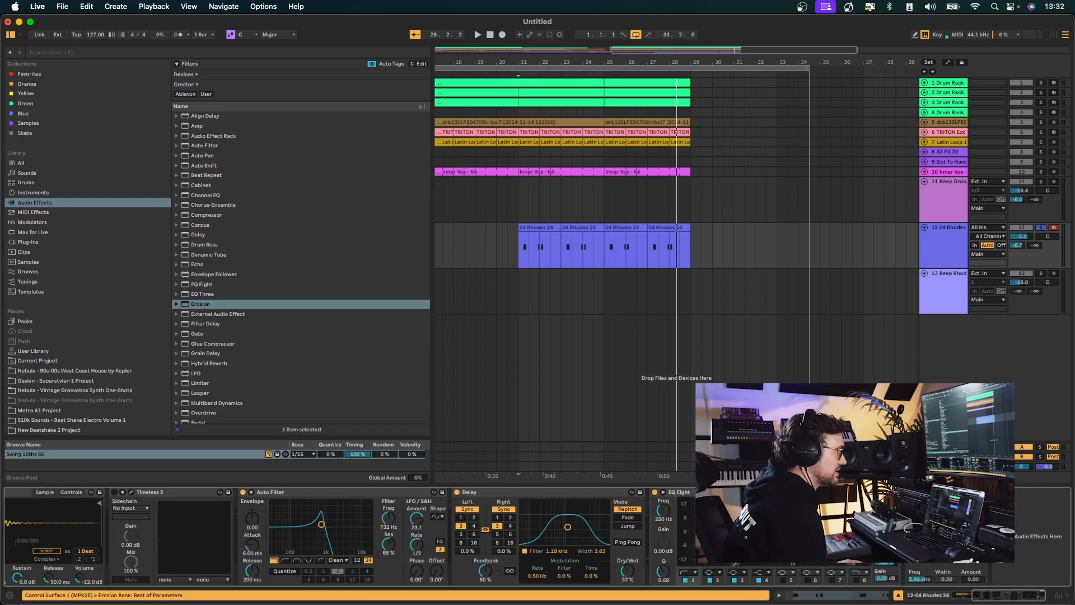
pyautogui.press('space')
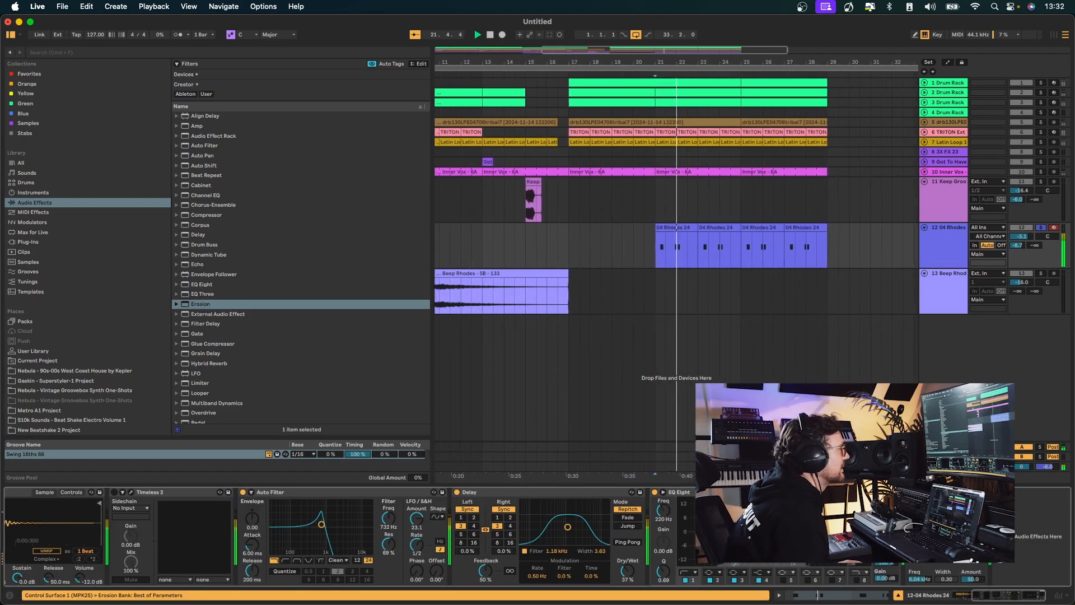
pyautogui.click(1041, 228)
pyautogui.press('space')
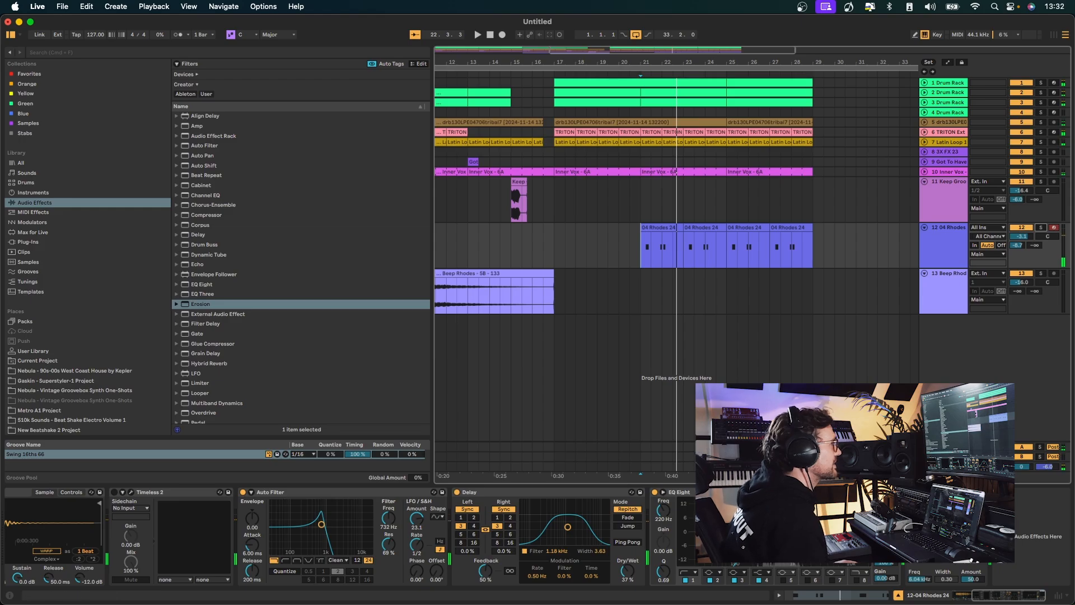
# Move Erosion ahead of Delay in the 04 Rhodes chain, and set the Delay filter to about 1.76 kHz with width 1.62
pyautogui.moveTo(927, 493); pyautogui.dragTo(514, 510)
pyautogui.moveTo(656, 528); pyautogui.dragTo(659, 534)
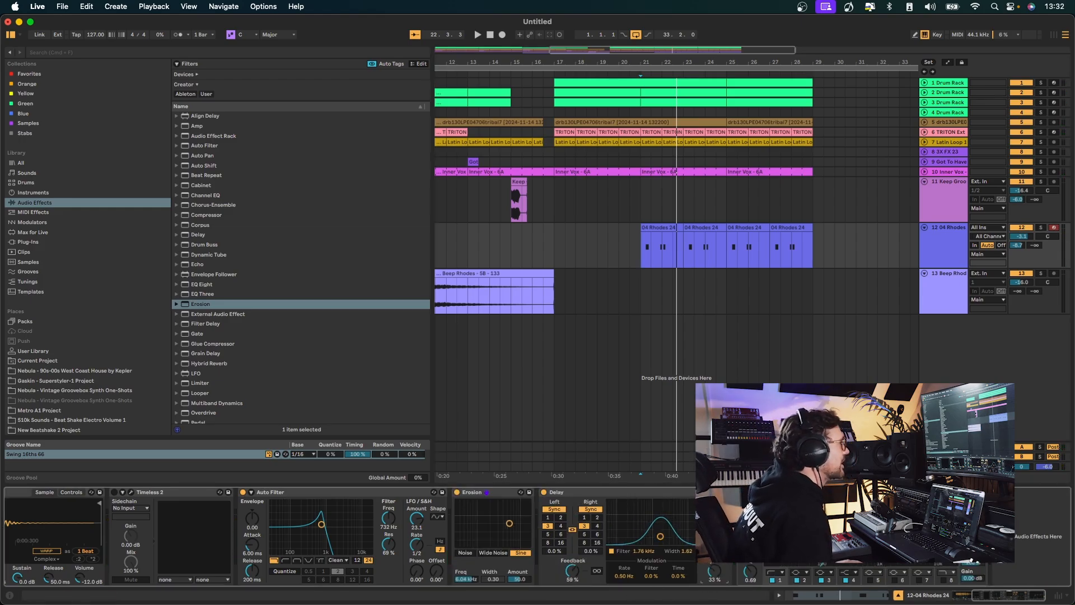
# Play the arrangement from bar 17 and lower the 04 Rhodes volume to about -4.2 dB and its A-Reverb send to about -10.3 dB
pyautogui.click(561, 211)
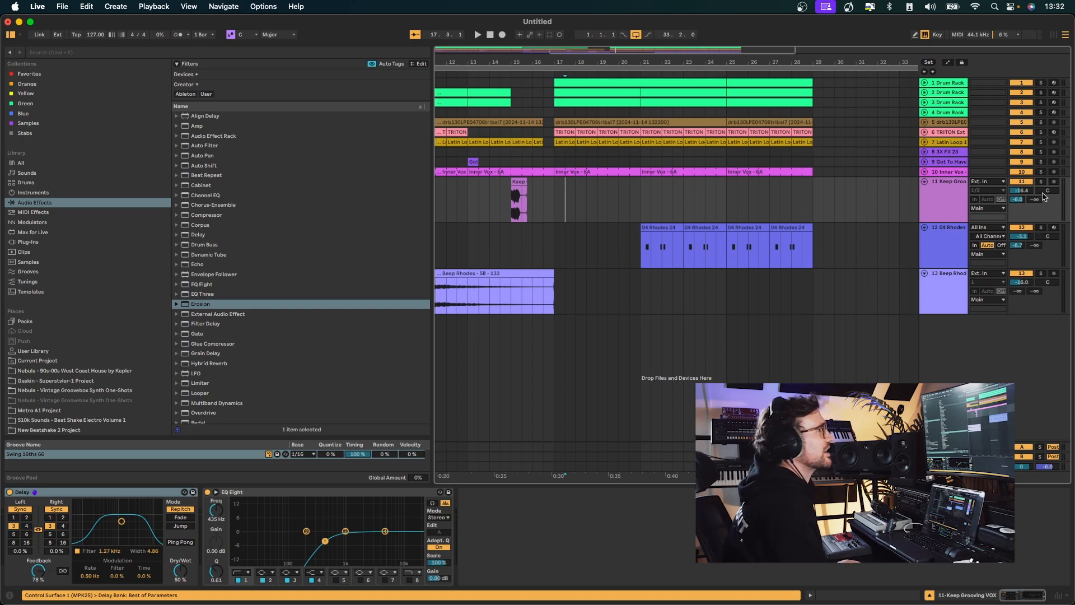
pyautogui.press('space')
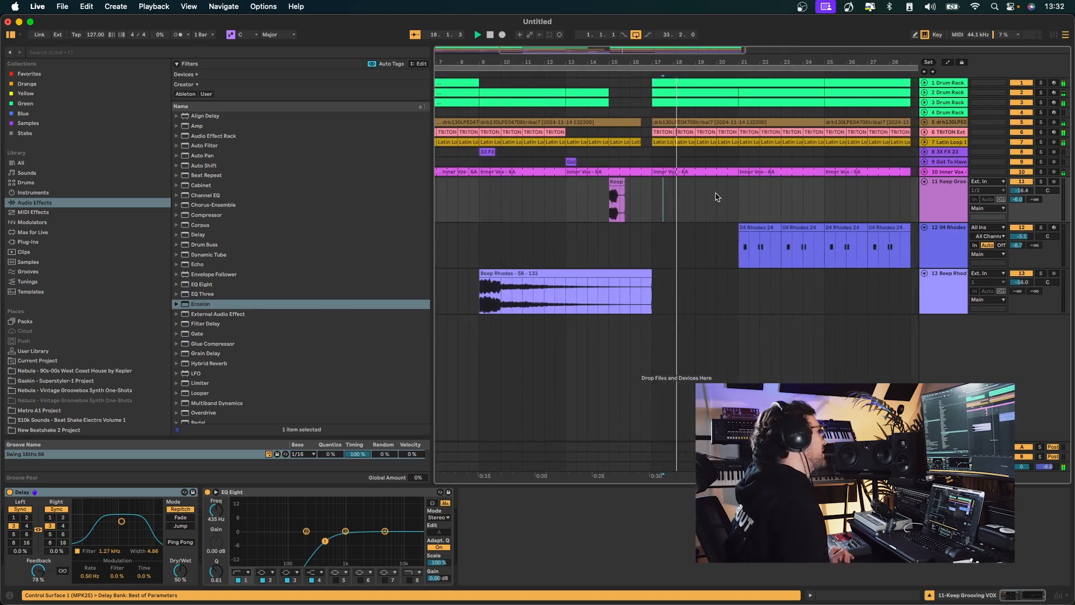
pyautogui.moveTo(1021, 237); pyautogui.dragTo(1014, 250)
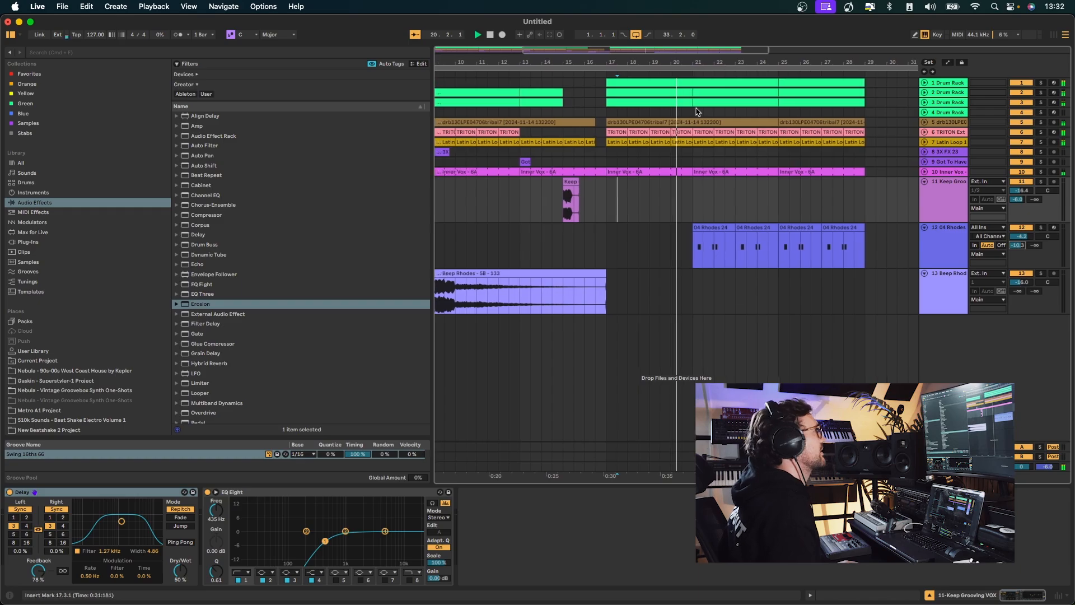
# Select the first half of bar 21 across the four drum rack tracks, and lower the 04 Rhodes volume to about -5.8 dB
pyautogui.click(699, 112)
pyautogui.moveTo(700, 112); pyautogui.dragTo(697, 82)
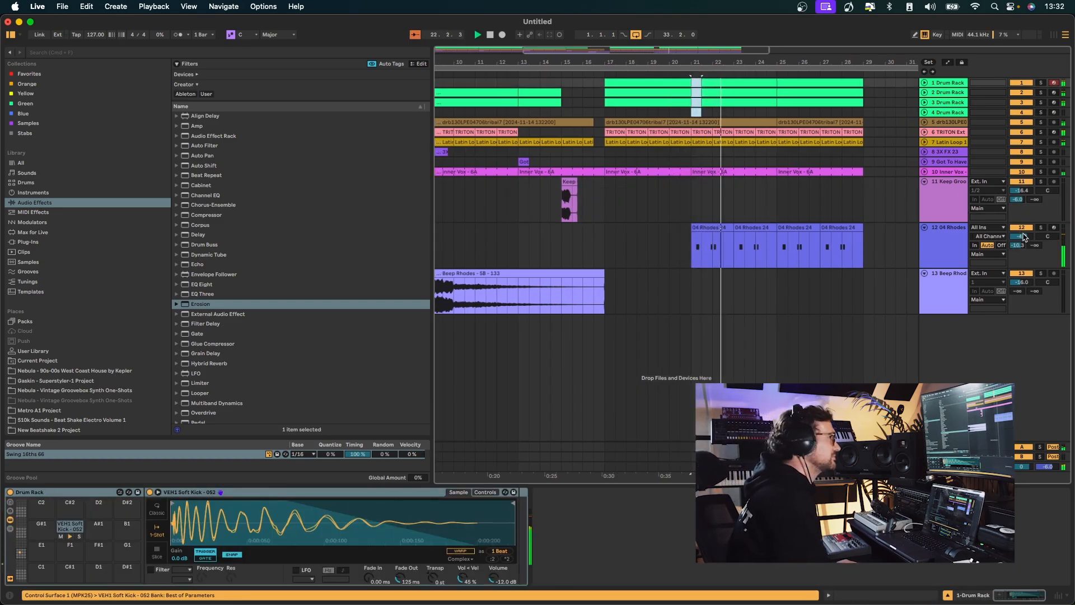
pyautogui.moveTo(1021, 236); pyautogui.dragTo(1023, 239)
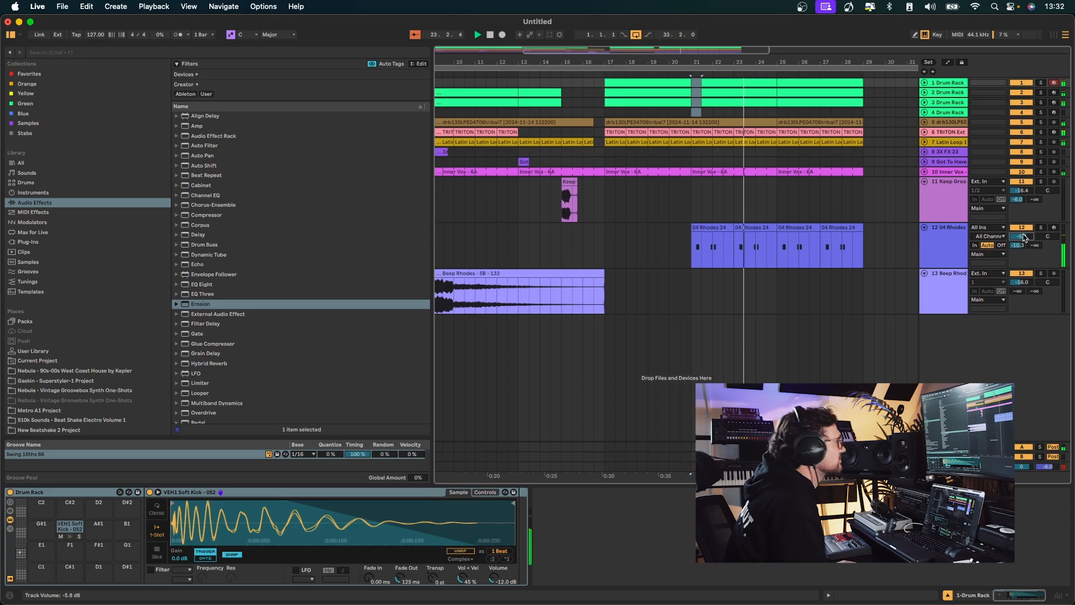